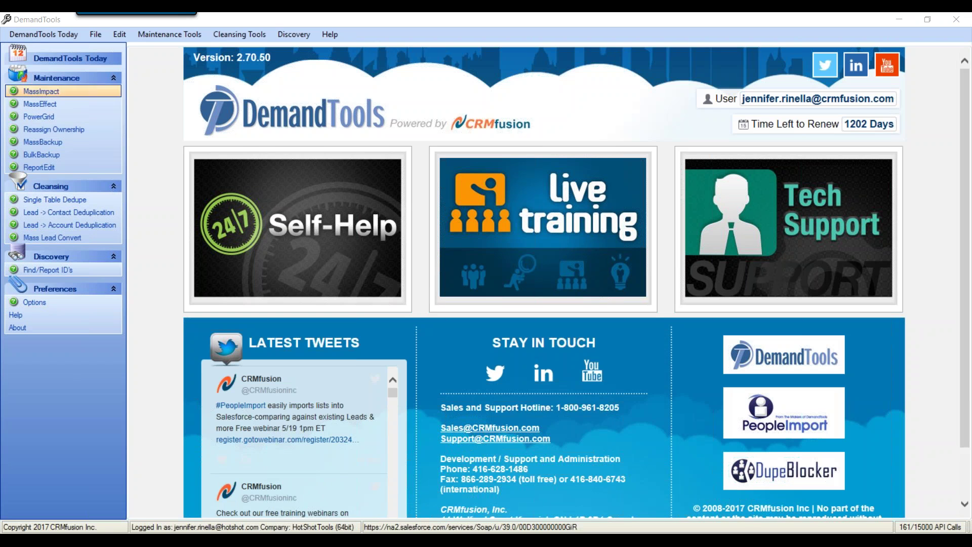
Step: Review the file path directories in the program options, including the log file directory, and close the options without saving
left_click(123, 37)
left_click(129, 48)
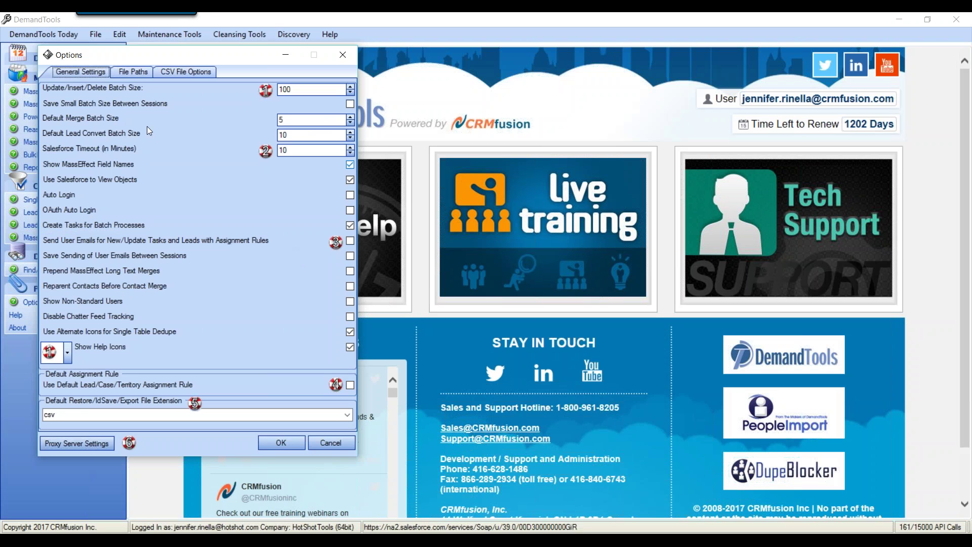
left_click(129, 71)
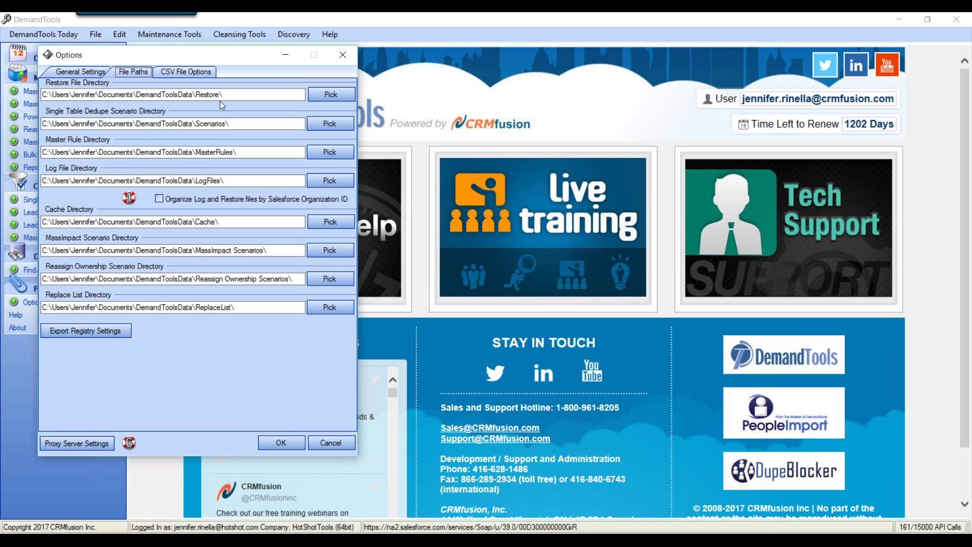
left_click_drag(299, 181, 32, 167)
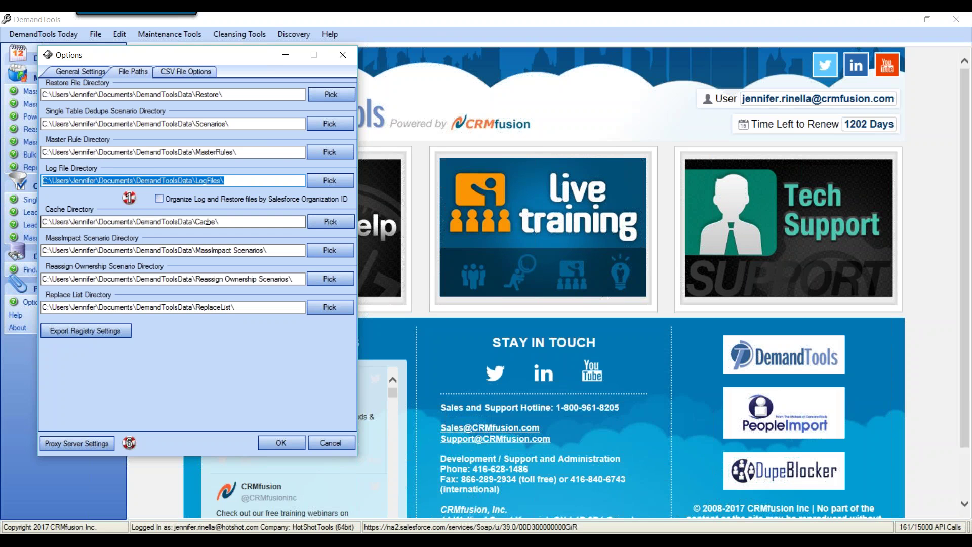
left_click(239, 181)
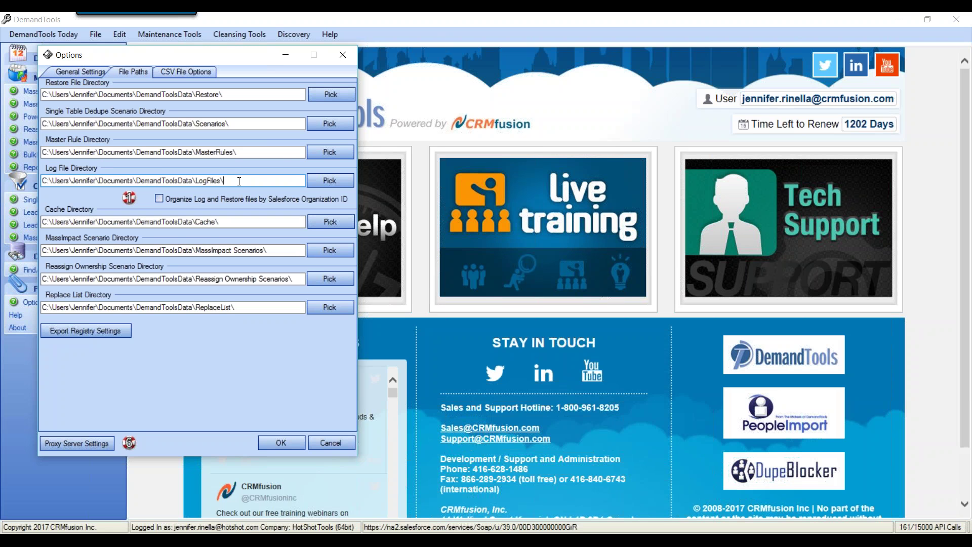
left_click(63, 72)
left_click(338, 443)
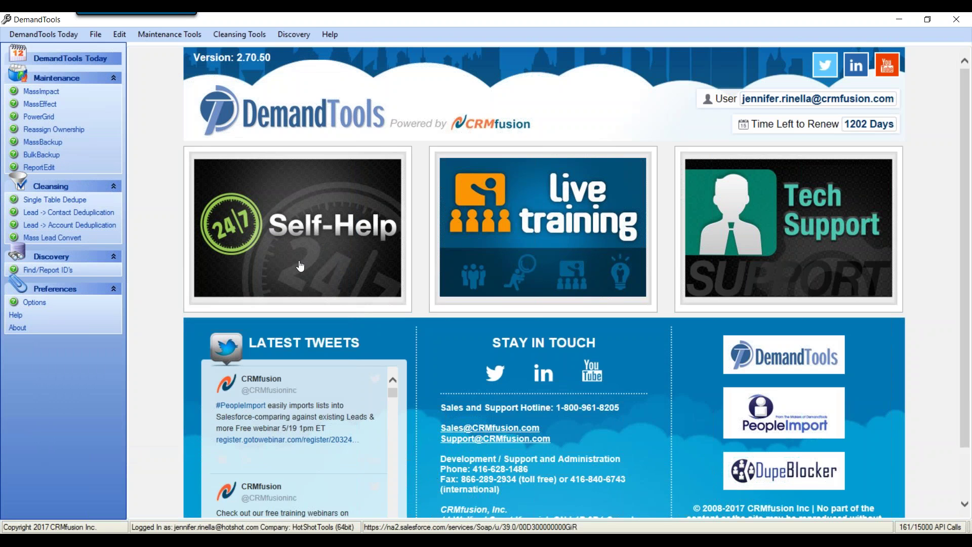
Step: Open the web-based online help from the Self-Help page and expand its contents down to the MassImpact topics
left_click(292, 237)
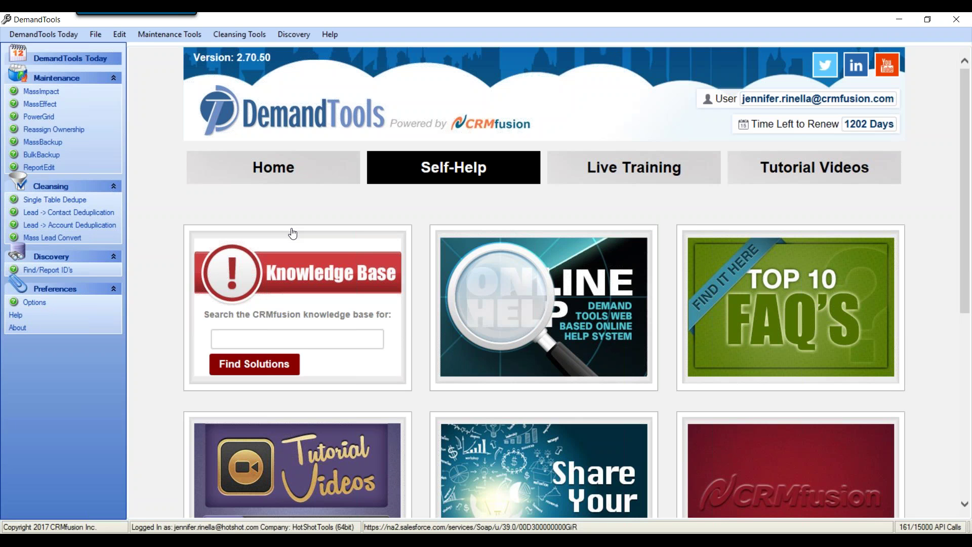
mouse_move(536, 305)
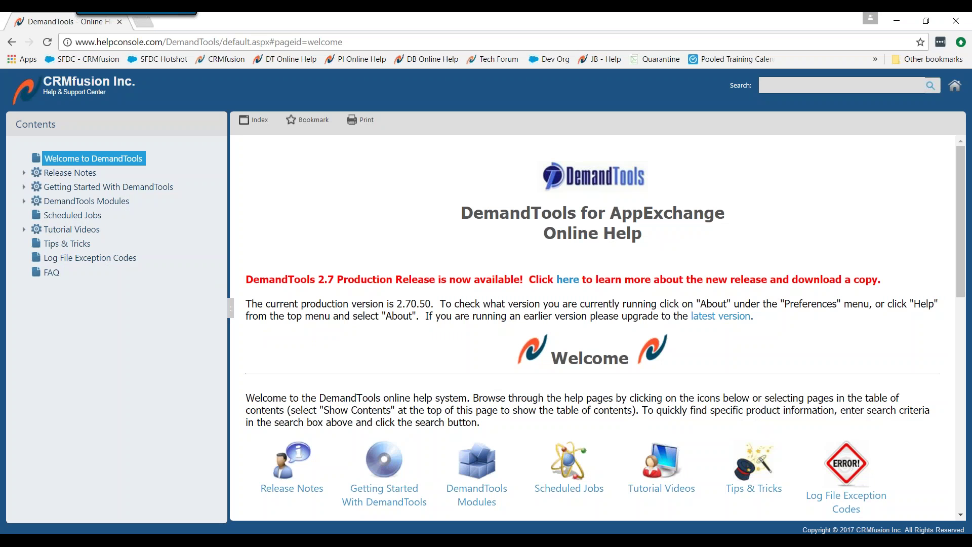
left_click(24, 201)
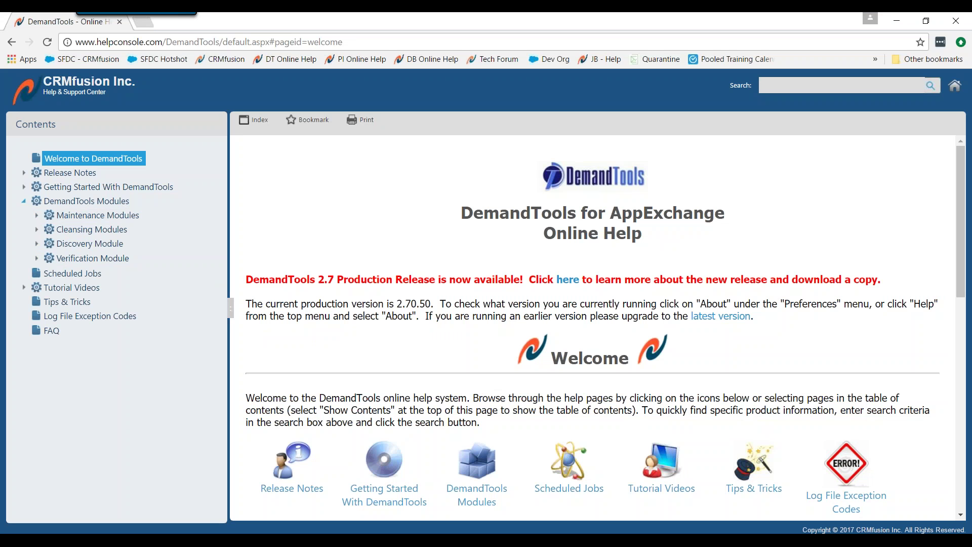
left_click(36, 216)
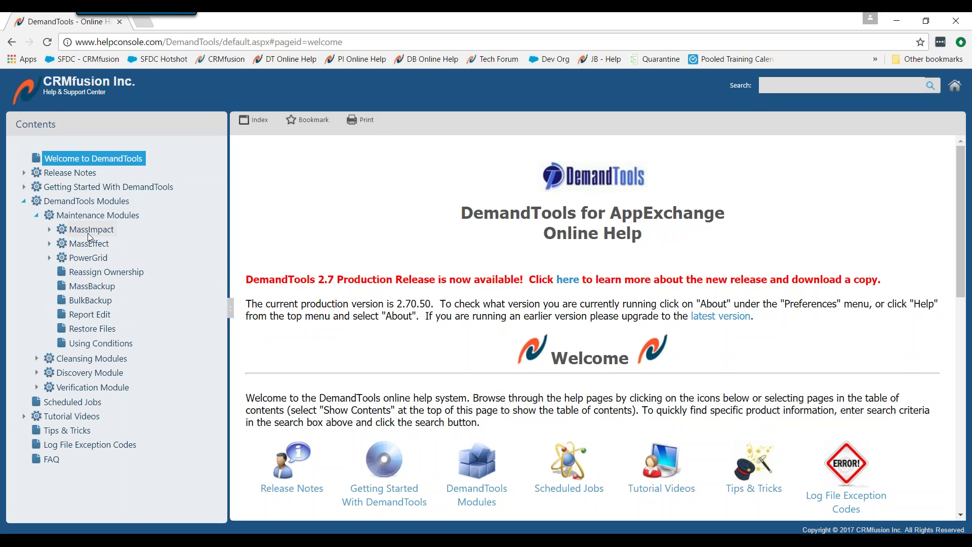
left_click(49, 229)
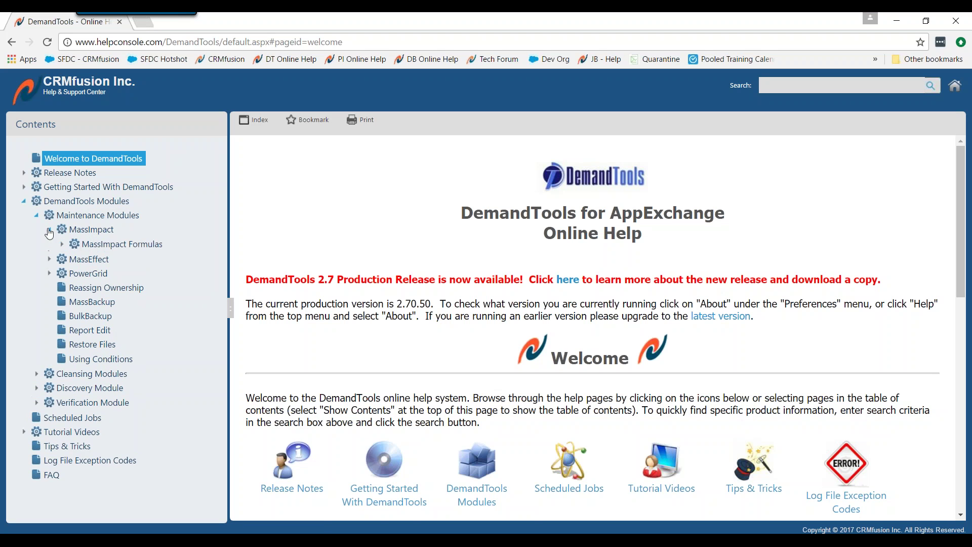
Step: View the MassImpact Formulas and MassImpact help pages, and minimize the help browser to return to DemandTools
left_click(114, 246)
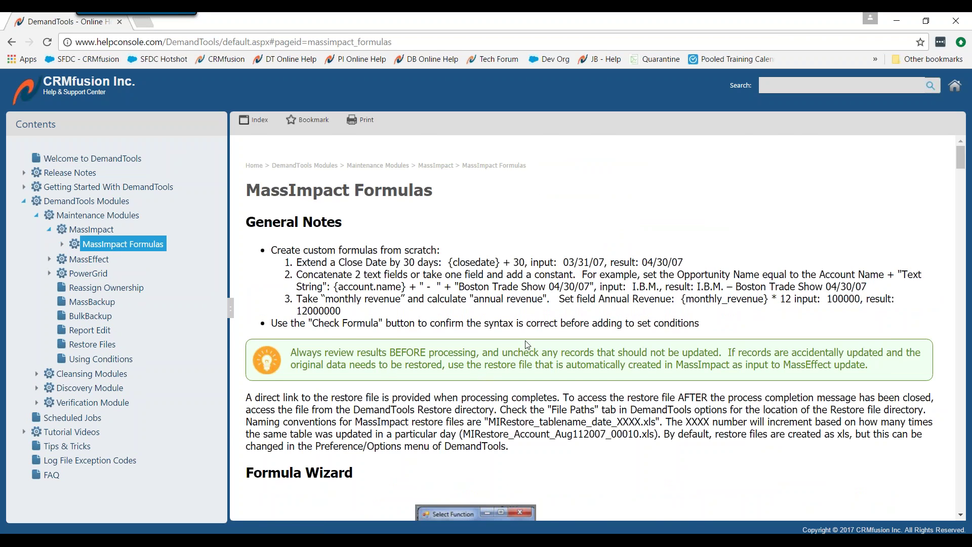
left_click(106, 232)
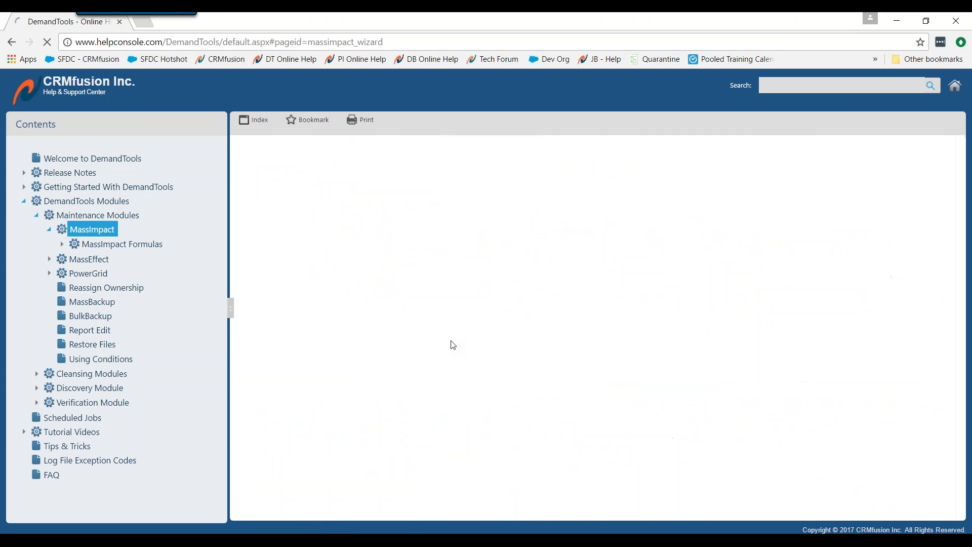
scroll(452, 347, "down", 8)
scroll(452, 347, "down", 5)
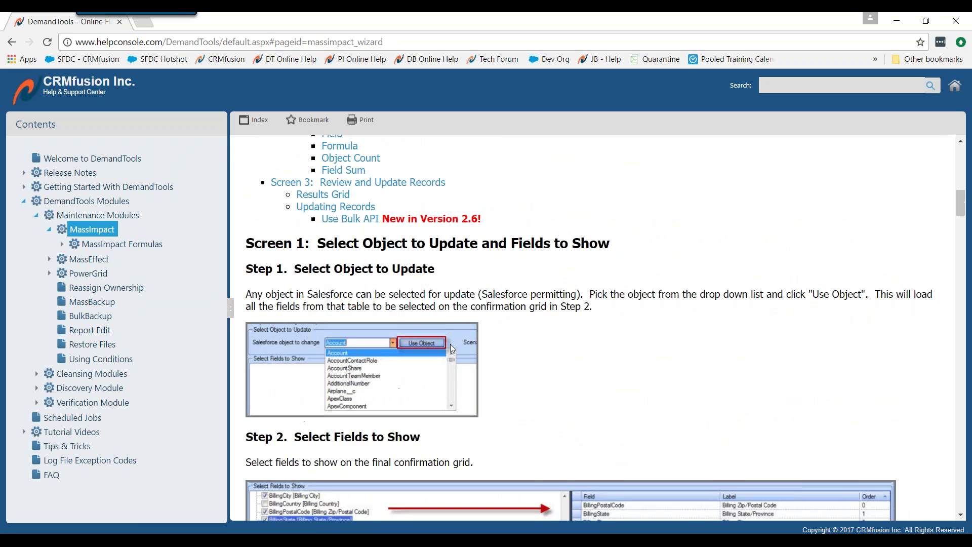
scroll(452, 347, "up", 7)
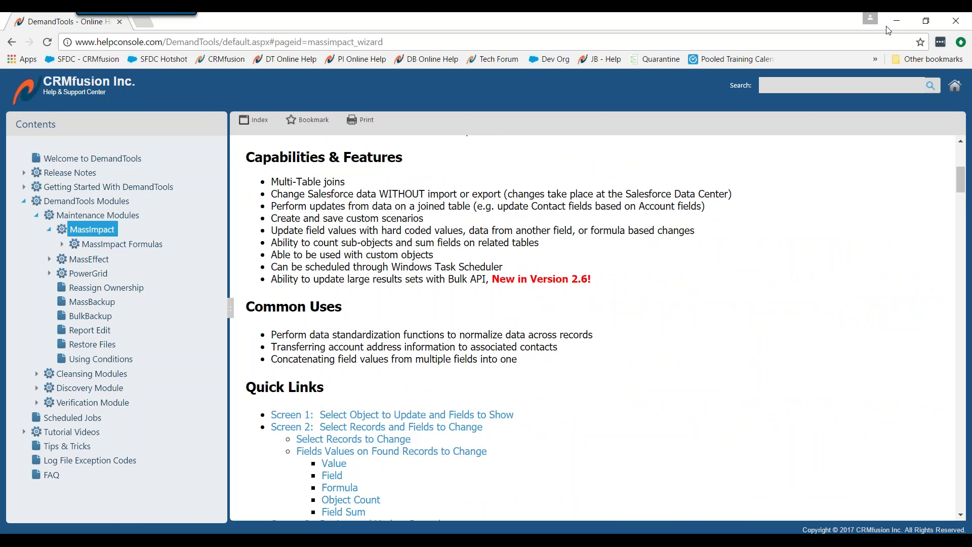
left_click(899, 22)
Step: Search the knowledge base for "login error", look through the listed solutions, and close the results
left_click(329, 338)
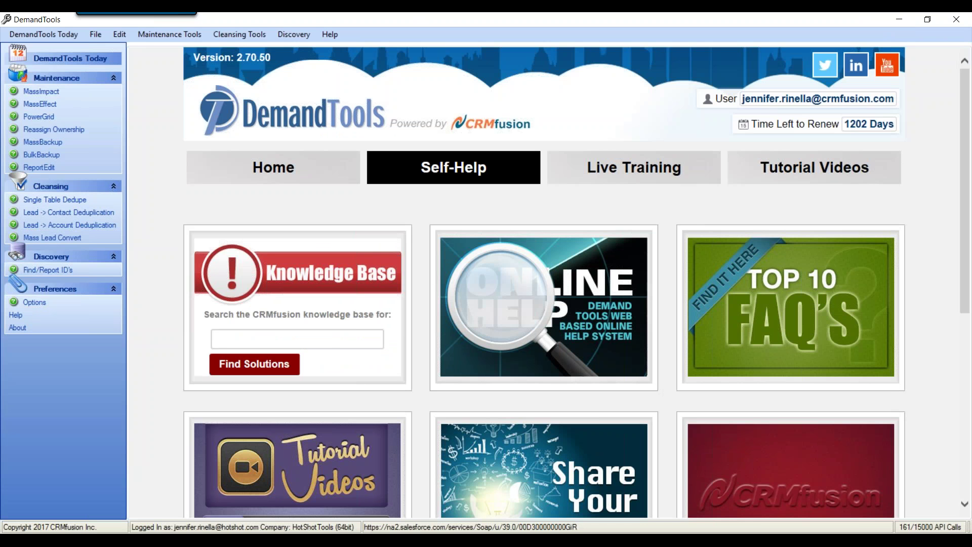
type("ogin error")
left_click(216, 336)
type("l")
left_click(263, 374)
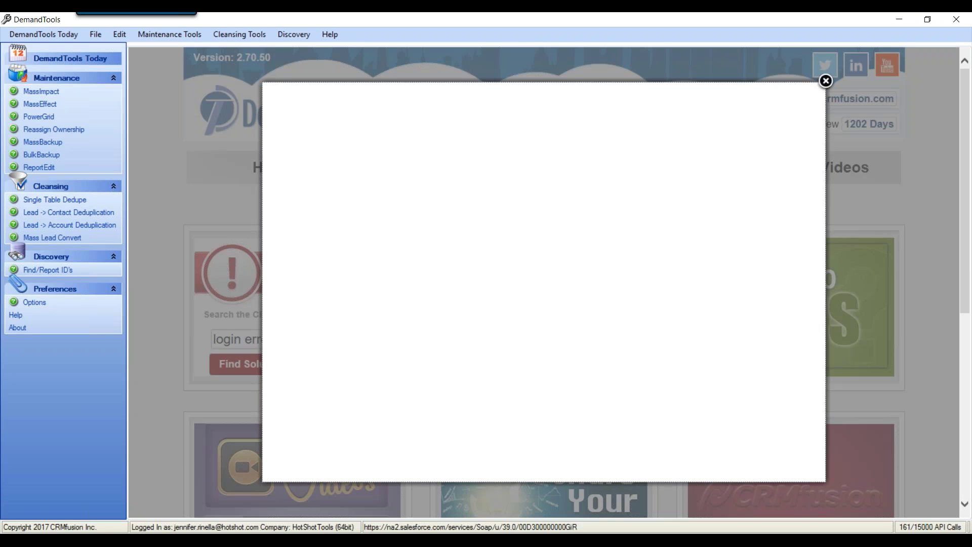
scroll(364, 228, "down", 3)
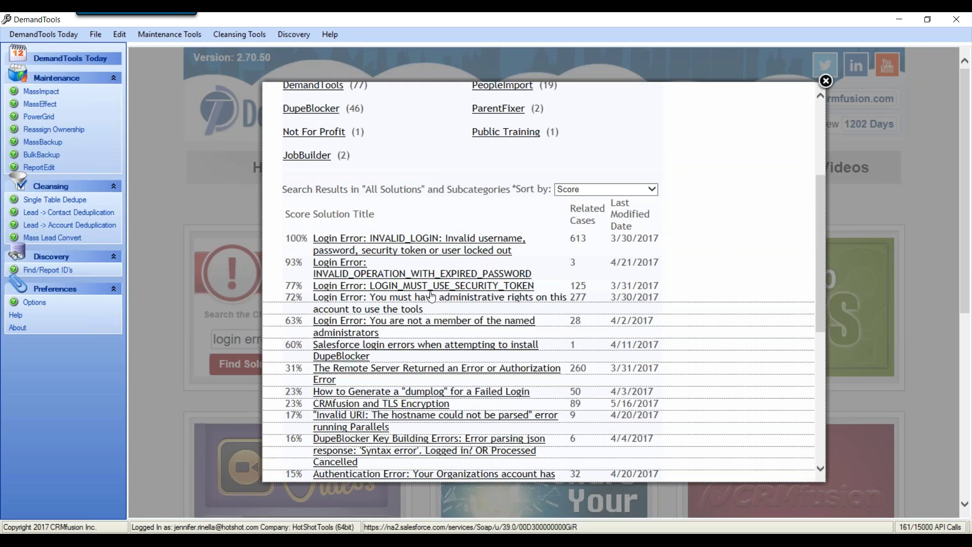
left_click(825, 81)
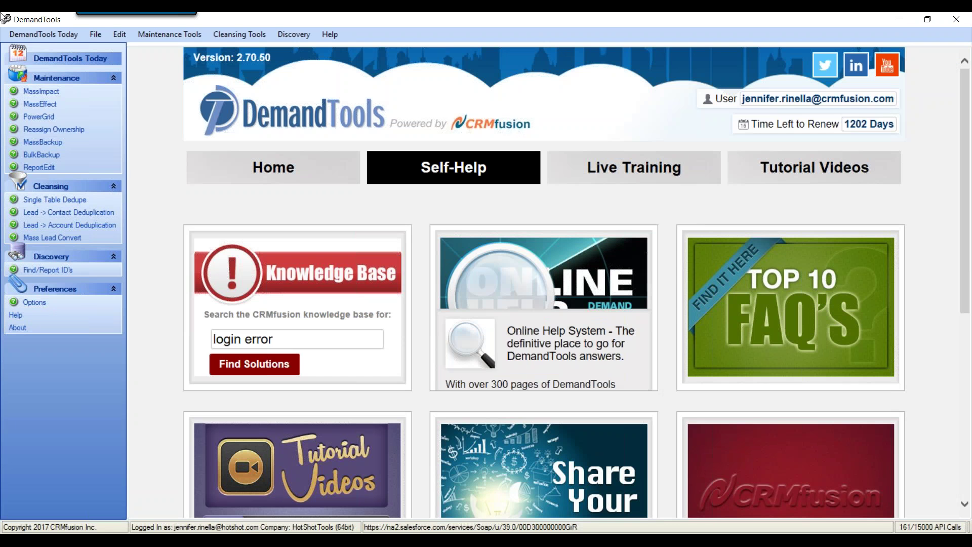
Step: Examine the May 2017 live training calendar from the DemandTools Today page and return to the home page
left_click(43, 35)
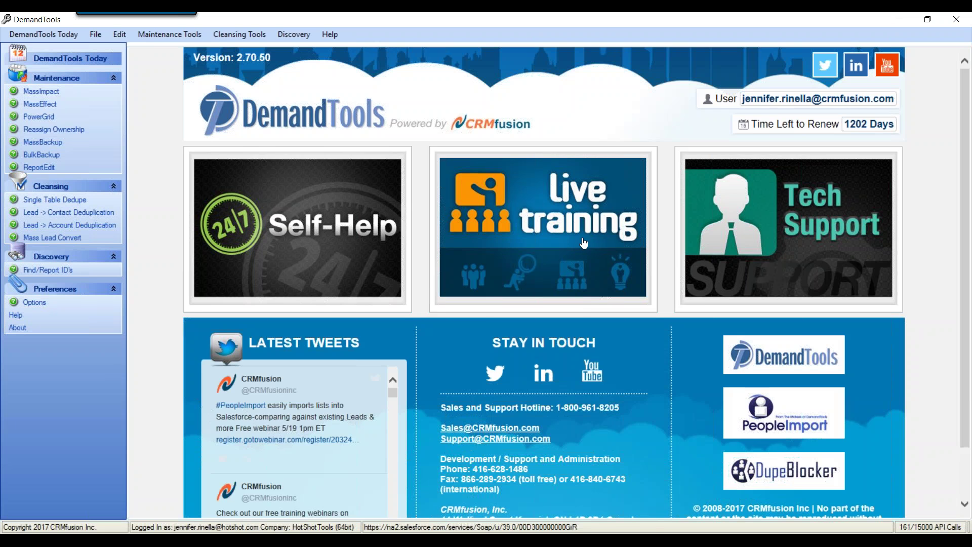
left_click(583, 244)
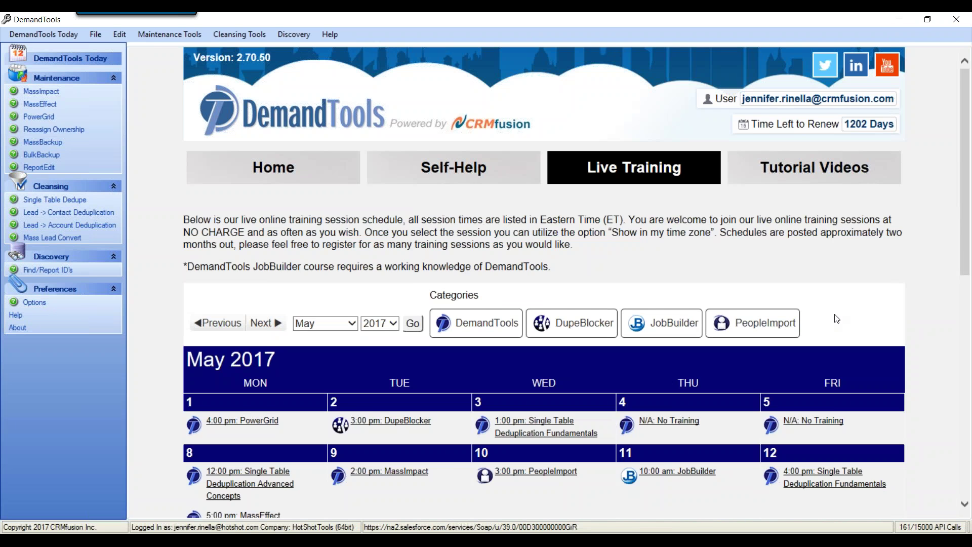
scroll(835, 317, "down", 4)
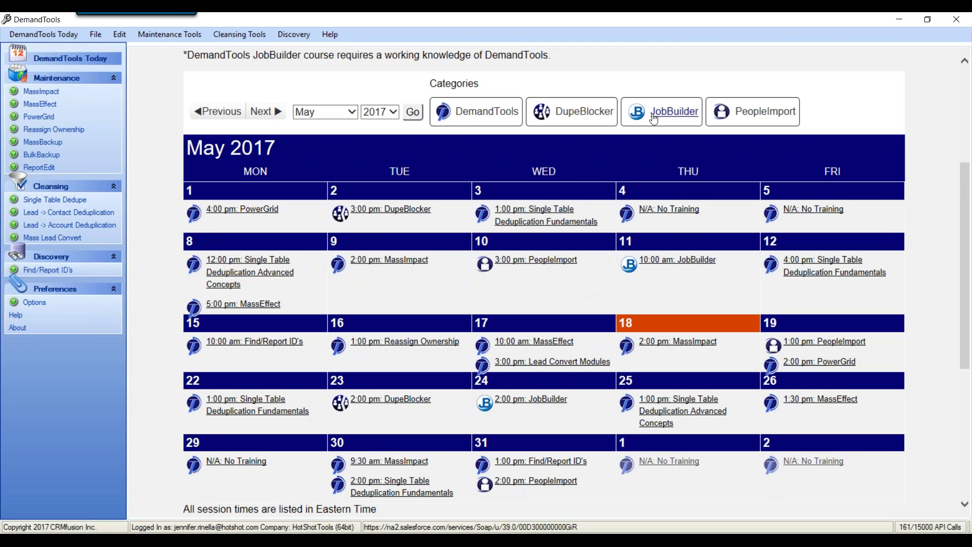
scroll(612, 317, "down", 2)
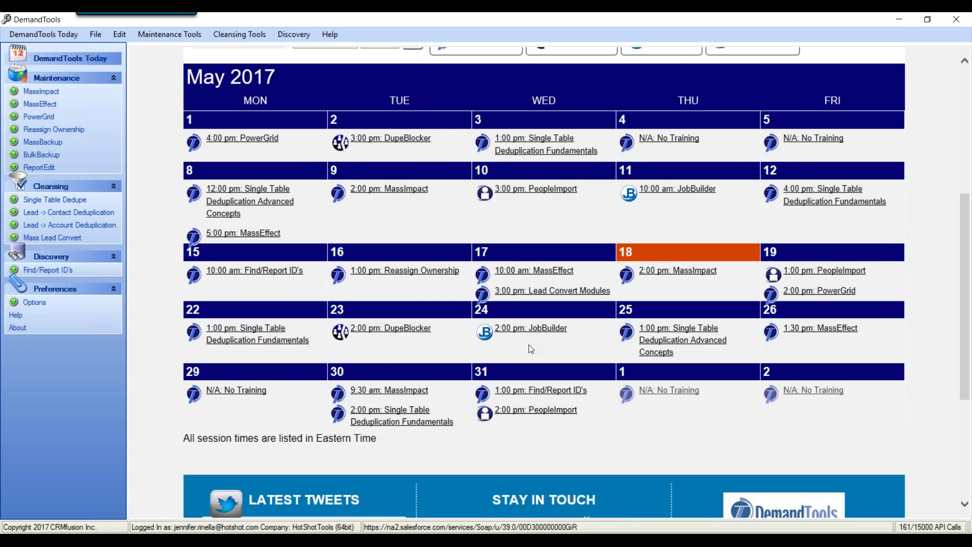
scroll(528, 344, "up", 8)
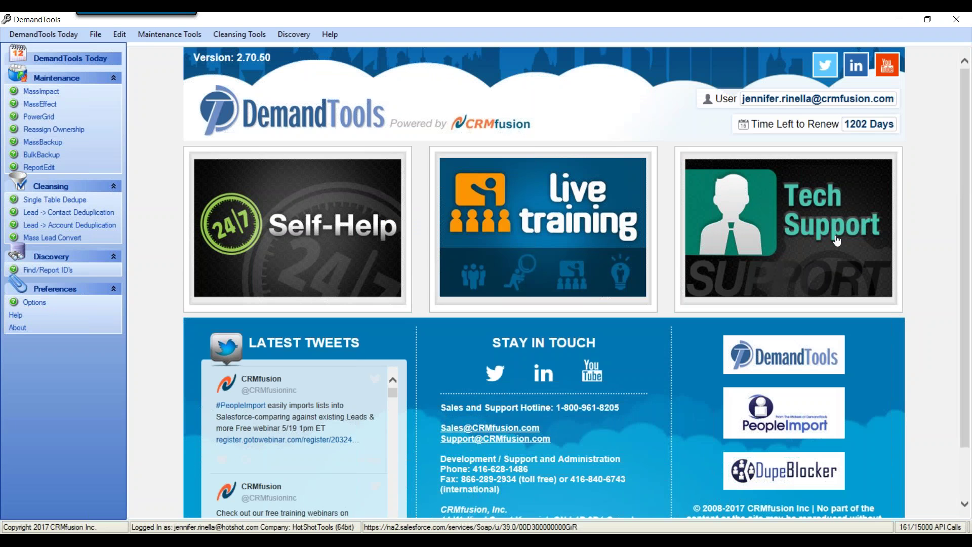
Step: Open the Tech Support case form and choose Recorded Webinar Request as the case reason
left_click(837, 241)
scroll(582, 306, "down", 2)
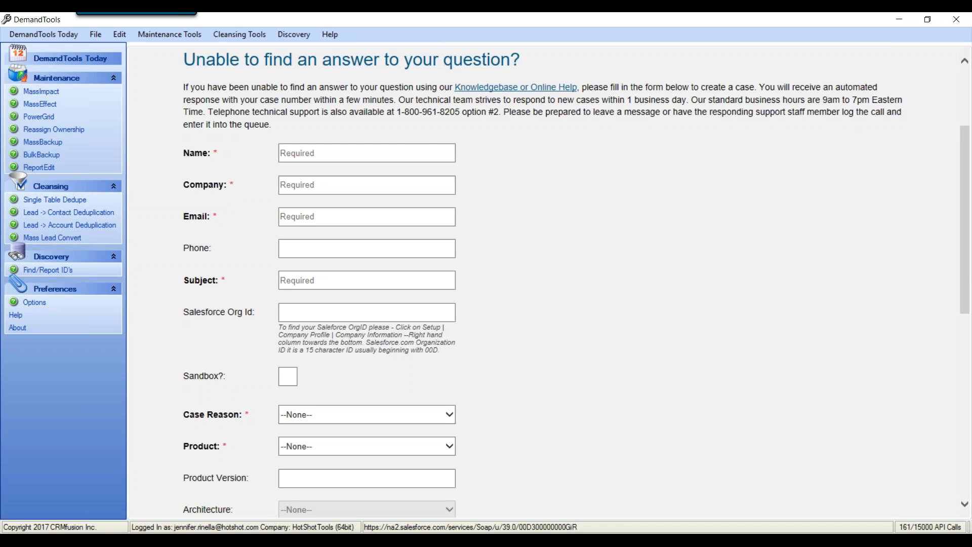
scroll(513, 309, "down", 3)
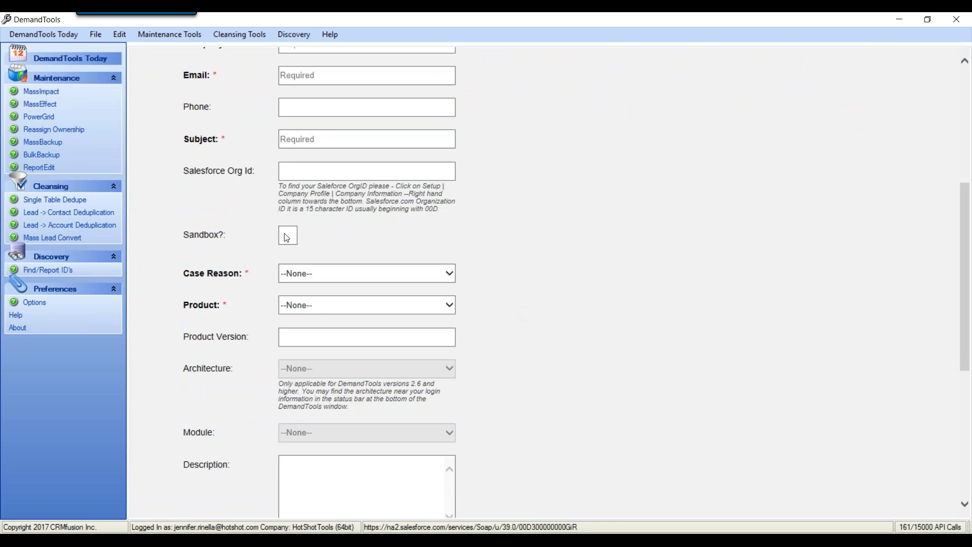
left_click(298, 273)
left_click(326, 430)
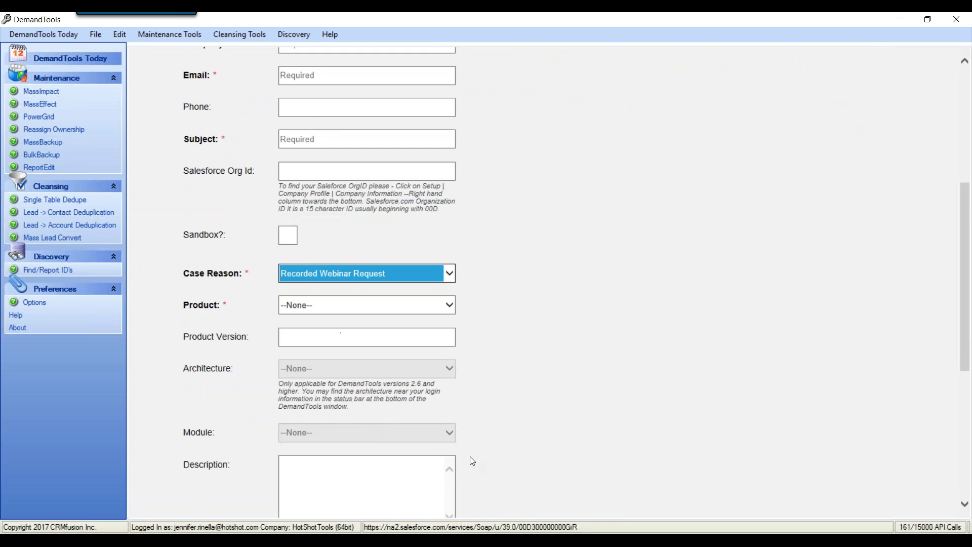
Step: Set the support case's product to DemandTools and its module to MassImpact, and place the cursor in the description
scroll(516, 394, "down", 1)
scroll(516, 393, "down", 1)
left_click(311, 239)
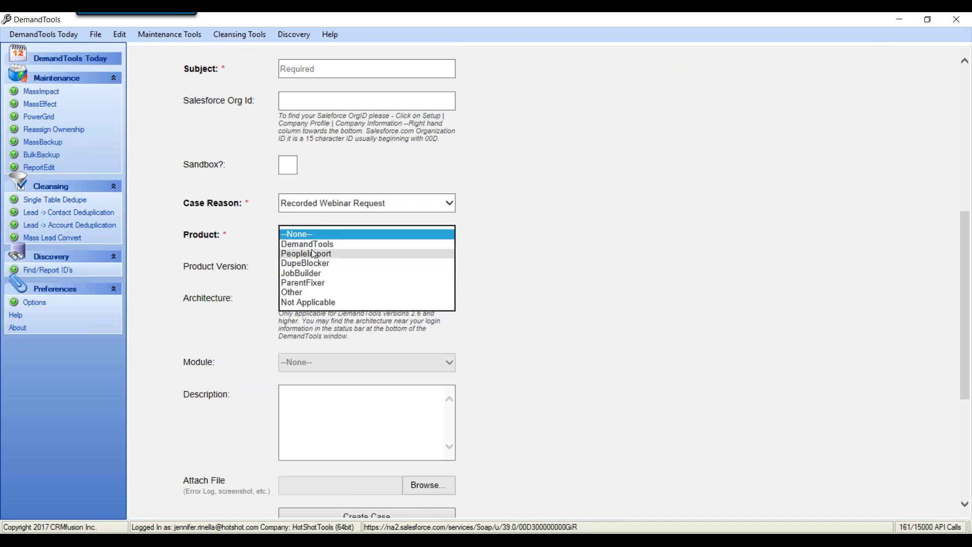
left_click(313, 247)
left_click(343, 386)
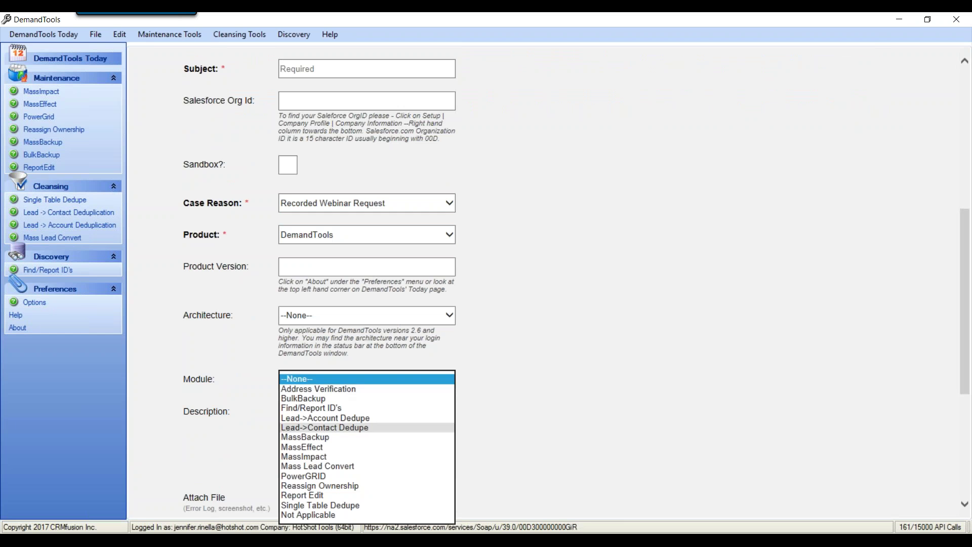
left_click(355, 466)
left_click(344, 379)
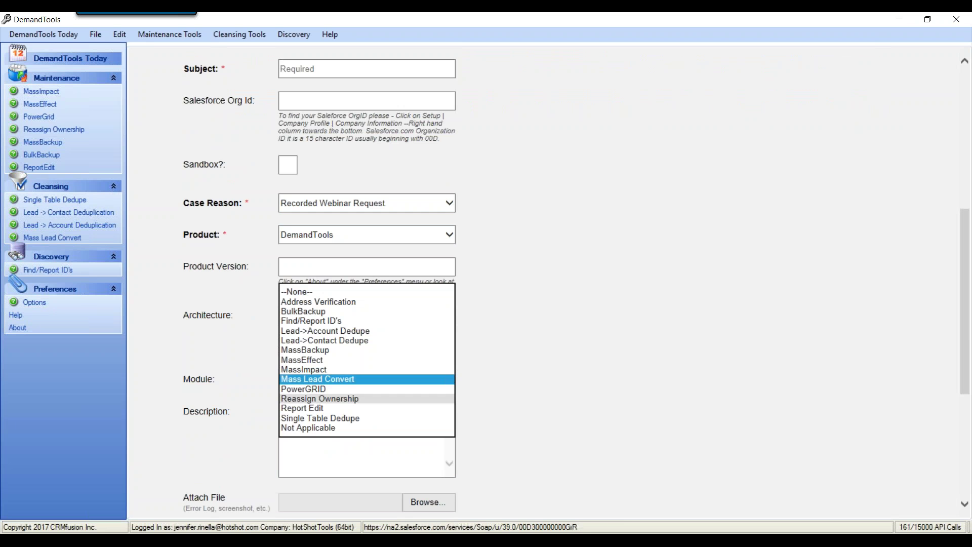
left_click(332, 369)
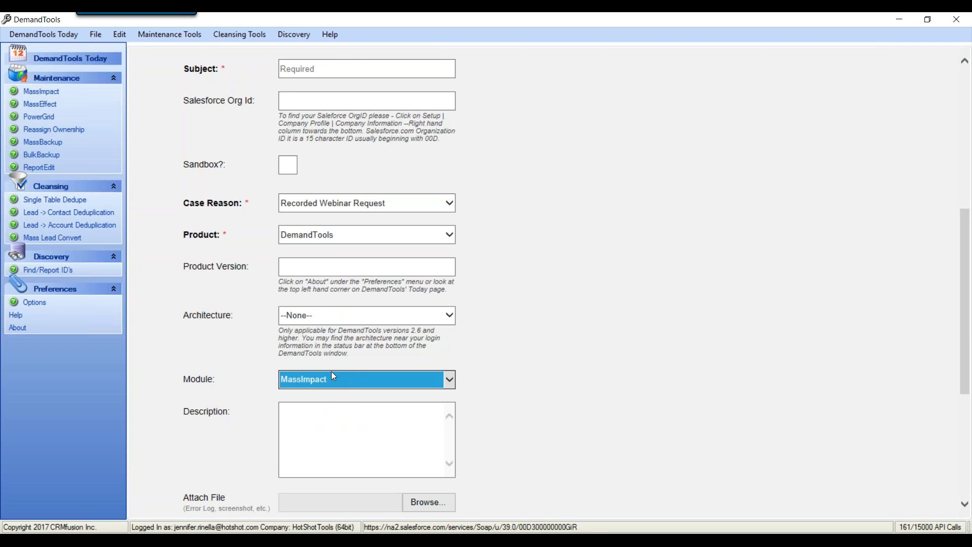
left_click(361, 438)
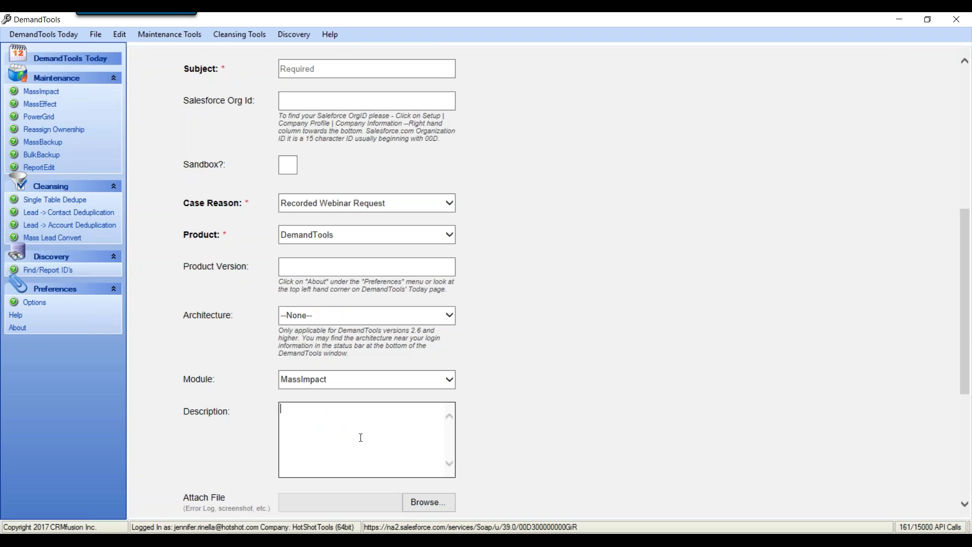
Step: Change the support case's reason to Error Message
left_click(370, 199)
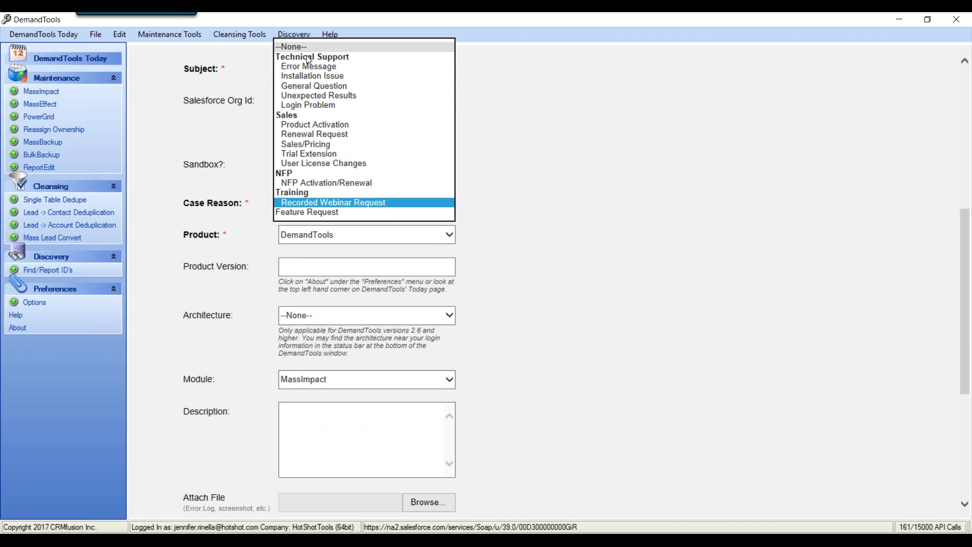
left_click(337, 86)
left_click(350, 201)
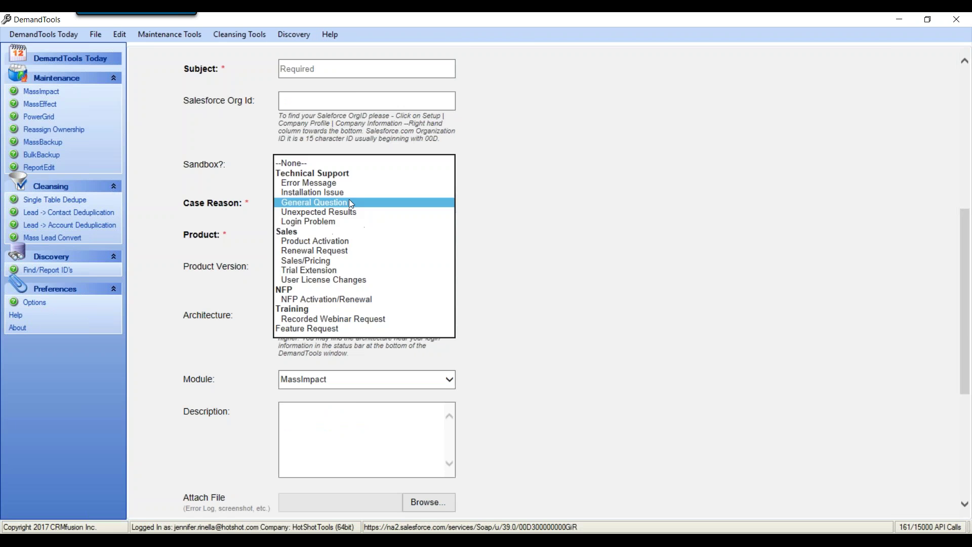
left_click(323, 183)
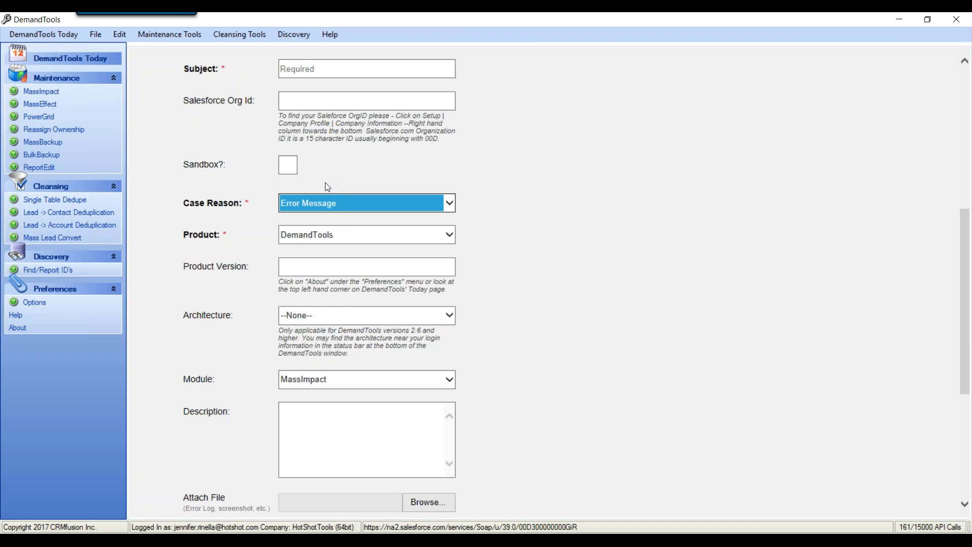
left_click(501, 302)
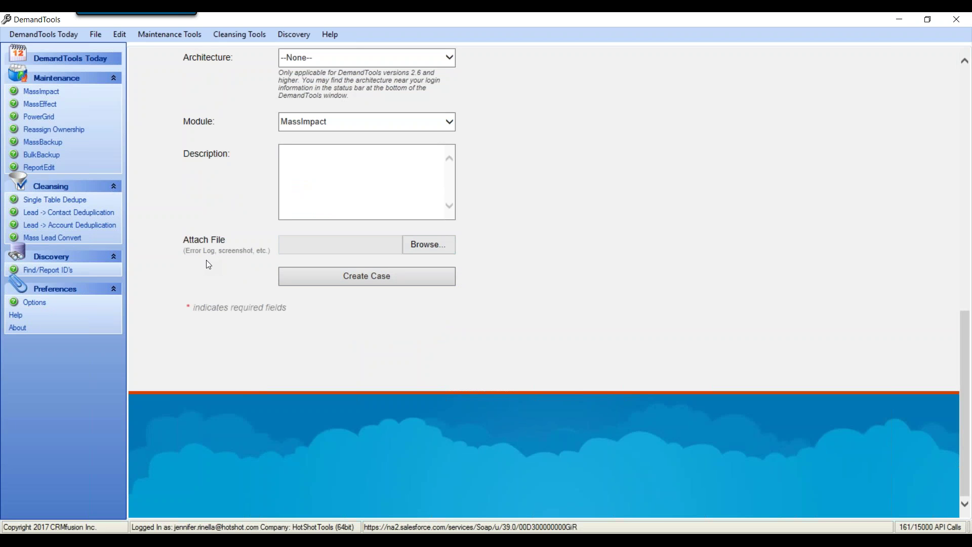
Step: Leave the support case form for the DemandTools Today page and open the MassImpact module
scroll(263, 296, "up", 8)
scroll(263, 295, "up", 4)
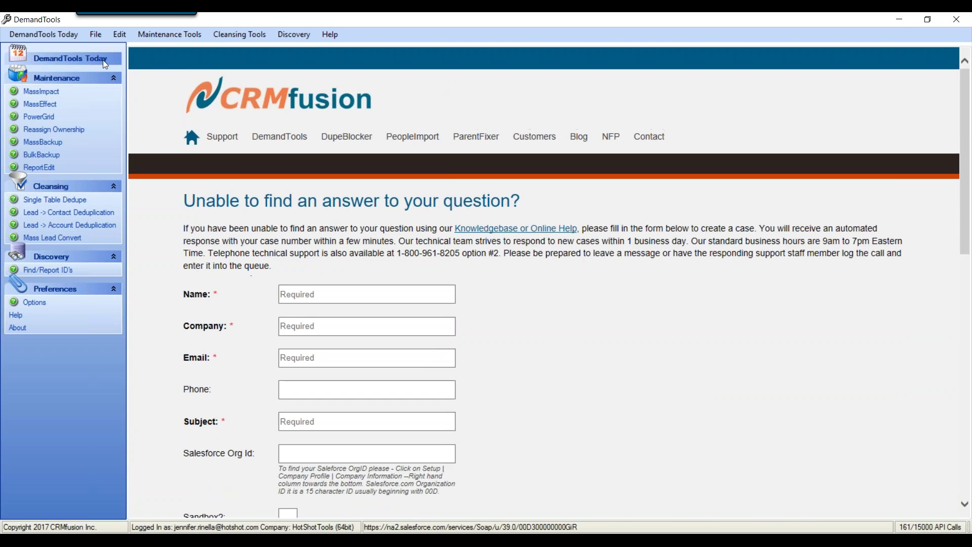
left_click(72, 34)
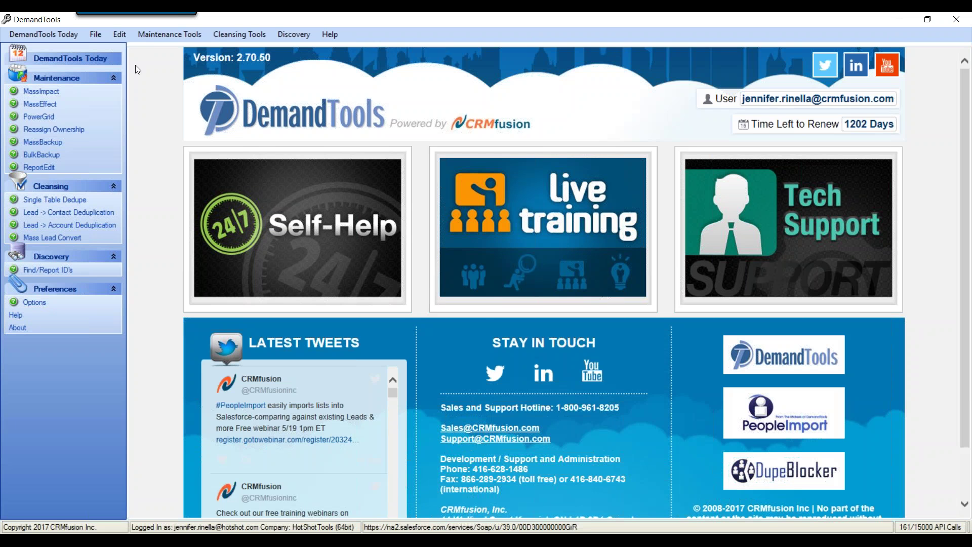
left_click(44, 93)
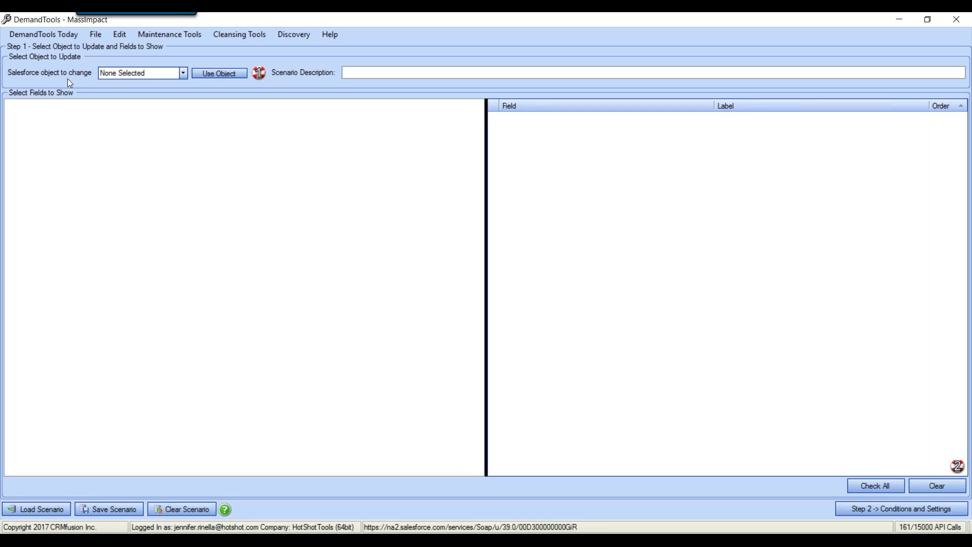
Step: Choose Account as the Salesforce object to change and load its fields
left_click(183, 74)
left_click(266, 94)
mouse_move(267, 97)
left_mouse_down()
mouse_move(278, 155)
mouse_move(262, 96)
left_mouse_up()
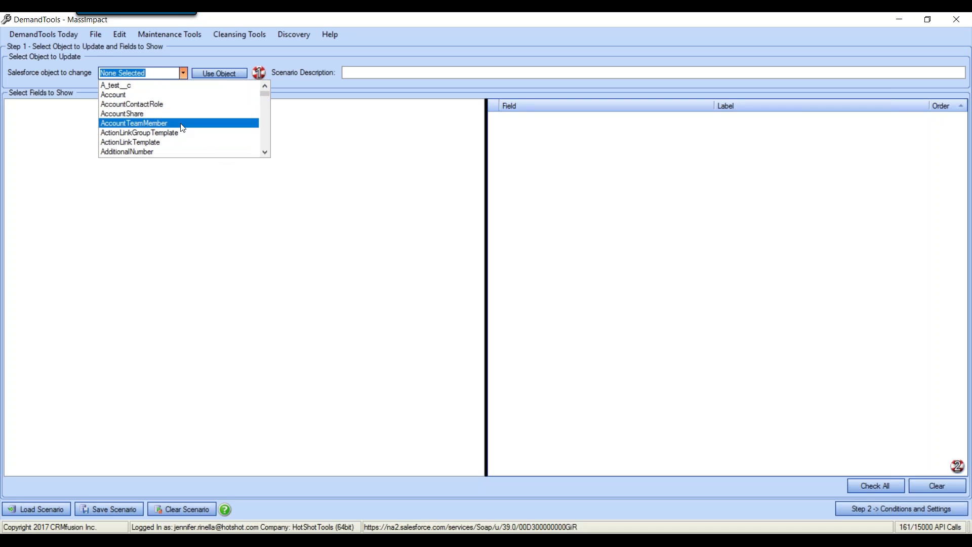
left_click(123, 96)
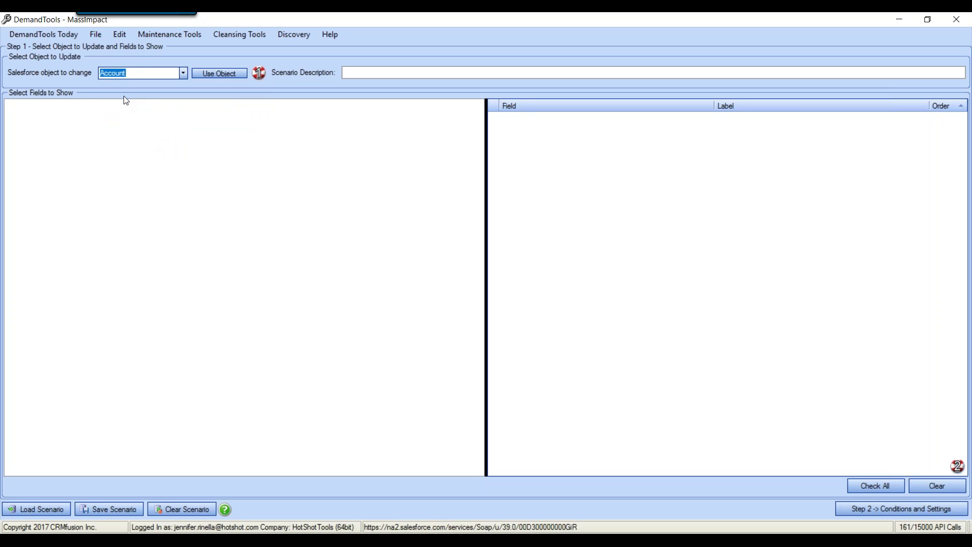
left_click(221, 73)
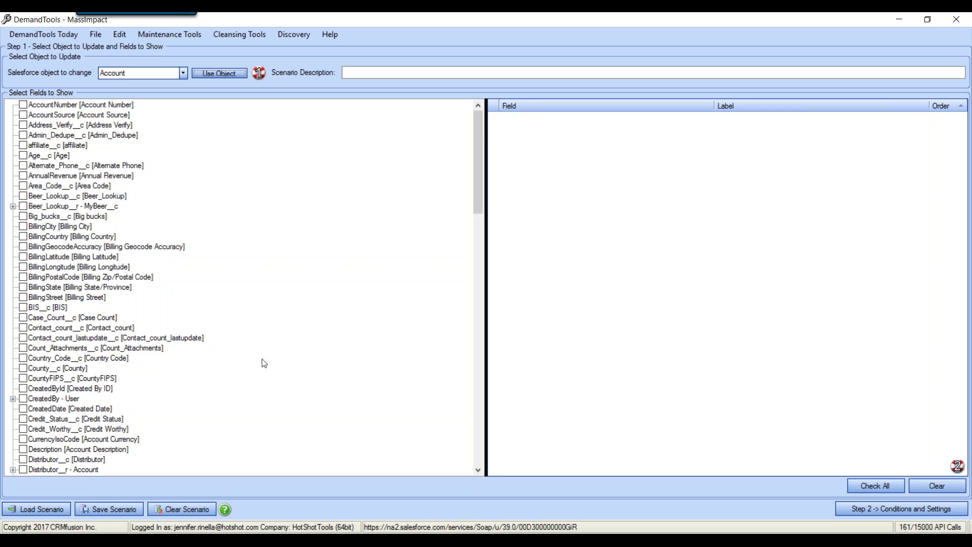
Step: Add BillingState to the fields to show and try to continue to the conditions and settings
left_click_drag(480, 121, 414, 113)
scroll(151, 319, "down", 14)
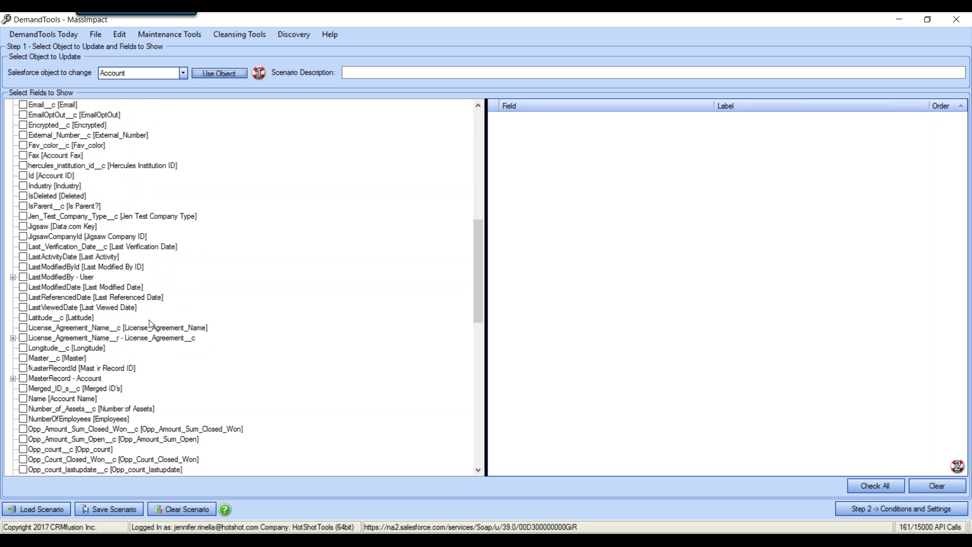
scroll(151, 324, "down", 1)
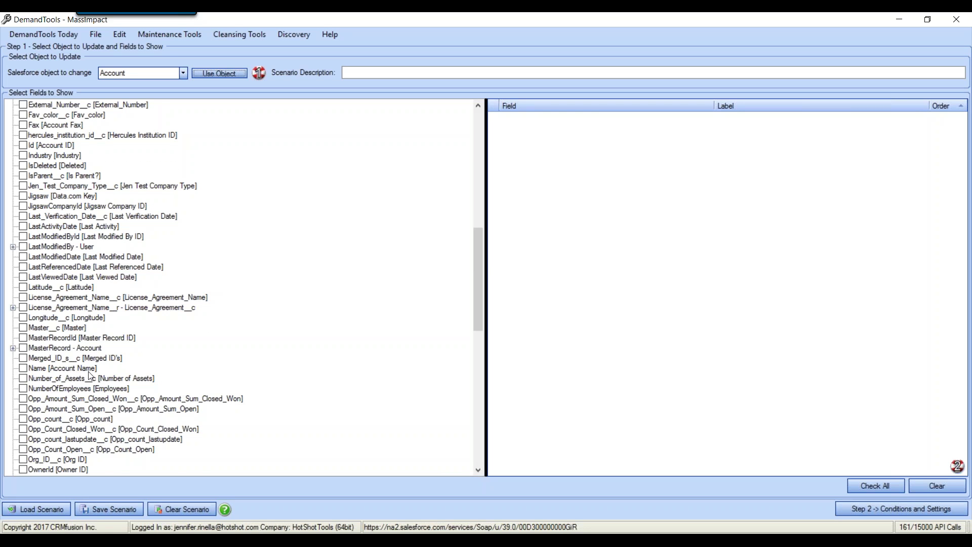
scroll(89, 375, "up", 14)
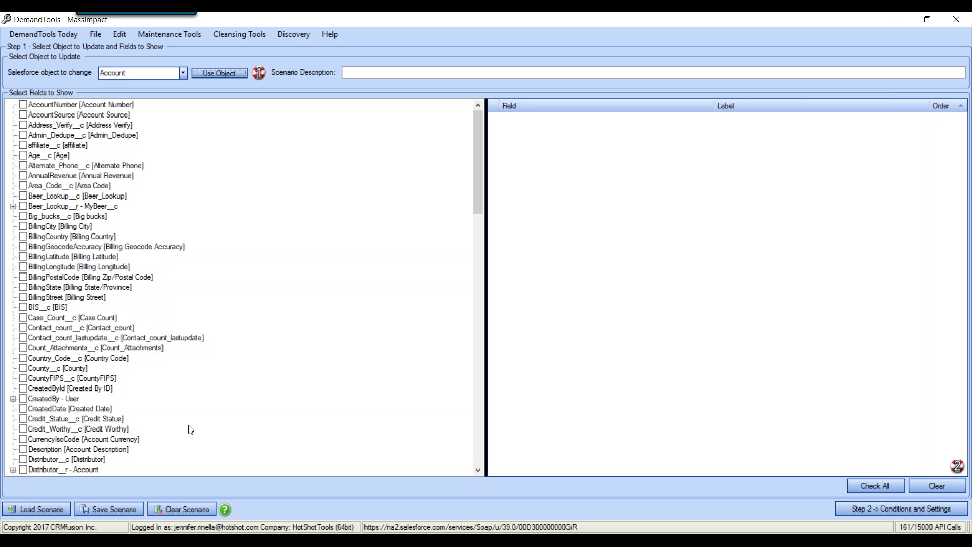
left_click(23, 287)
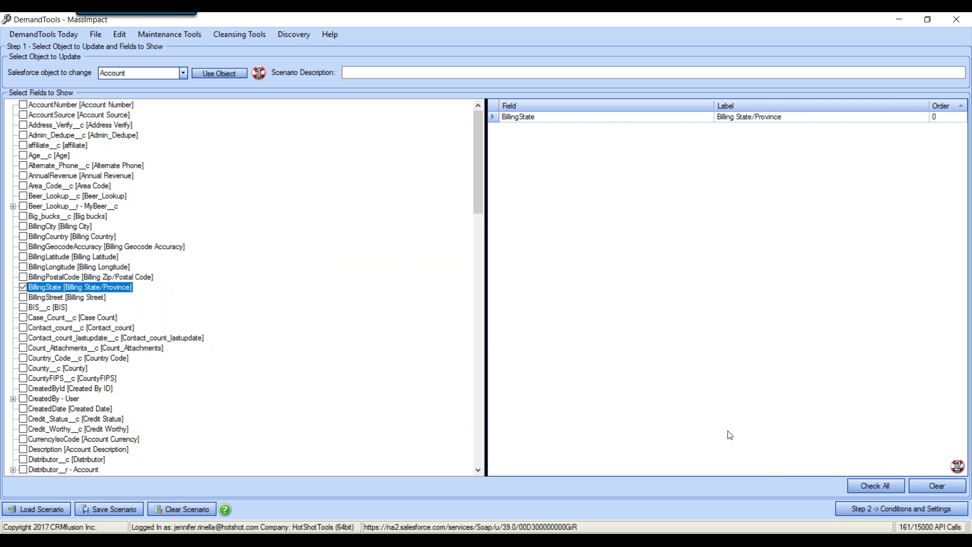
left_click(892, 512)
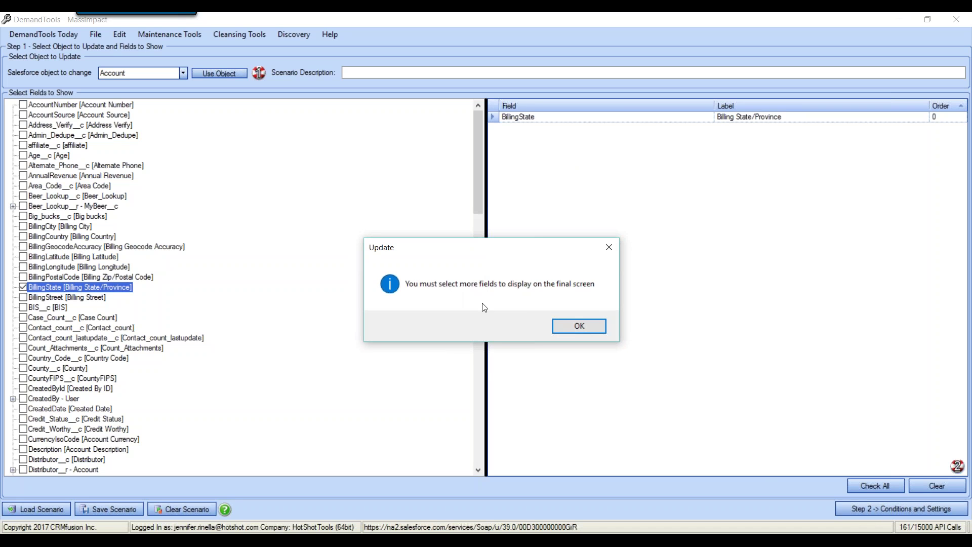
left_click(605, 253)
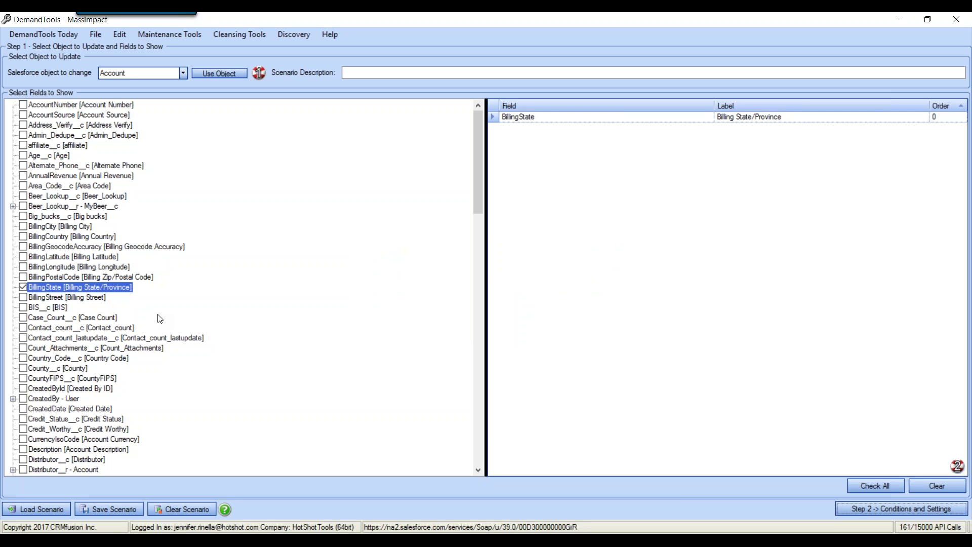
Step: Add BillingCountry, Case_Count__c, Contact_count__c and Fav_color__c to the Account fields to show
left_click(23, 236)
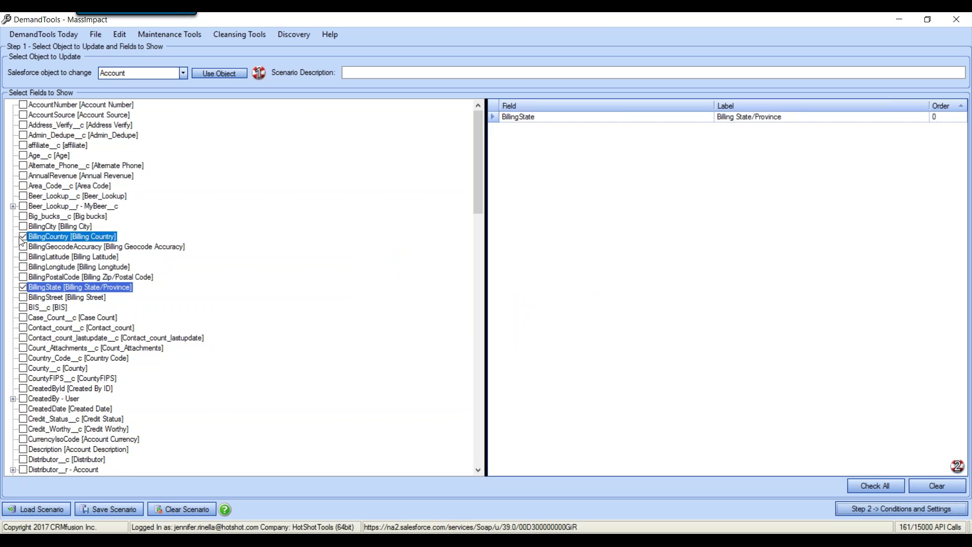
scroll(92, 325, "down", 2)
left_click(22, 257)
left_click(23, 266)
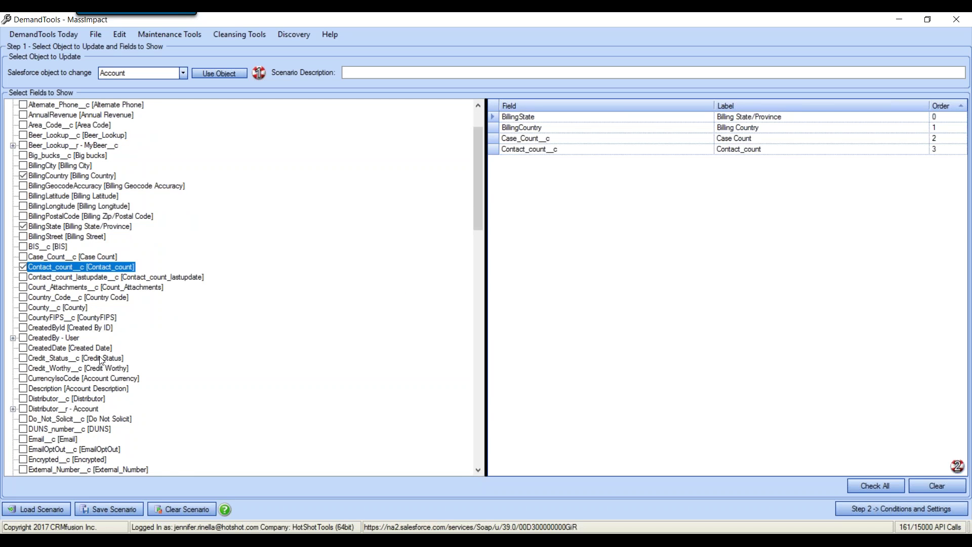
scroll(101, 360, "down", 2)
left_click(22, 419)
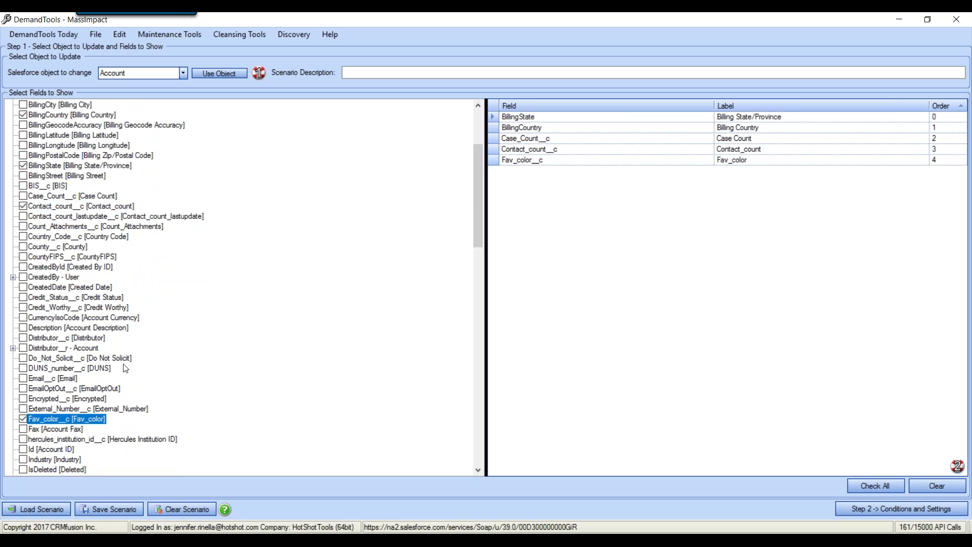
Step: Add Name, Opp_Amount_Sum_Closed_Won__c, ShippingState and ShippingCountry to the Account fields to show
scroll(126, 368, "down", 7)
scroll(128, 368, "down", 2)
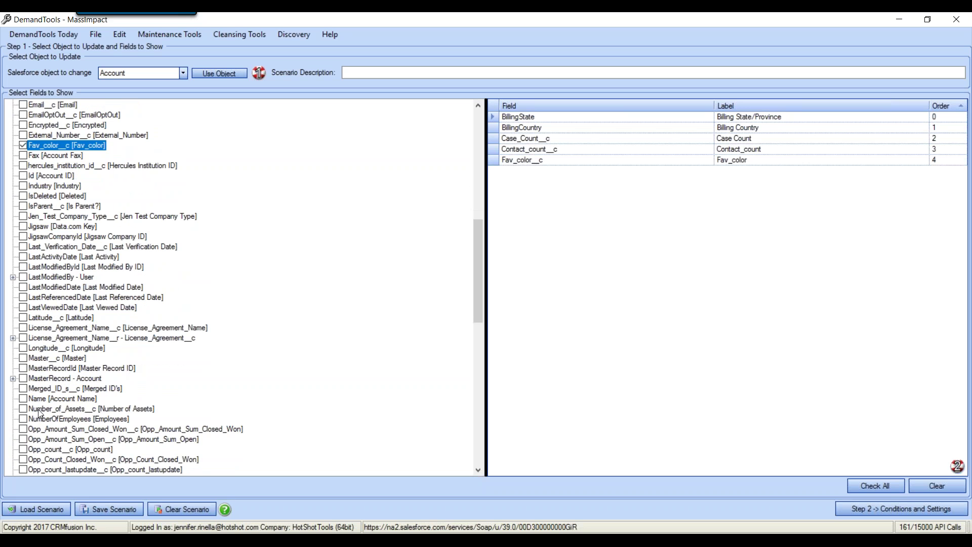
left_click(23, 399)
scroll(130, 378, "down", 4)
left_click(23, 307)
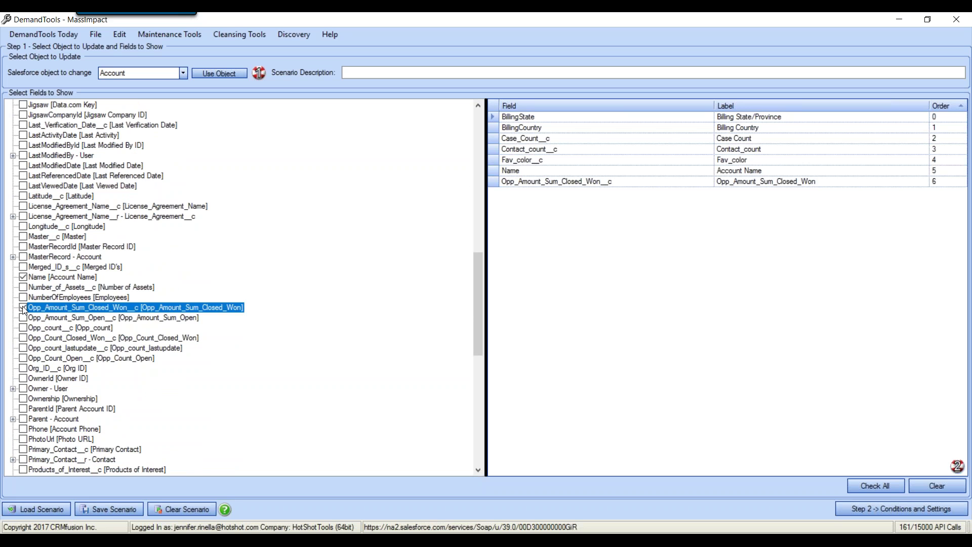
scroll(170, 349, "down", 5)
scroll(170, 351, "down", 1)
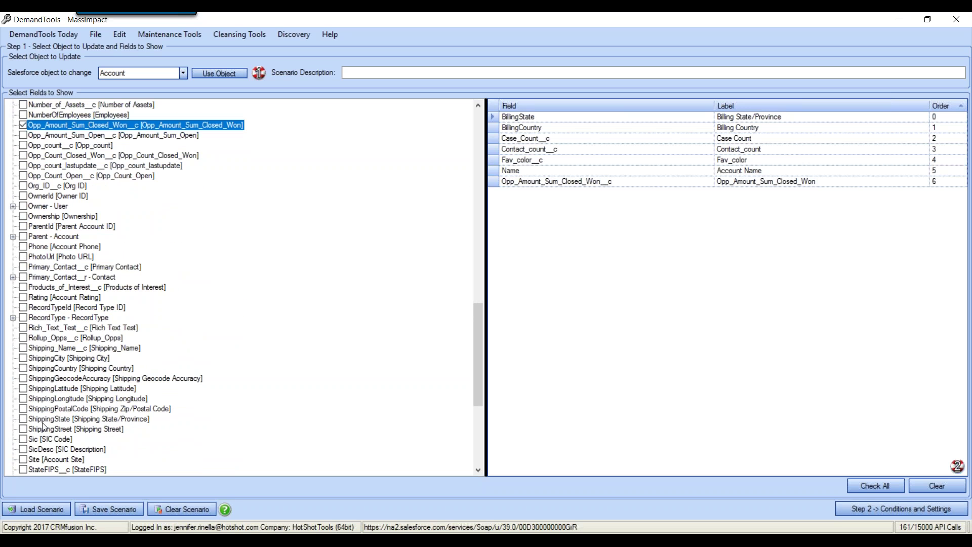
left_click(22, 419)
left_click(23, 368)
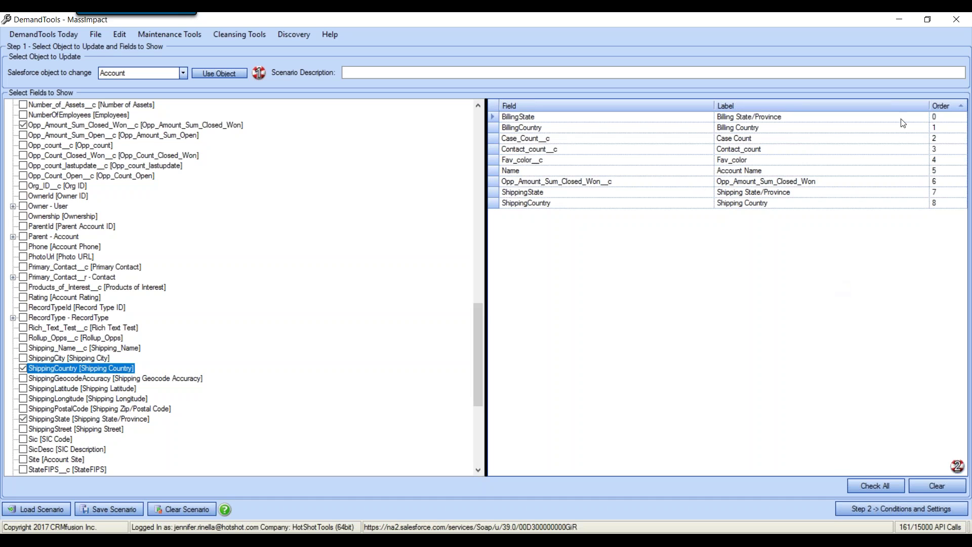
Step: Move ShippingState up to directly after Fav_color__c by changing its order number
left_click(950, 194)
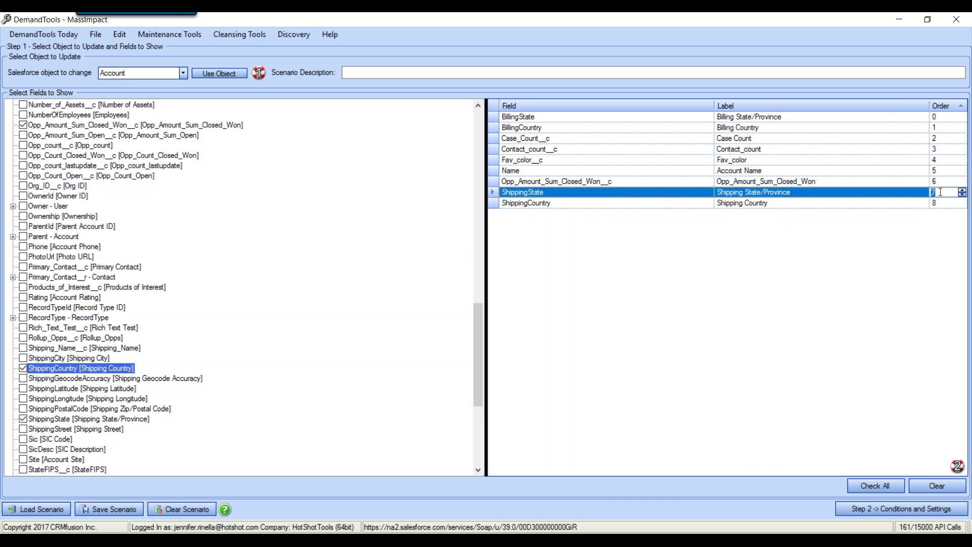
type("4")
key("Return")
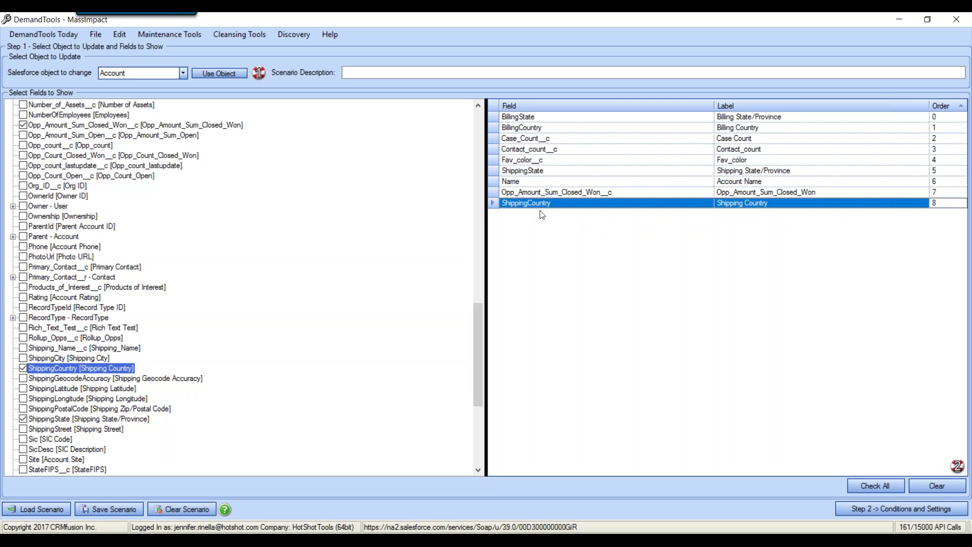
Step: Reorder the chosen fields with Name first, ShippingState directly after BillingState, and ShippingCountry directly after BillingCountry
left_click_drag(519, 183, 588, 126)
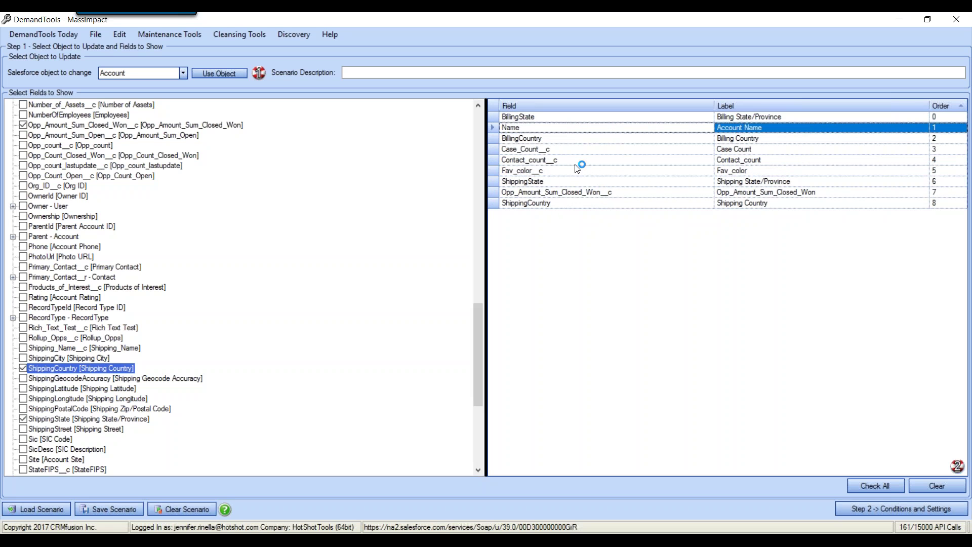
left_click_drag(523, 130, 541, 121)
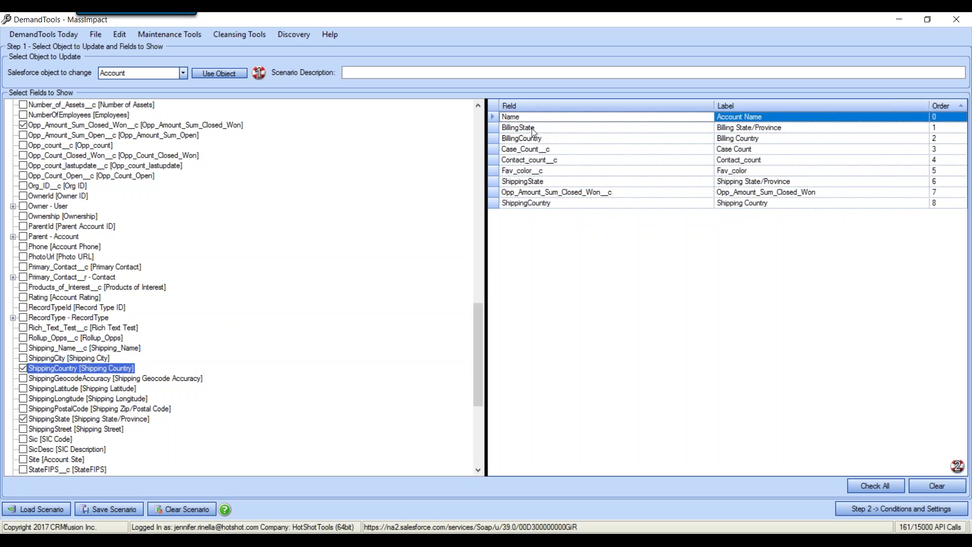
left_click_drag(534, 186, 582, 140)
left_click_drag(524, 203, 598, 165)
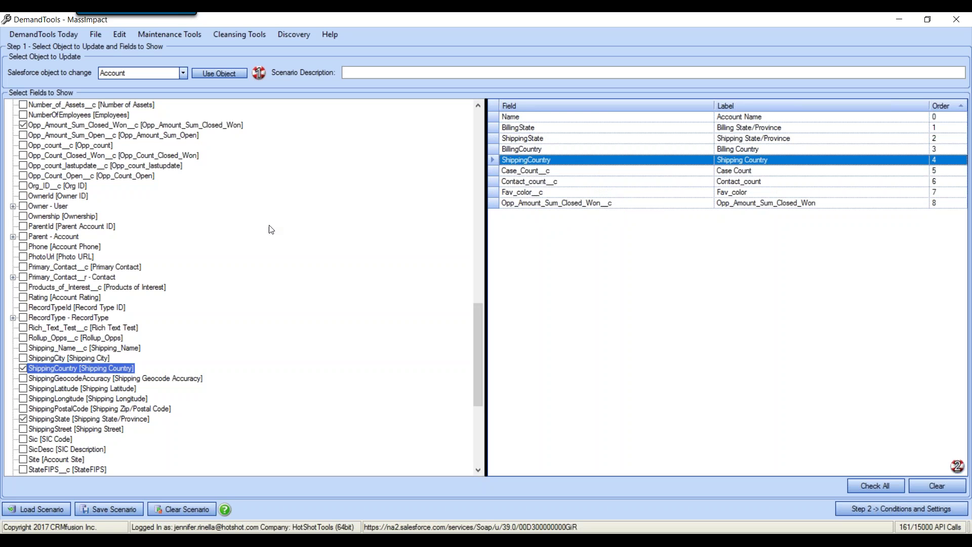
Step: Remove Case_Count__c from the chosen fields and move Fav_color__c ahead of Contact_count__c
left_click(493, 172)
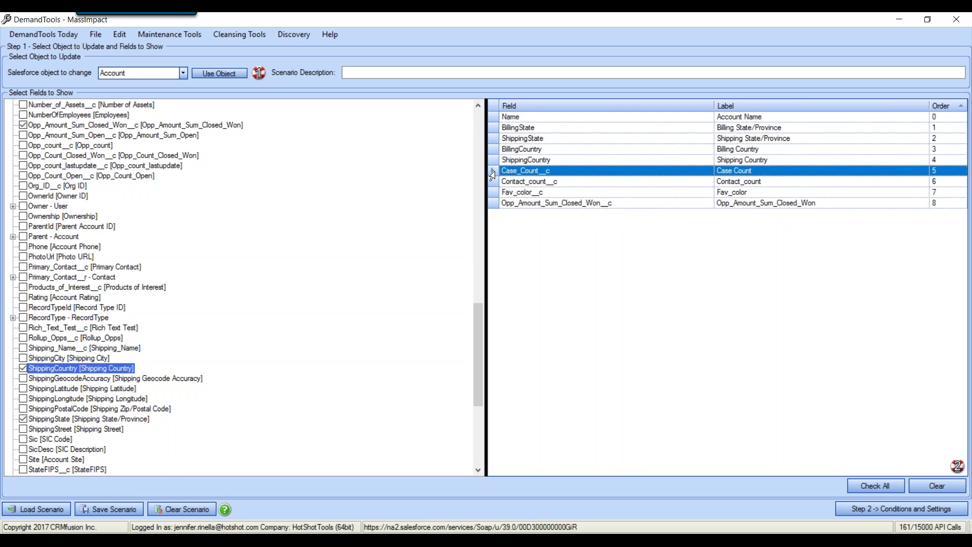
key("Delete")
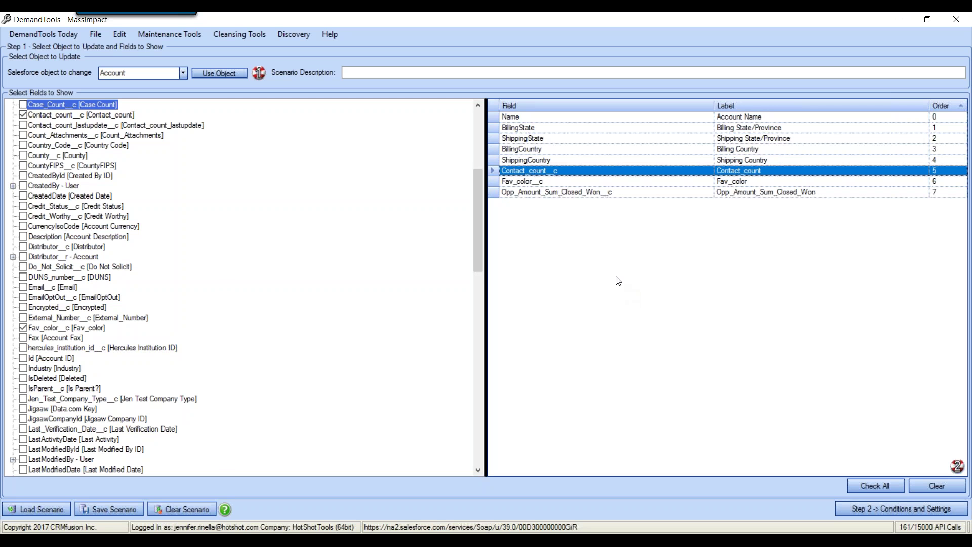
left_click_drag(587, 181, 586, 171)
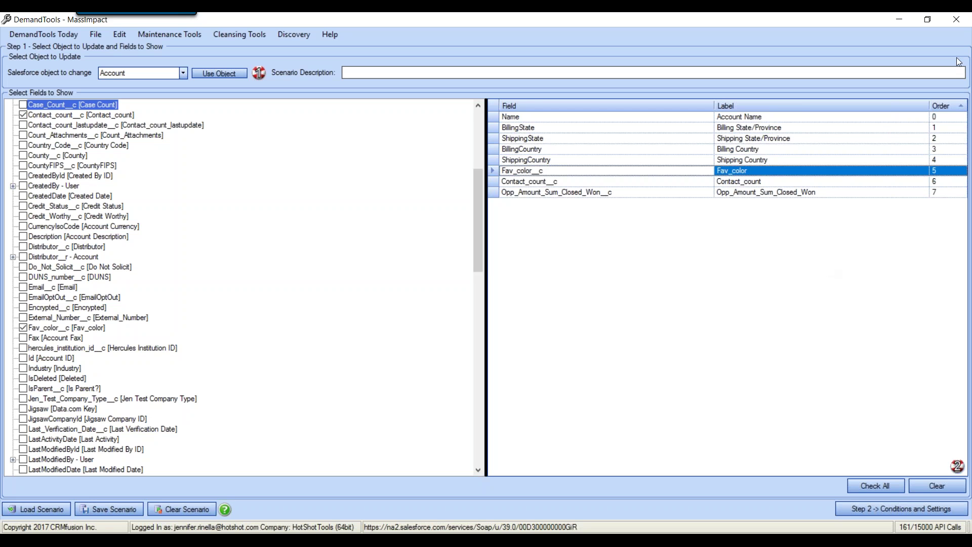
left_click(964, 41)
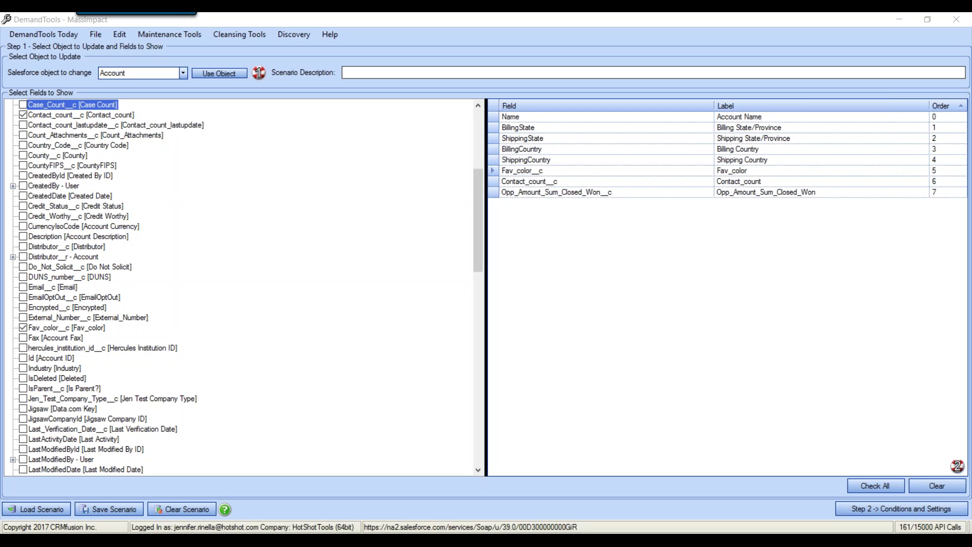
left_click(780, 39)
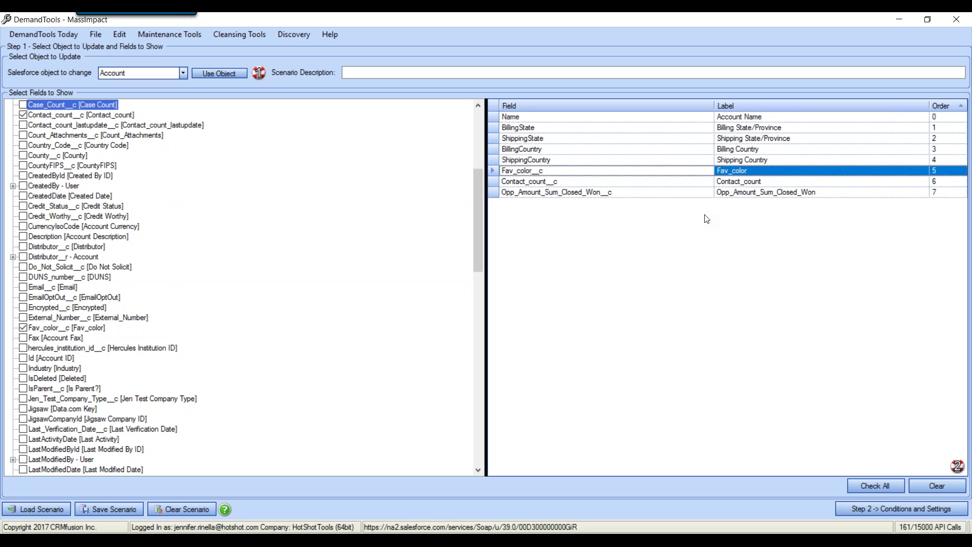
left_click(492, 172)
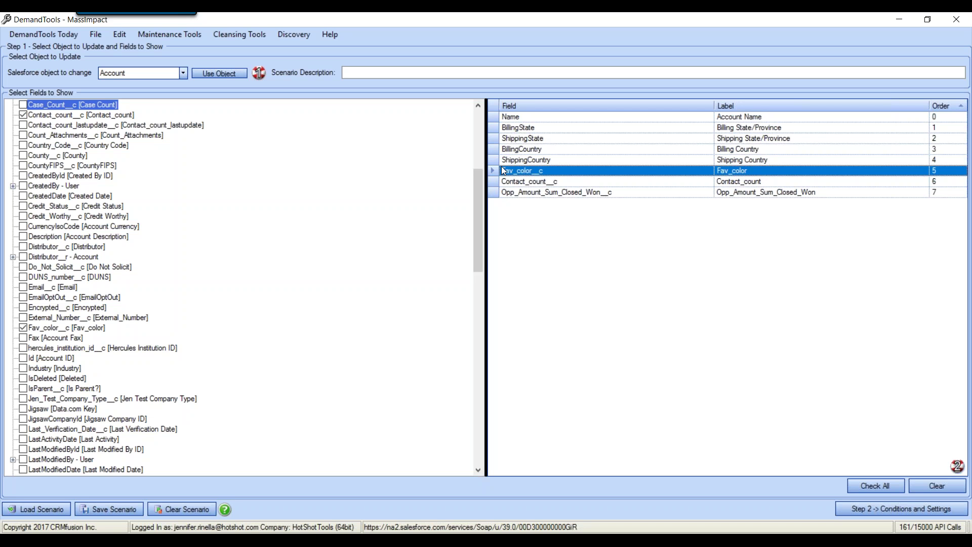
Step: Proceed to the conditions and settings step and look through the Account fields available for conditions
left_click(902, 509)
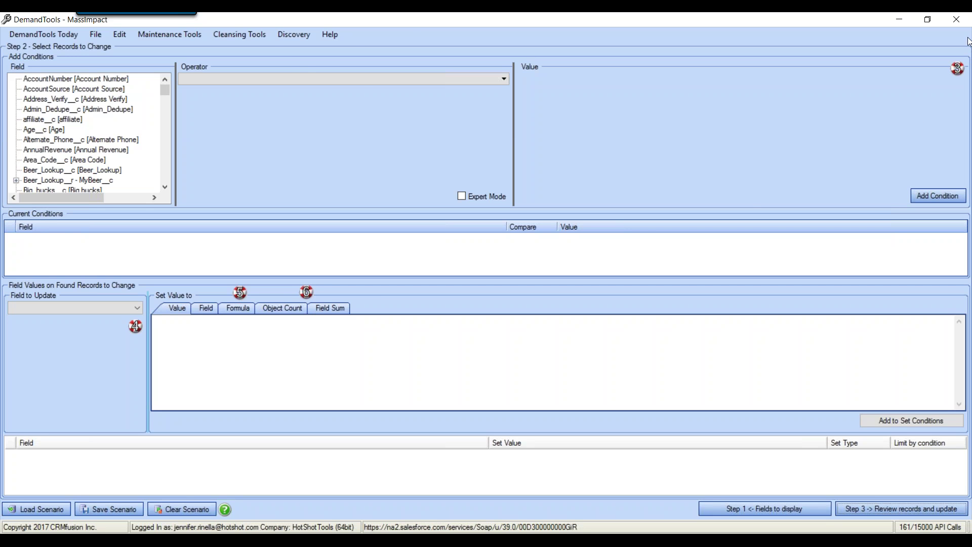
left_click(239, 34)
scroll(169, 159, "down", 7)
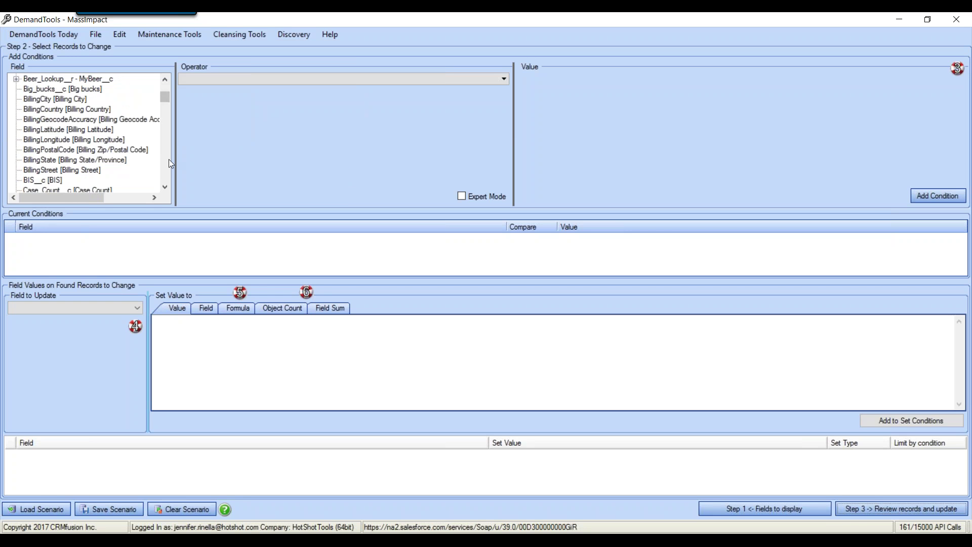
scroll(168, 165, "down", 8)
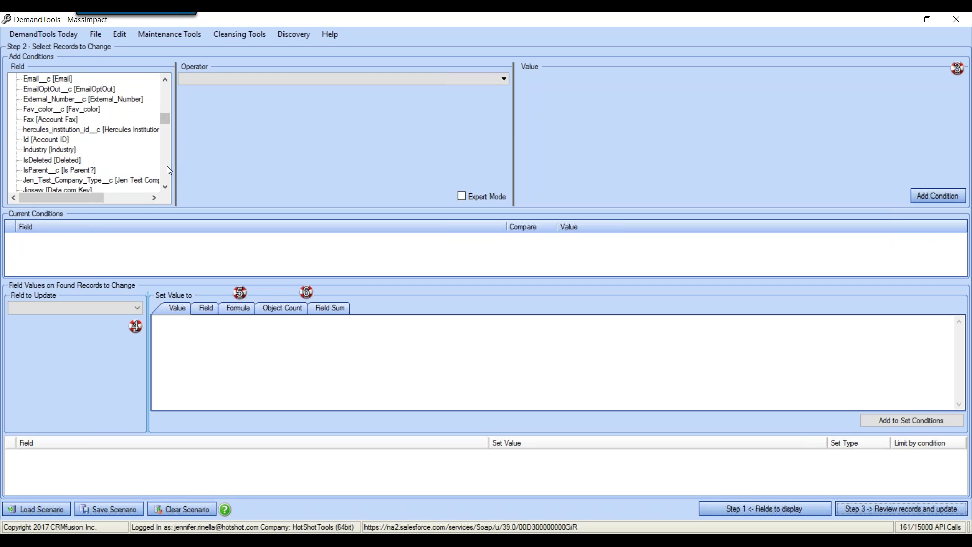
Step: Add a condition that the Account Id is not equal (!=) to a blank value, and delete that condition
left_click(43, 141)
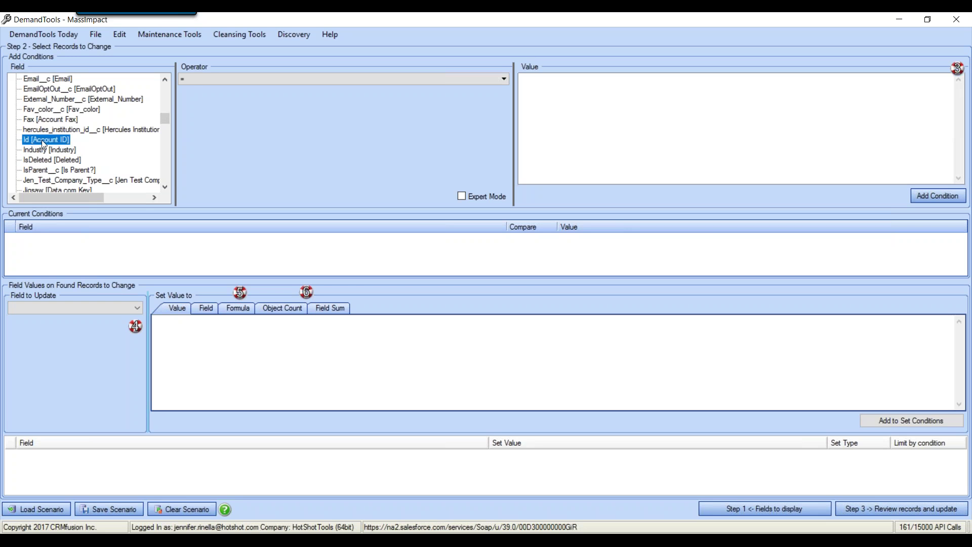
left_click(204, 80)
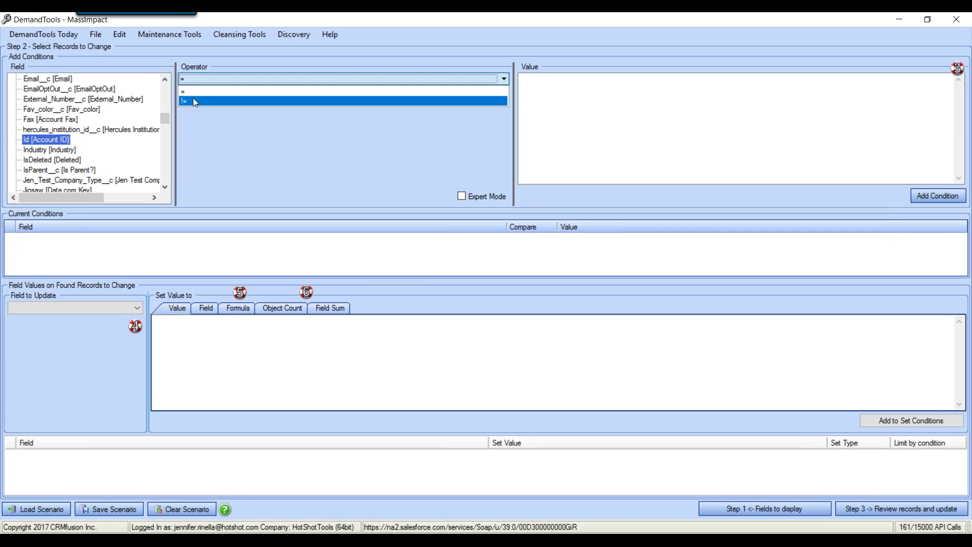
left_click(188, 104)
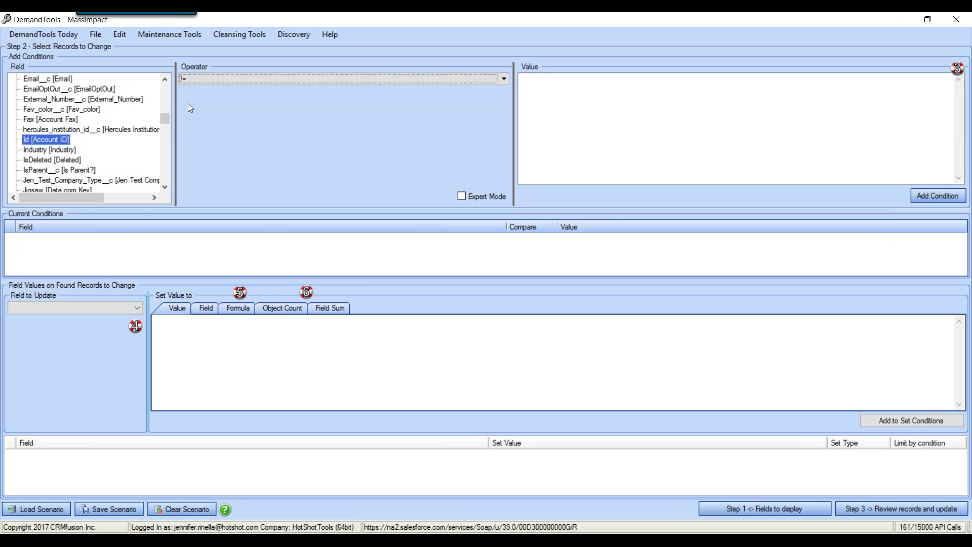
left_click(552, 95)
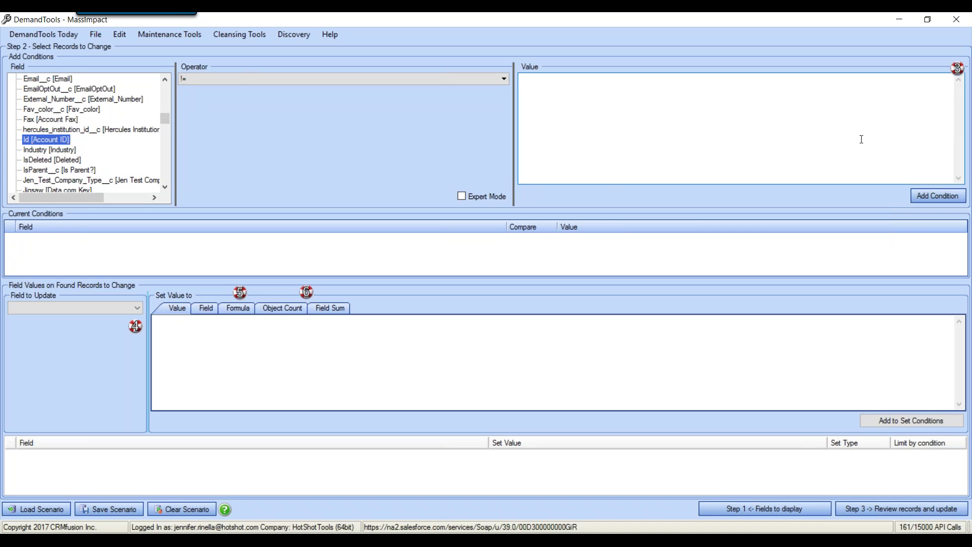
left_click(934, 193)
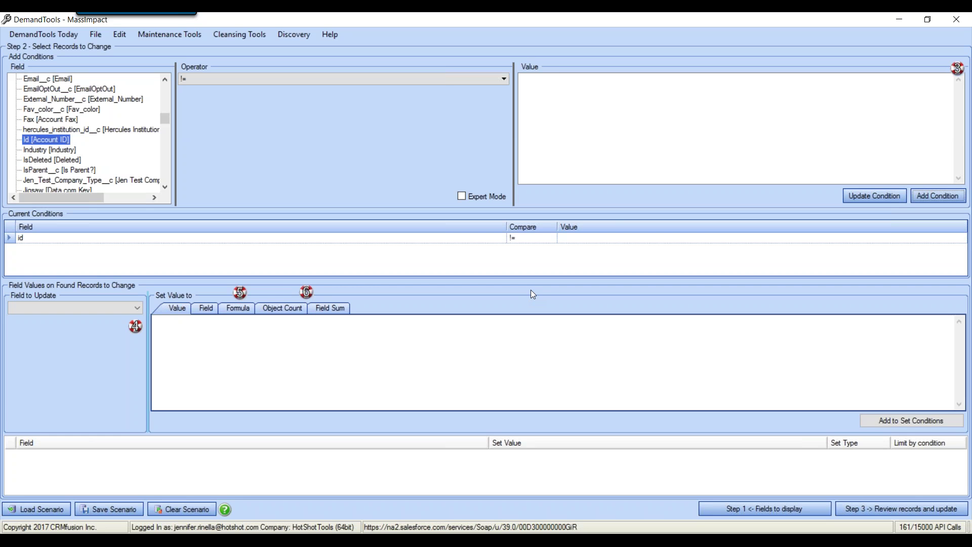
left_click(10, 240)
key("Delete")
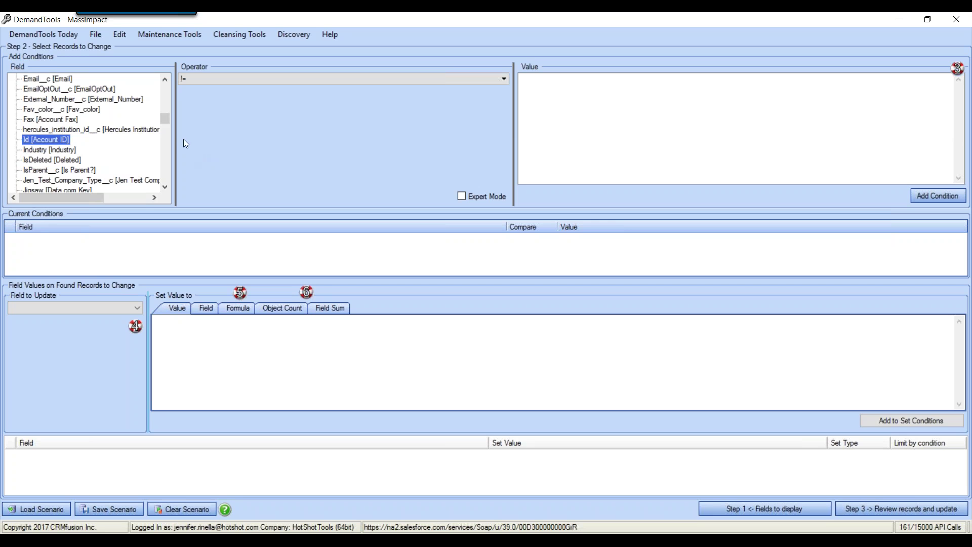
Step: Add a condition that BillingState equals any of "sc, south carolina, s.c."
scroll(164, 90, "up", 8)
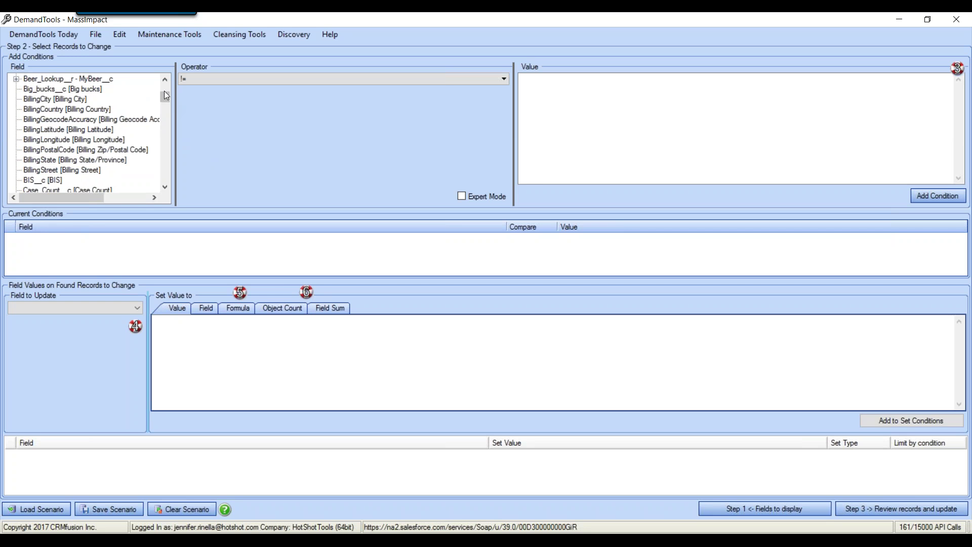
left_click(57, 161)
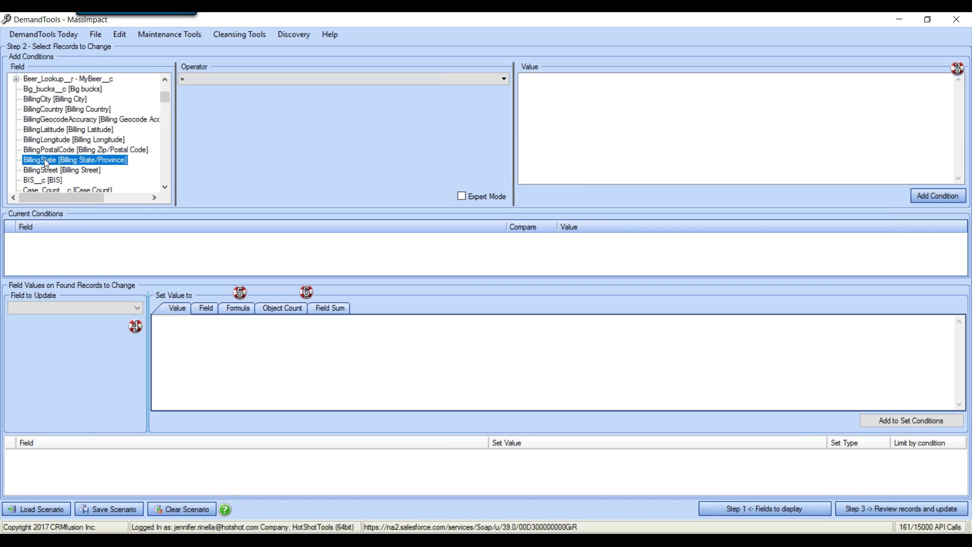
left_click(209, 78)
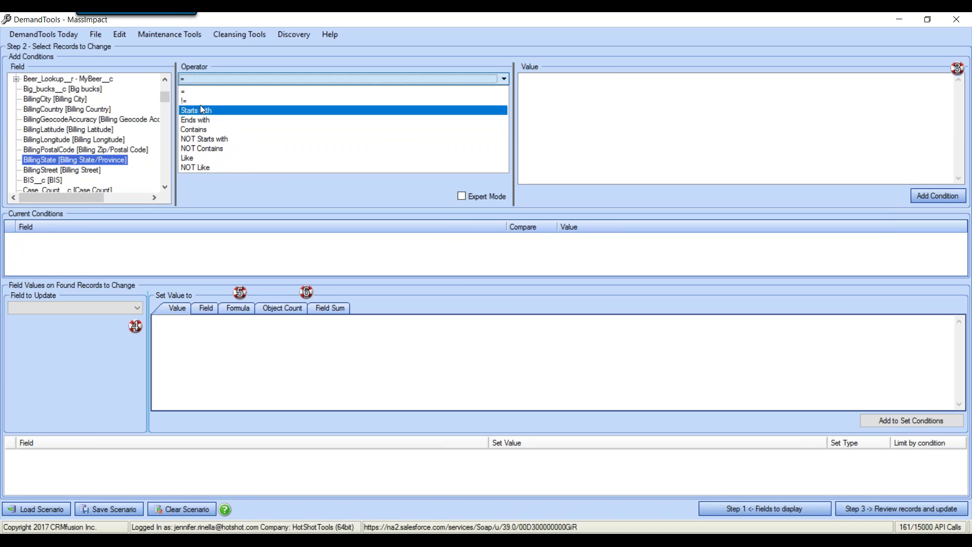
left_click(209, 81)
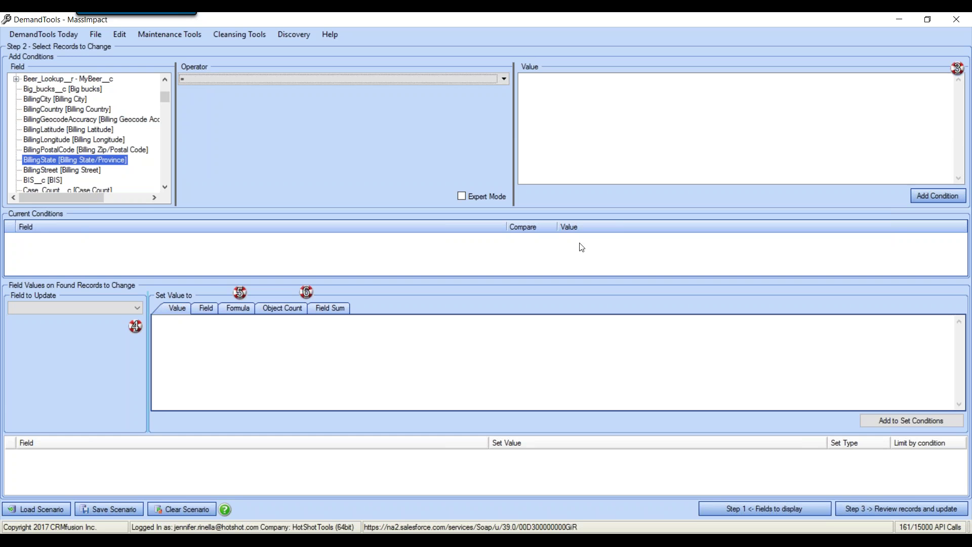
left_click(556, 122)
type("s")
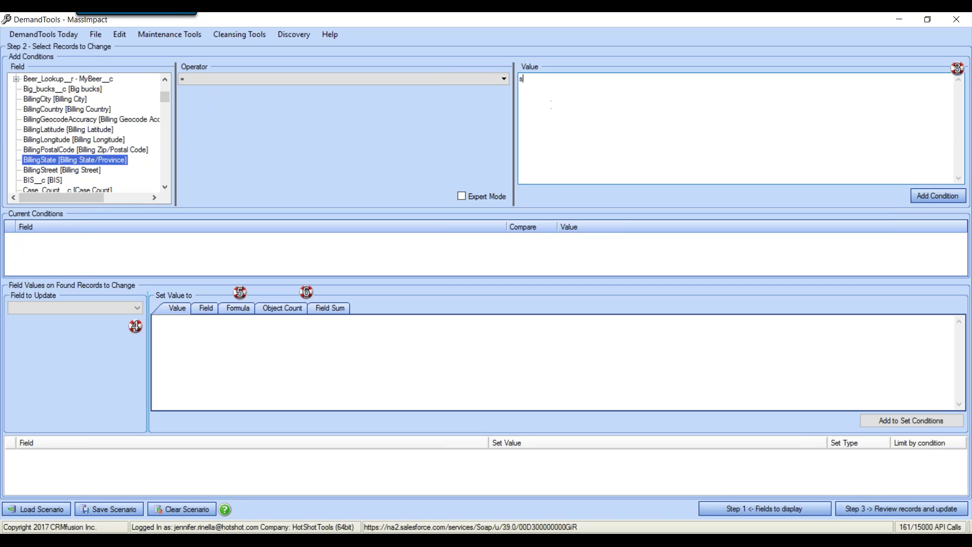
type("c,south carolina,s.c.")
left_click(530, 79)
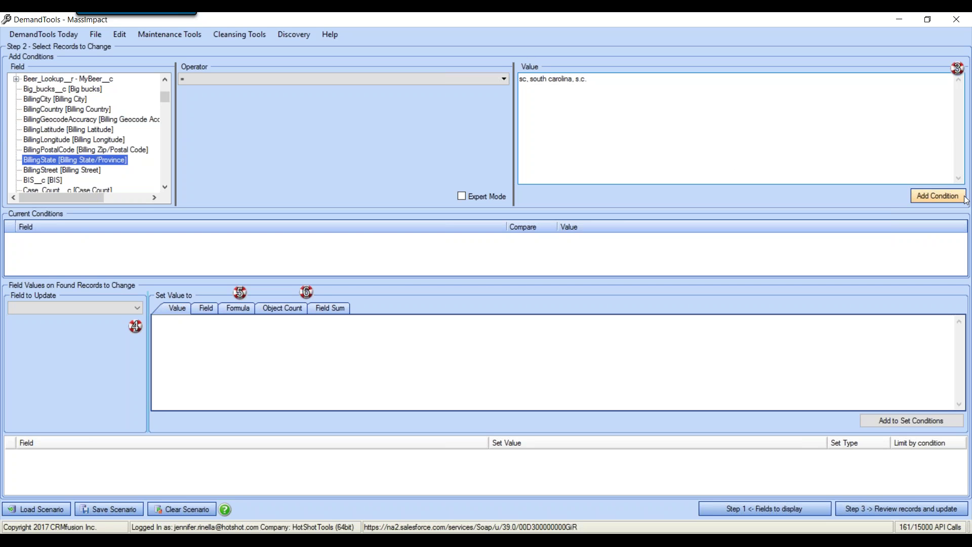
left_click(947, 195)
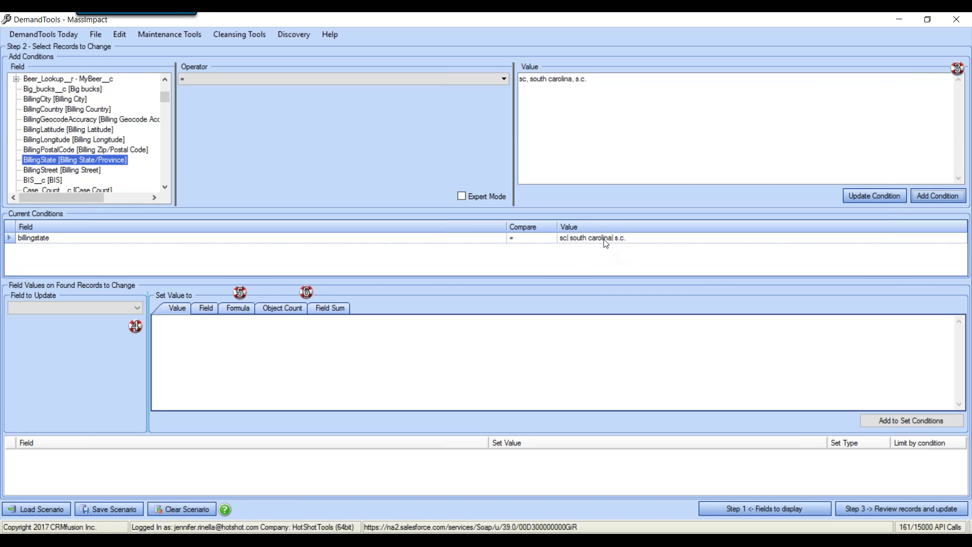
Step: Update the BillingState condition by removing the spaces after the commas, giving "sc,south carolina,s.c."
left_click(532, 79)
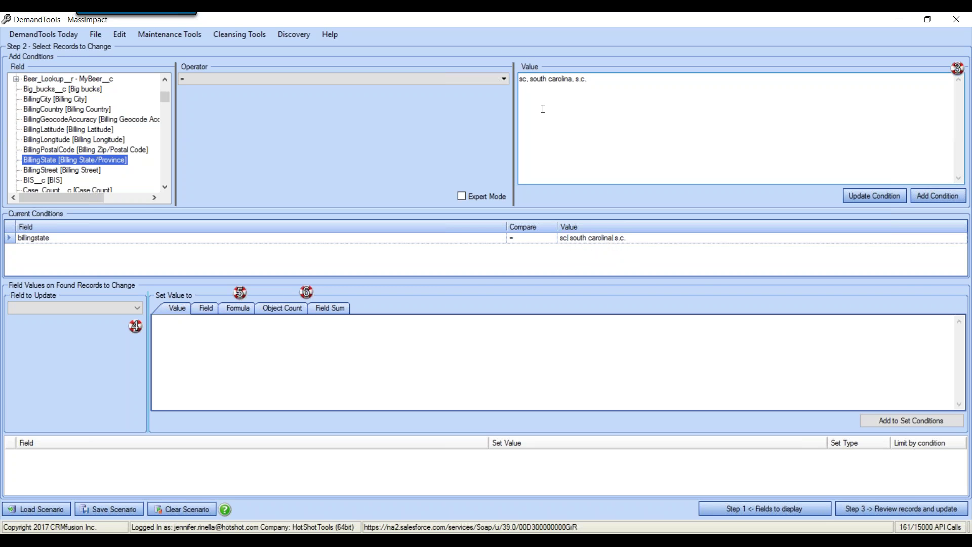
key("BackSpace")
left_click(575, 79)
key("BackSpace")
left_click(878, 199)
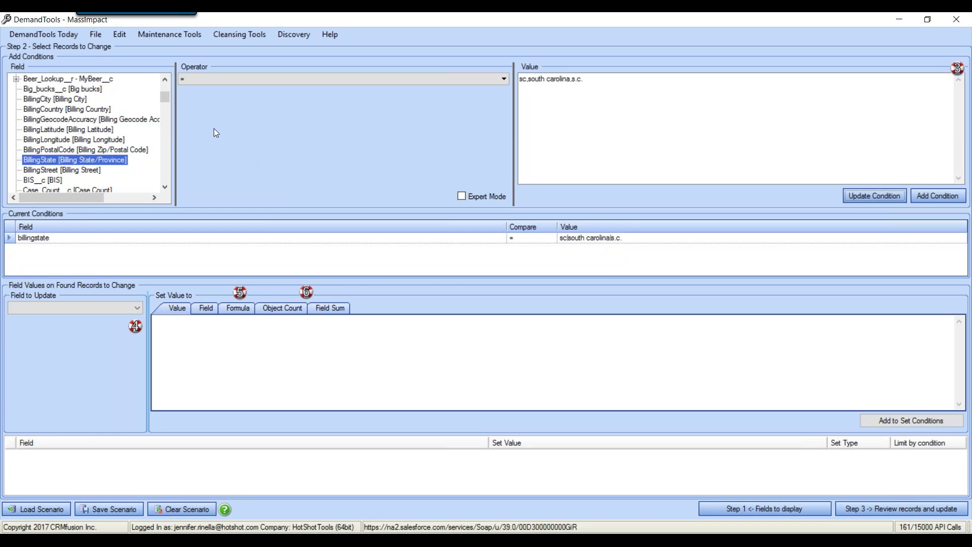
Step: Add a second condition that BillingCity equals "mesa"
left_click(77, 99)
left_click(621, 133)
type("mesa")
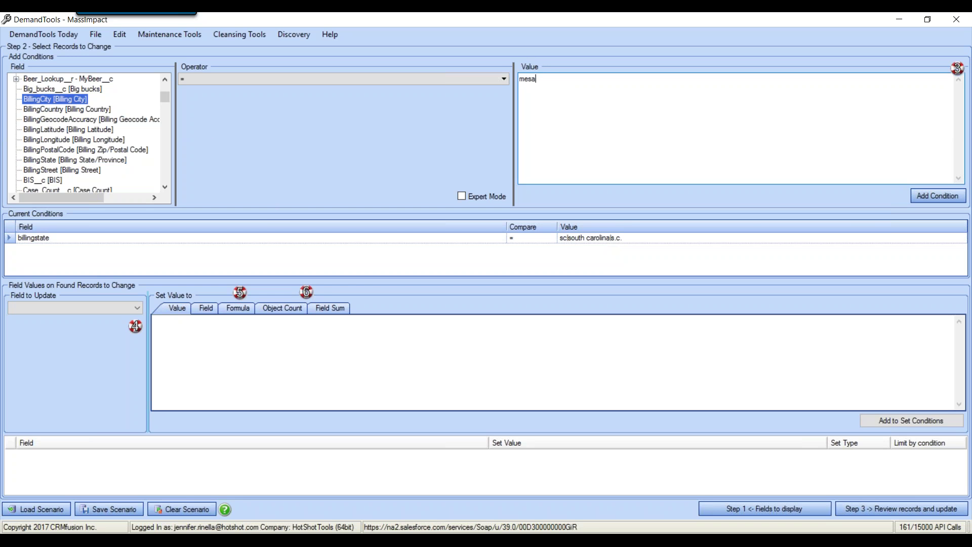
left_click(930, 194)
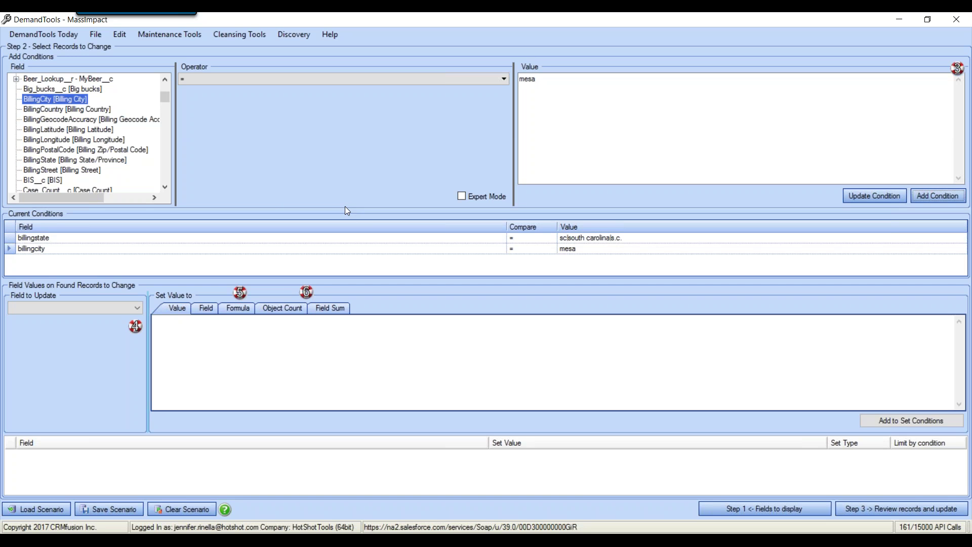
Step: Enlarge the current conditions area, enable Expert Mode and assign the billingcity condition to OR Group 2
left_click_drag(344, 208, 349, 179)
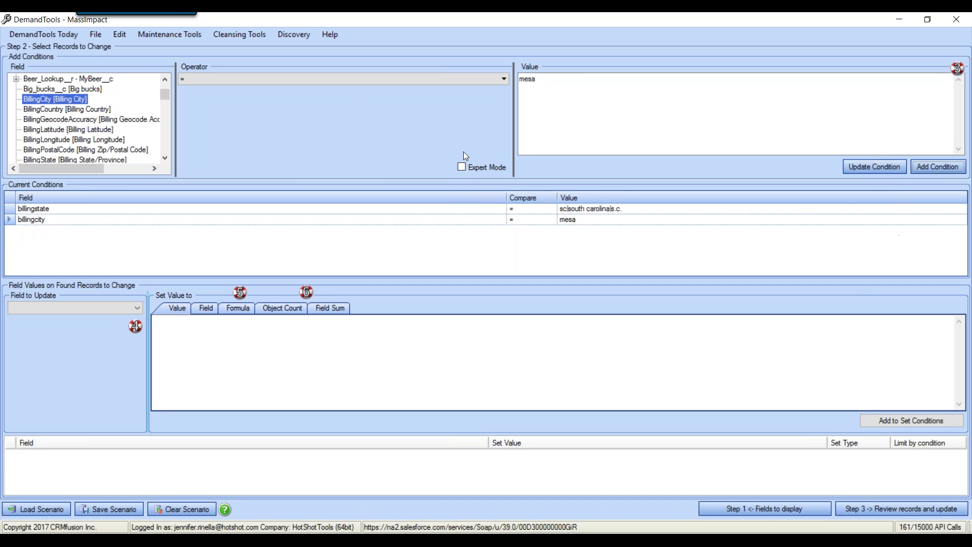
left_click(463, 167)
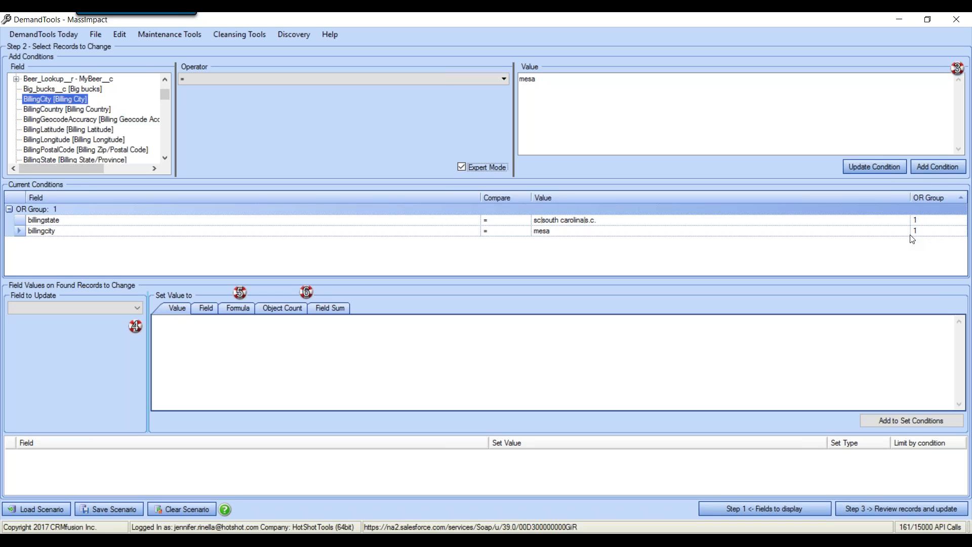
left_click(930, 230)
type("2")
key("Return")
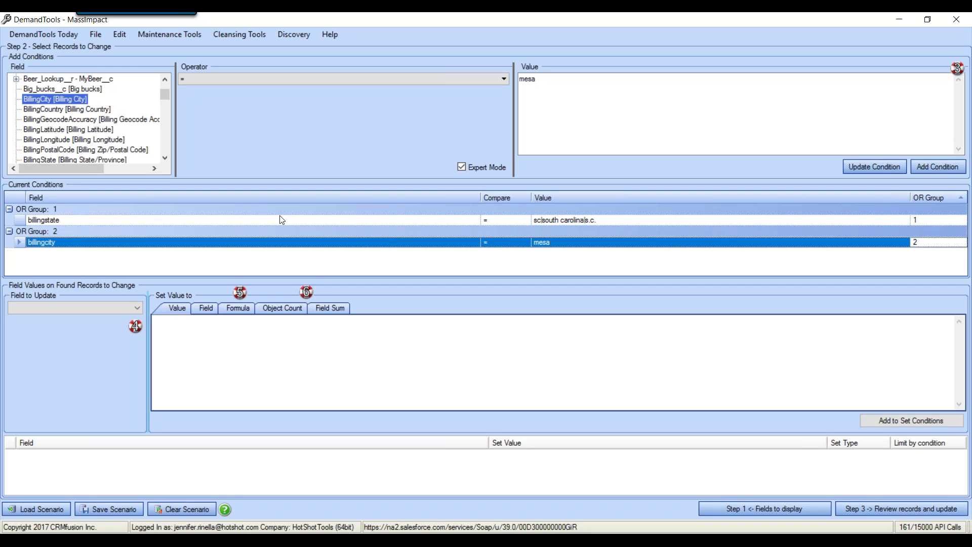
left_click(220, 209)
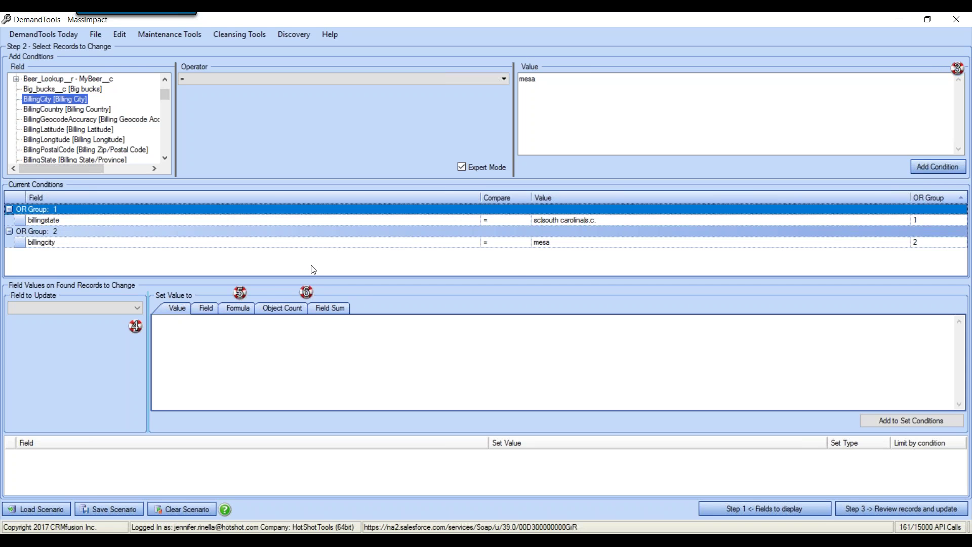
left_click(306, 232)
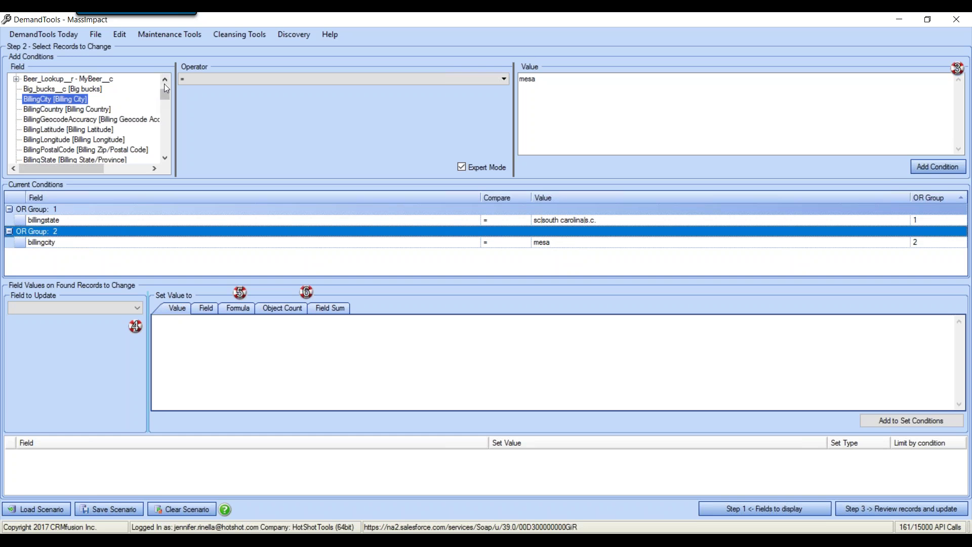
Step: Find the owner fields in the condition field list and examine the value entry offered for OwnerId and Owner Alias
left_click(47, 110)
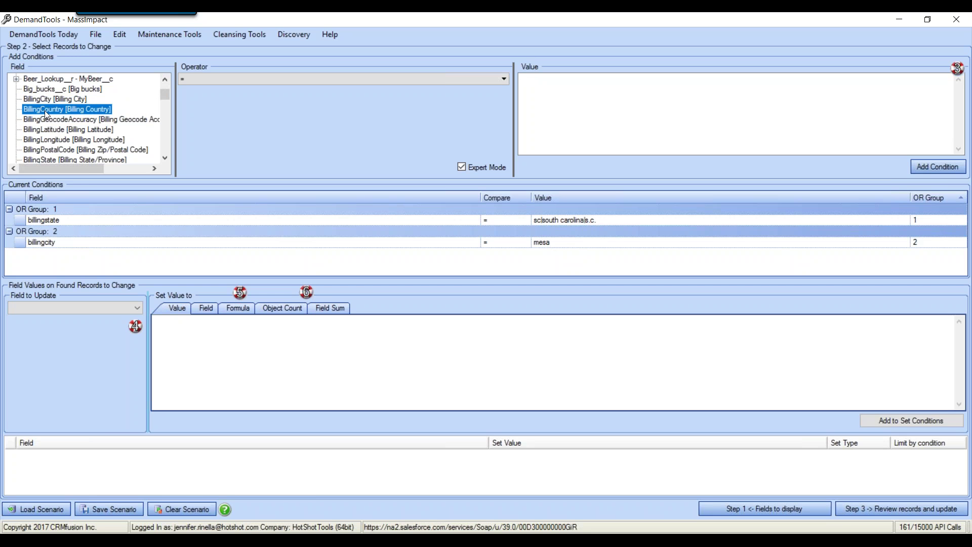
key("o")
key("w")
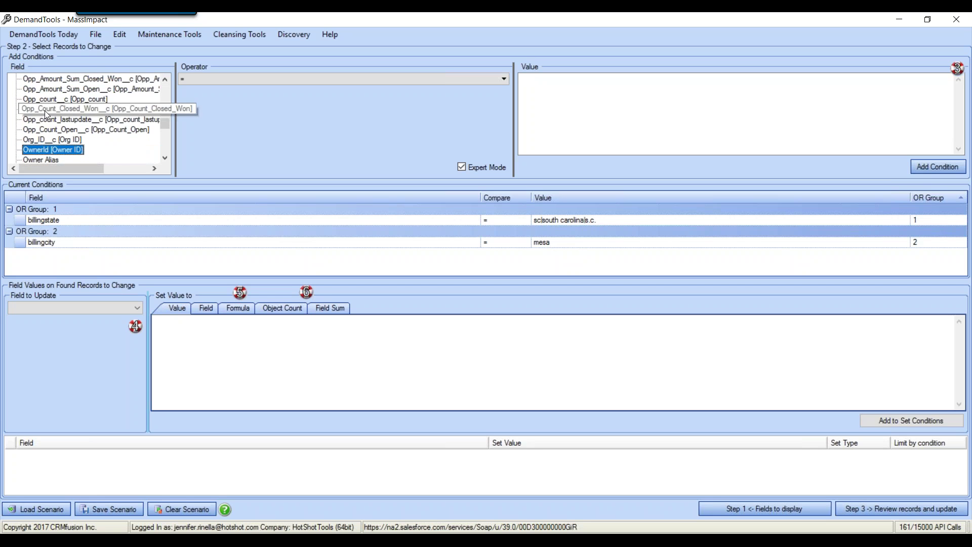
left_click(168, 158)
left_click(168, 158)
left_click(167, 158)
left_click(167, 158)
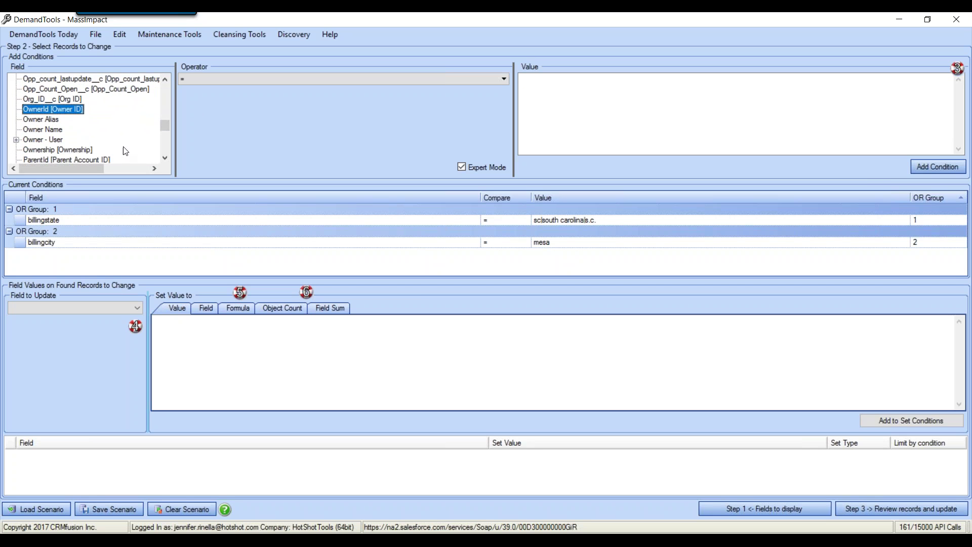
left_click(165, 159)
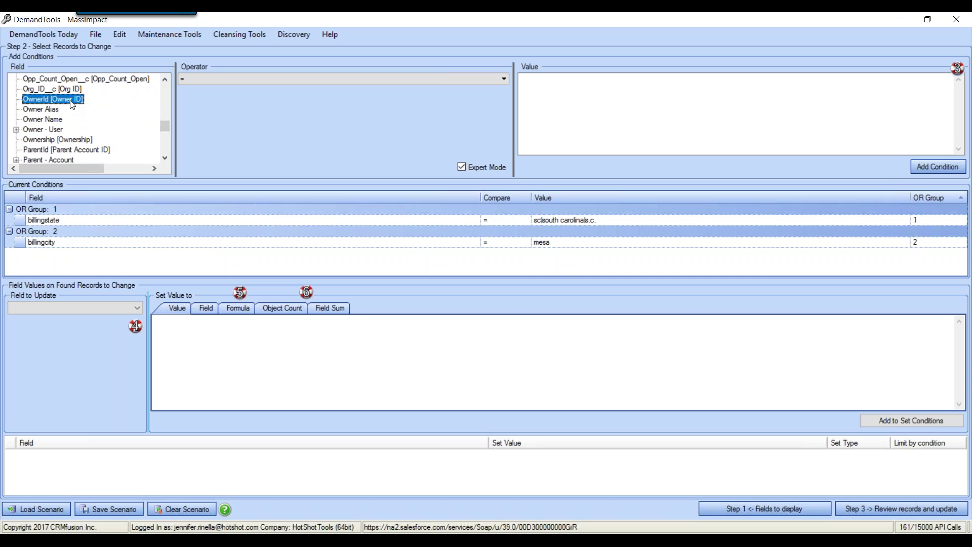
left_click(541, 116)
left_click(48, 109)
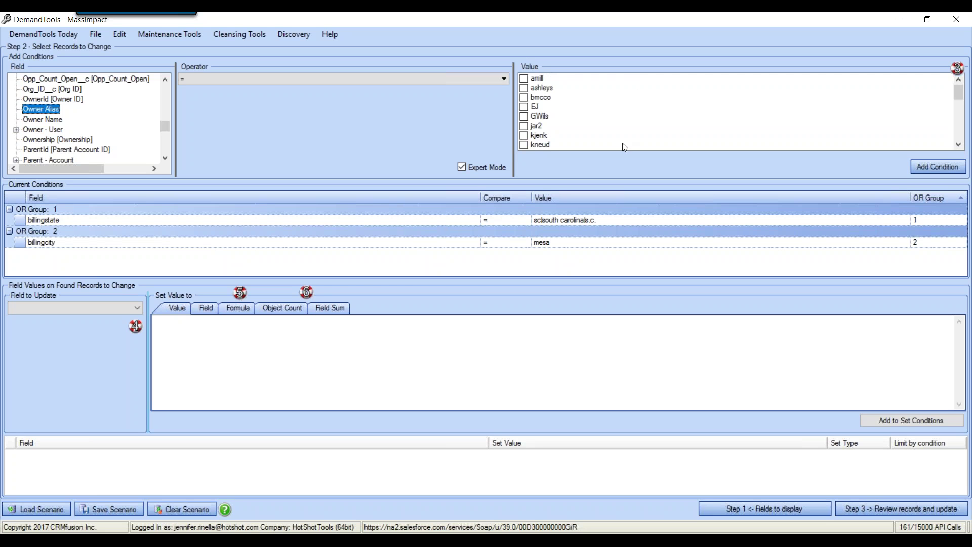
scroll(622, 132, "down", 7)
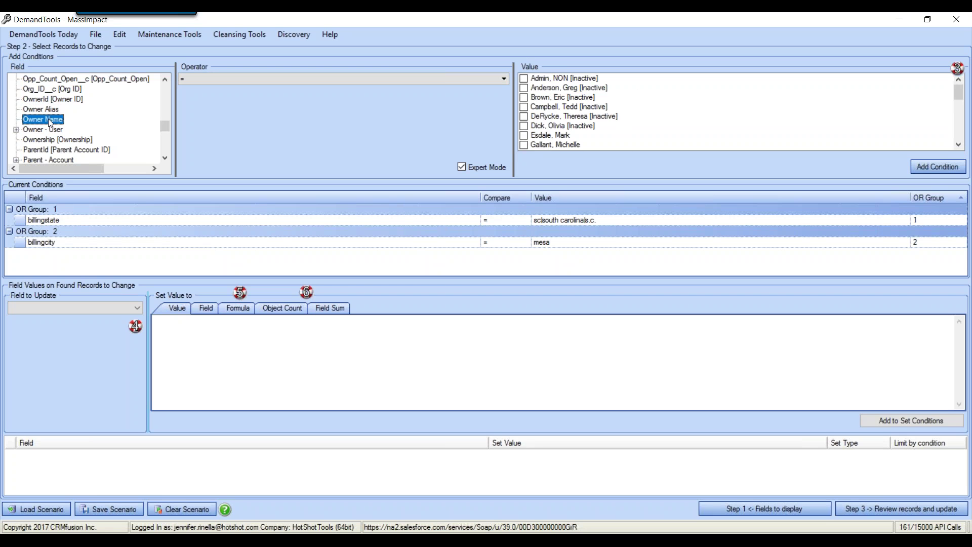
Step: Filter the Owner Name value list by part of the owner's surname and reset it to the full list
scroll(630, 116, "down", 10)
scroll(632, 114, "up", 10)
scroll(589, 86, "down", 4)
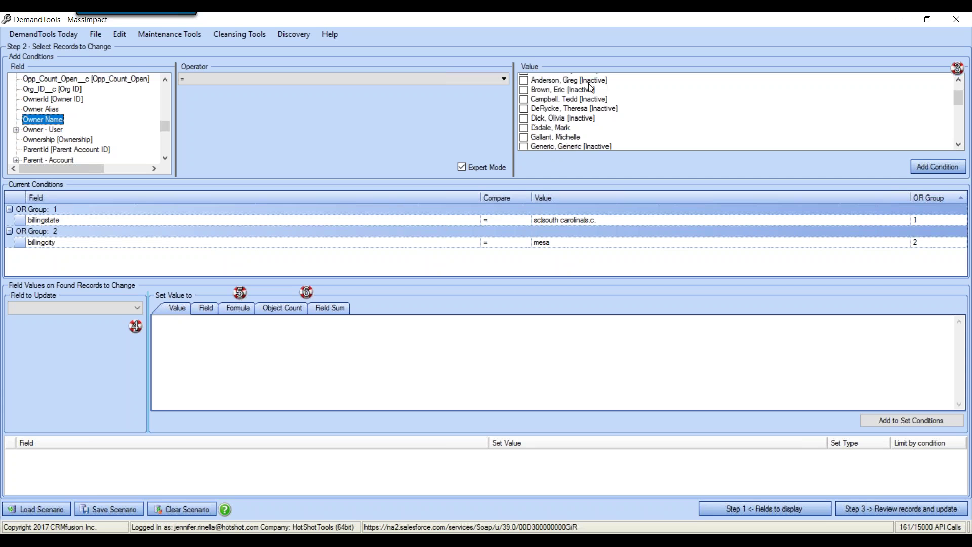
scroll(590, 93, "up", 5)
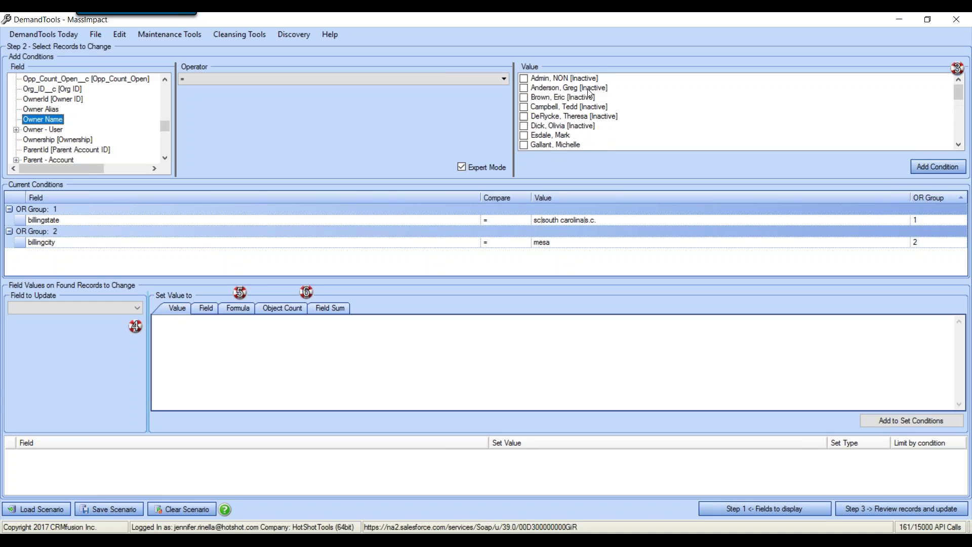
right_click(649, 99)
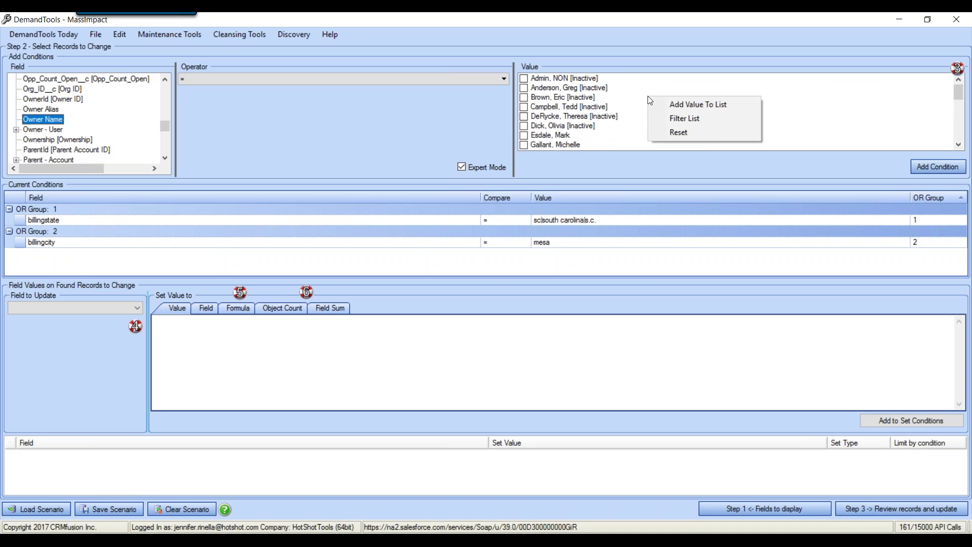
left_click(700, 117)
type("rine")
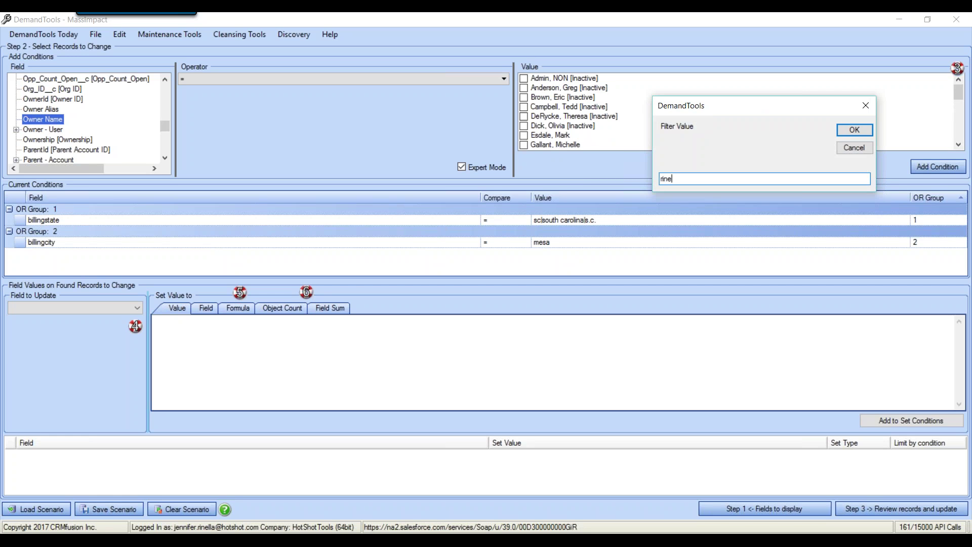
key("Return")
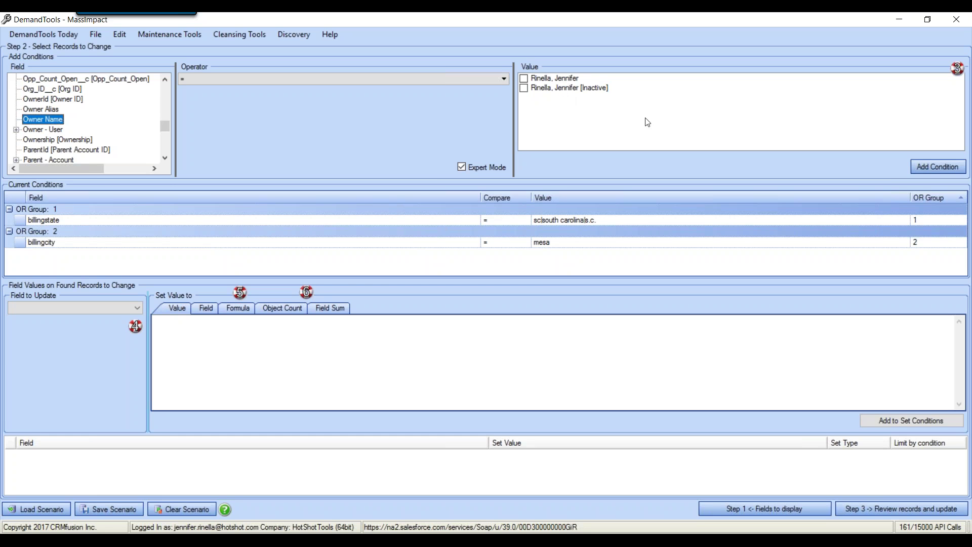
right_click(661, 99)
left_click(689, 134)
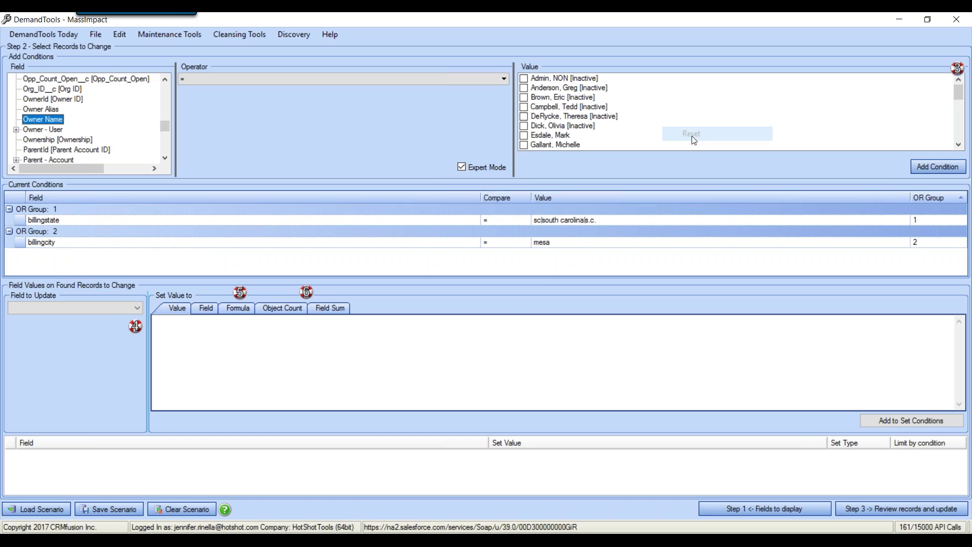
Step: Enlarge the current conditions area slightly upward
left_click(959, 196)
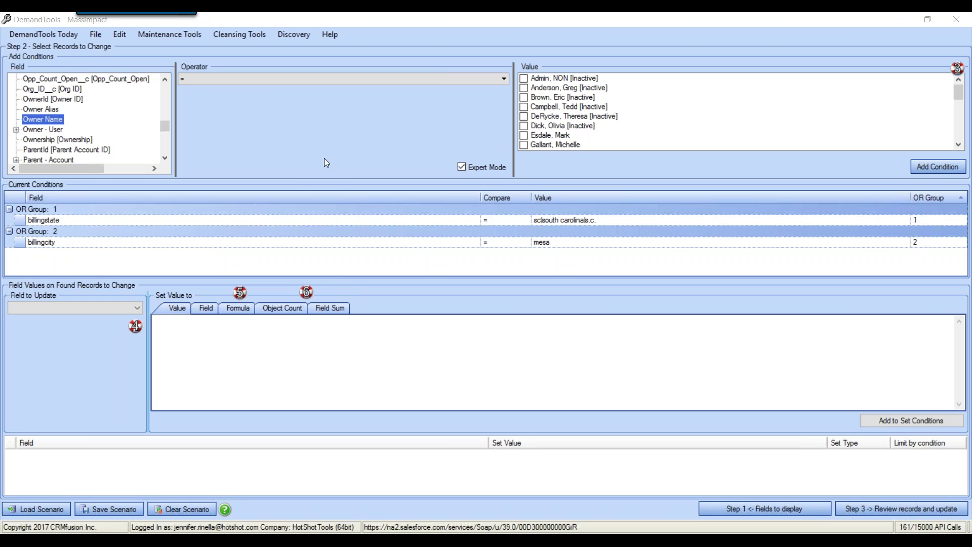
mouse_move(327, 179)
left_mouse_down()
mouse_move(320, 124)
mouse_move(328, 175)
left_mouse_up()
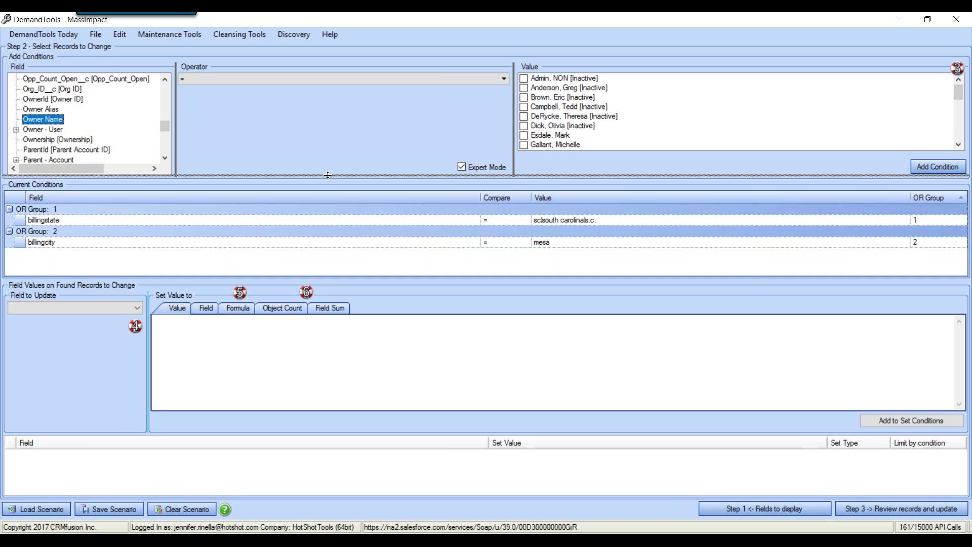
left_click_drag(328, 175, 327, 171)
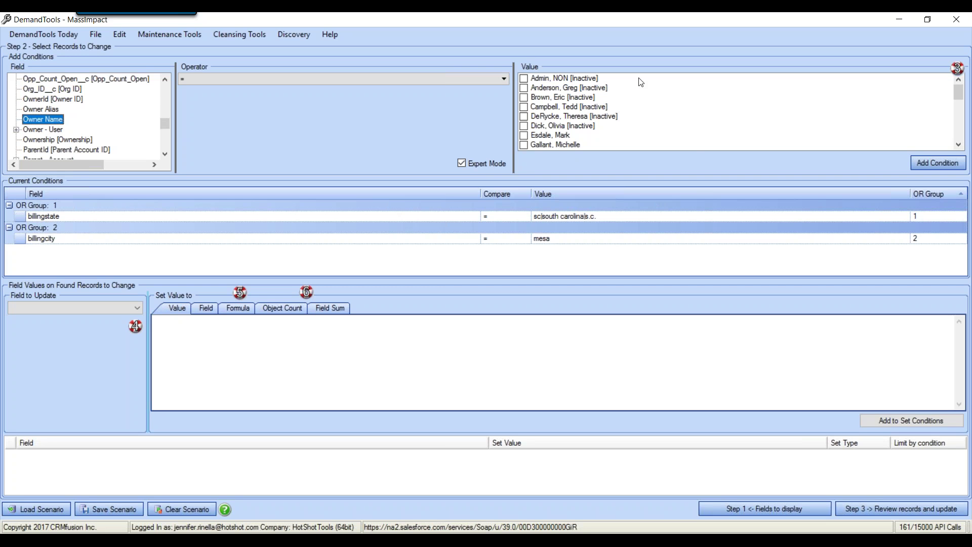
Step: Find the active owner's entry in the Owner Name values, select it and add it as an equals condition
right_click(660, 100)
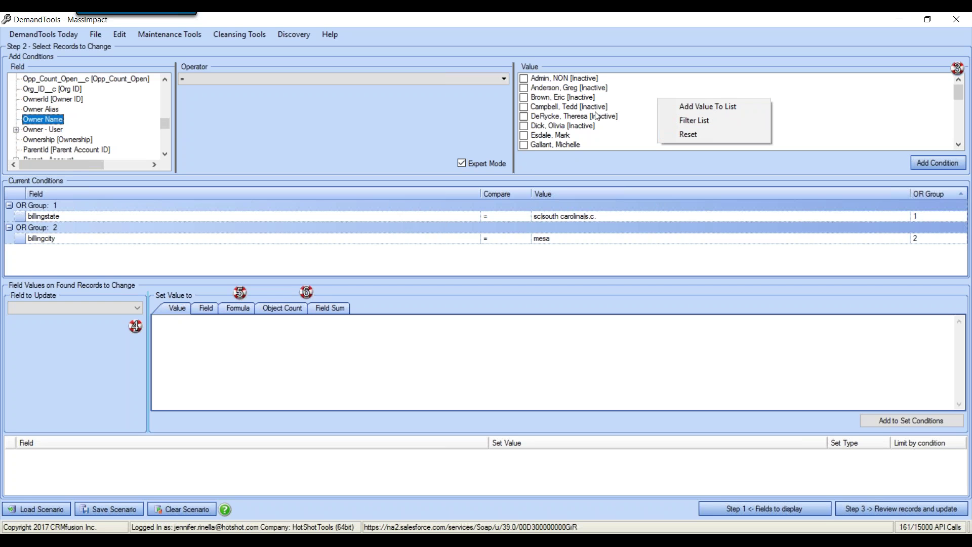
left_click(637, 144)
scroll(628, 132, "down", 4)
scroll(628, 131, "up", 5)
scroll(628, 126, "down", 4)
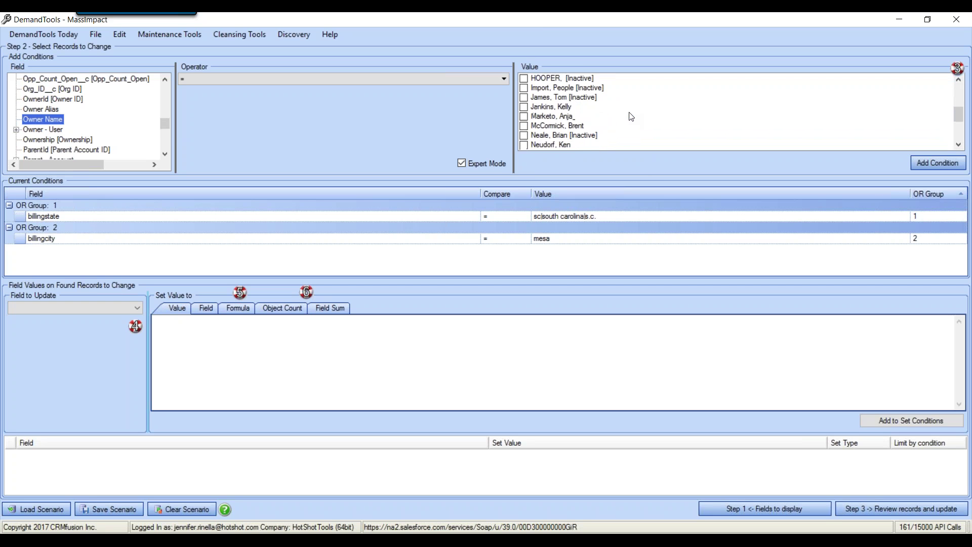
left_click(524, 134)
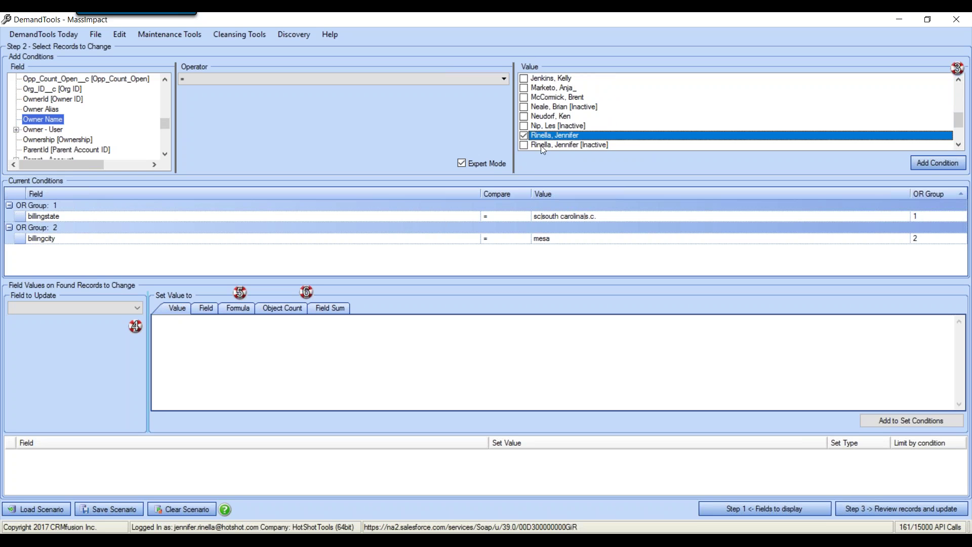
left_click(925, 163)
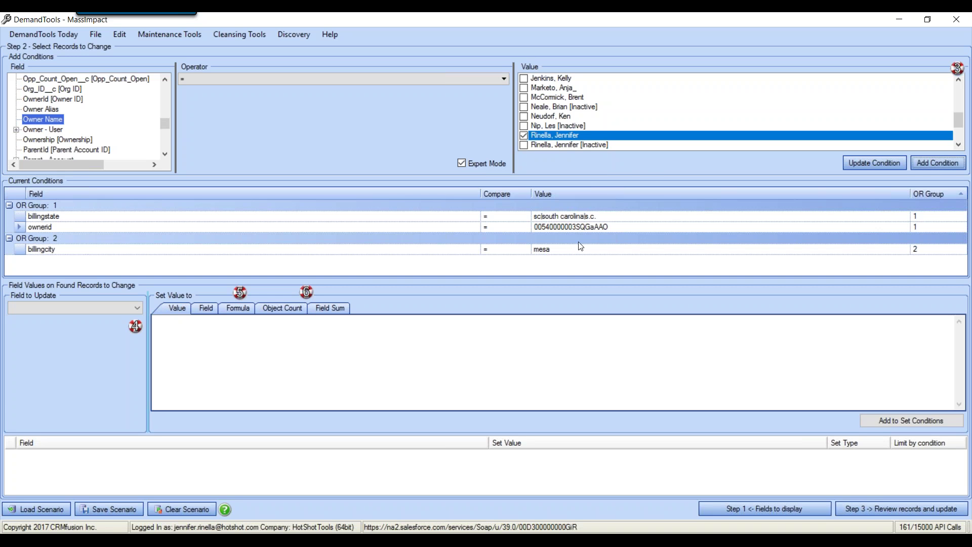
Step: Add the same owner condition a second time and assign this copy to OR Group 2
left_click(938, 166)
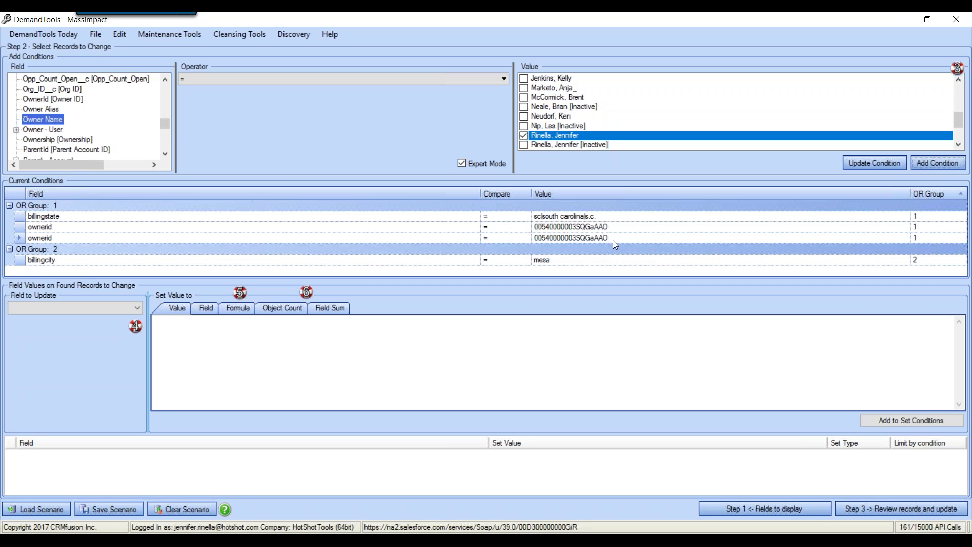
left_click(924, 237)
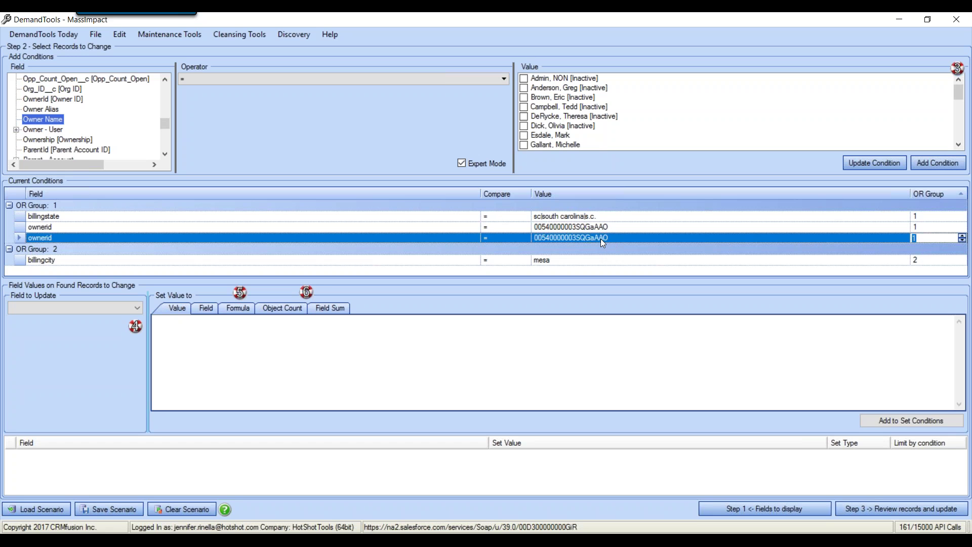
type("2")
key("Return")
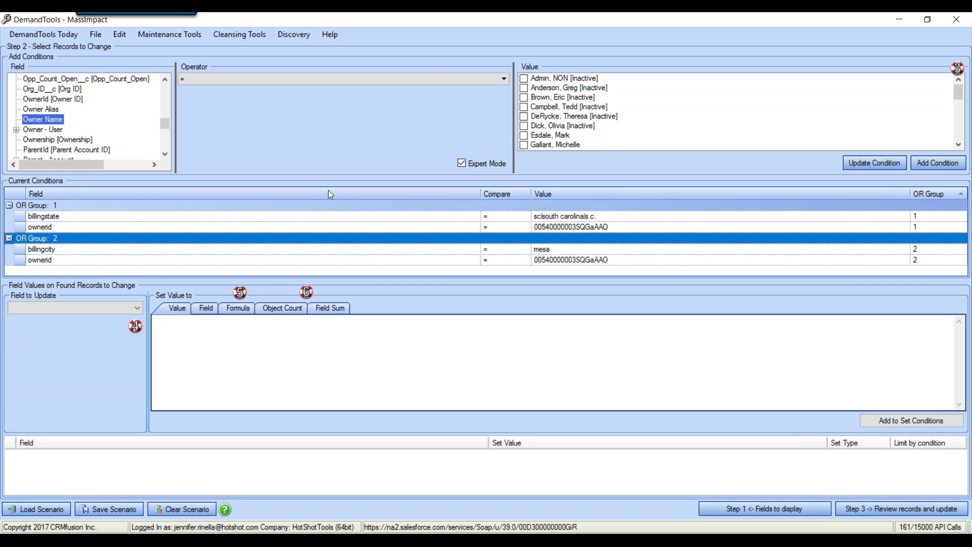
left_click(275, 205)
left_click(328, 239)
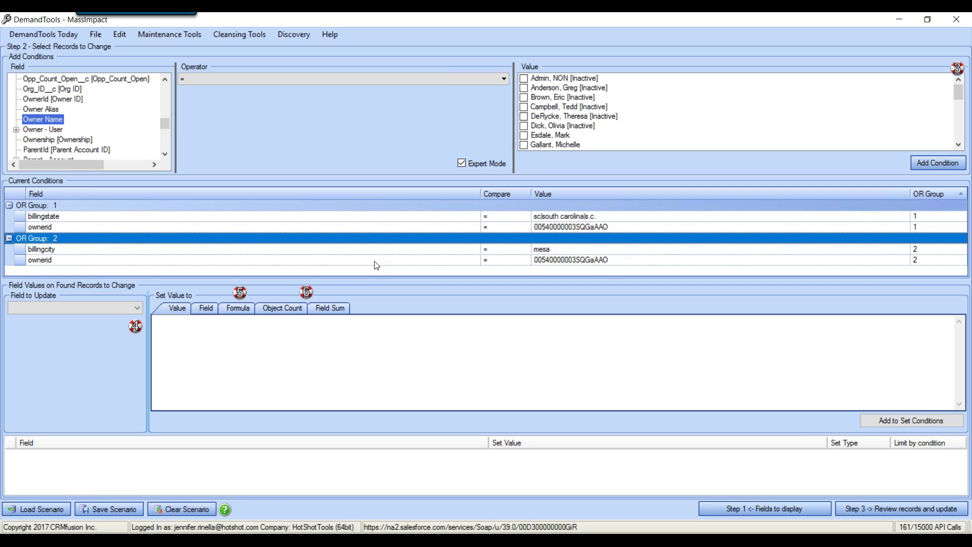
Step: Disable Expert Mode and delete the billingcity condition and both ownerid conditions, keeping only billingstate
left_click(461, 163)
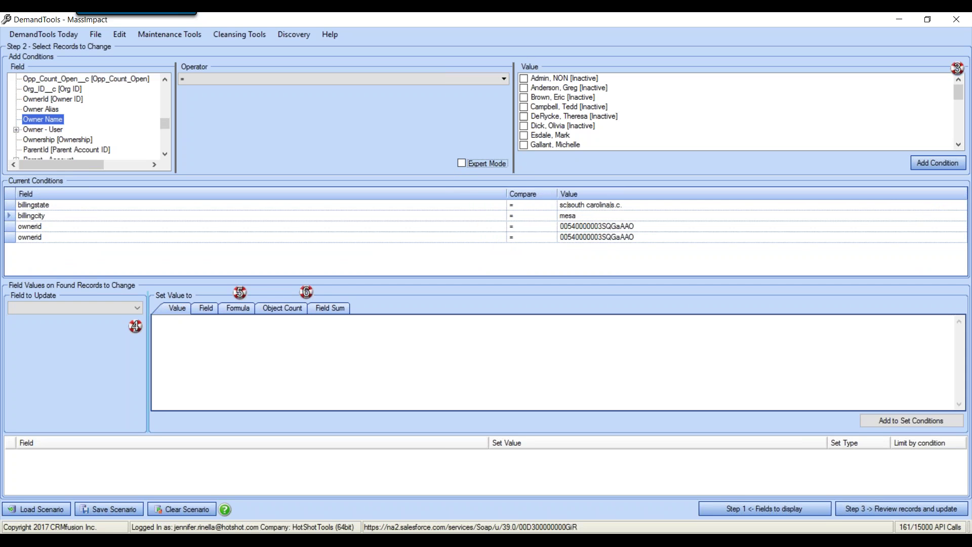
left_click(10, 219)
key("Delete")
key("Delete")
key("Delete")
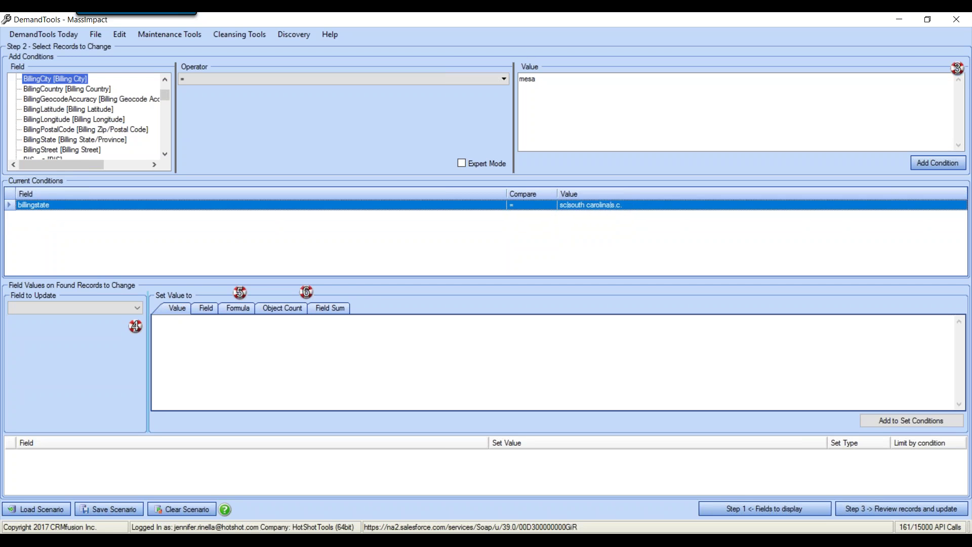
Step: Choose CreatedDate as the condition field and examine the relative date operators offered for it
left_click(162, 134)
left_click(166, 138)
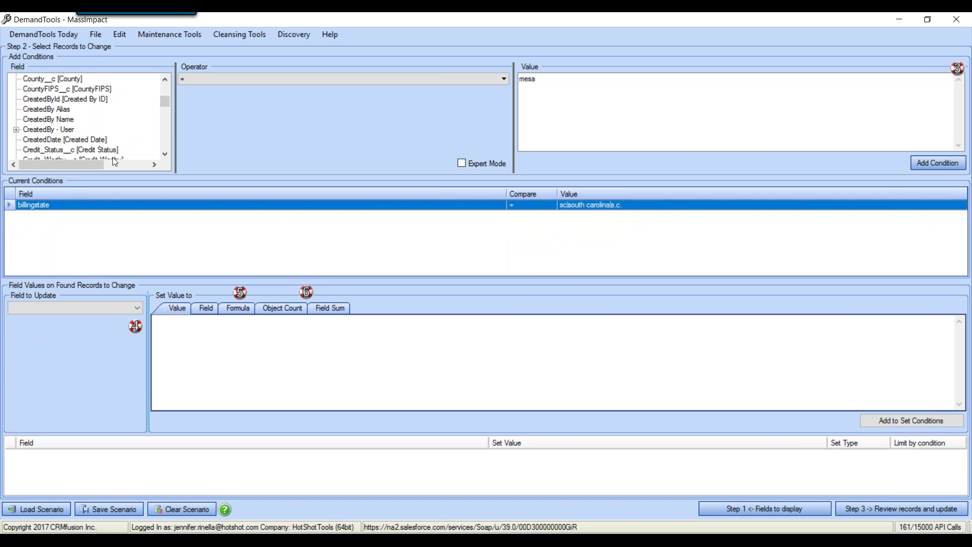
left_click(72, 141)
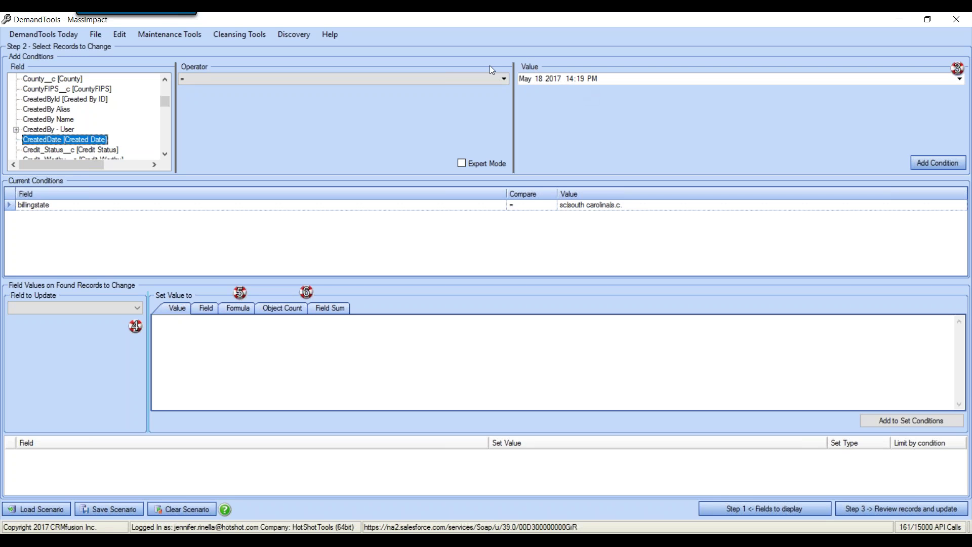
left_click(504, 79)
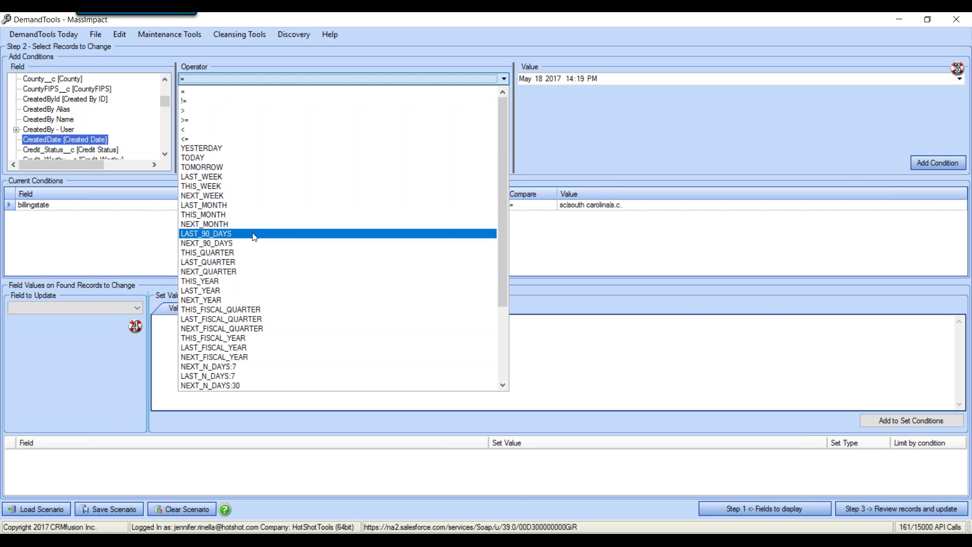
scroll(253, 232, "down", 3)
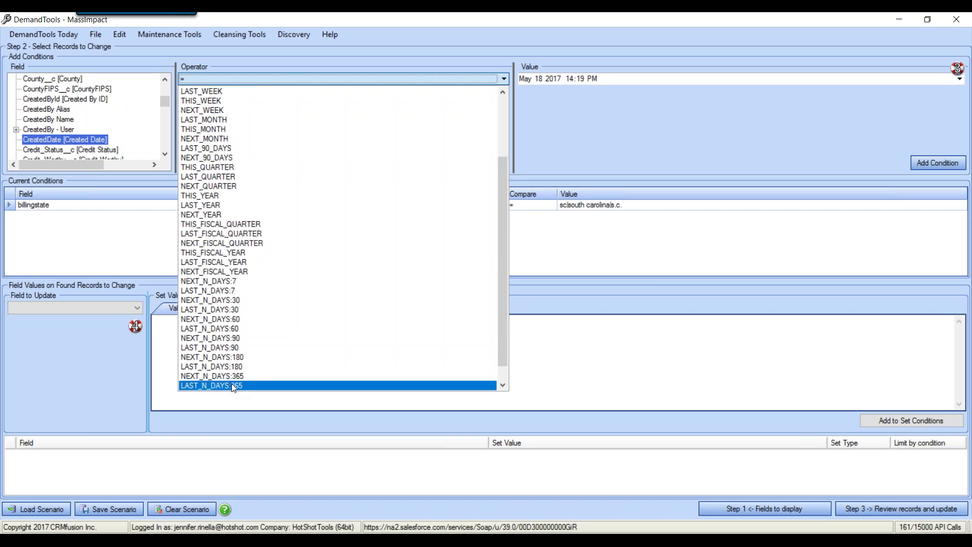
scroll(229, 375, "down", 1)
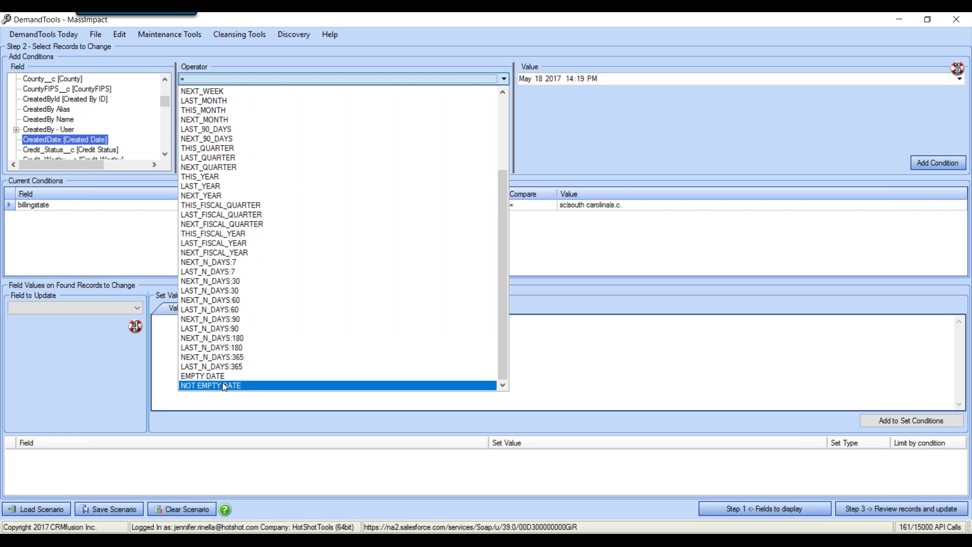
left_click(536, 152)
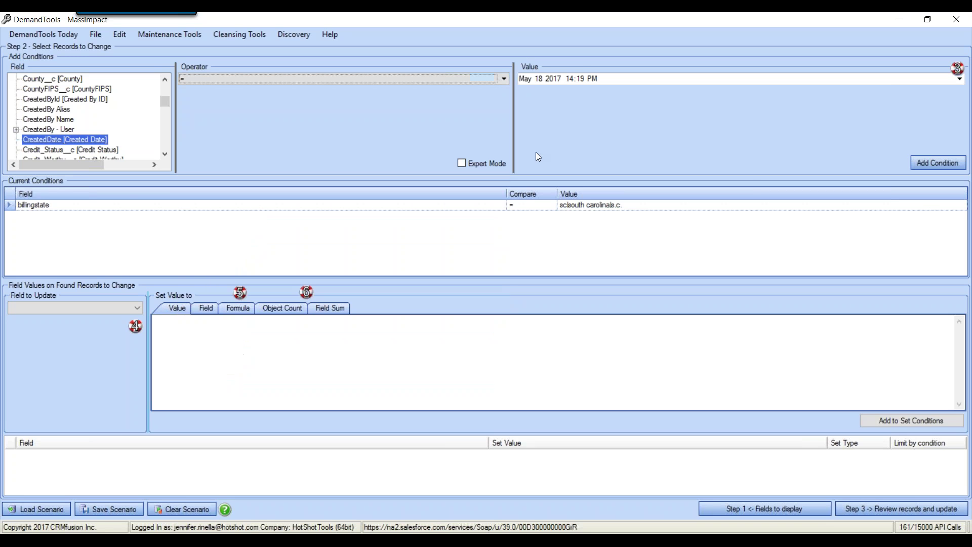
Step: Examine the calendar picker offered for the CreatedDate value, leaving the date as it is
left_click(828, 81)
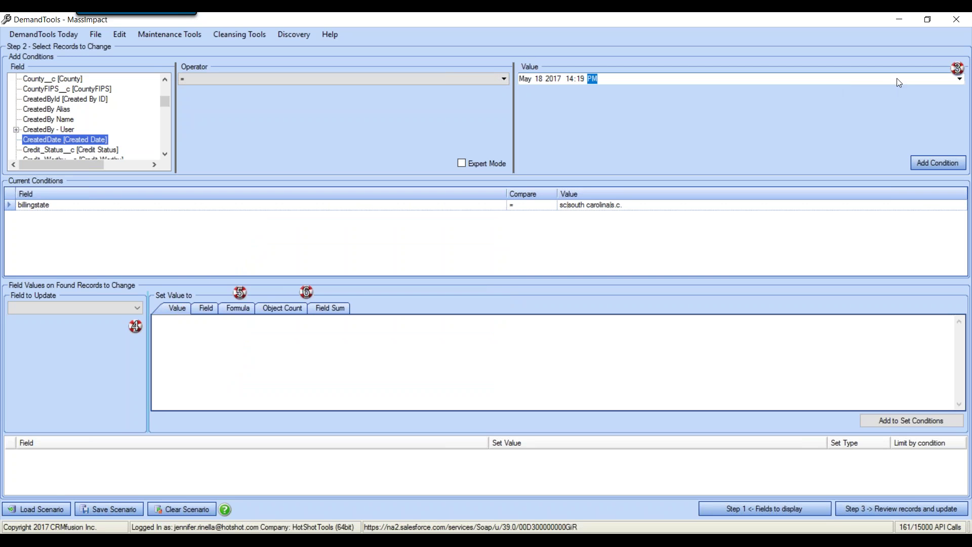
left_click(970, 33)
left_click(959, 79)
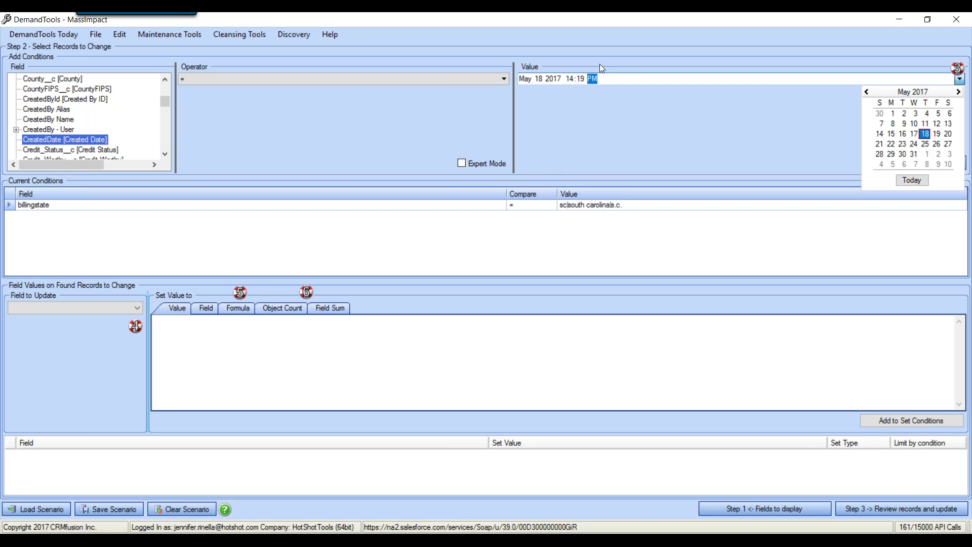
left_click(436, 91)
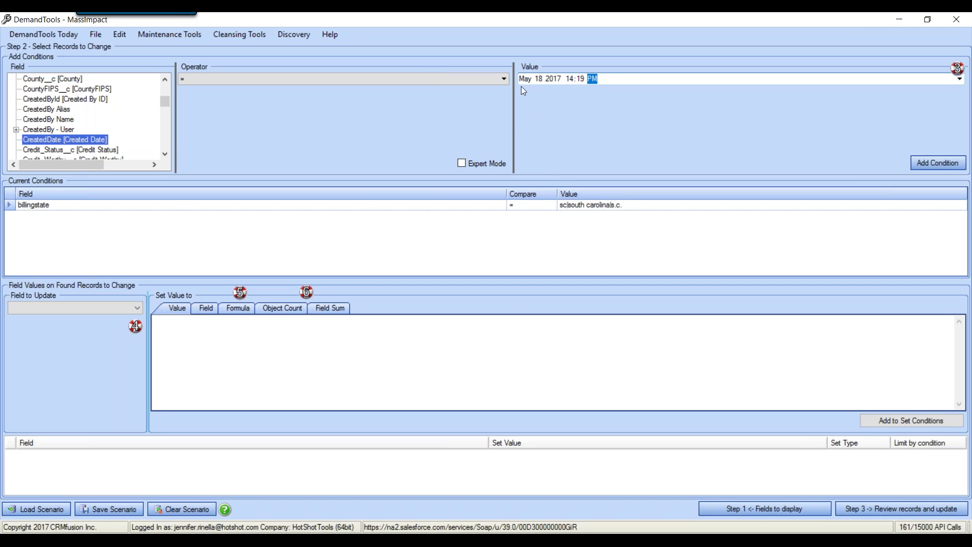
Step: Review the end of the CreatedDate operator list, including EMPTY DATE and NOT EMPTY DATE, without changing the operator
left_click(502, 79)
scroll(284, 303, "down", 3)
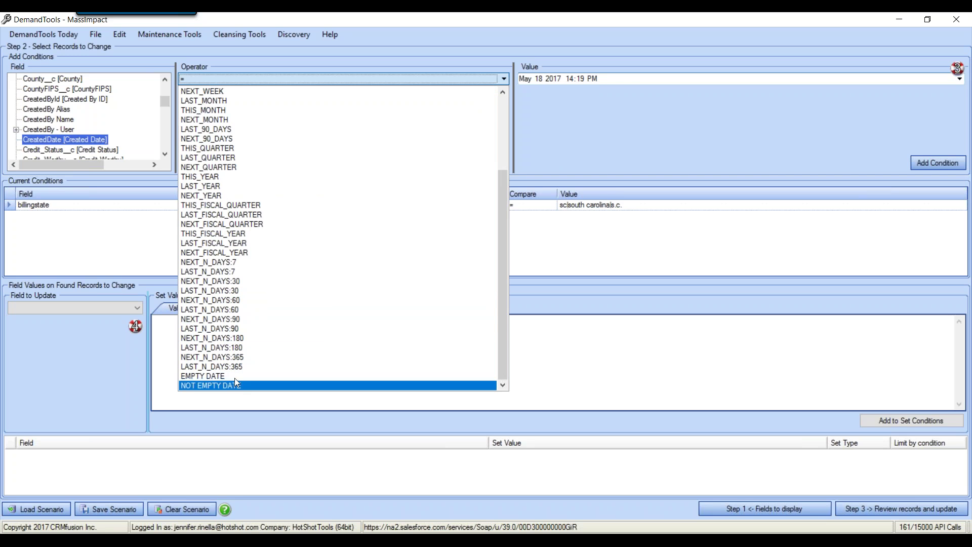
left_click(582, 151)
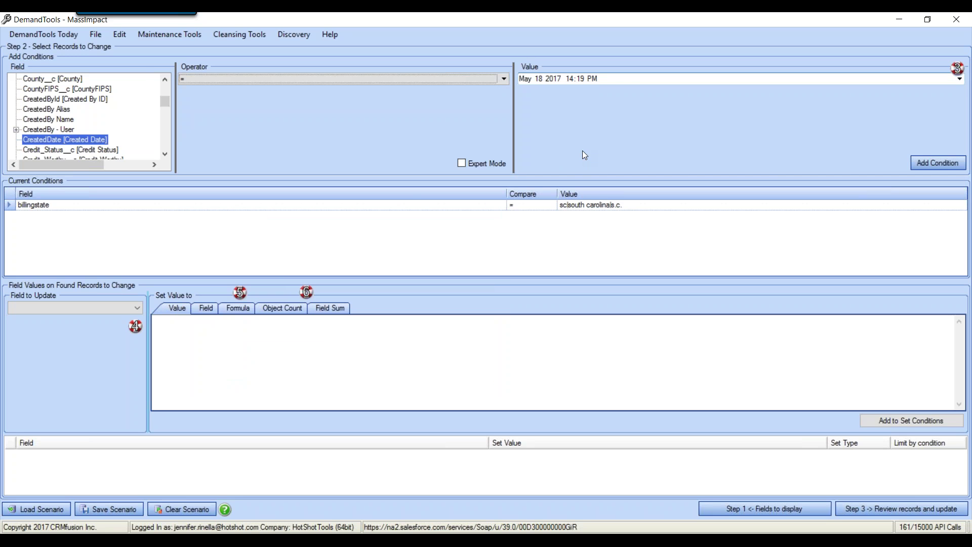
left_click(170, 34)
left_click(630, 119)
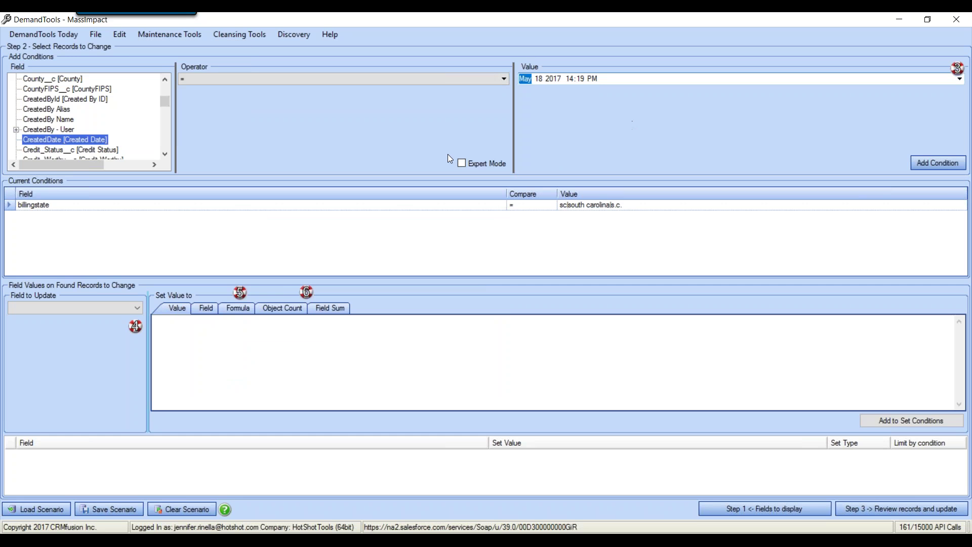
left_click(971, 187)
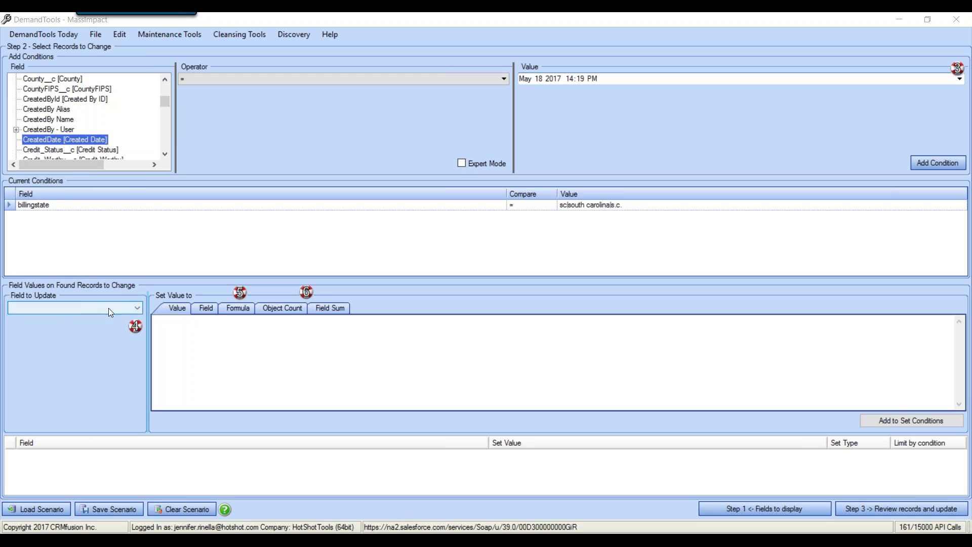
Step: Add a set condition giving BillingCountry the value USA, and retrieve the matching records for review
left_click(124, 308)
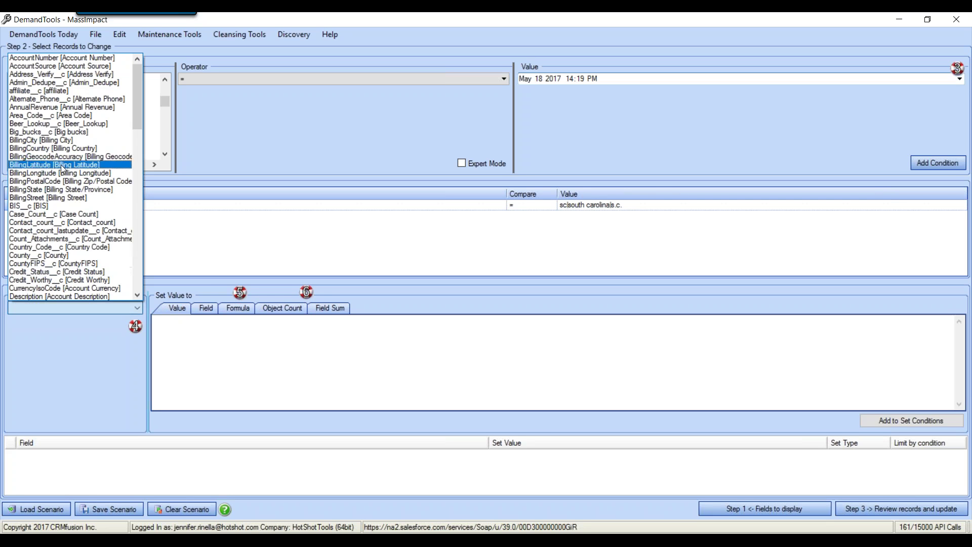
left_click(63, 148)
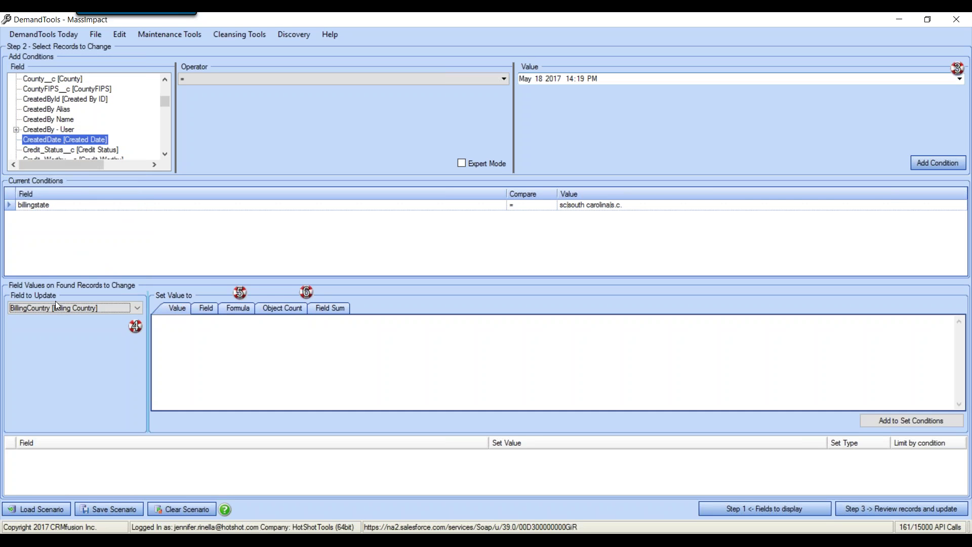
left_click(178, 308)
left_click(188, 339)
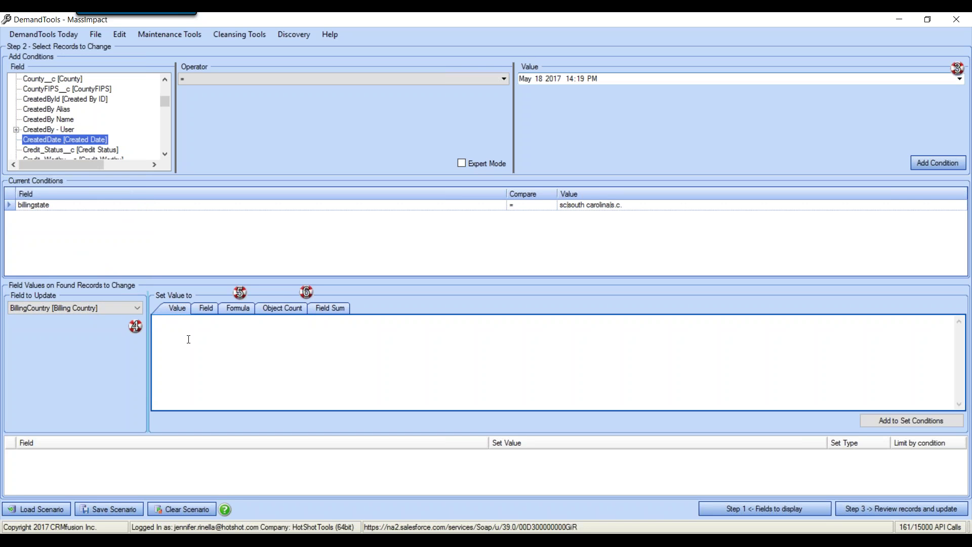
type("USA")
left_click(938, 421)
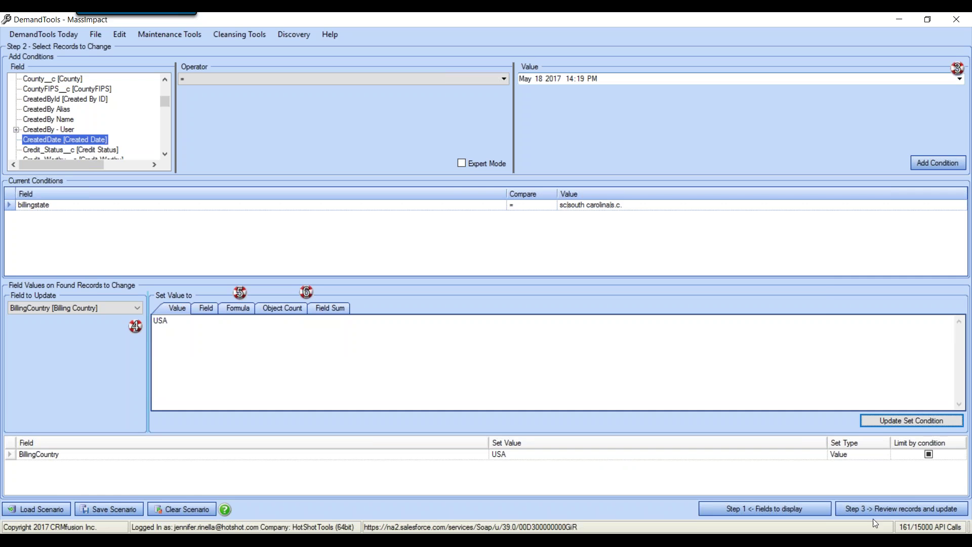
left_click(904, 510)
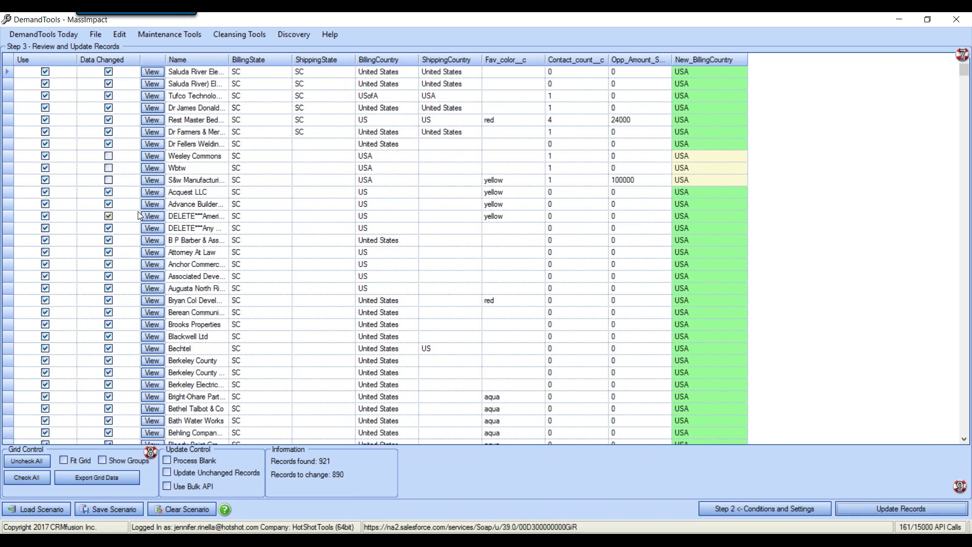
Step: Inspect the Data Changed flags of the Wesley Commons, Wbtw and S&w Manufacturing rows
left_click(109, 180)
left_click(108, 168)
left_click(109, 156)
left_click(109, 167)
left_click(108, 156)
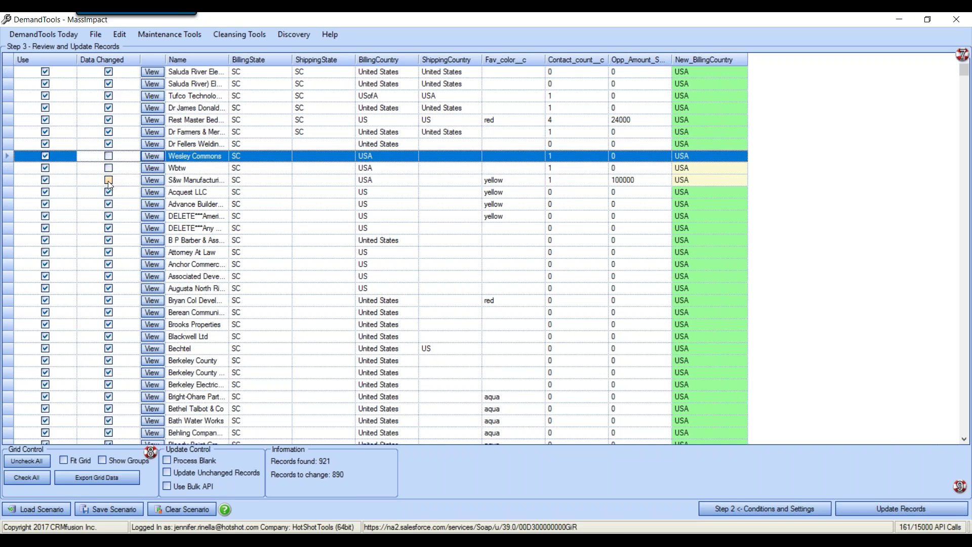
left_click(111, 180)
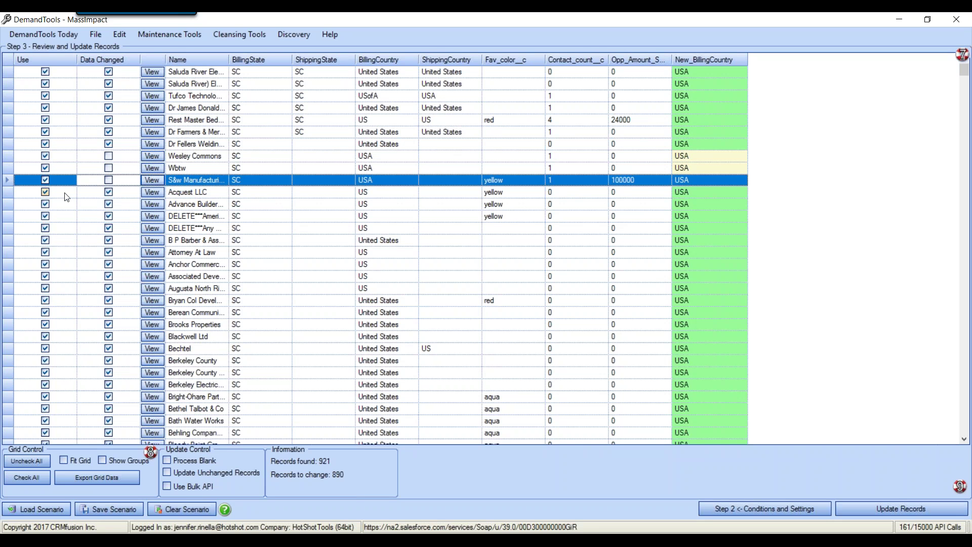
Step: Deselect and reselect every record for updating, and fit the grid columns to the window width
left_click(35, 462)
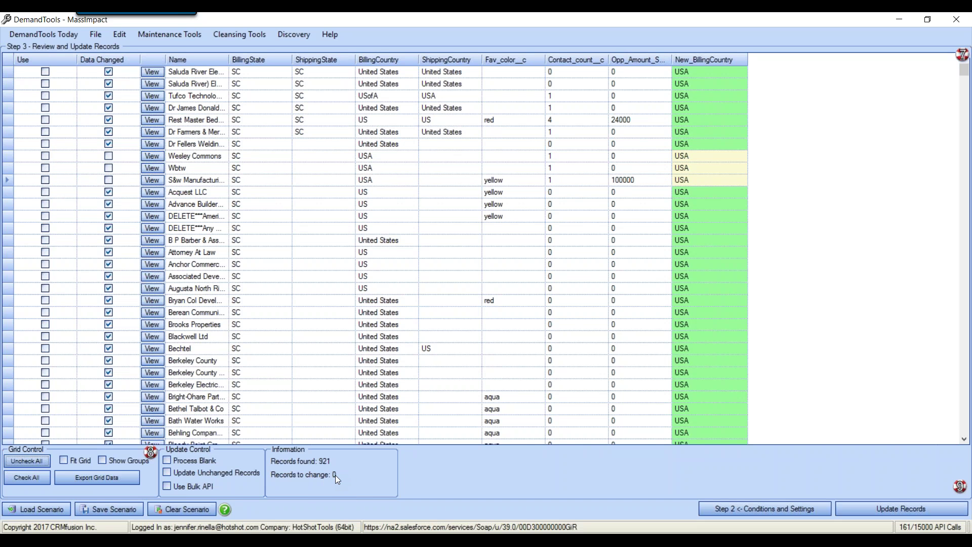
left_click(39, 478)
left_click(64, 459)
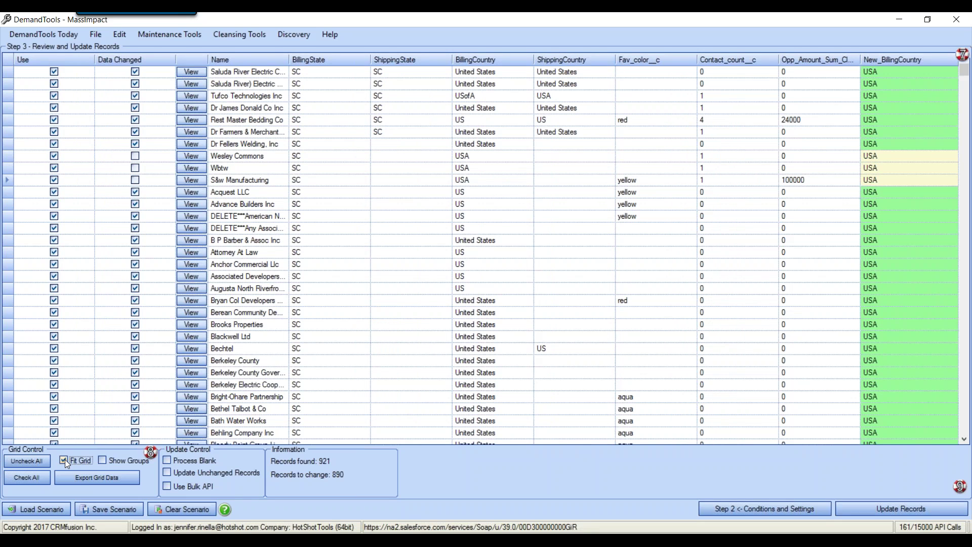
Step: Examine the grid export formats and the CSV save dialog for a data file, without exporting anything
left_click(112, 478)
left_click_drag(162, 140, 230, 146)
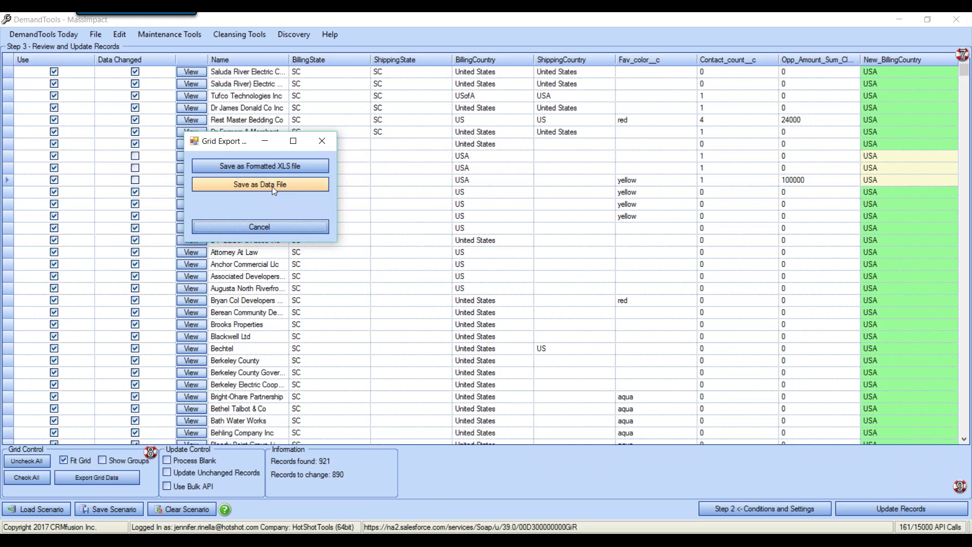
left_click(316, 141)
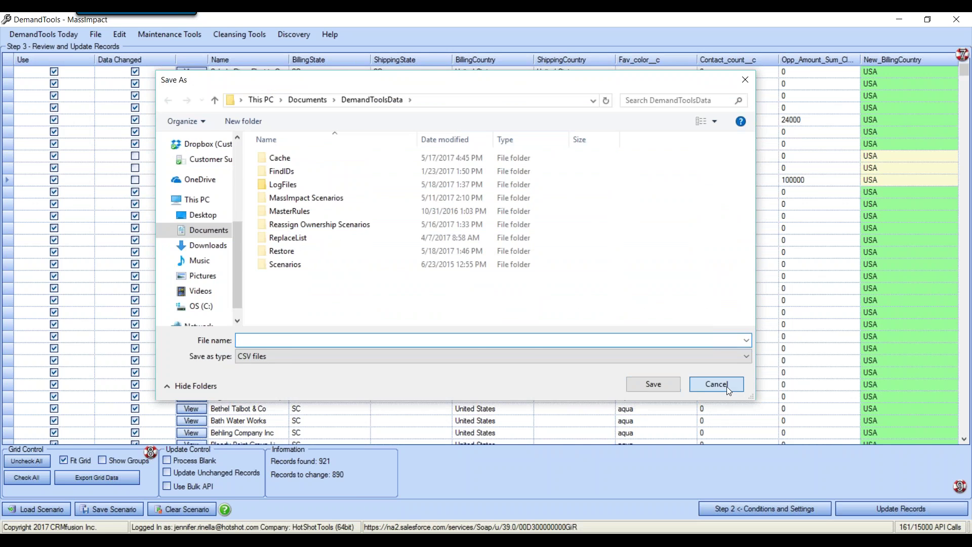
left_click(727, 387)
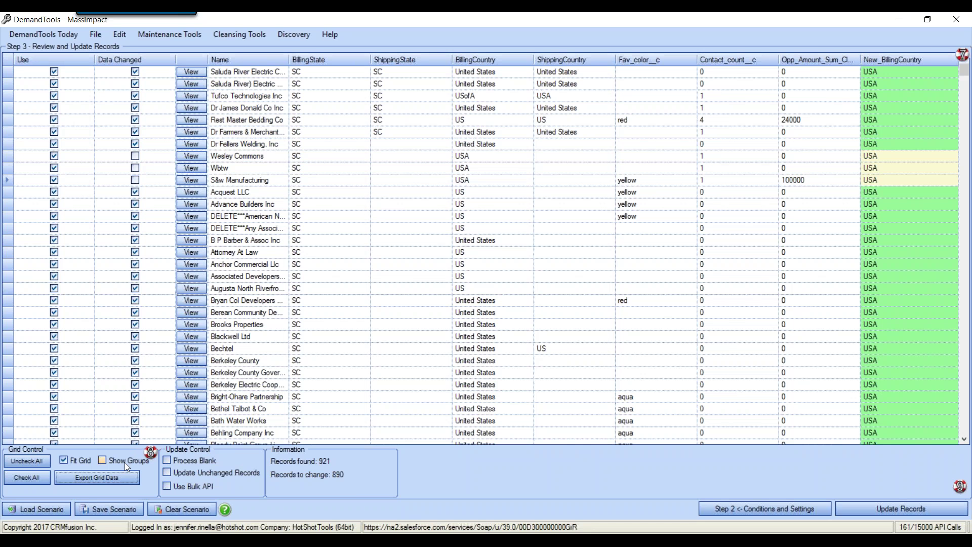
Step: Turn off Fit Grid, enable Show Groups and group the records by the Data Changed column
left_click(67, 461)
left_click(101, 462)
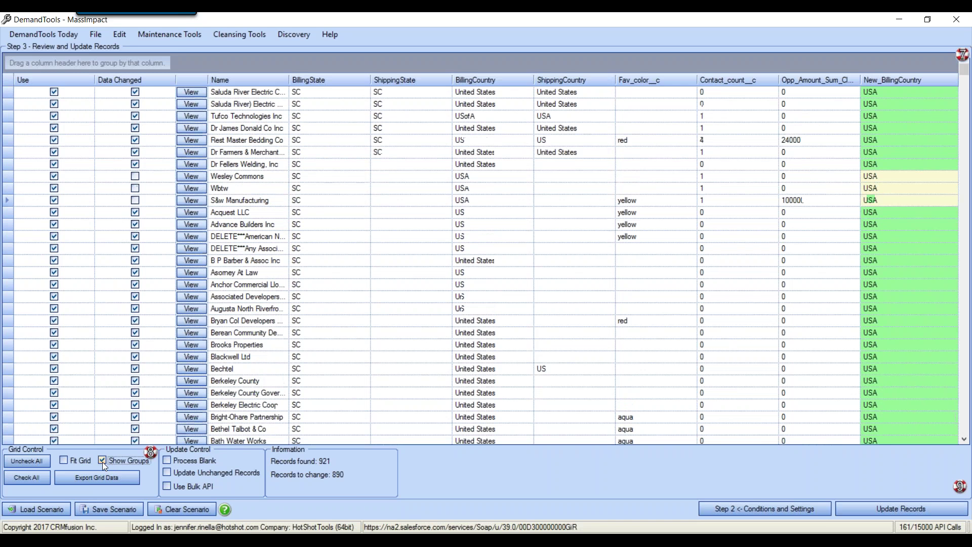
left_click(120, 80)
mouse_move(123, 75)
left_mouse_down()
mouse_move(129, 94)
mouse_move(134, 64)
left_mouse_up()
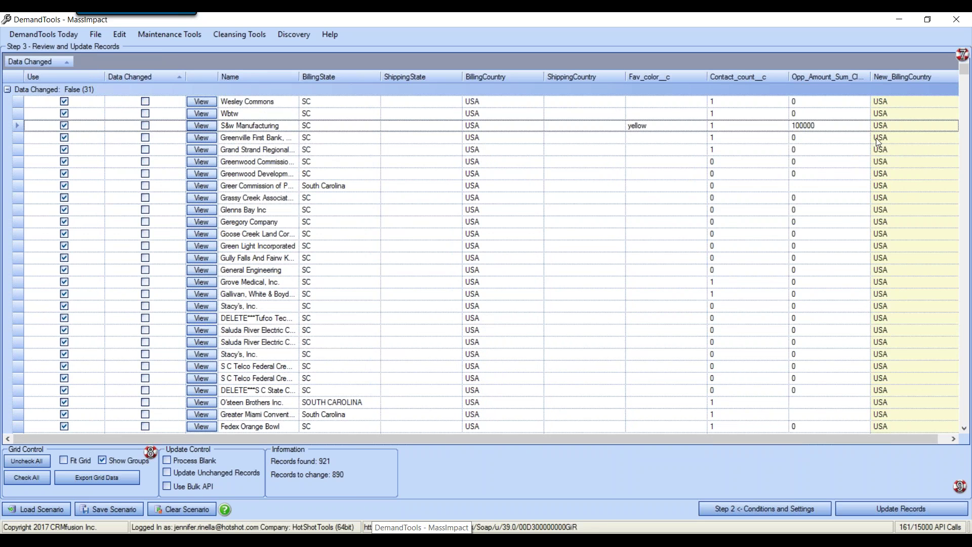
Step: Review the unchanged and changed record groups, and collapse the Data Changed: False group
scroll(938, 347, "down", 3)
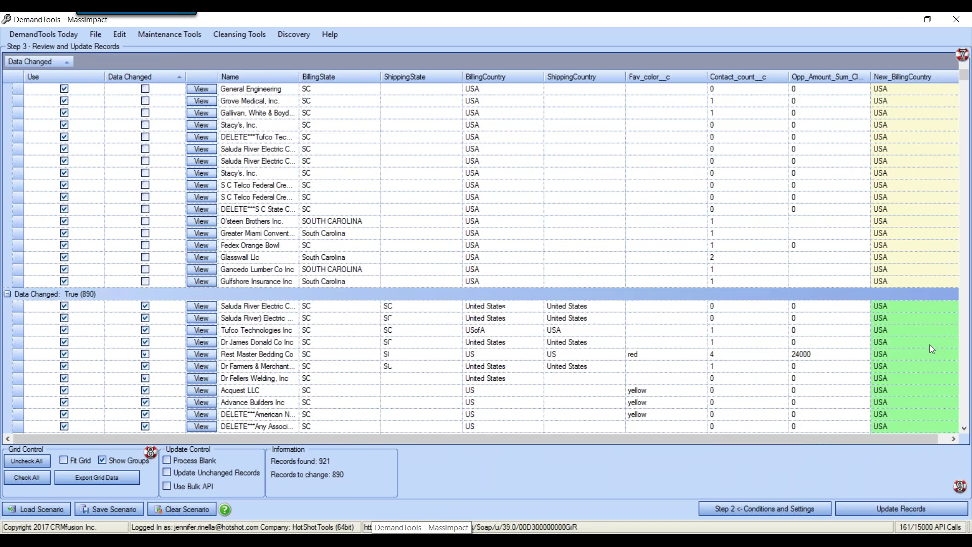
scroll(931, 349, "up", 3)
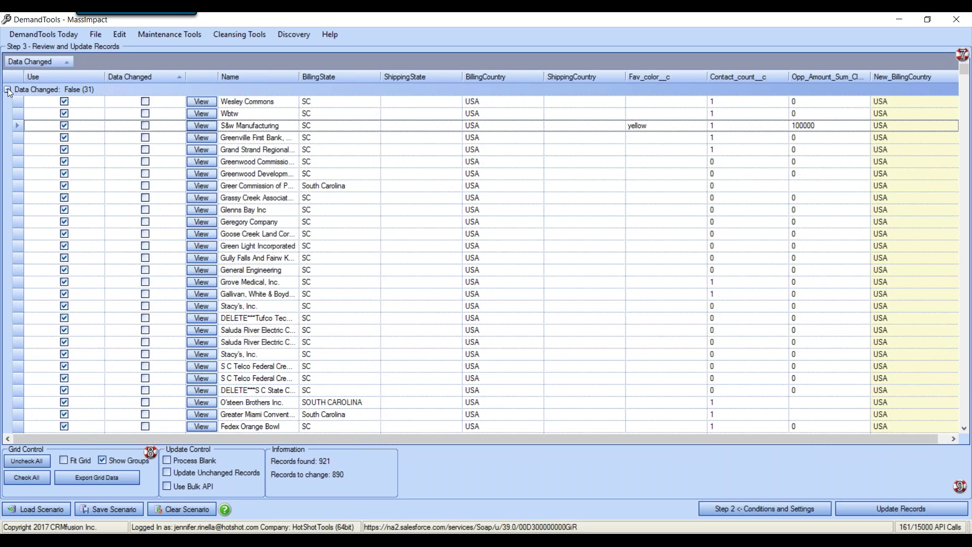
left_click(8, 89)
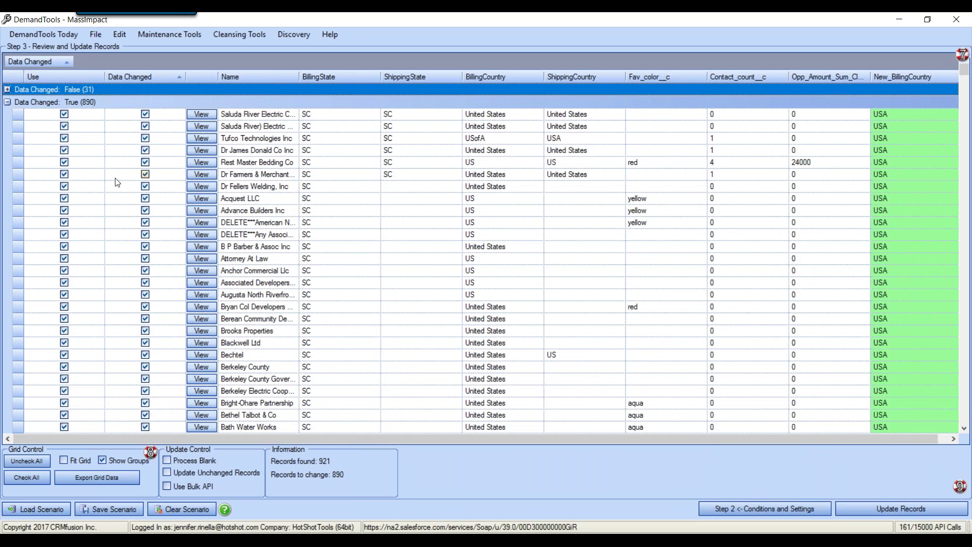
Step: Uncheck all records in the Data Changed: True group and check the whole group again
right_click(108, 103)
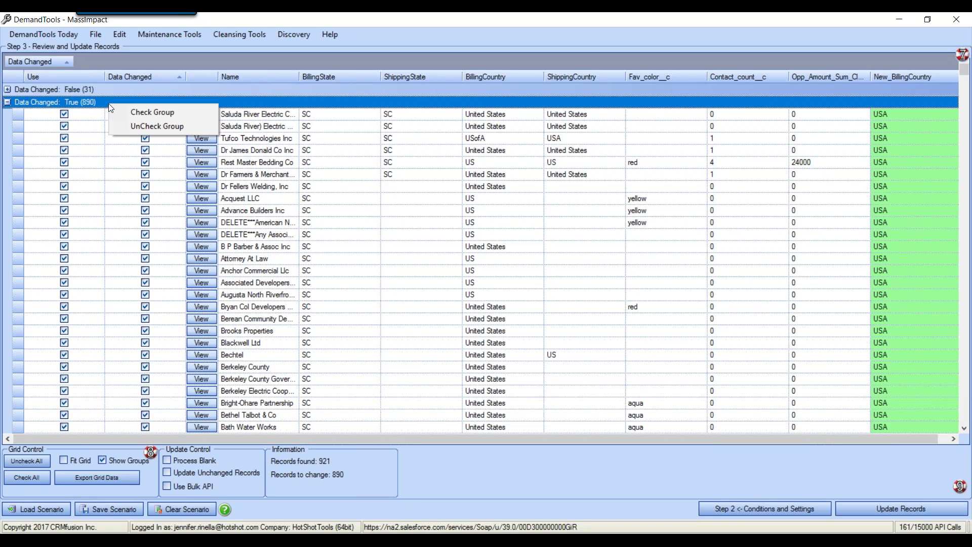
left_click(163, 125)
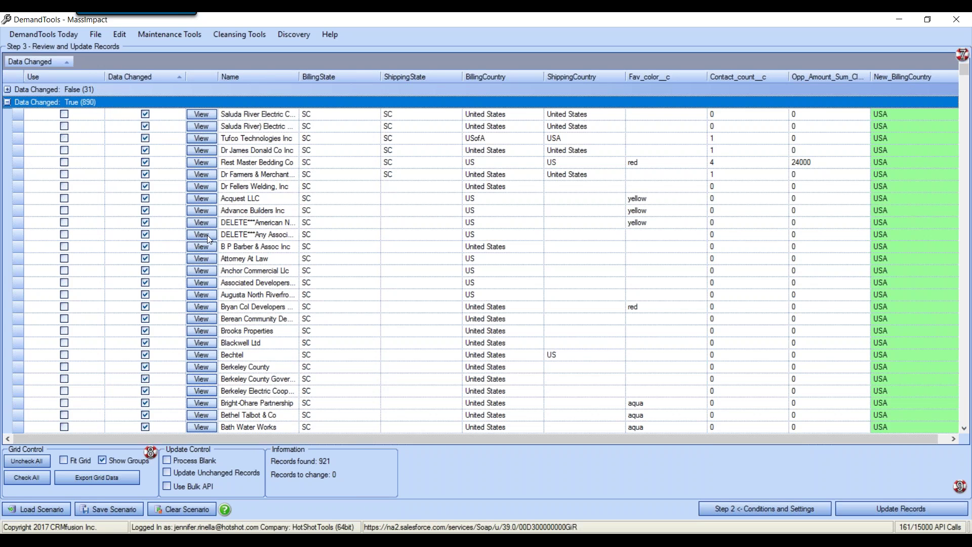
right_click(152, 103)
left_click(183, 111)
Step: Return to the conditions and settings, and add a set condition for Fav_color__c with a blank value
left_click(750, 510)
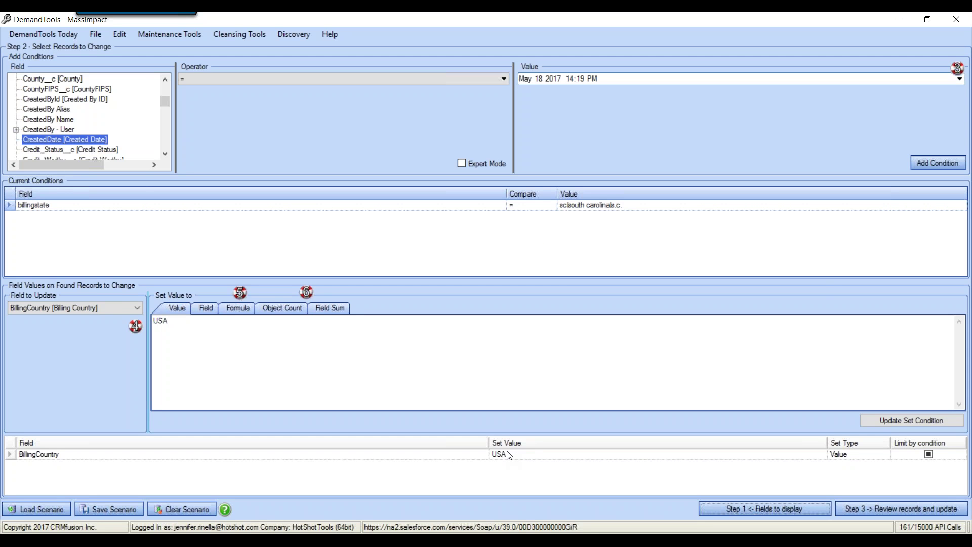
left_click(114, 309)
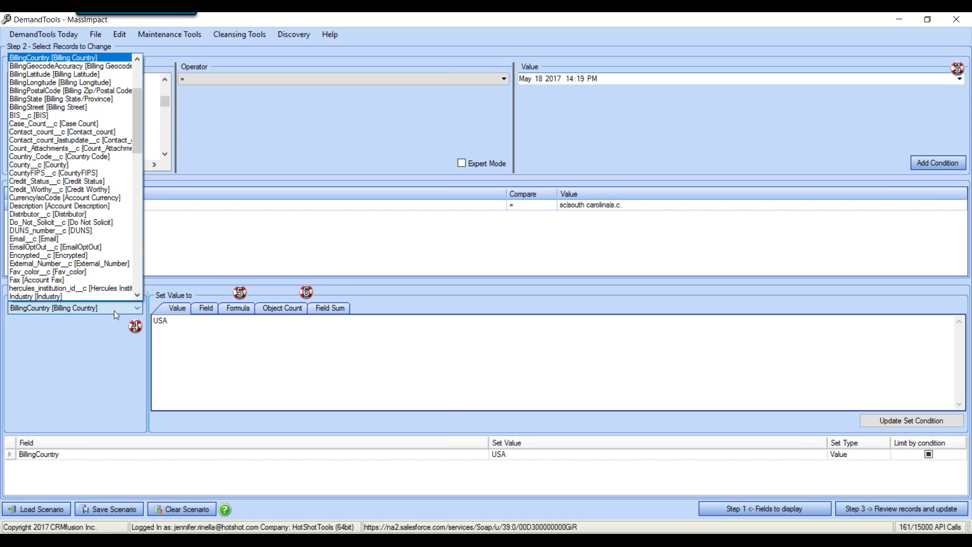
left_click(71, 272)
left_click(183, 327)
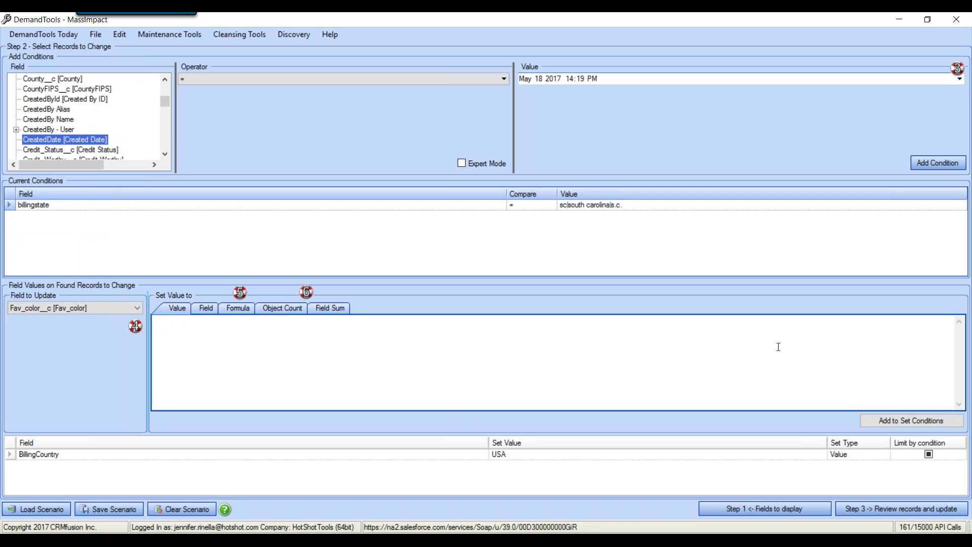
left_click(917, 419)
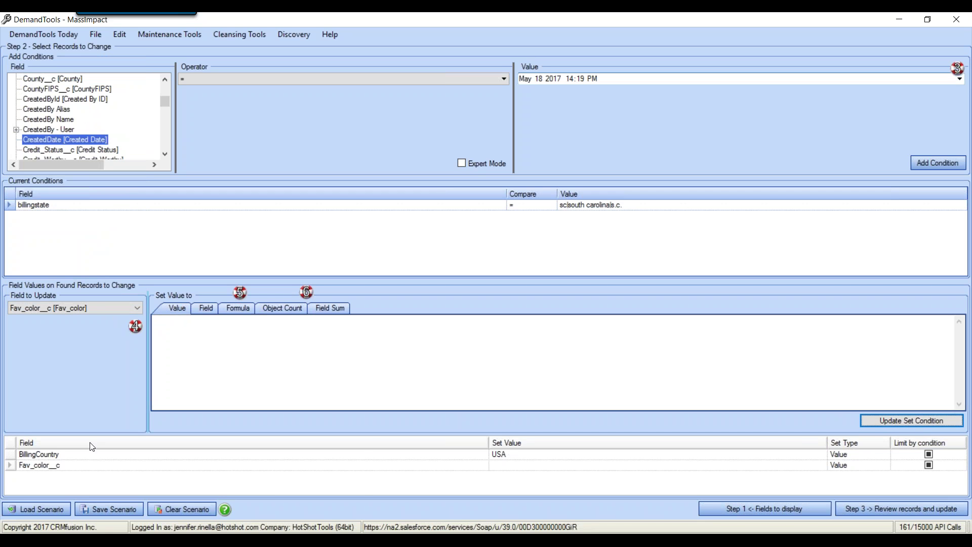
Step: Delete the BillingCountry set condition and retrieve the records for review with only the Fav_color__c change
left_click(10, 455)
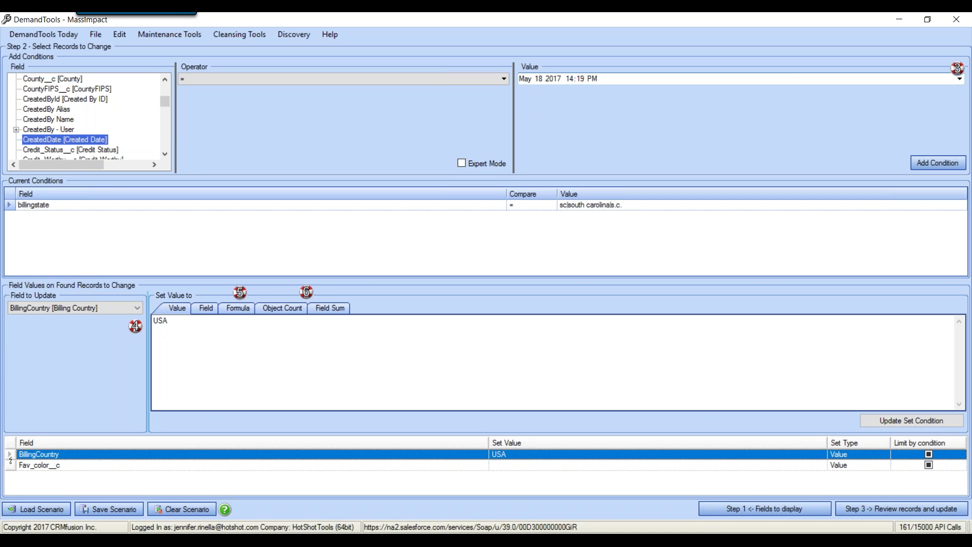
key("Delete")
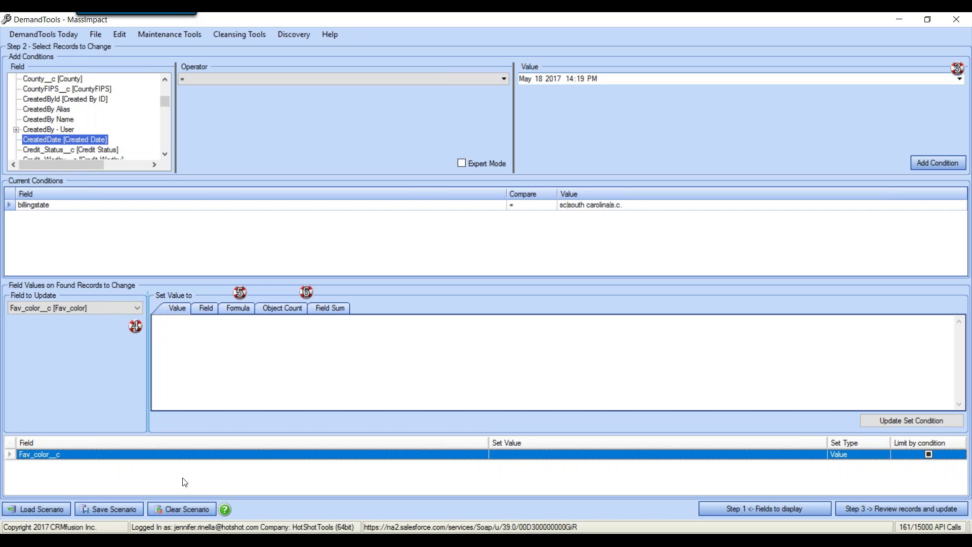
left_click(885, 510)
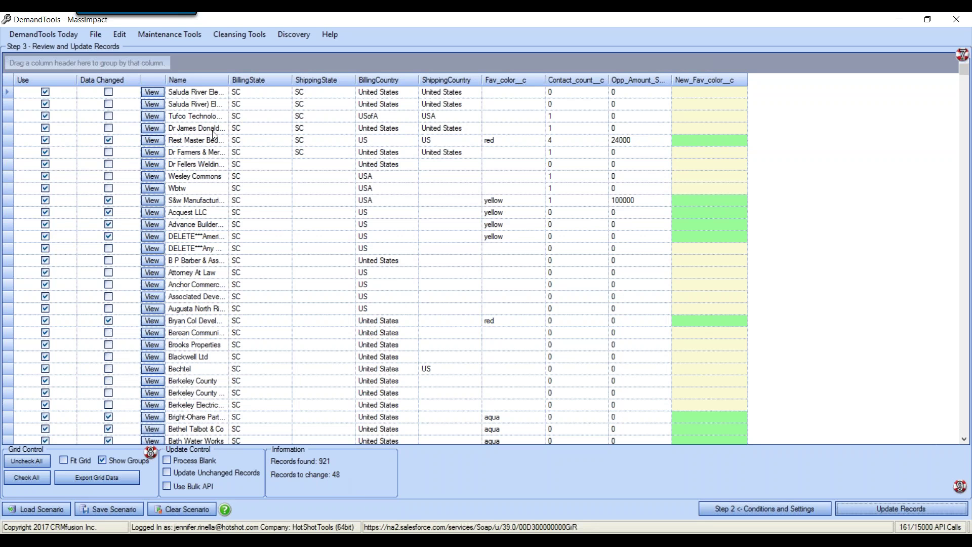
Step: Group the records by Data Changed, collapse the False group and review the favourite colours being blanked
left_click_drag(106, 86, 111, 74)
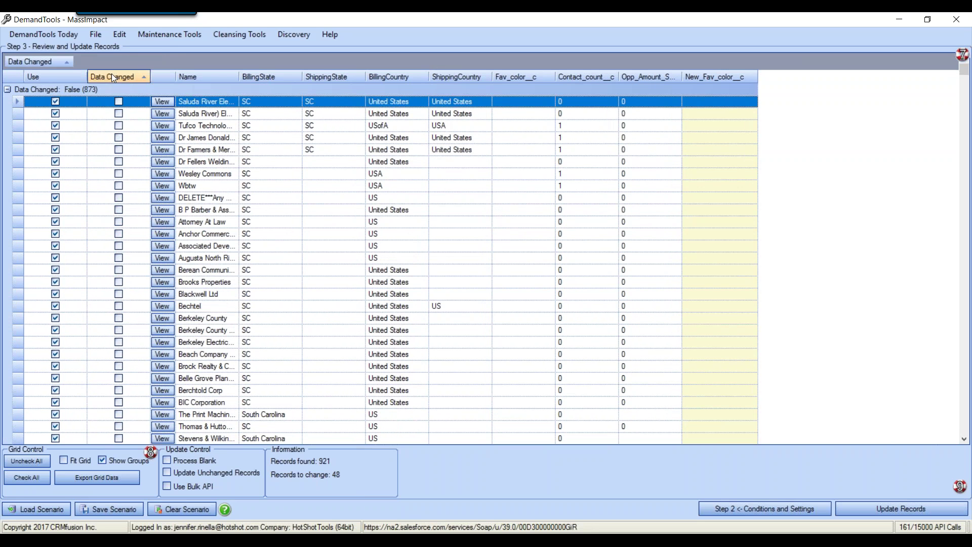
left_click(7, 89)
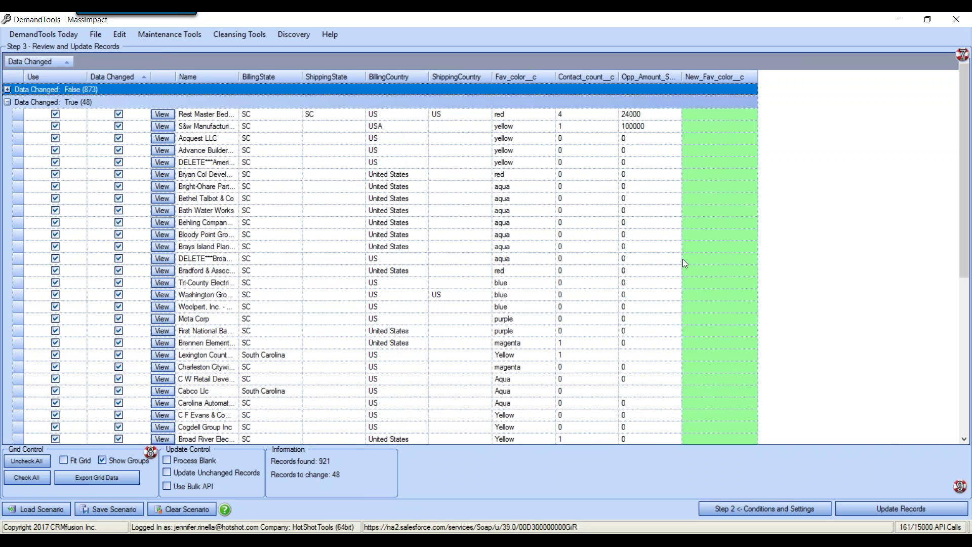
scroll(586, 268, "down", 1)
scroll(585, 267, "down", 6)
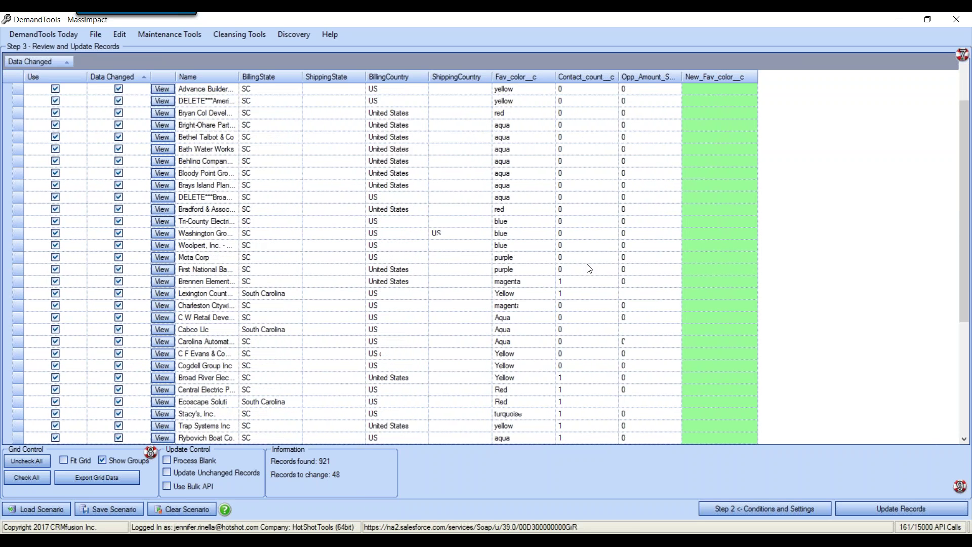
scroll(592, 265, "up", 7)
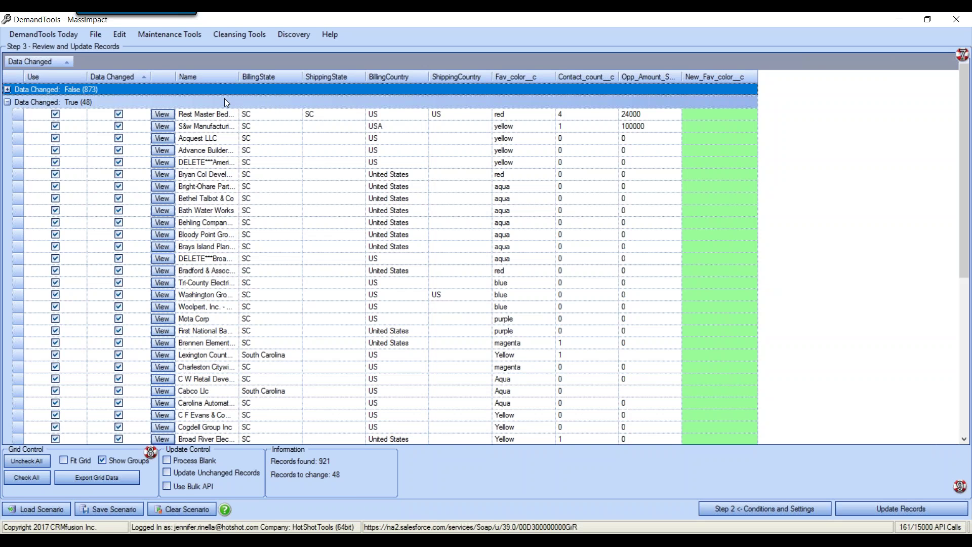
Step: Widen the Name column, and check the Fav_color field on the Rest Master Bedding Co account in Salesforce
left_click_drag(239, 76, 295, 76)
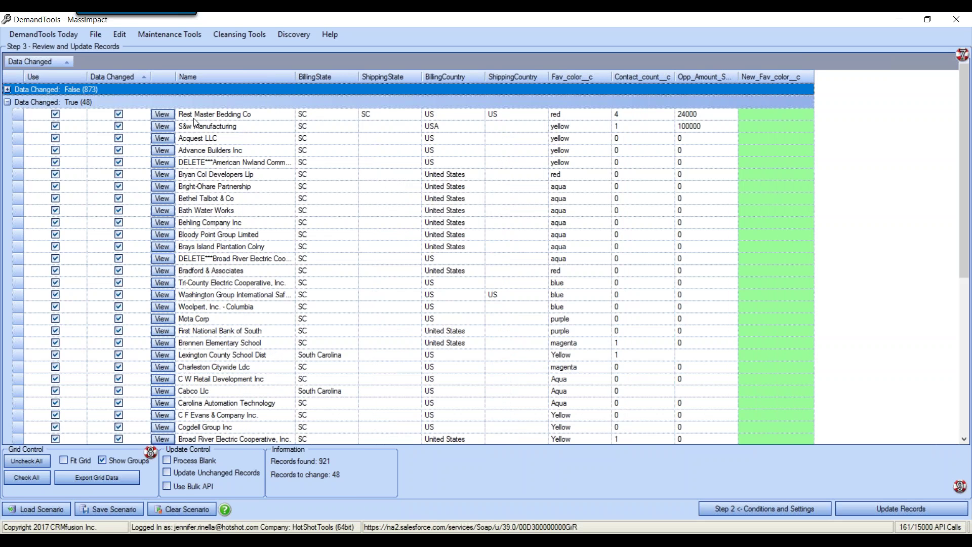
left_click(162, 113)
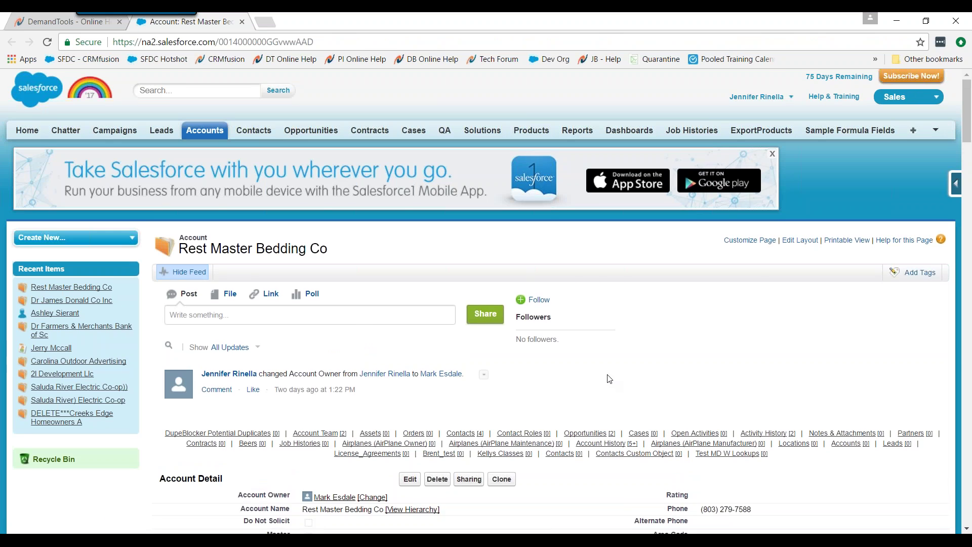
scroll(609, 384, "down", 5)
scroll(610, 383, "down", 5)
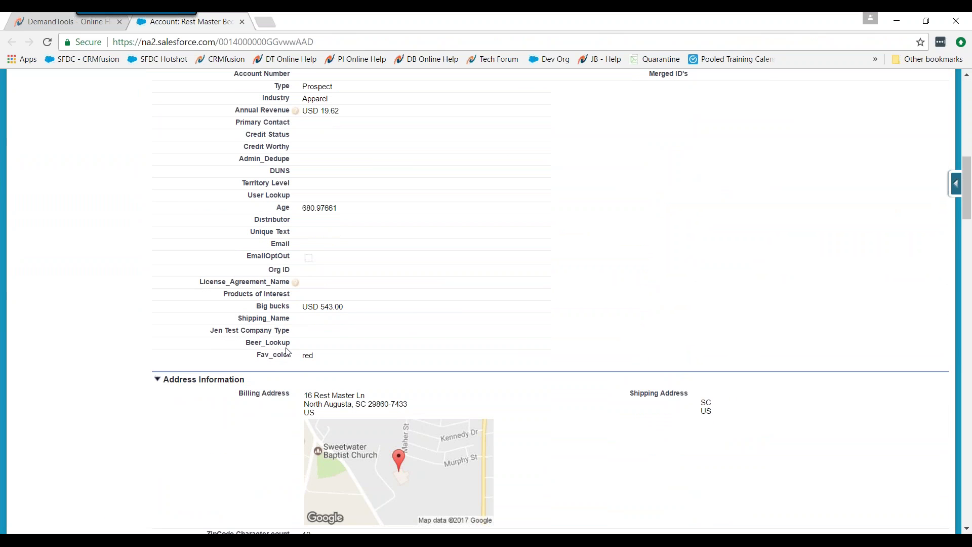
key("alt+Tab")
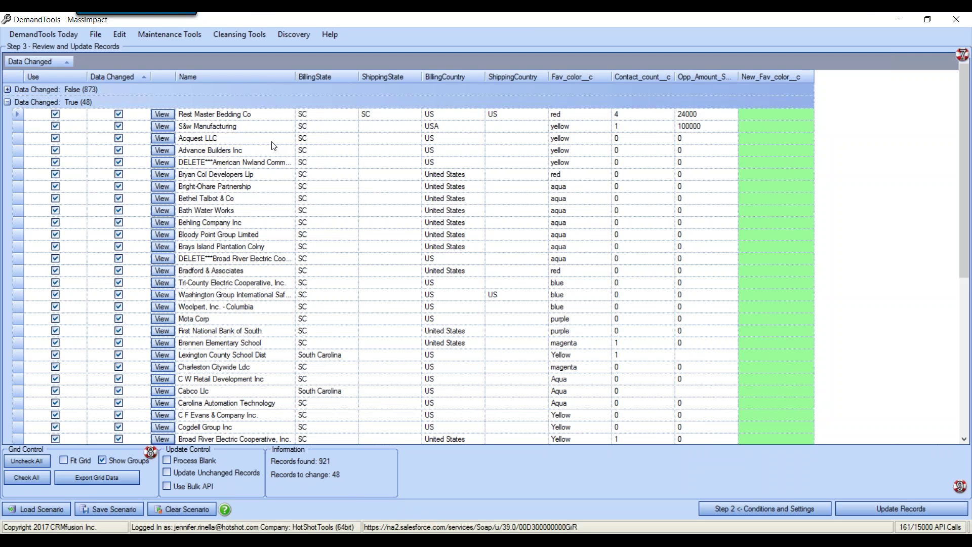
Step: Turn off the Use Salesforce to View Objects option in the general settings
left_click(118, 35)
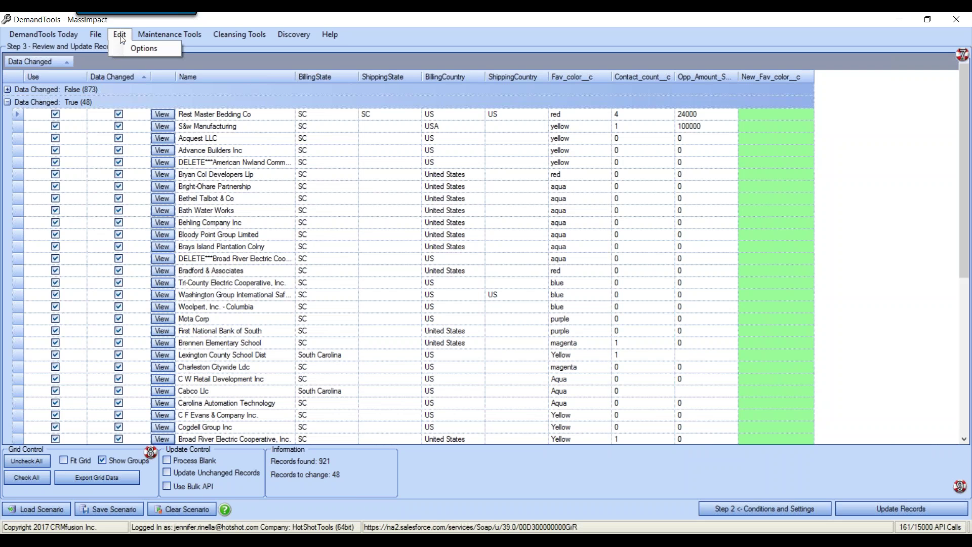
left_click(135, 48)
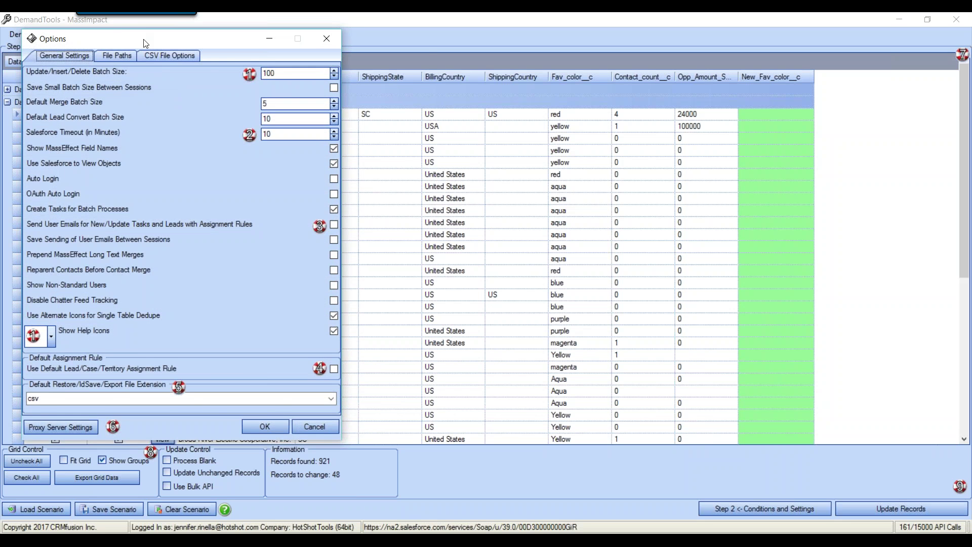
left_click_drag(143, 39, 225, 54)
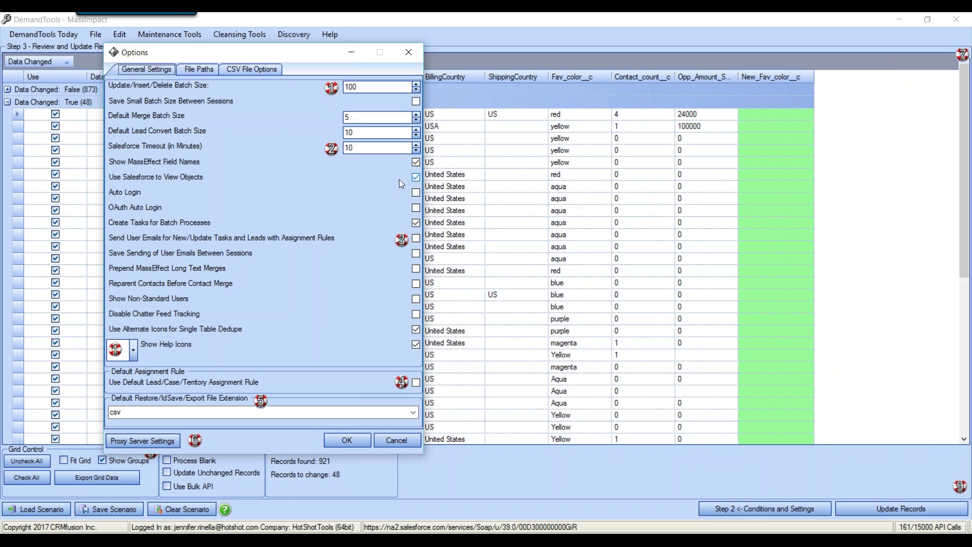
left_click(415, 177)
left_click(350, 433)
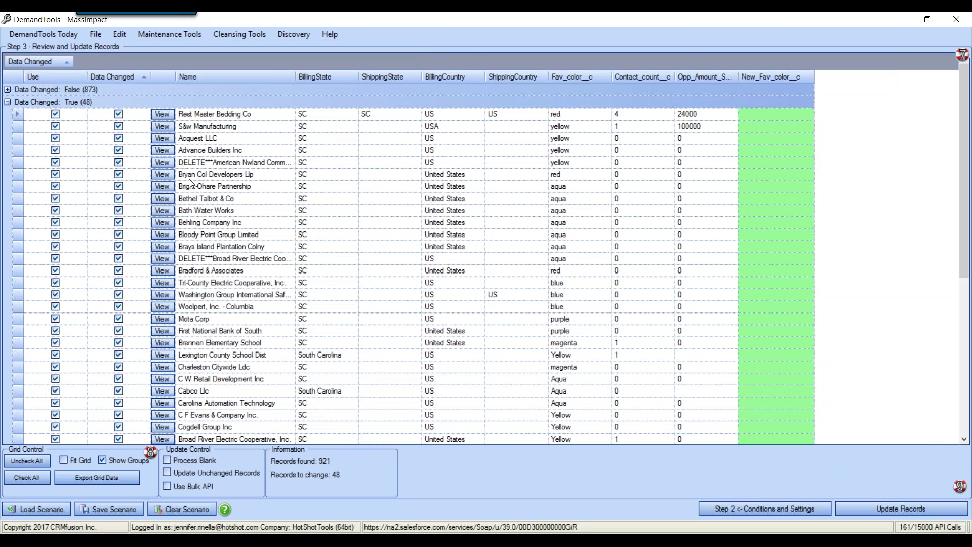
Step: View the Rest Master Bedding Co account in the built-in object viewer and close it
left_click(162, 113)
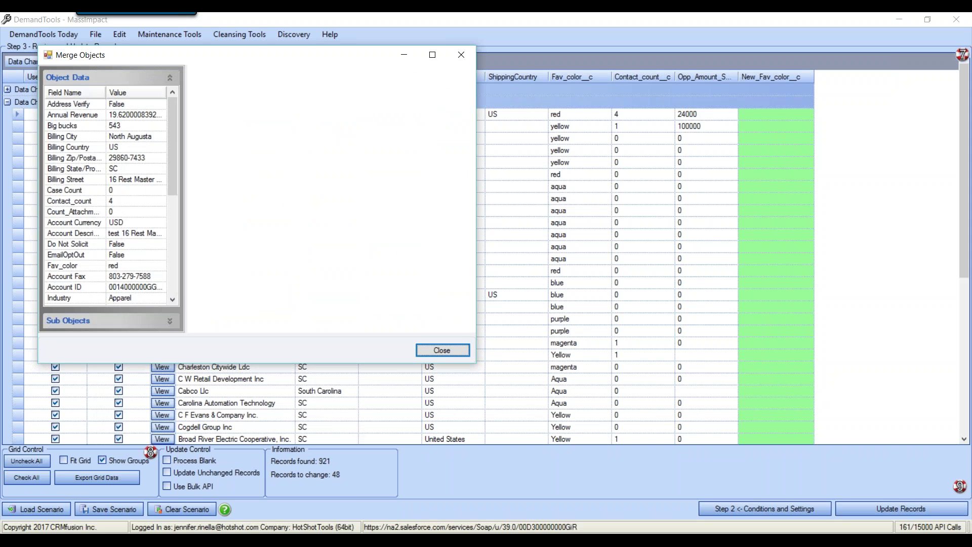
mouse_move(472, 93)
left_mouse_down()
mouse_move(480, 299)
mouse_move(469, 279)
mouse_move(470, 94)
left_mouse_up()
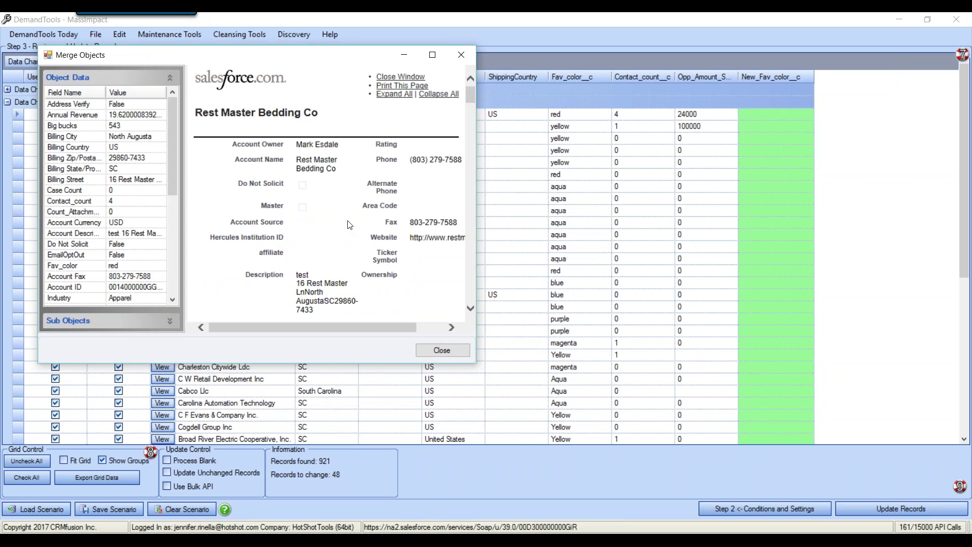
left_click(442, 350)
Step: Turn the Use Salesforce to View Objects option back on in the general settings
left_click(120, 34)
left_click(126, 47)
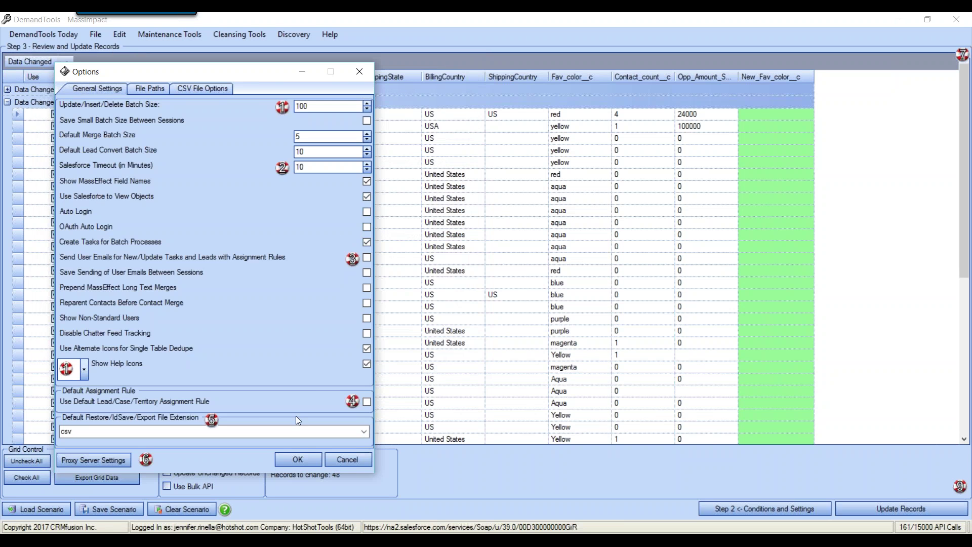
left_click(297, 459)
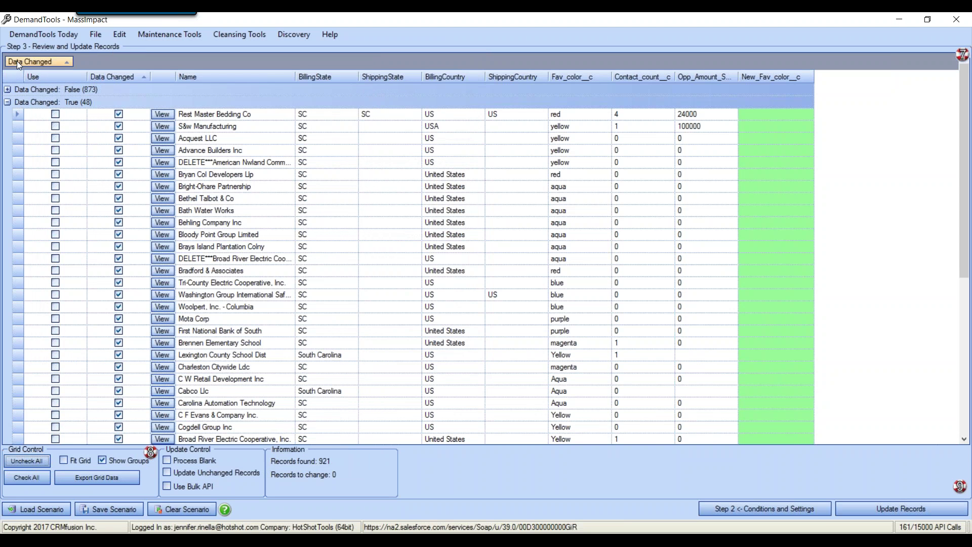
Step: Select only the Rest Master Bedding Co record and run the update with Process Blank off
left_click(27, 461)
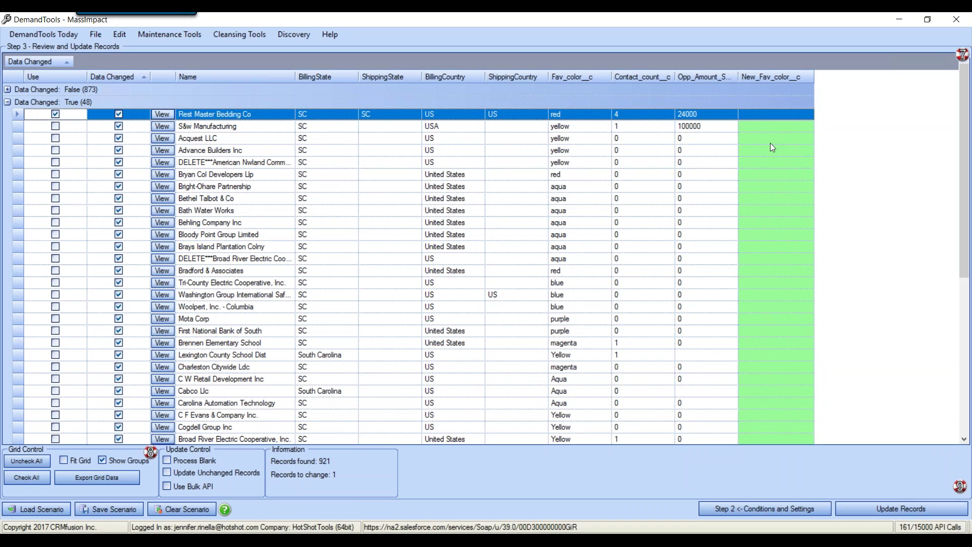
left_click(902, 508)
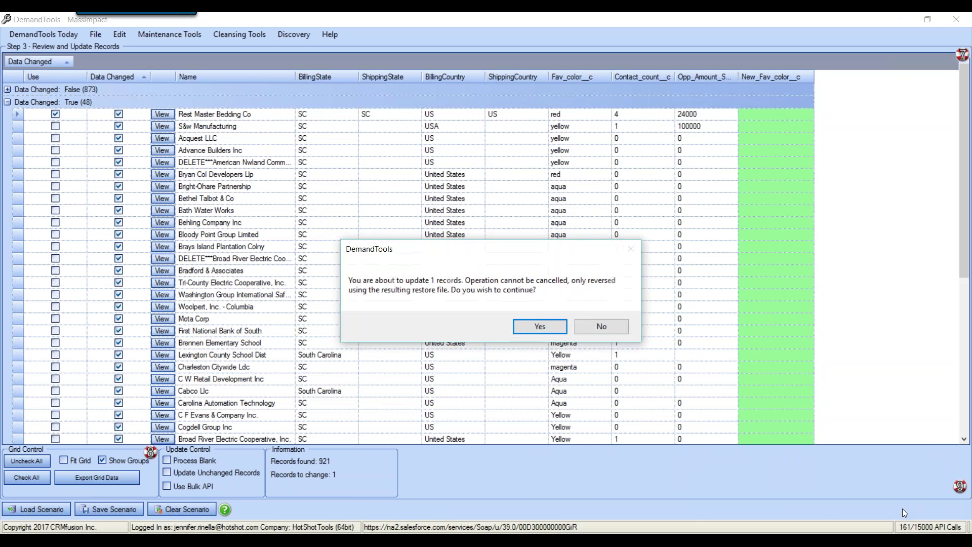
left_click_drag(410, 260, 400, 166)
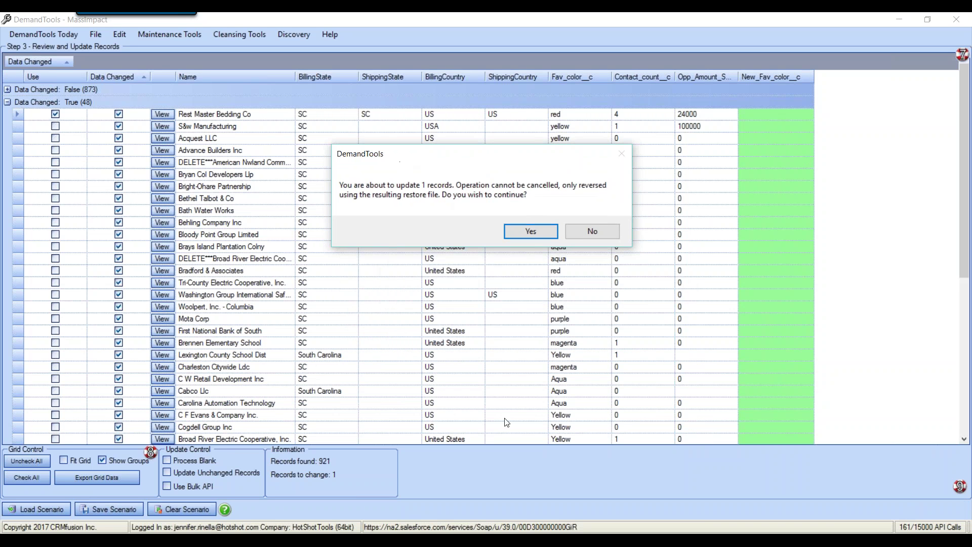
left_click(532, 231)
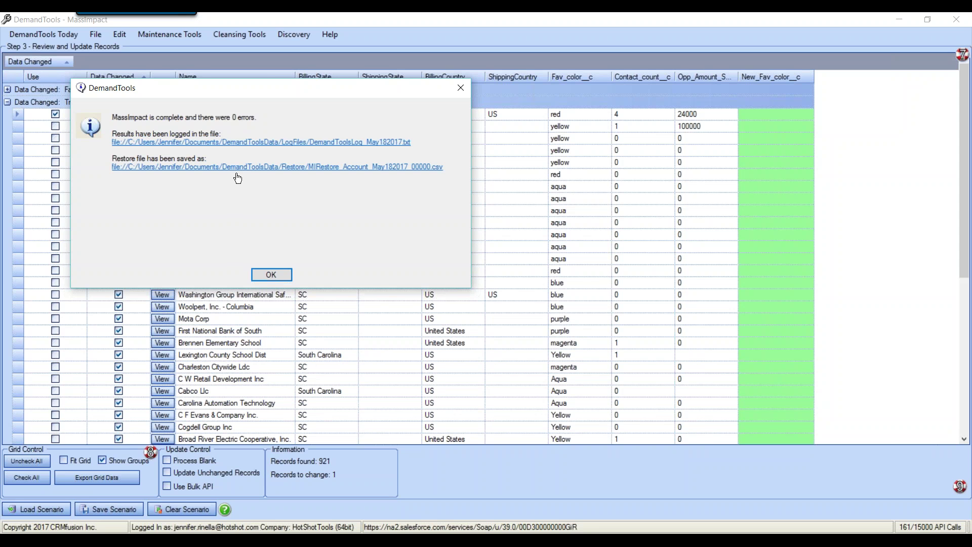
left_click(277, 275)
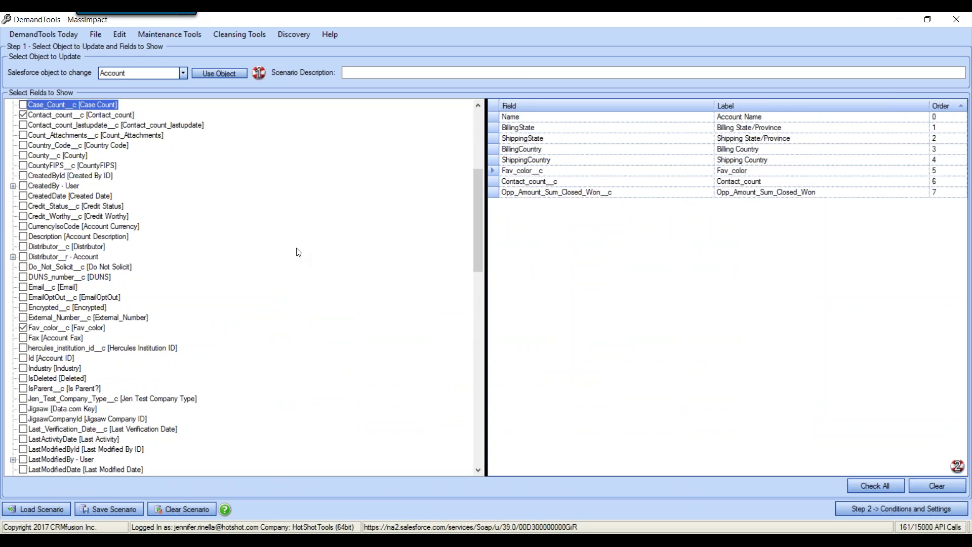
Step: Retrieve the records for review again, group them by Data Changed with the False group collapsed, and widen the Name column
left_click(904, 508)
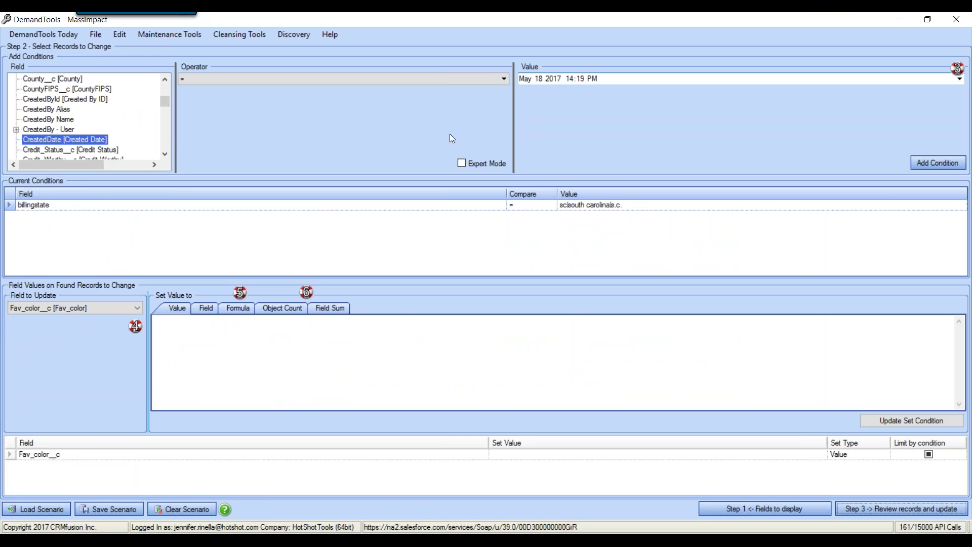
left_click(898, 509)
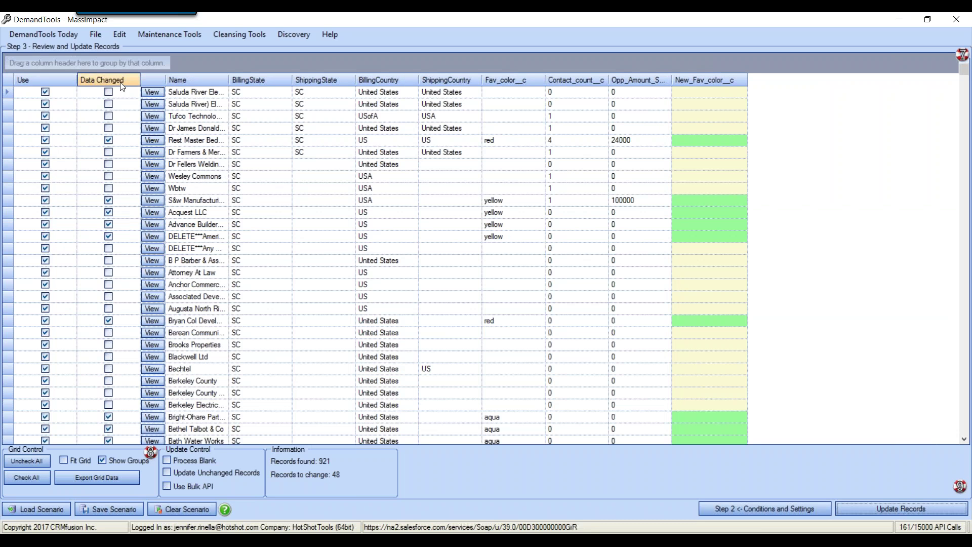
left_click_drag(120, 66, 120, 66)
left_click(8, 90)
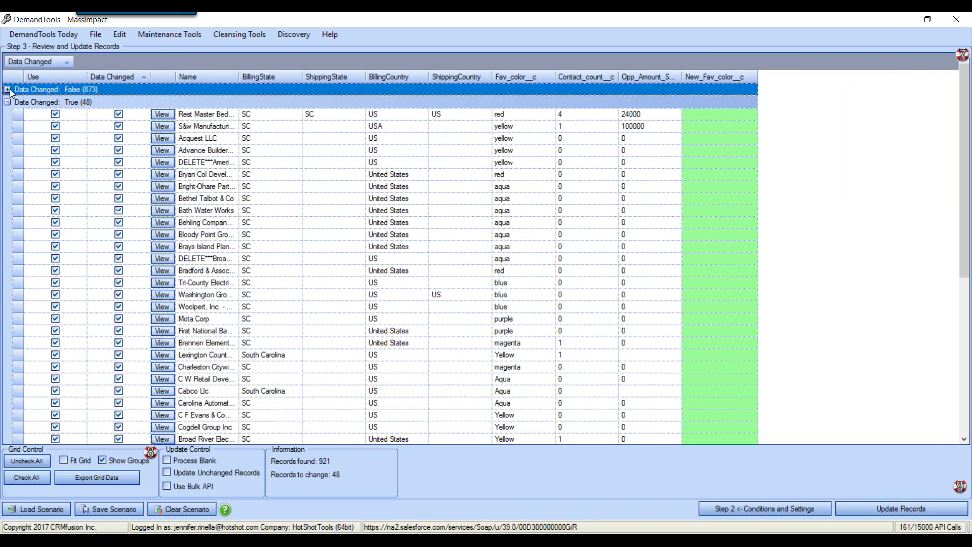
left_click_drag(271, 79, 276, 80)
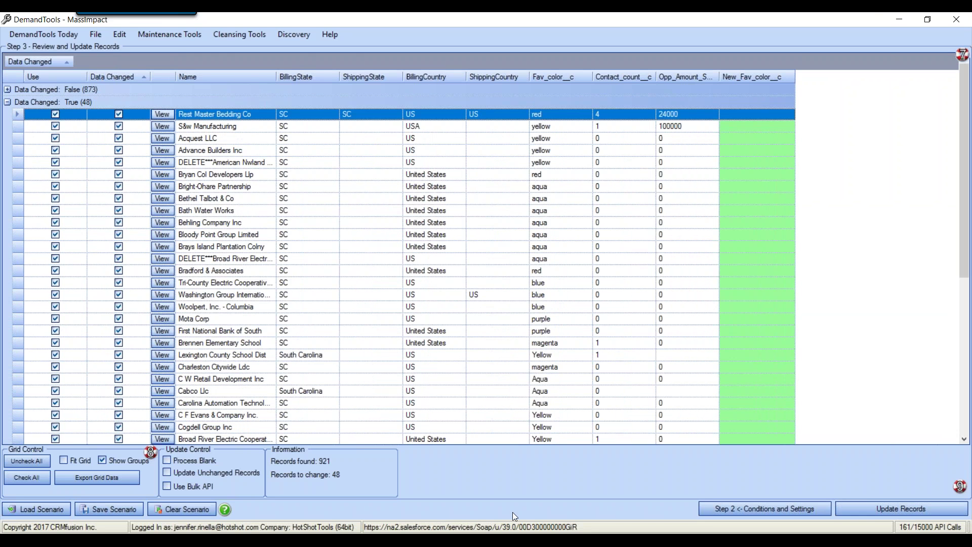
Step: Reload the Rest Master Bedding Co account in Salesforce, check its Fav_color field and return to DemandTools
left_click(514, 540)
left_click(47, 42)
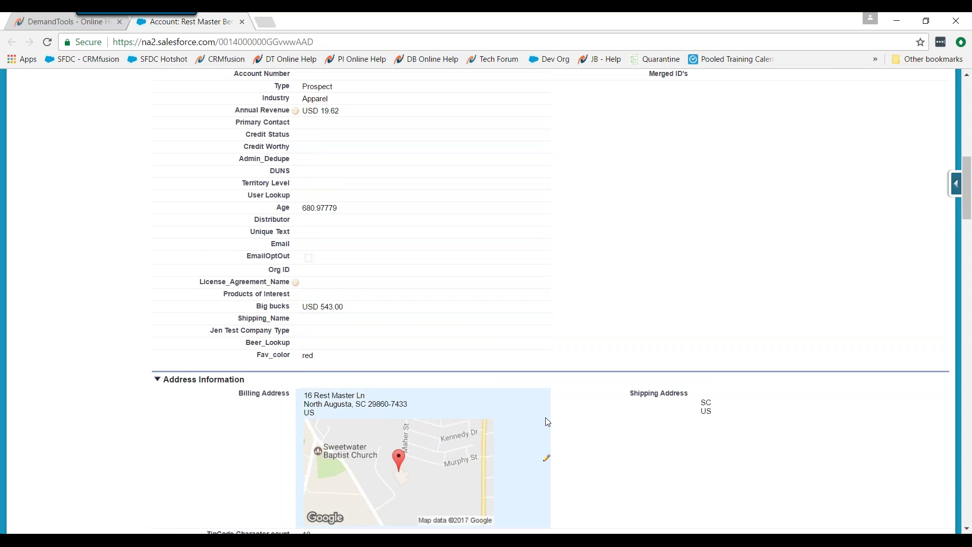
key("alt+Tab")
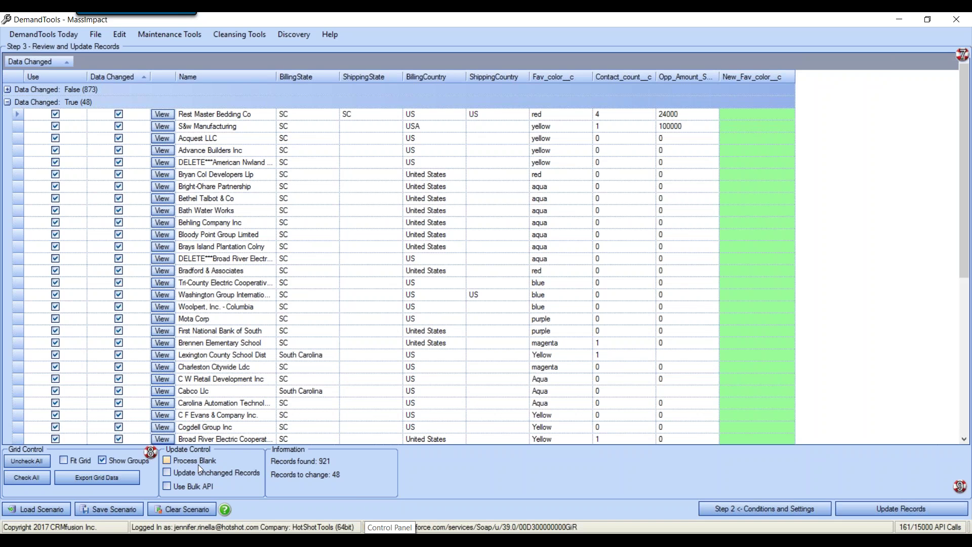
Step: Enable Process Blank and select only the Rest Master Bedding Co record for the update
left_click(166, 459)
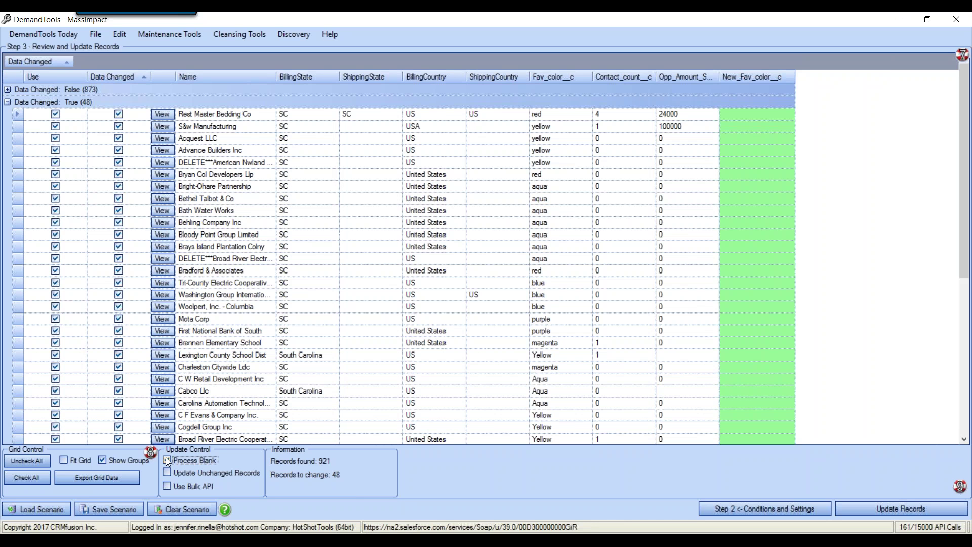
left_click(166, 458)
left_click(31, 462)
left_click(56, 114)
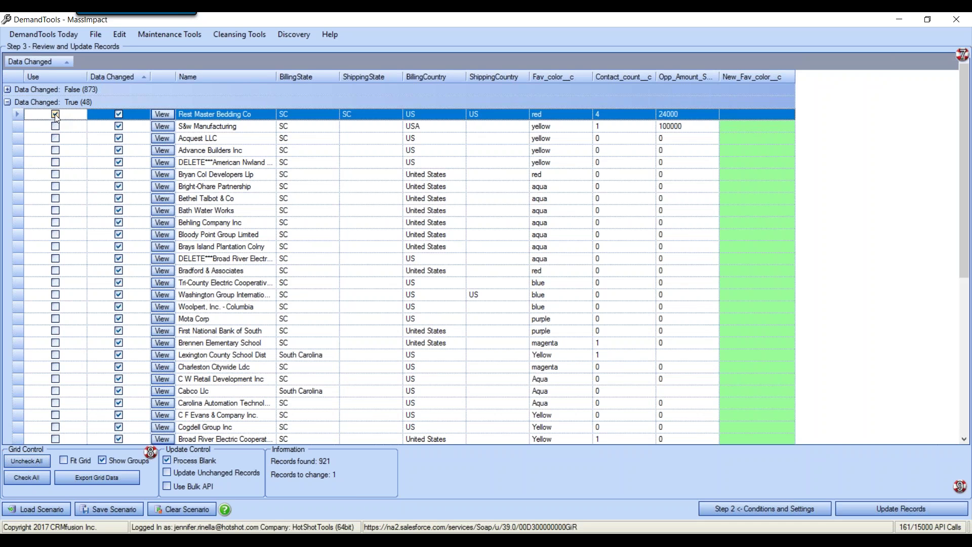
Step: Run the update on the selected record and close the completion dialog
left_click(907, 506)
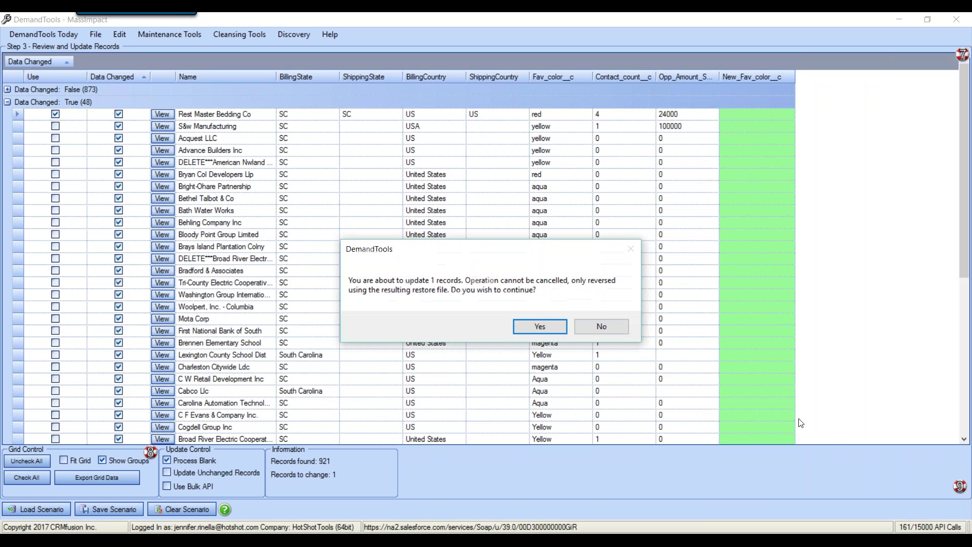
left_click(539, 323)
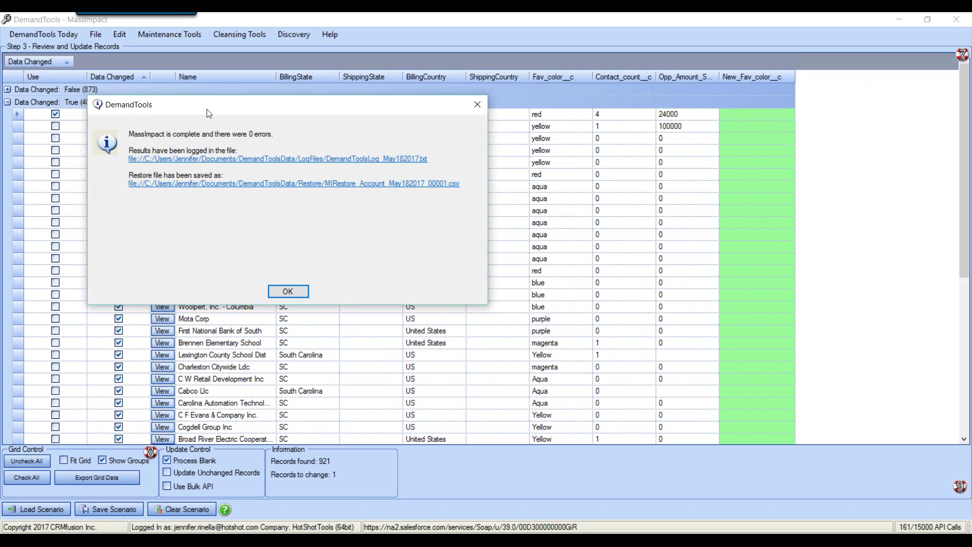
left_click(288, 291)
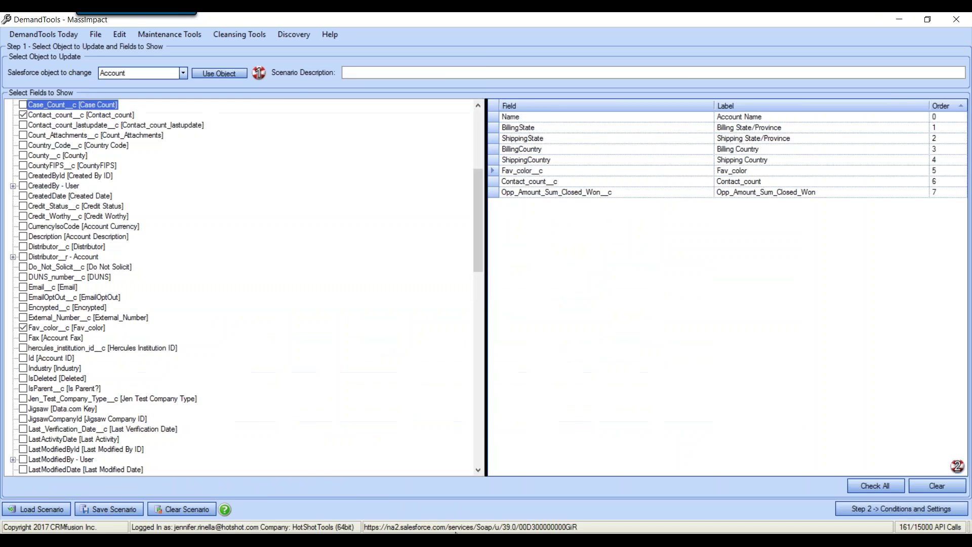
Step: Reload the Rest Master Bedding Co account in Salesforce, check its Fav_color field, and dismiss all activity reminders
key("alt+Tab")
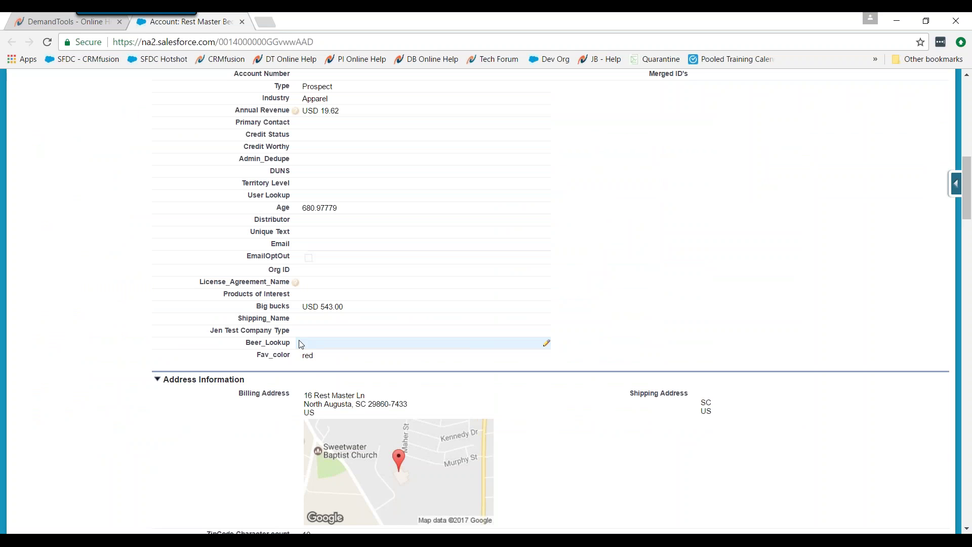
left_click(47, 42)
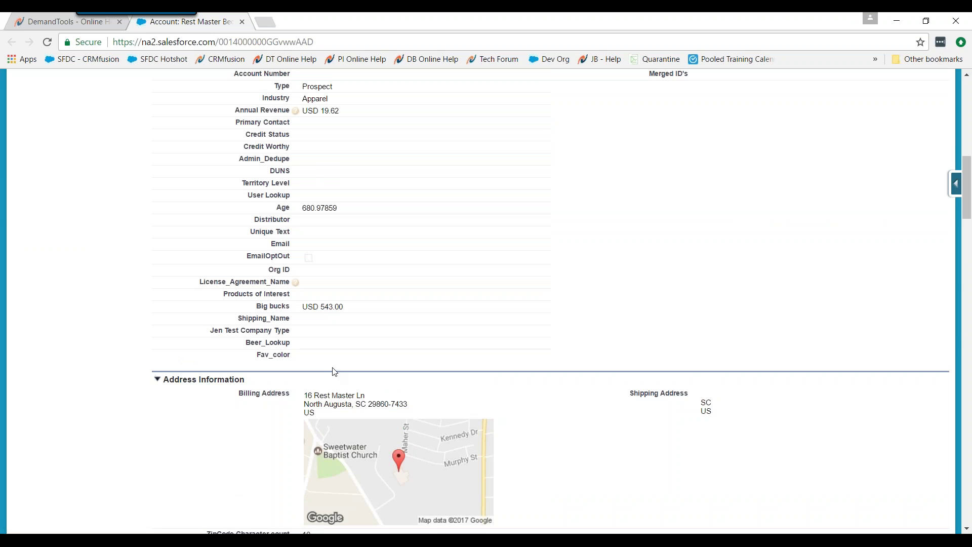
scroll(652, 403, "down", 2)
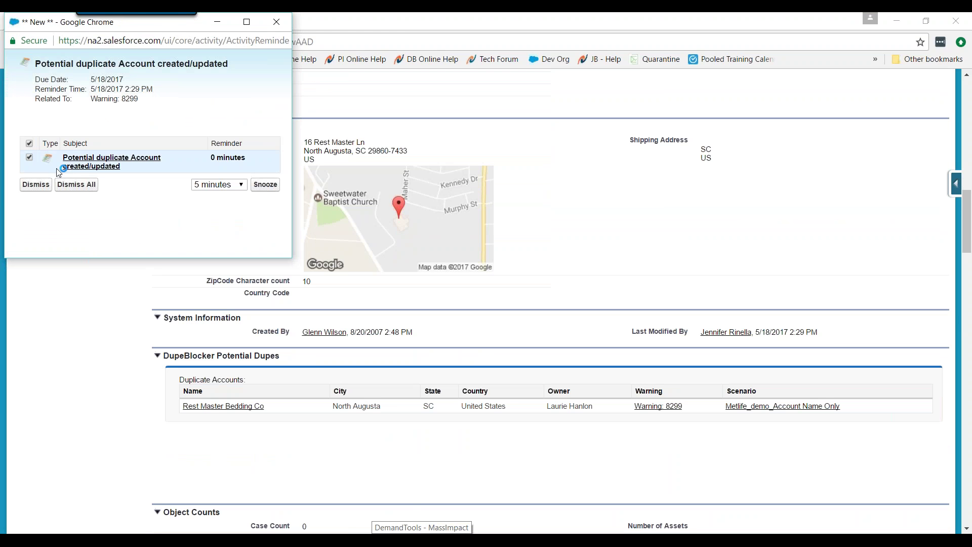
left_click(76, 184)
Step: Switch back to DemandTools, retrieve the records for review again and turn off Process Blank
left_click(422, 540)
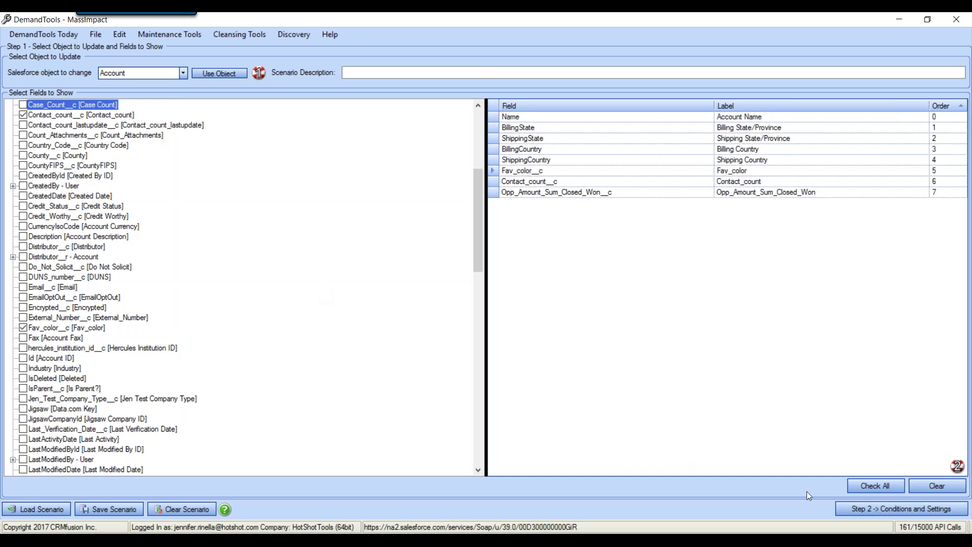
left_click(878, 512)
left_click(879, 510)
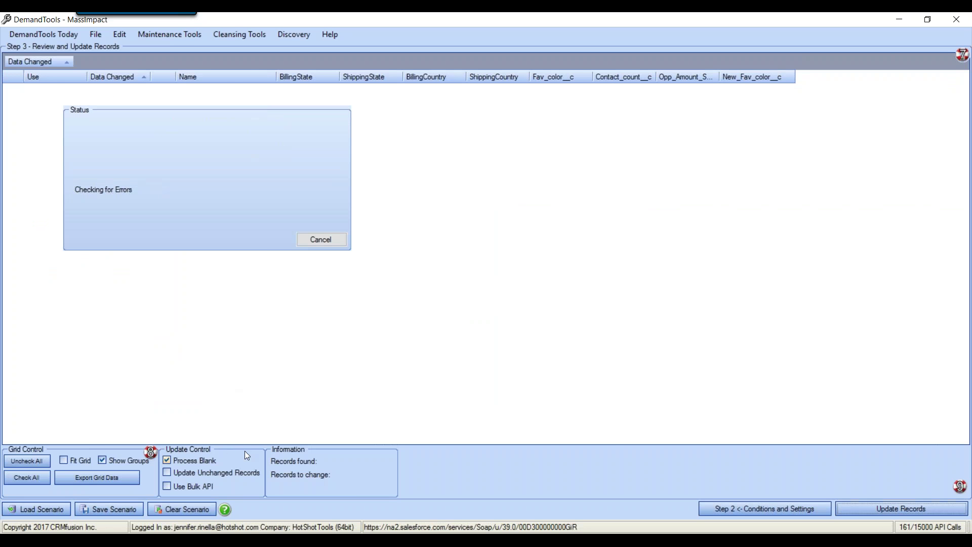
left_click(208, 462)
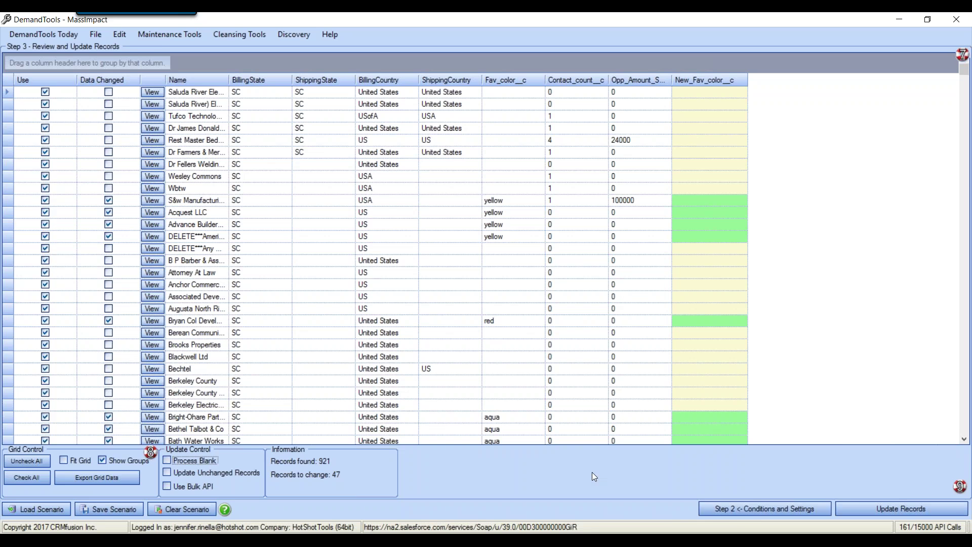
Step: Replace the Fav_color__c set condition with one that fills ShippingCountry from the BillingCountry field
left_click(737, 513)
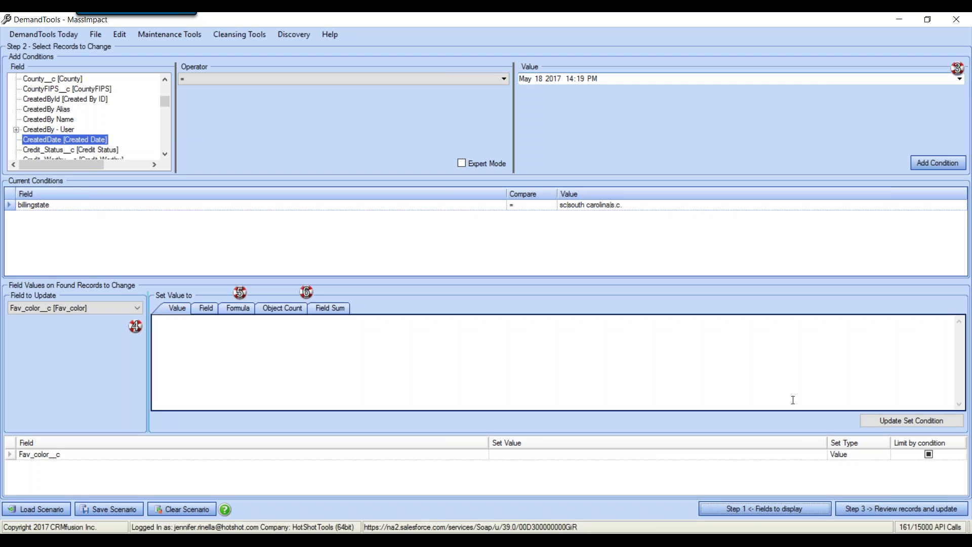
left_click(209, 311)
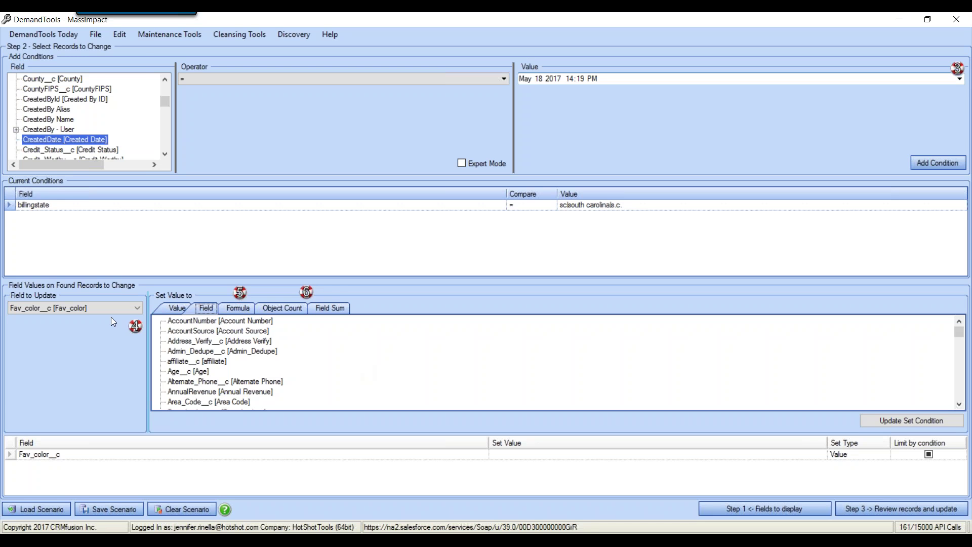
left_click(123, 307)
scroll(30, 136, "down", 15)
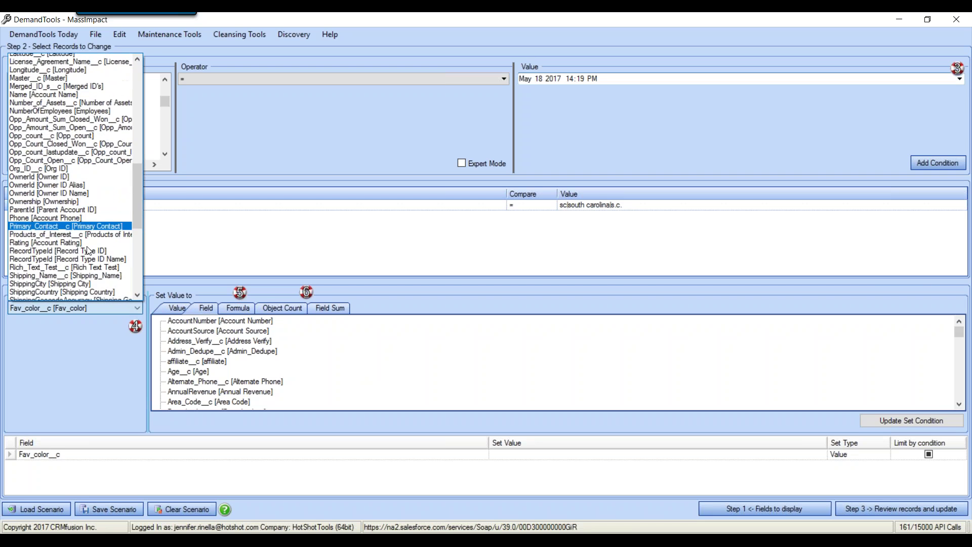
left_click(30, 139)
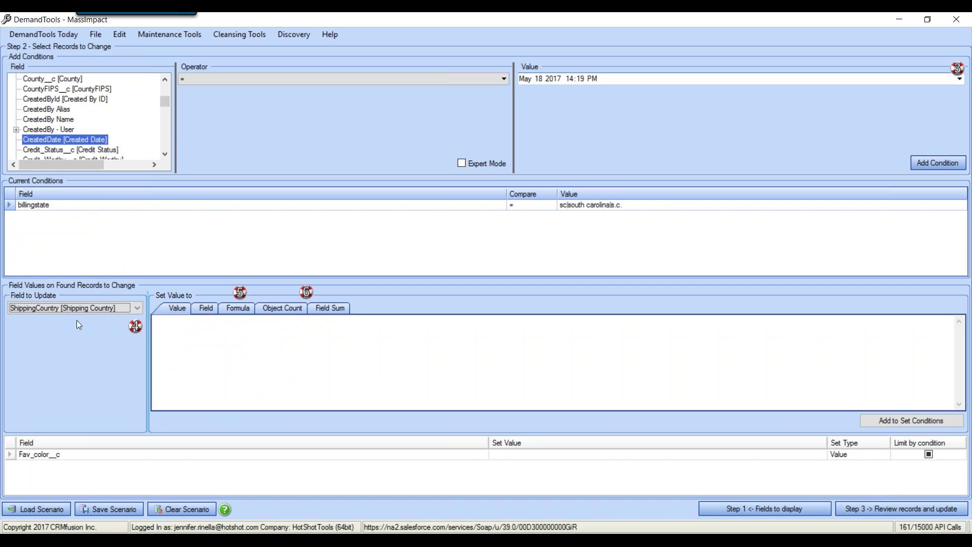
left_click(204, 309)
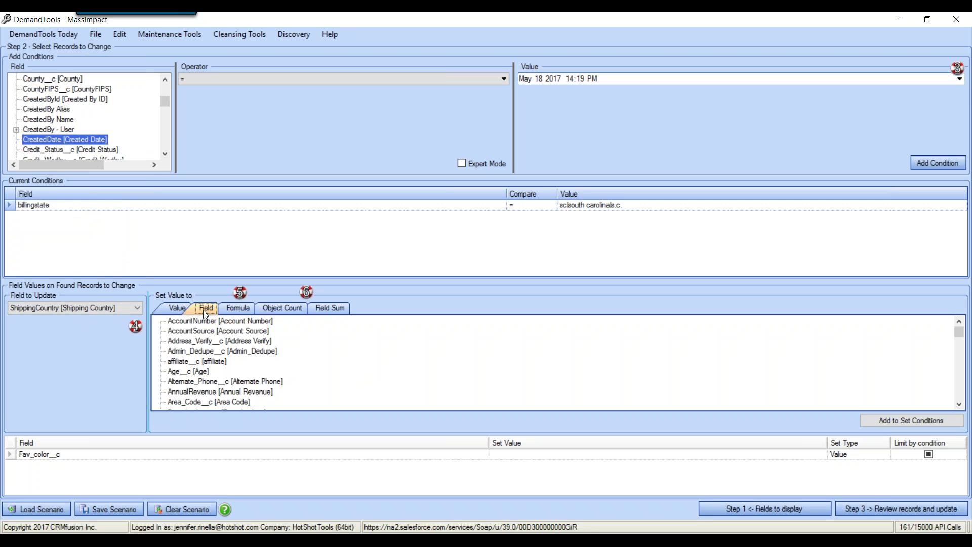
scroll(301, 360, "down", 2)
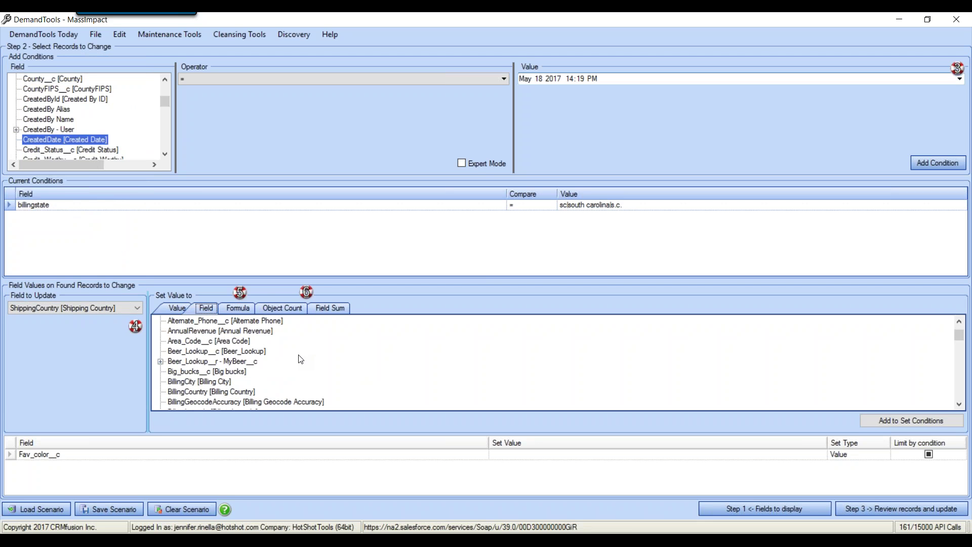
left_click(235, 391)
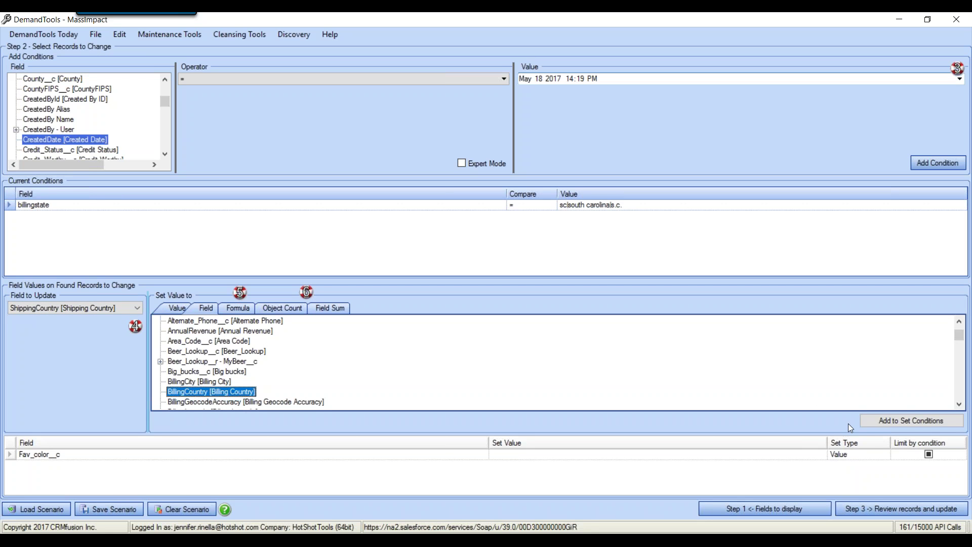
left_click(892, 421)
left_click(19, 454)
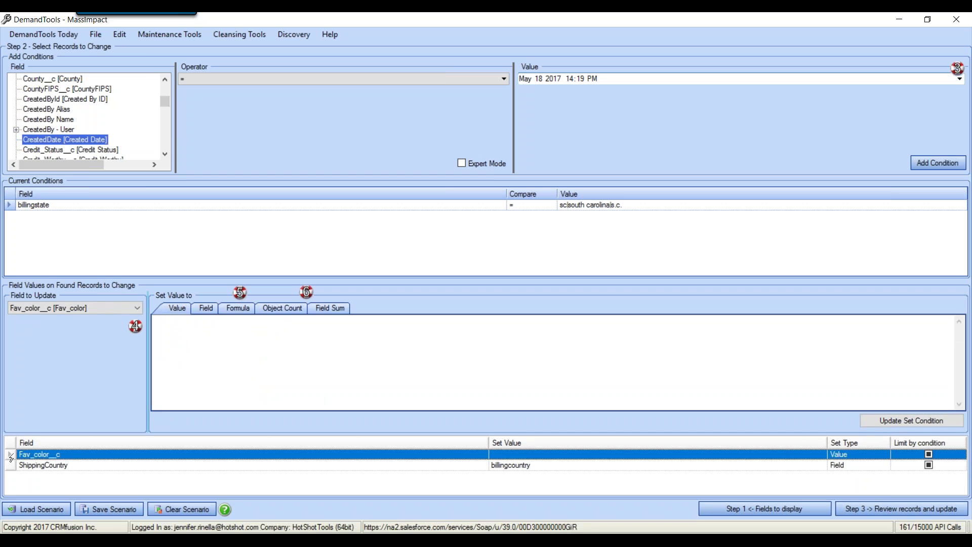
key("Delete")
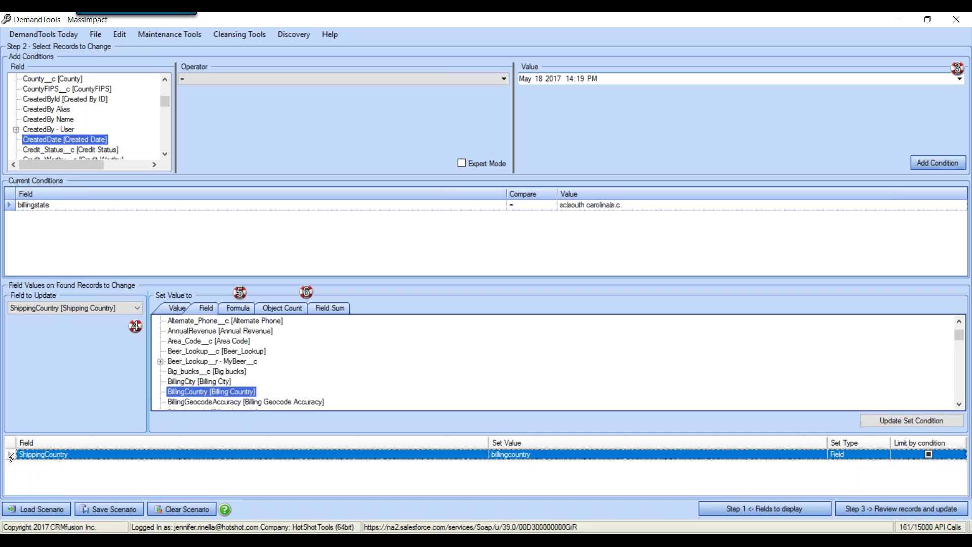
Step: Add a field-based set condition that fills ShippingState from the BillingState field
left_click(55, 310)
left_click(40, 99)
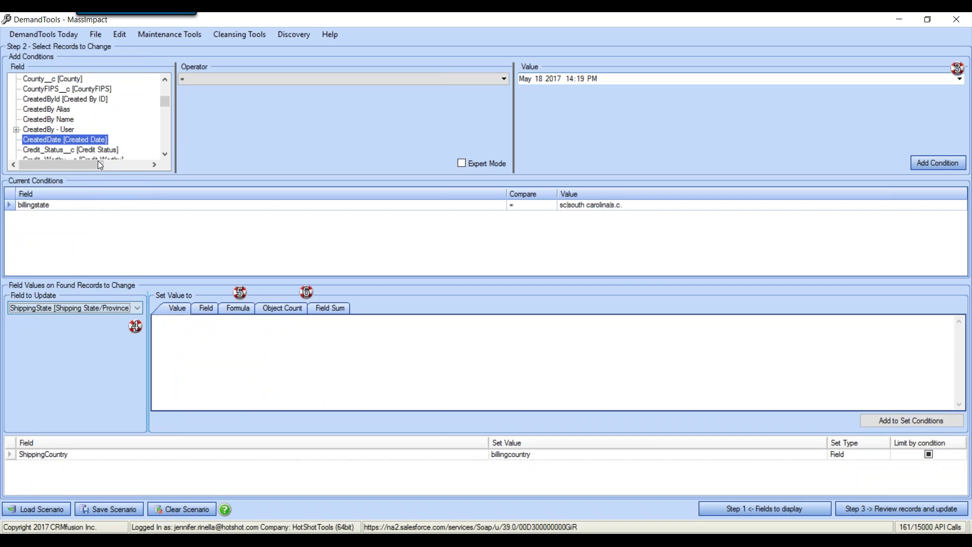
left_click(206, 308)
scroll(219, 366, "down", 1)
scroll(217, 362, "down", 1)
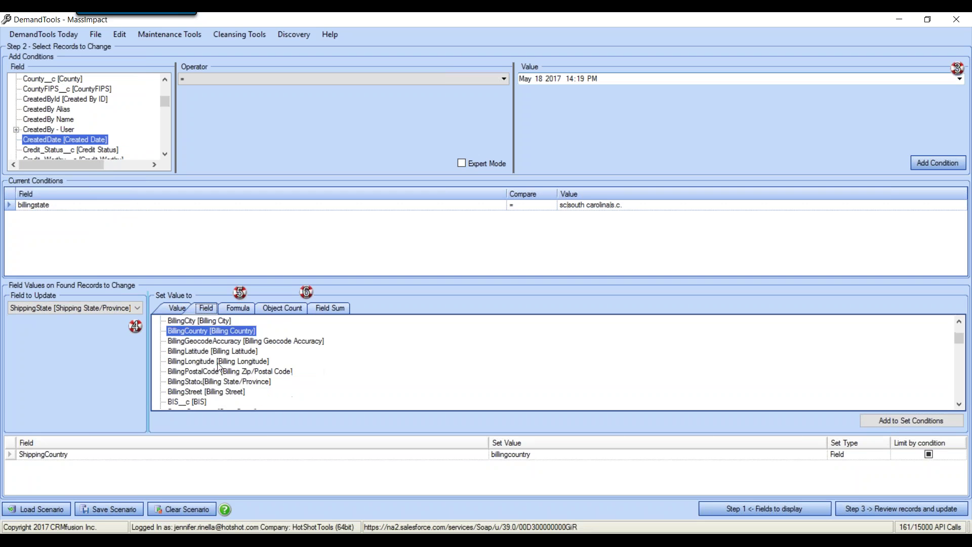
left_click(198, 383)
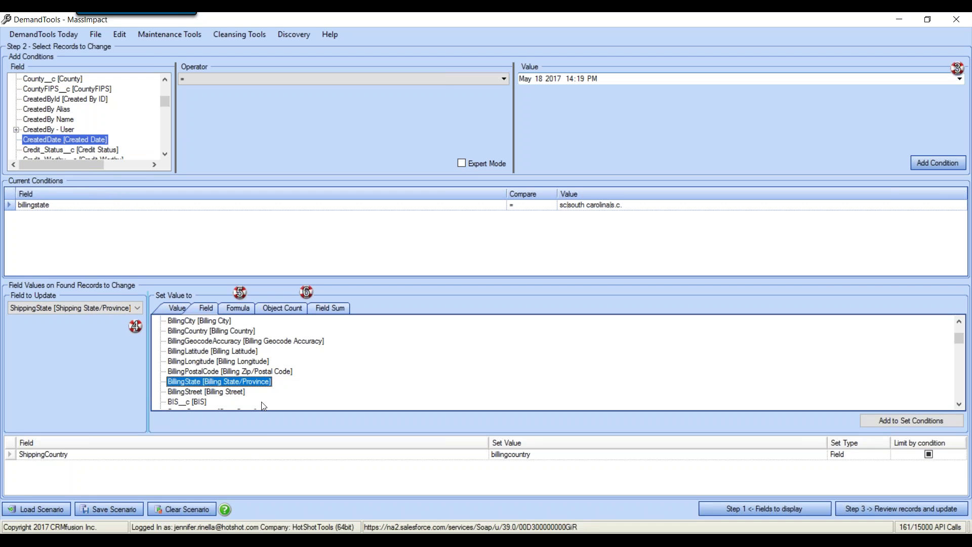
left_click(888, 424)
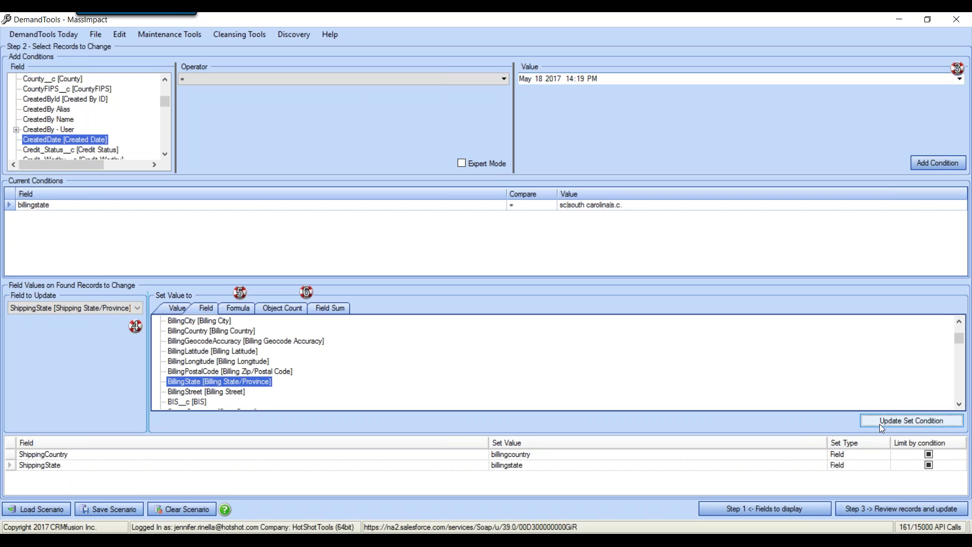
Step: Retrieve the records for review, group them by Data Changed and collapse the group of unchanged records
left_click(895, 509)
left_click_drag(101, 80, 96, 63)
left_click(7, 89)
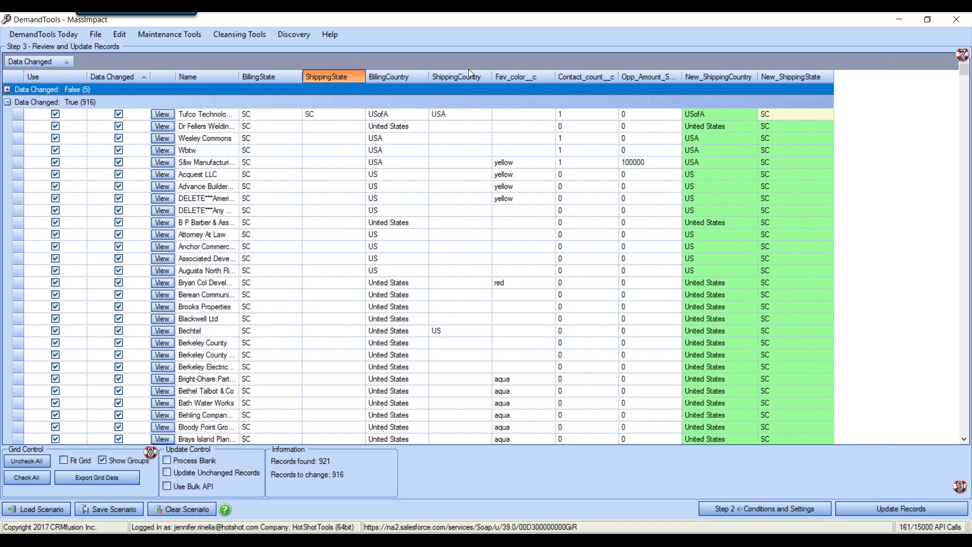
Step: Move the ShippingState and ShippingCountry columns beside their matching New columns and compare the current and proposed values
left_click_drag(832, 76, 826, 76)
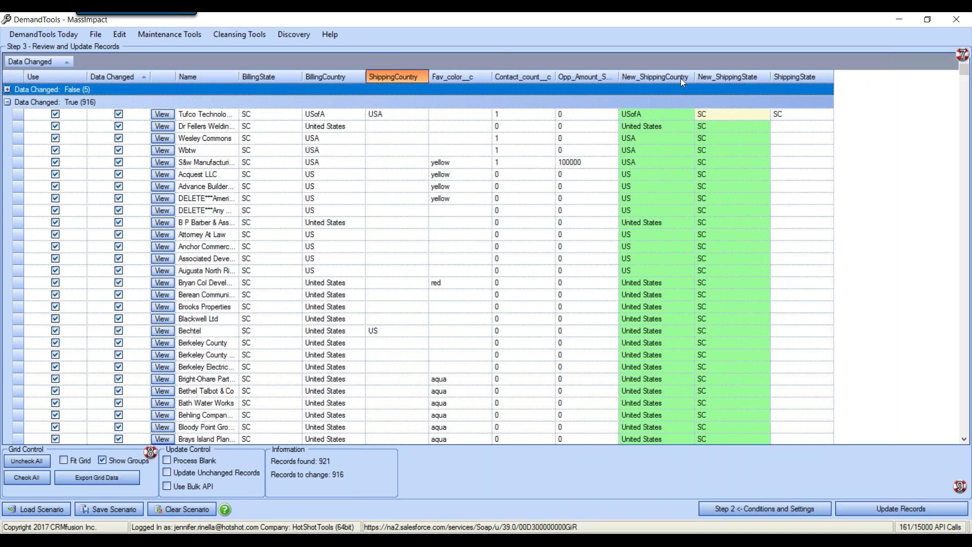
left_click_drag(701, 80, 701, 81)
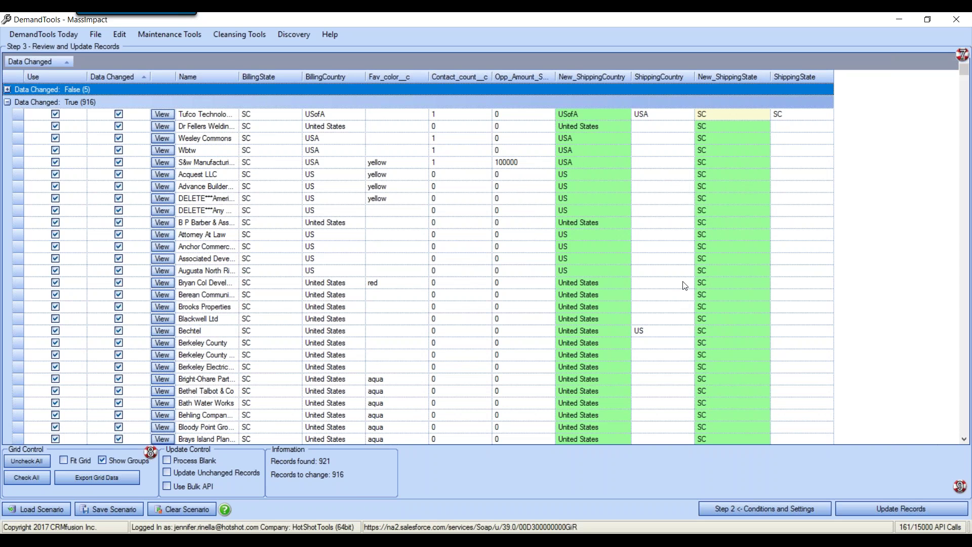
scroll(690, 272, "down", 6)
scroll(694, 274, "up", 5)
scroll(694, 272, "up", 1)
Step: Return to the conditions and settings and add a set condition that fills Name from the Name [Account Name] field
left_click(758, 514)
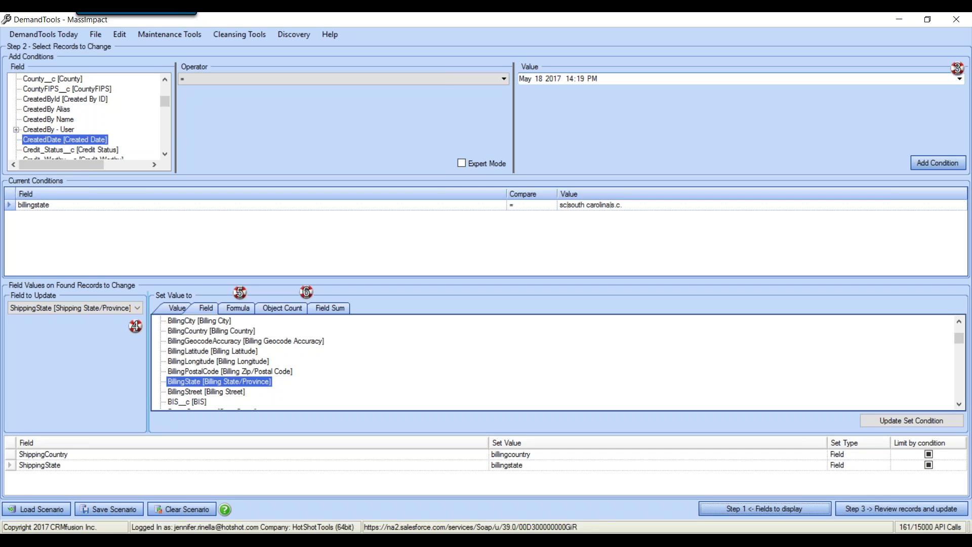
left_click(138, 308)
scroll(103, 260, "up", 7)
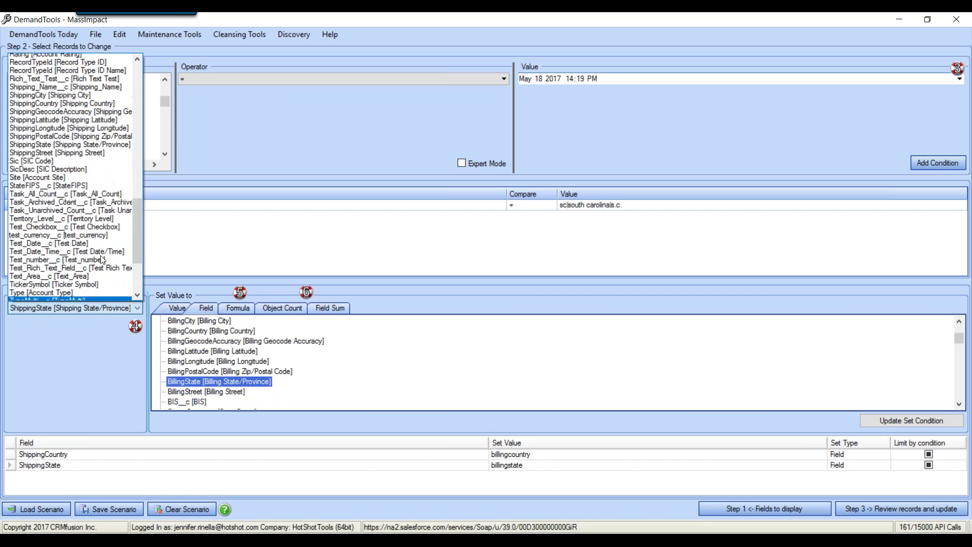
scroll(103, 261, "up", 2)
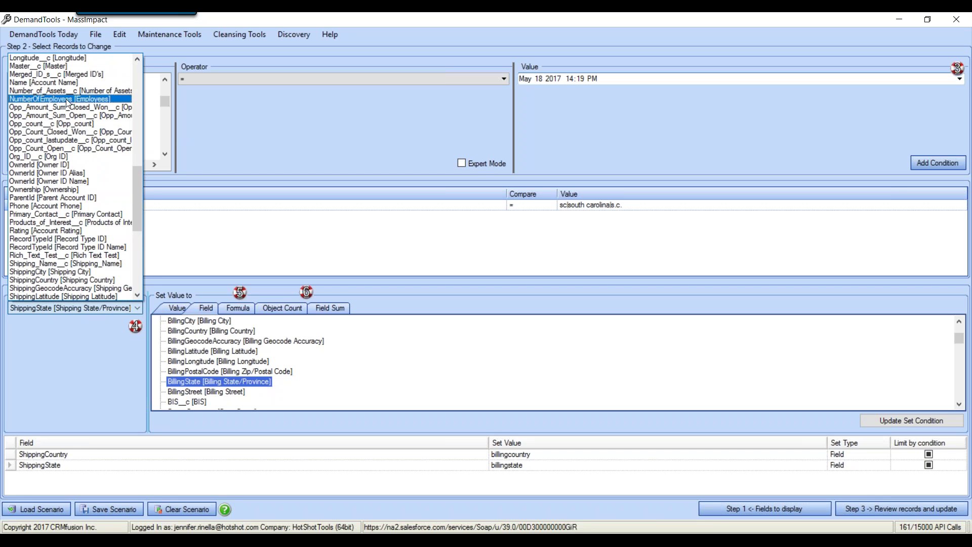
left_click(62, 81)
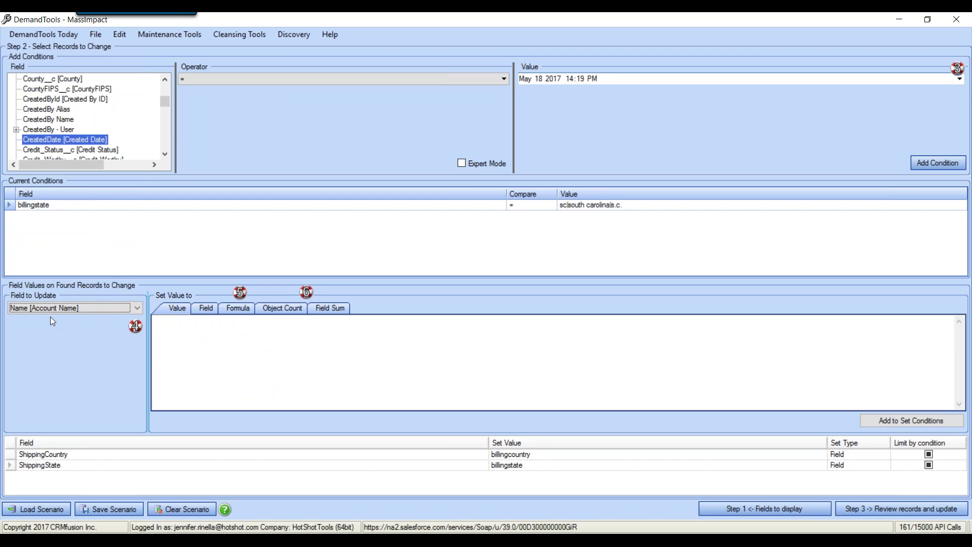
left_click(206, 308)
scroll(303, 353, "down", 1)
scroll(304, 353, "down", 20)
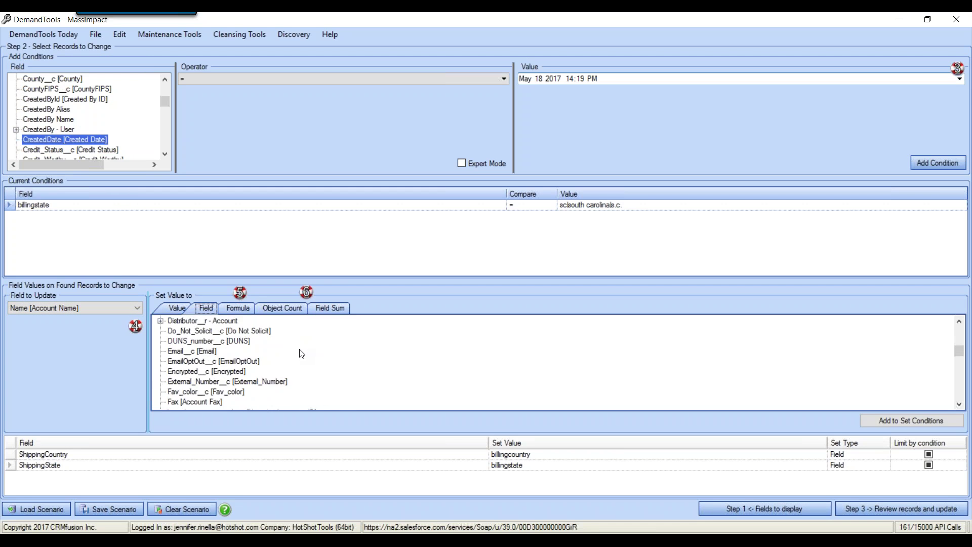
scroll(301, 355, "down", 1)
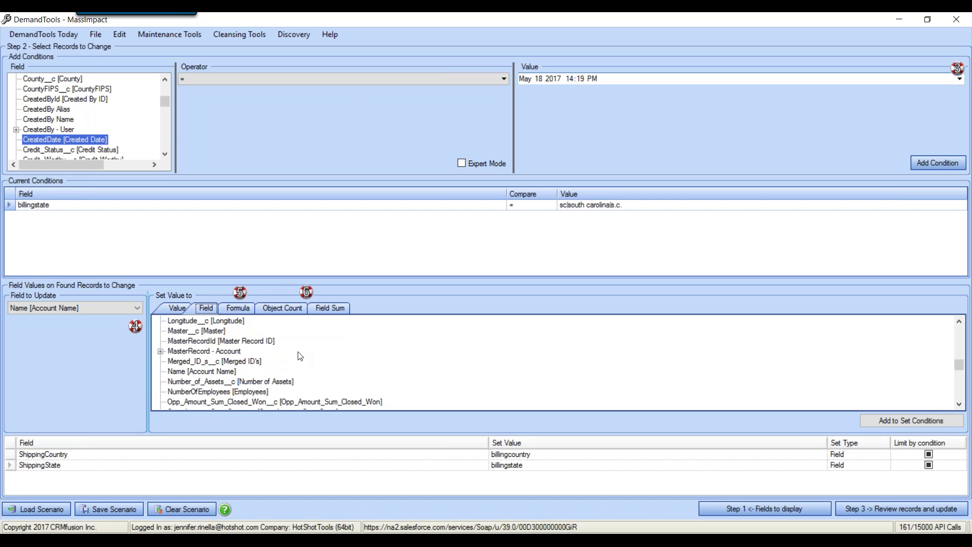
left_click(200, 372)
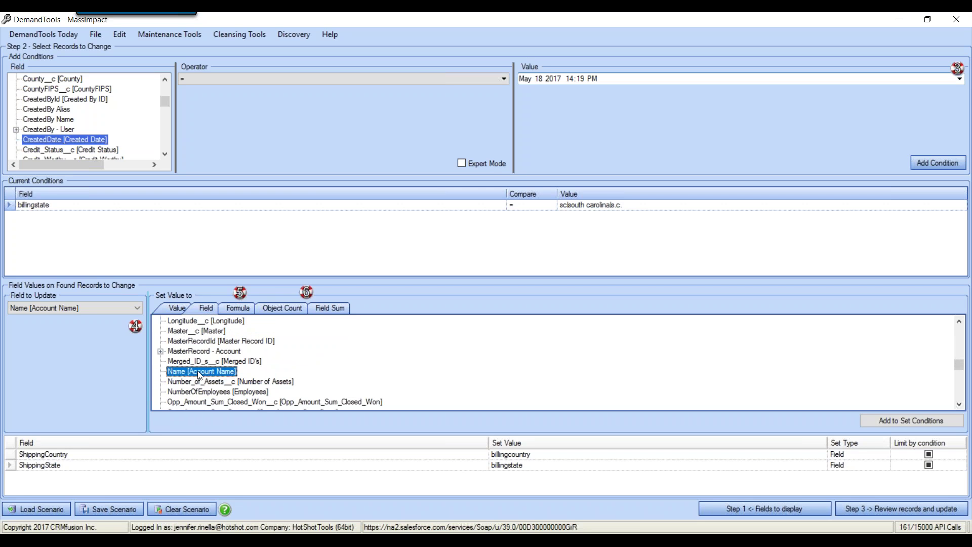
left_click(928, 420)
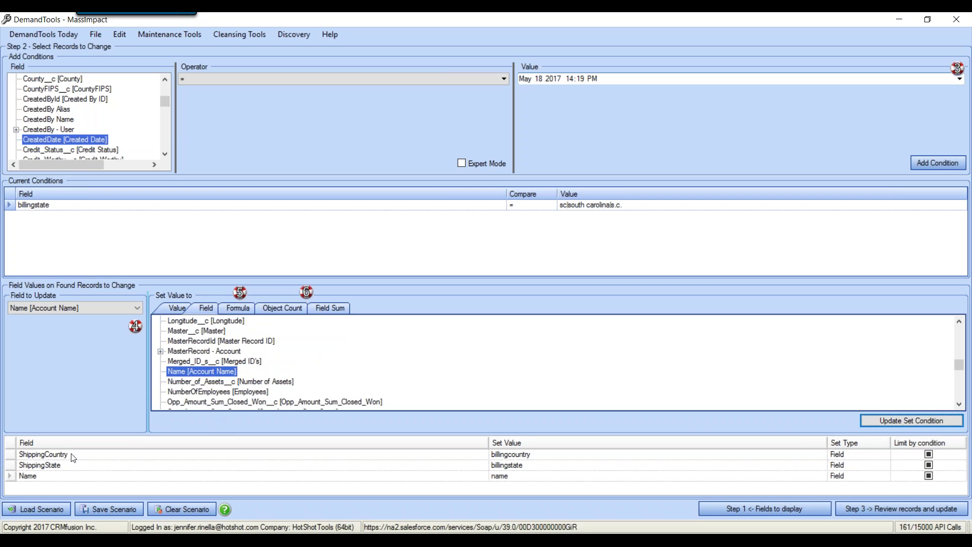
Step: Delete the ShippingCountry and ShippingState set conditions, keeping only the Name condition
left_click(10, 457)
key("Delete")
key("Delete")
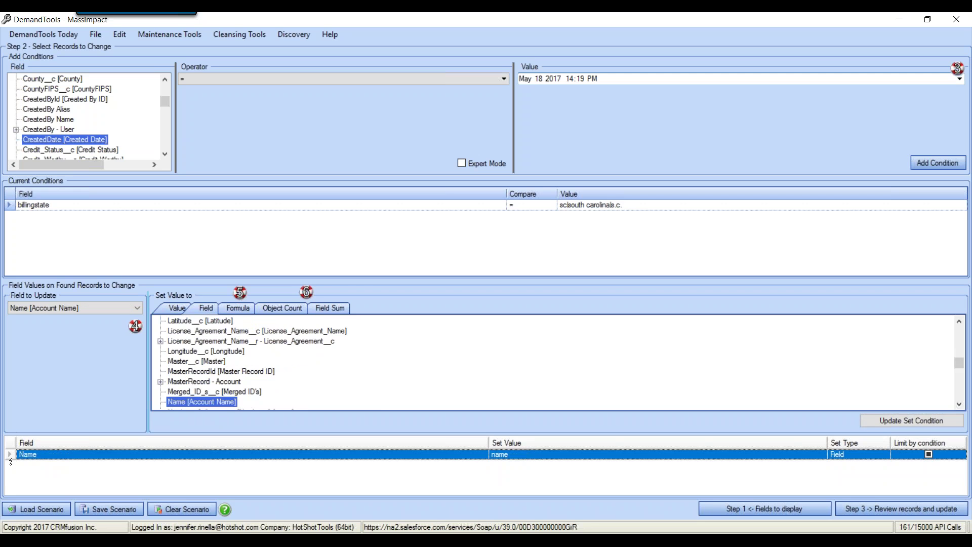
Step: Retrieve the records for review, enable Update Unchanged Records and widen the New_Name column to fit its contents
left_click(885, 511)
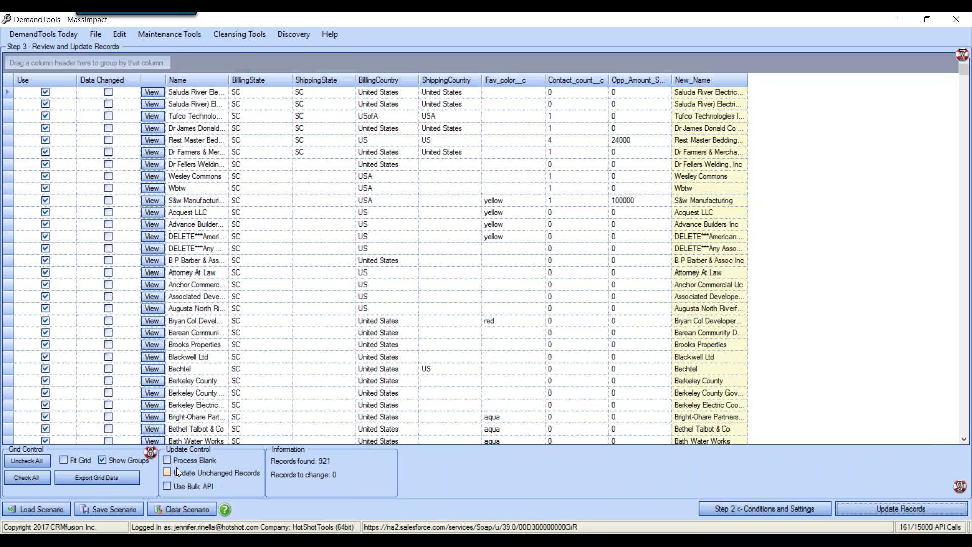
left_click(202, 473)
double_click(748, 76)
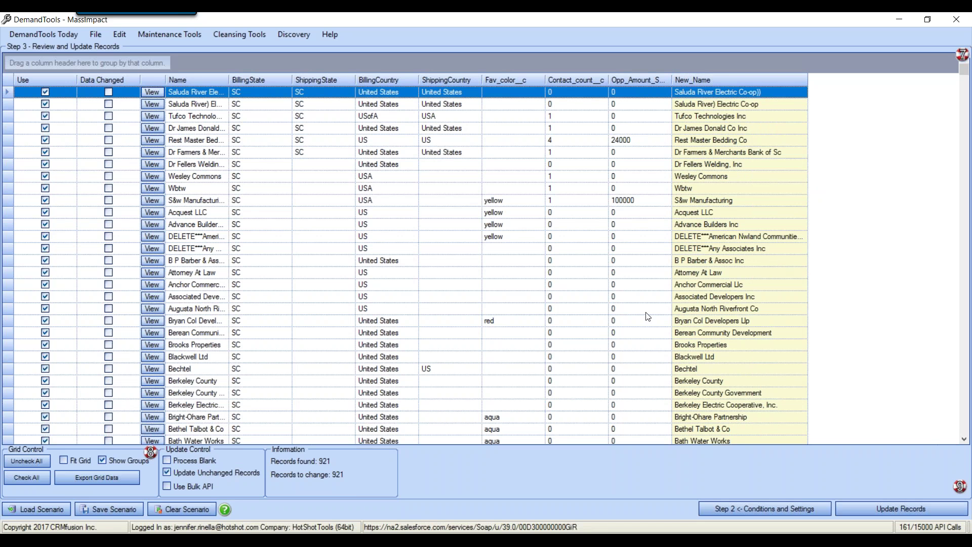
Step: Select only the first Saluda River Electric Co-op)) record and open it in Salesforce to check its Last Modified By field
left_click(34, 461)
left_click(45, 92)
left_click(151, 93)
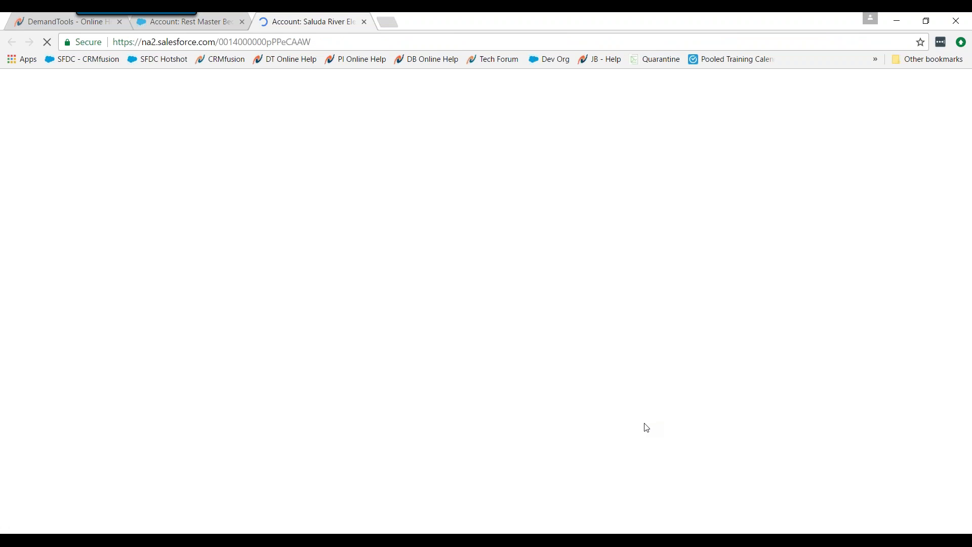
scroll(646, 428, "down", 15)
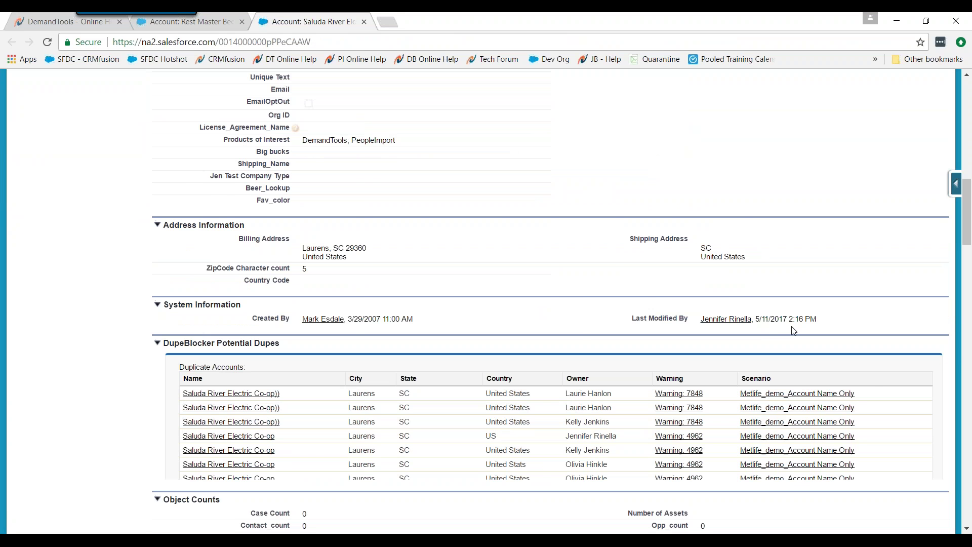
Step: Switch to DemandTools and run the MassImpact update on the checked Saluda River Electric Co-op account, closing the completion message
key("alt+Tab")
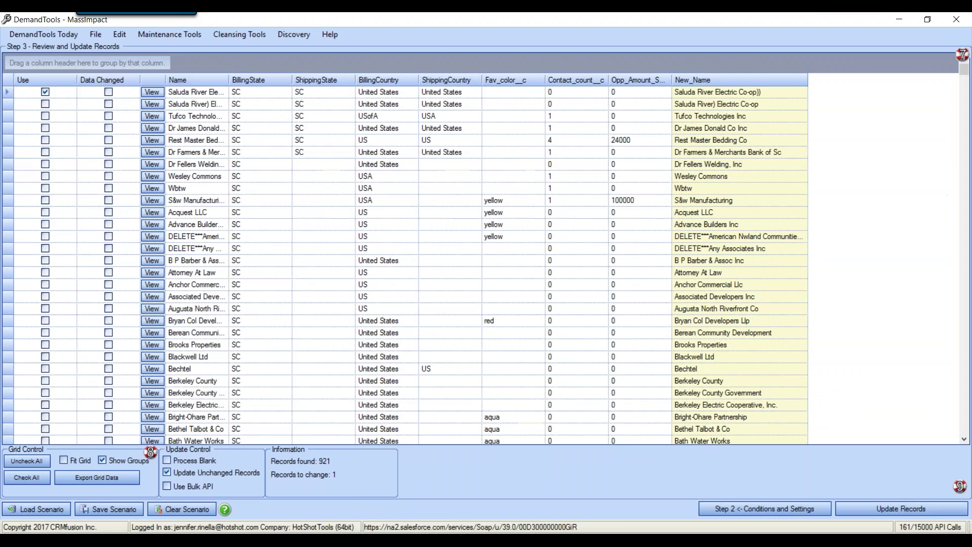
left_click(883, 510)
left_click(533, 330)
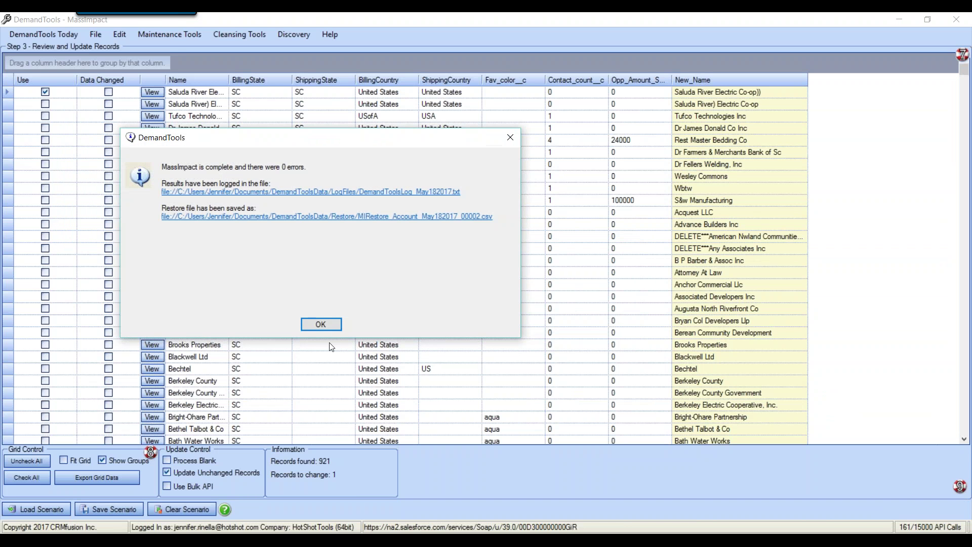
left_click(333, 327)
Step: Return to the Saluda River account in Salesforce and reload the page to check its last modified date
key("alt+Tab")
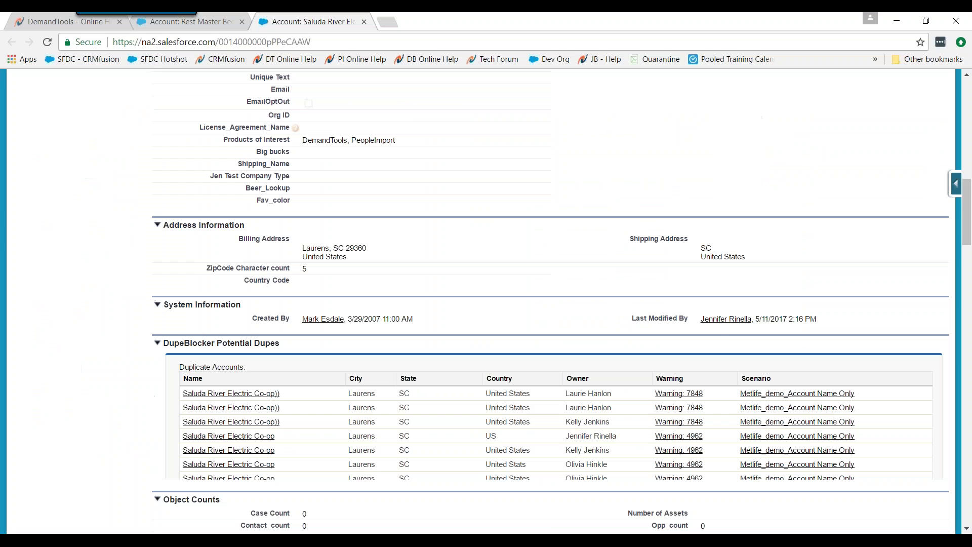
left_click(48, 42)
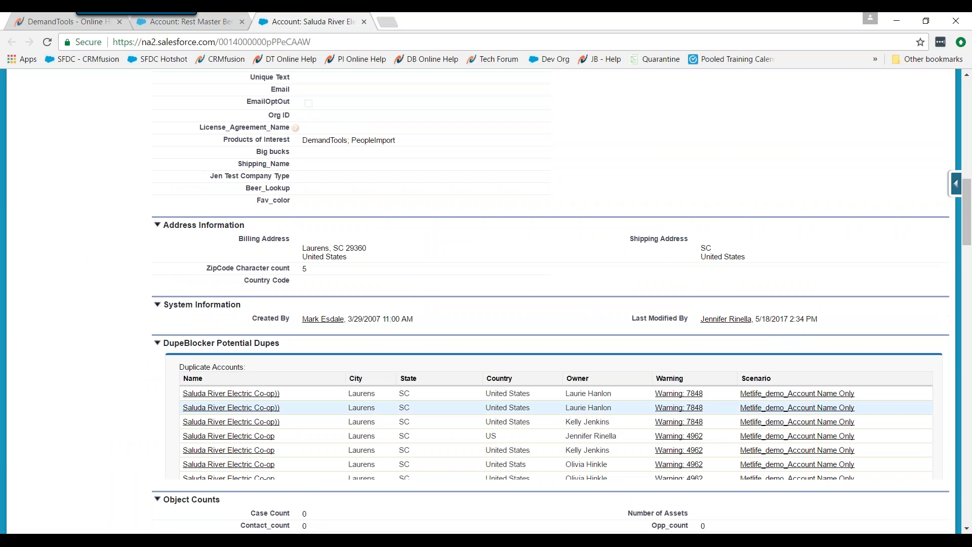
Step: Switch to DemandTools and review the general settings in its options, including the default assignment rule, leaving without changes
left_click(542, 541)
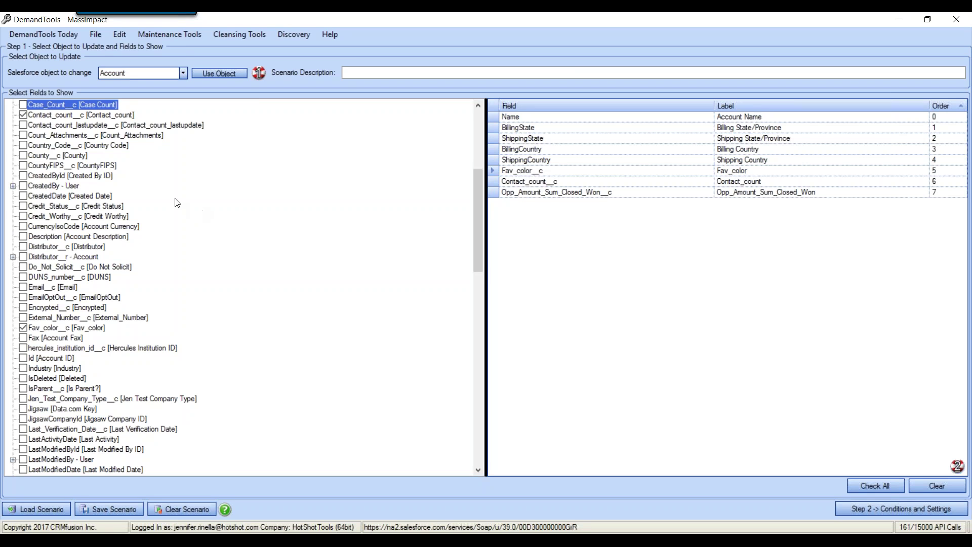
left_click(117, 33)
left_click(132, 52)
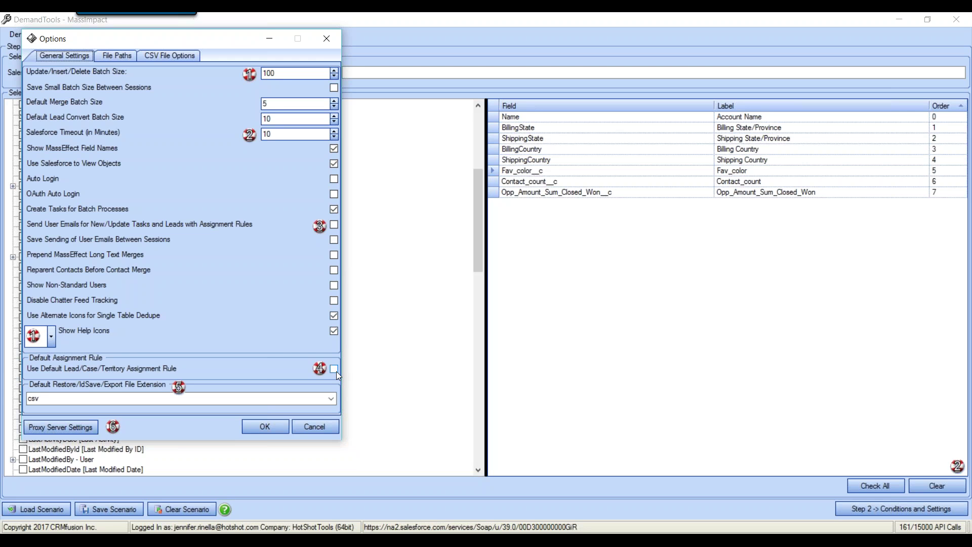
left_click(314, 426)
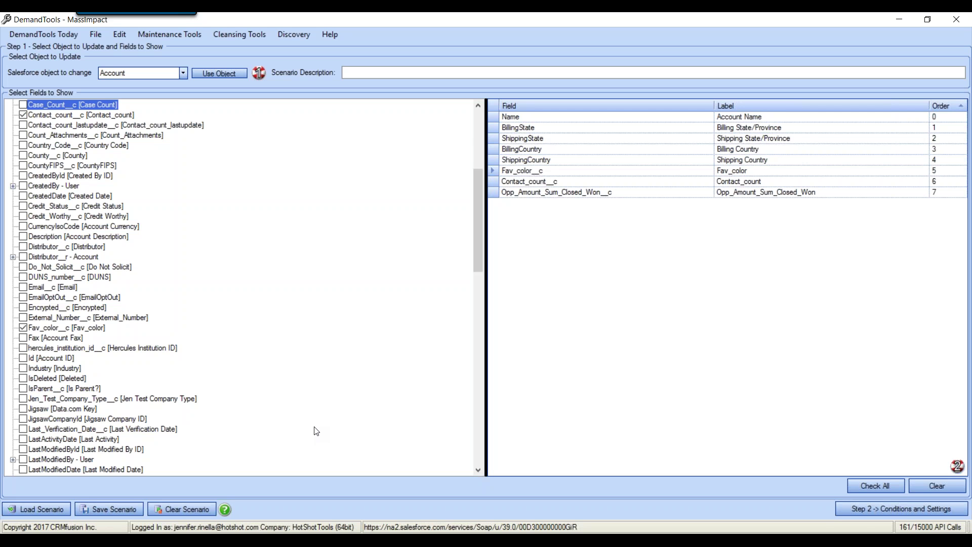
Step: Advance to Conditions and Settings and examine the scenario files in File Explorer's Documents\DemandToolsData\MassImpact Scenarios folder
left_click(869, 511)
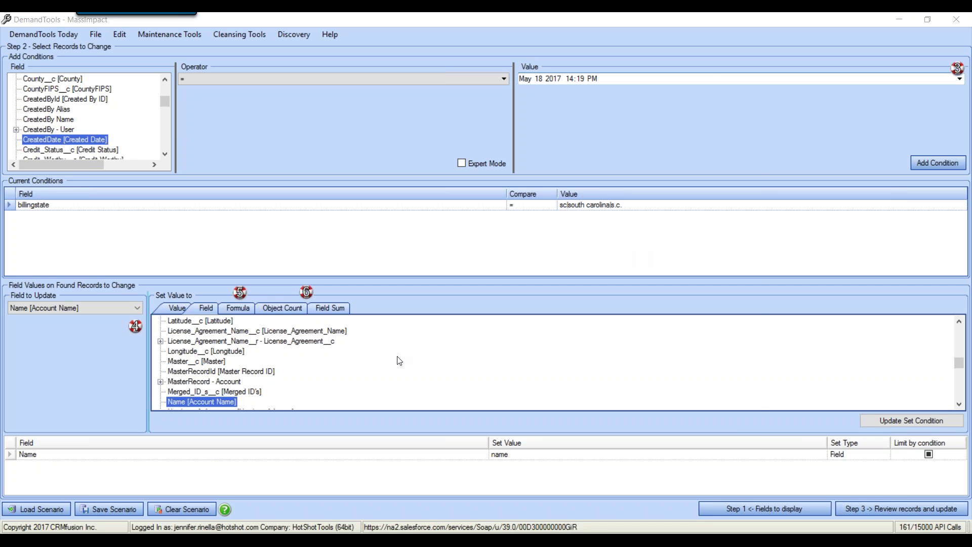
key("super+e")
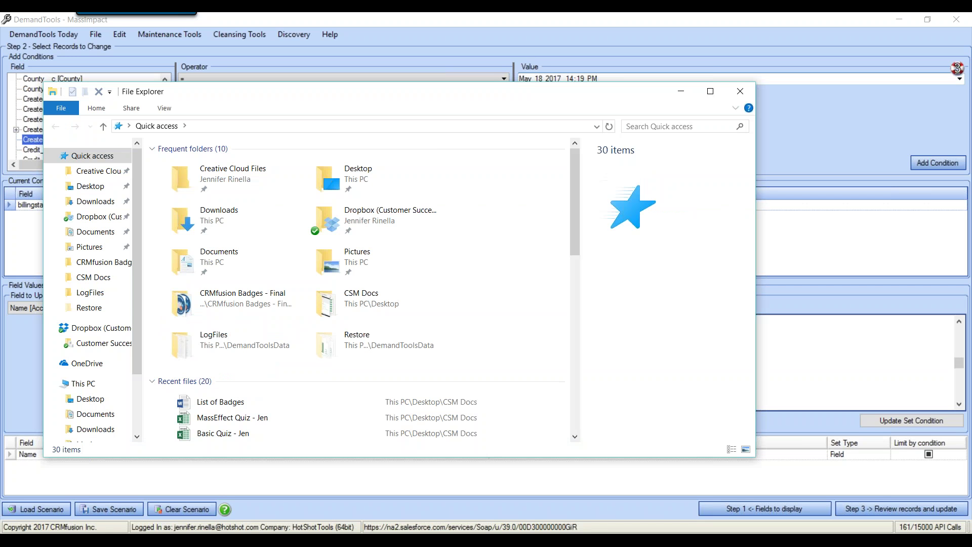
double_click(236, 259)
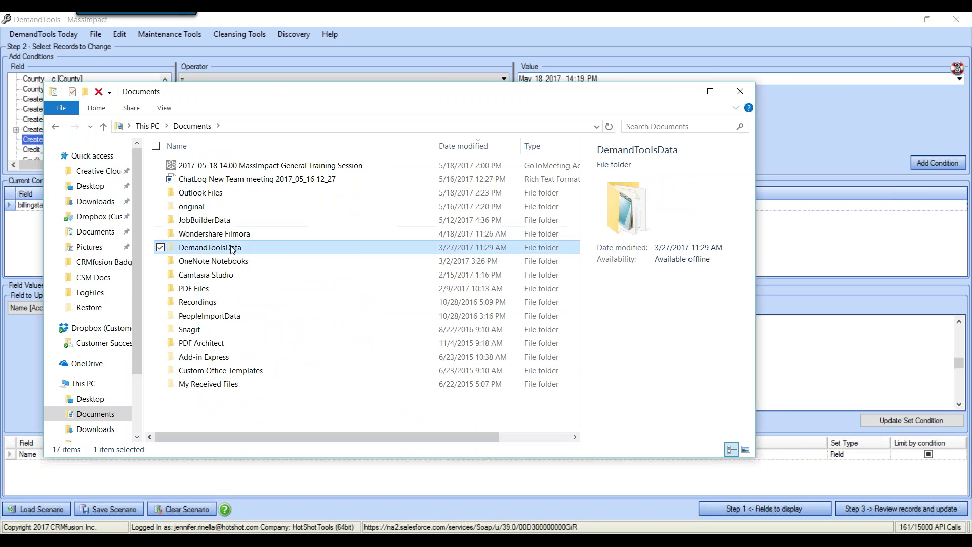
double_click(233, 246)
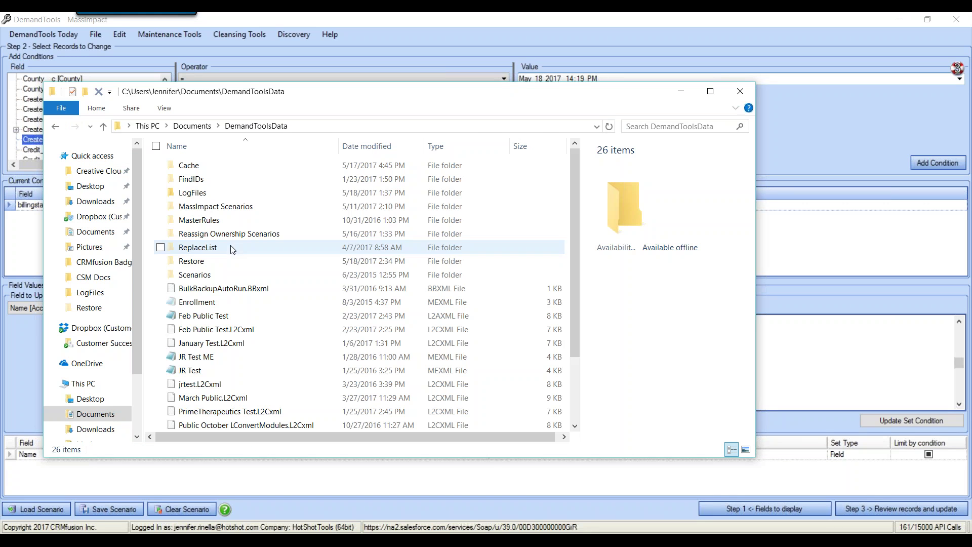
double_click(224, 208)
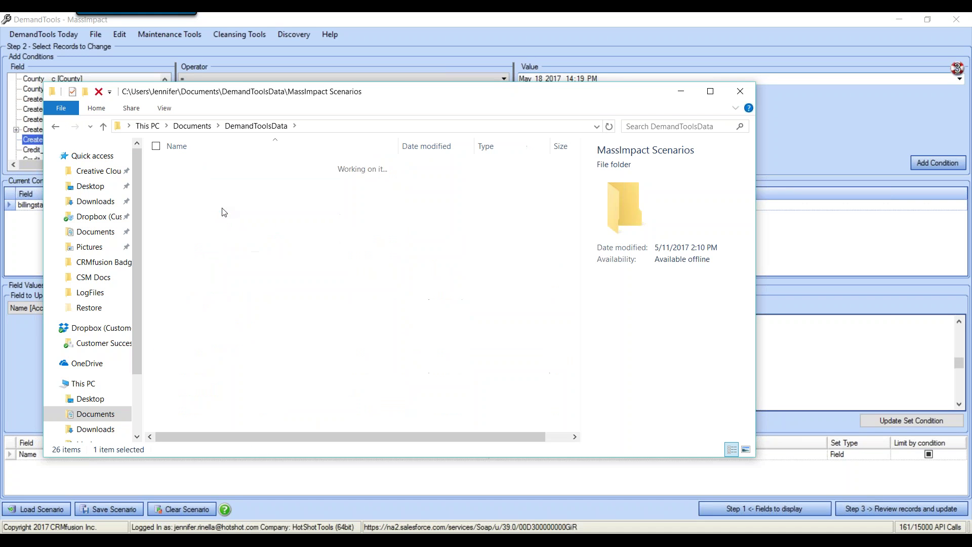
scroll(339, 238, "down", 1)
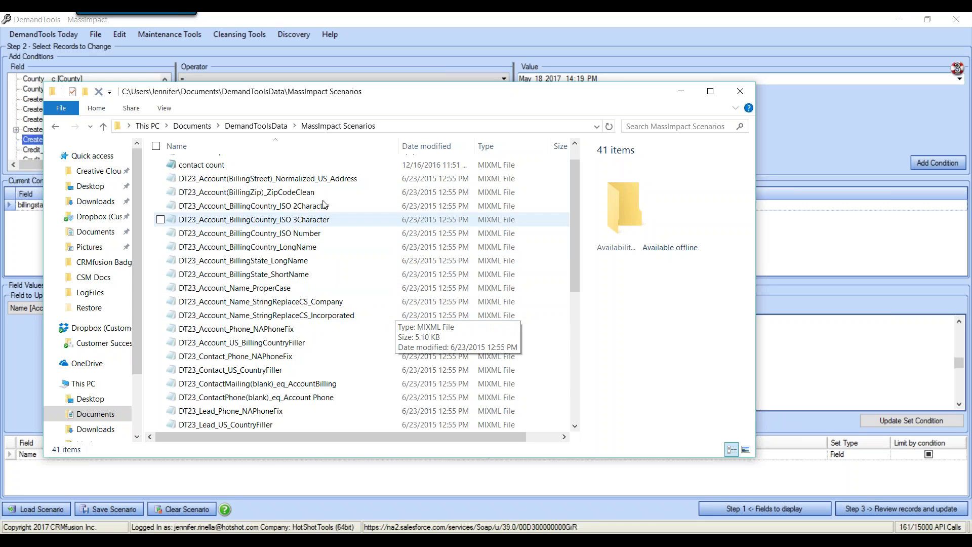
scroll(387, 360, "down", 1)
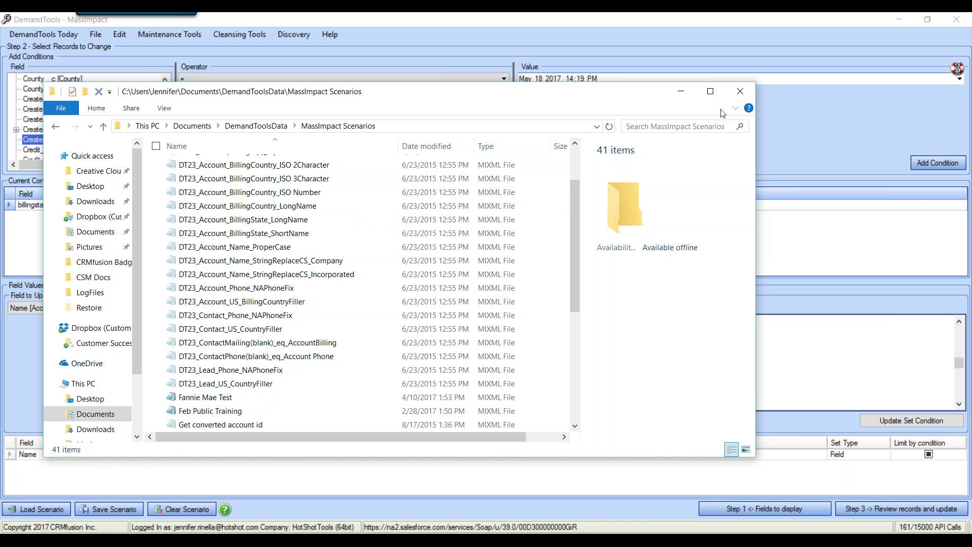
left_click(740, 91)
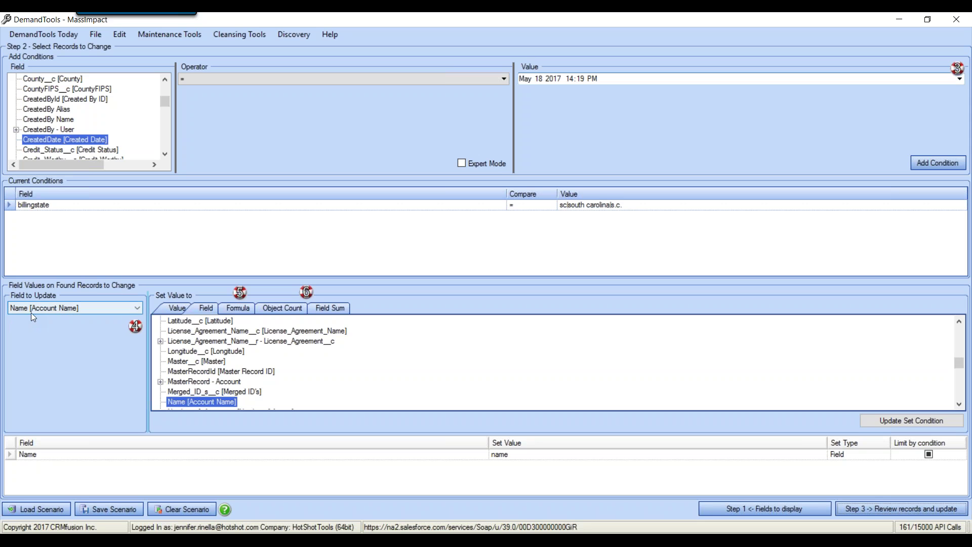
Step: Set up a formula for the Account Name update and browse the available functions in an enlarged function list
left_click(245, 310)
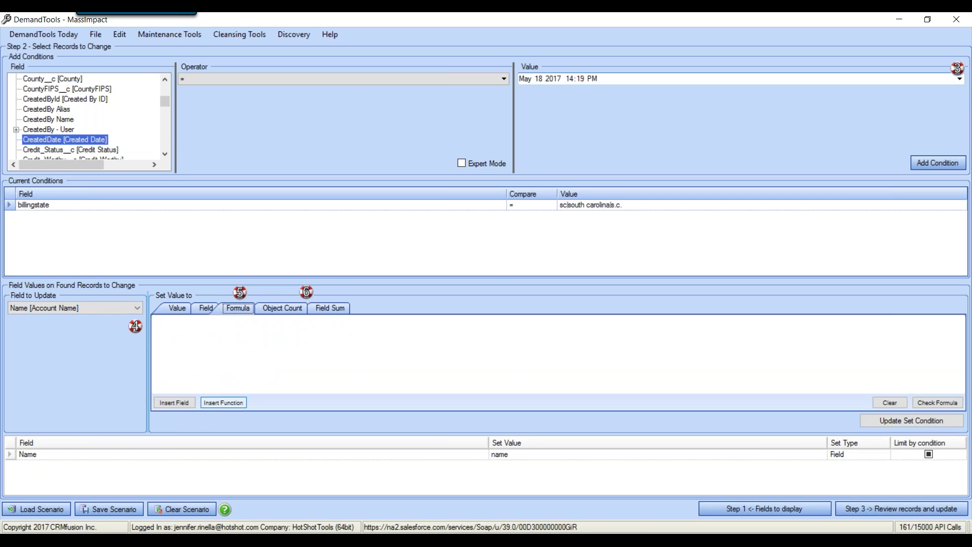
left_click(223, 402)
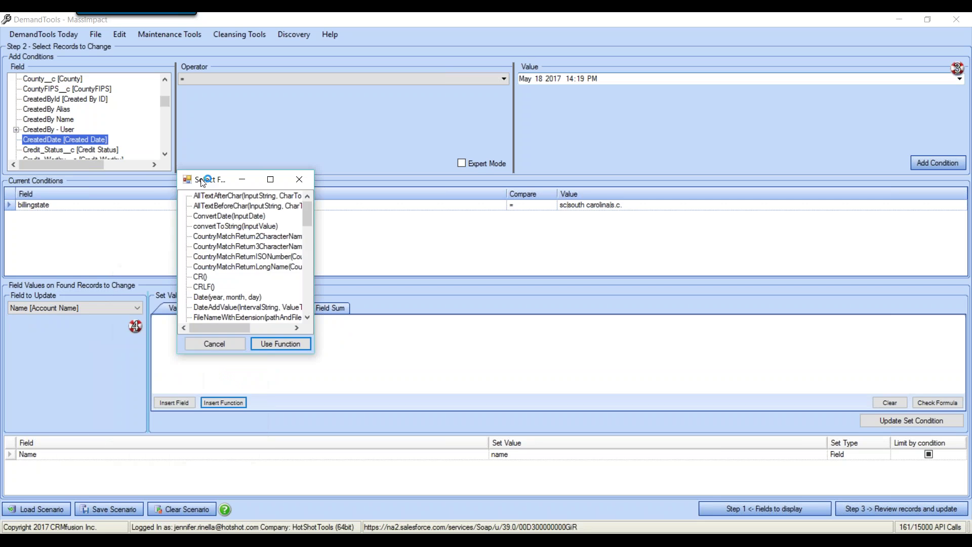
left_click_drag(318, 353, 542, 463)
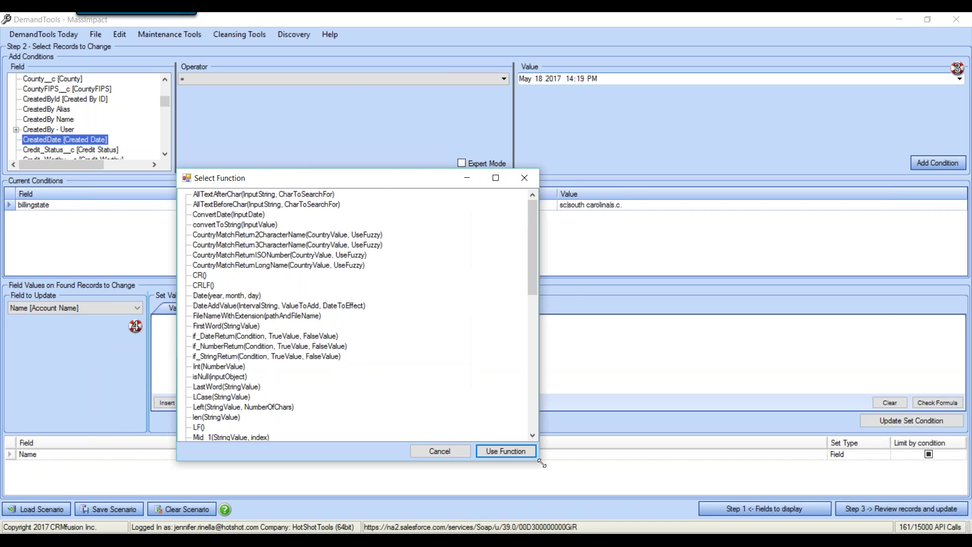
left_click_drag(379, 184, 395, 104)
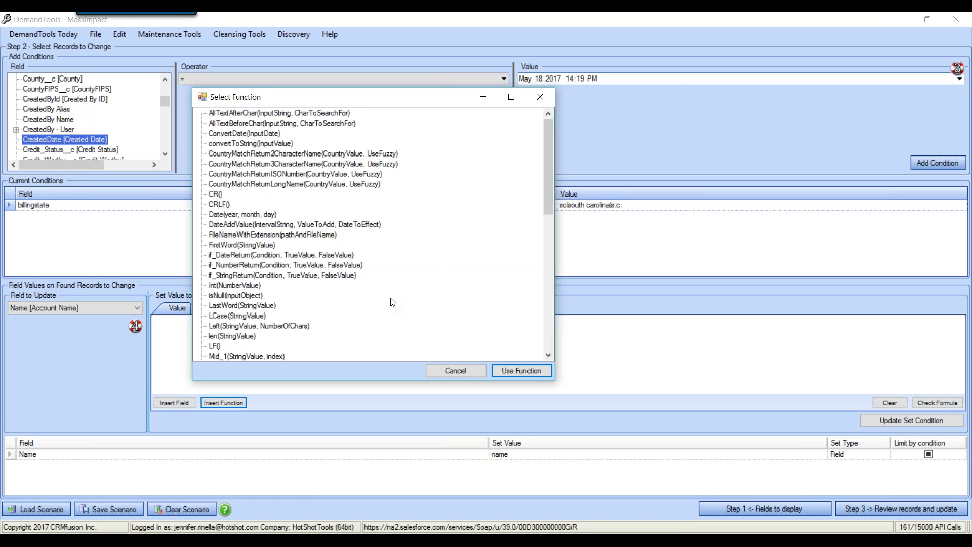
scroll(392, 303, "down", 1)
scroll(392, 303, "down", 1)
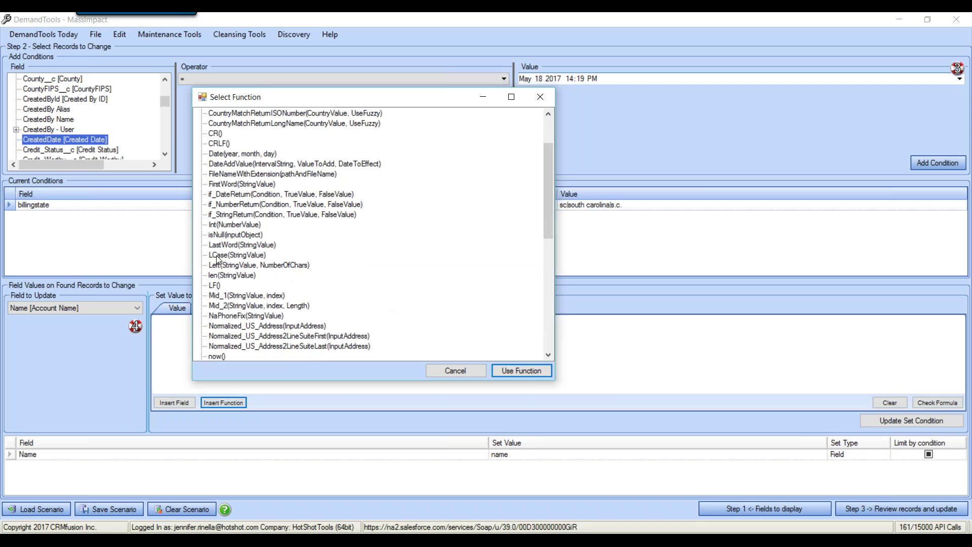
scroll(434, 304, "down", 1)
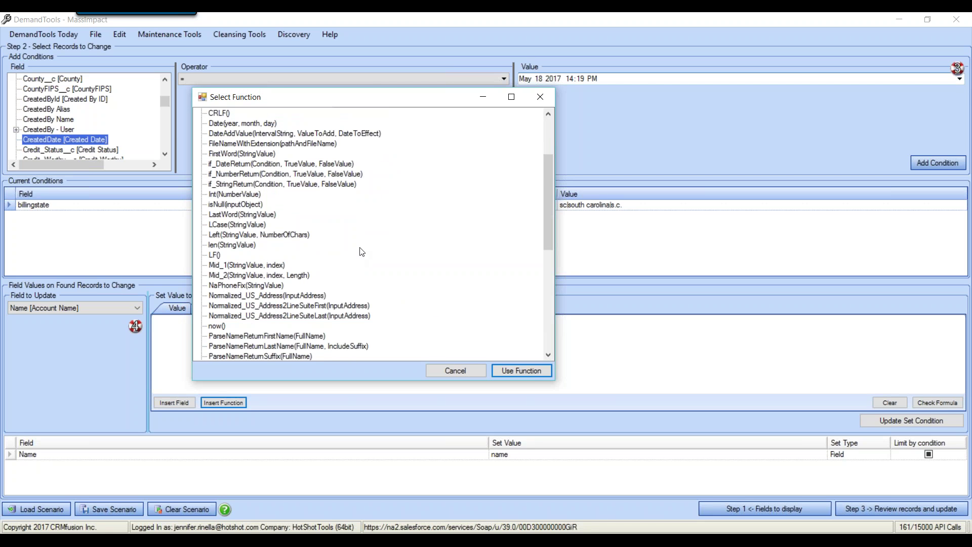
scroll(354, 251, "down", 3)
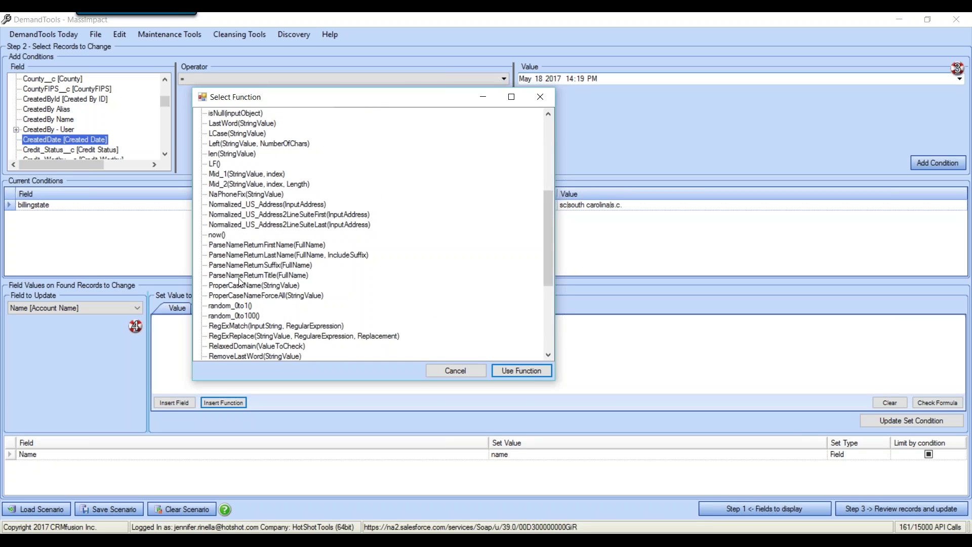
scroll(499, 245, "down", 3)
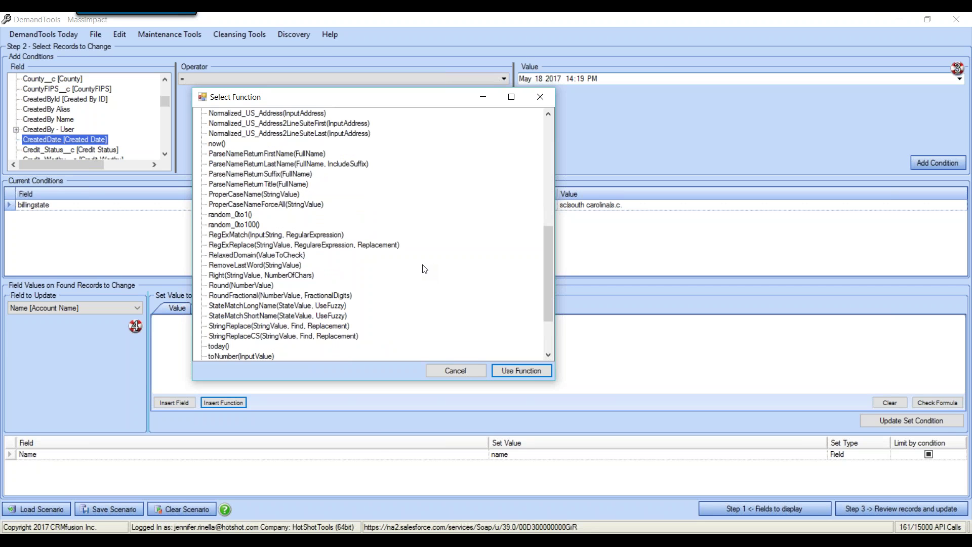
Step: Look up the isNull entry on the MassImpact Formulas page of the online help and return to DemandTools
left_click(481, 541)
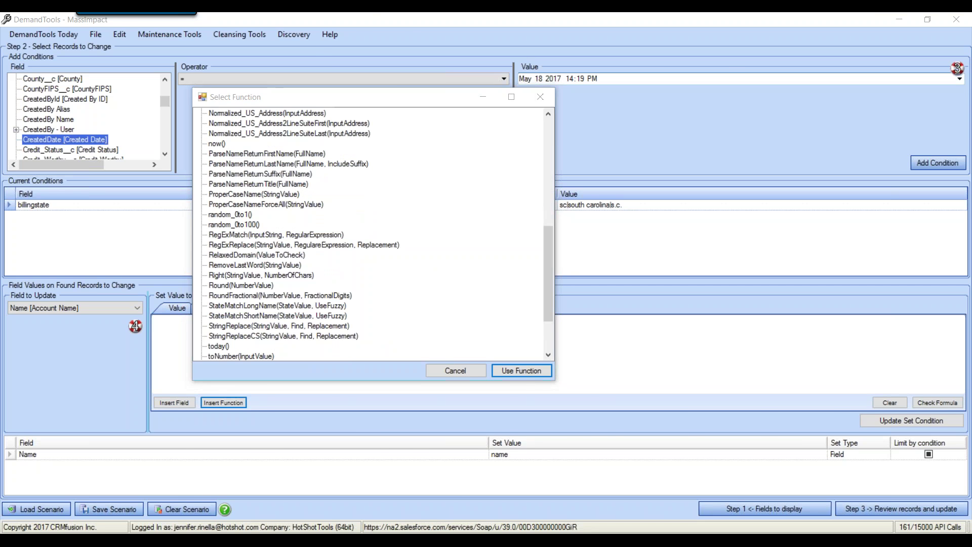
left_click(38, 22)
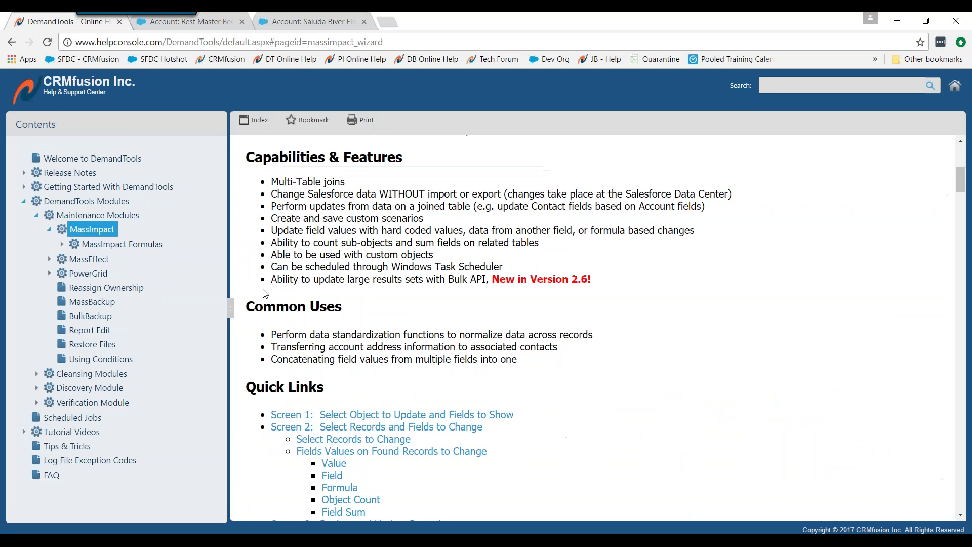
left_click(104, 244)
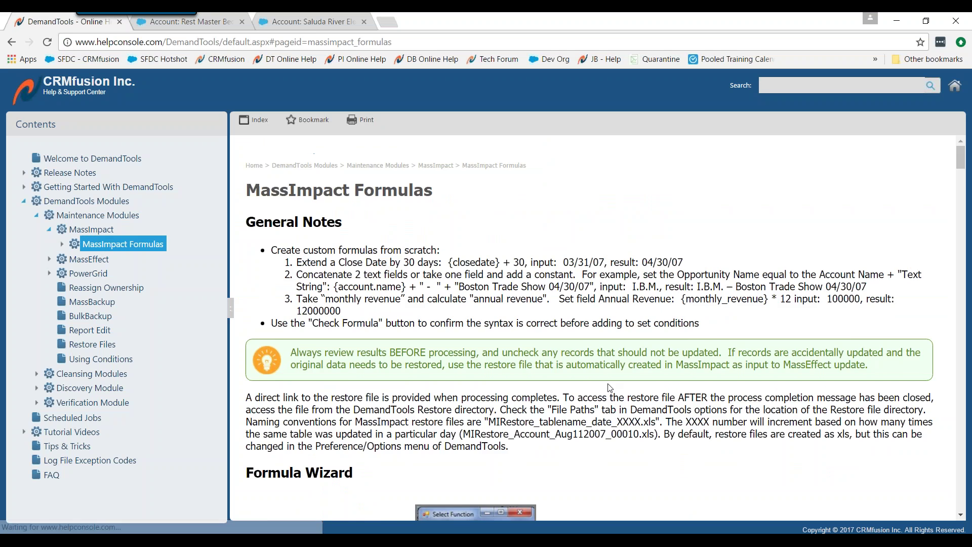
scroll(321, 169, "down", 5)
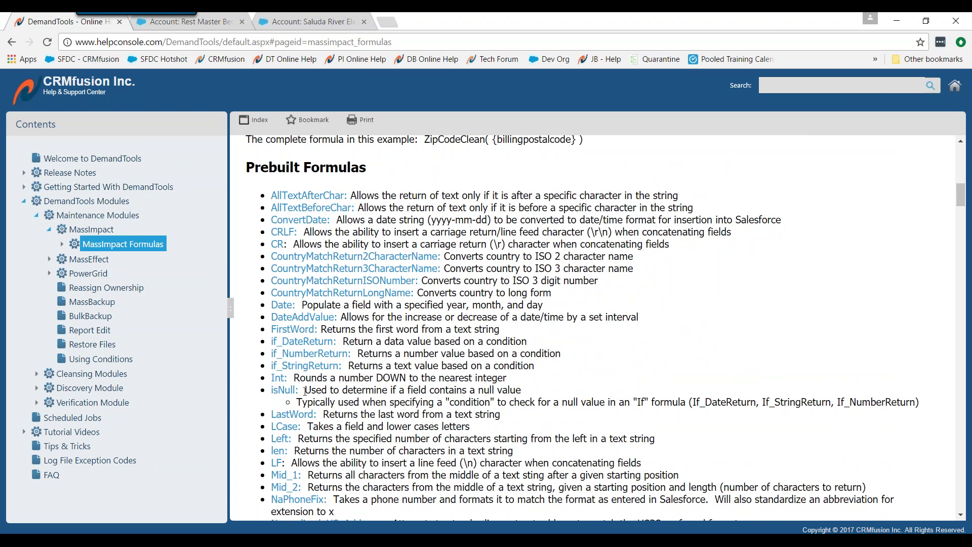
left_click(285, 390)
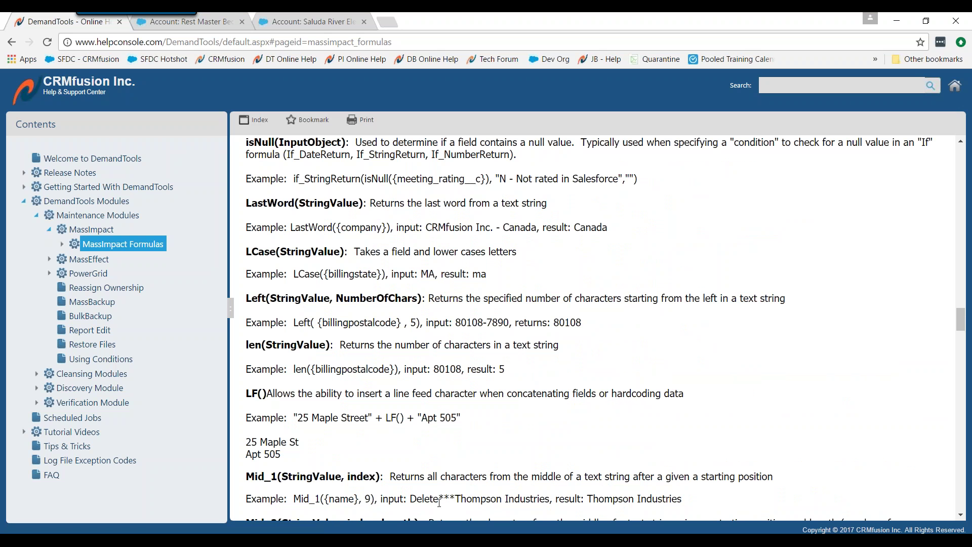
mouse_move(412, 541)
left_click(412, 519)
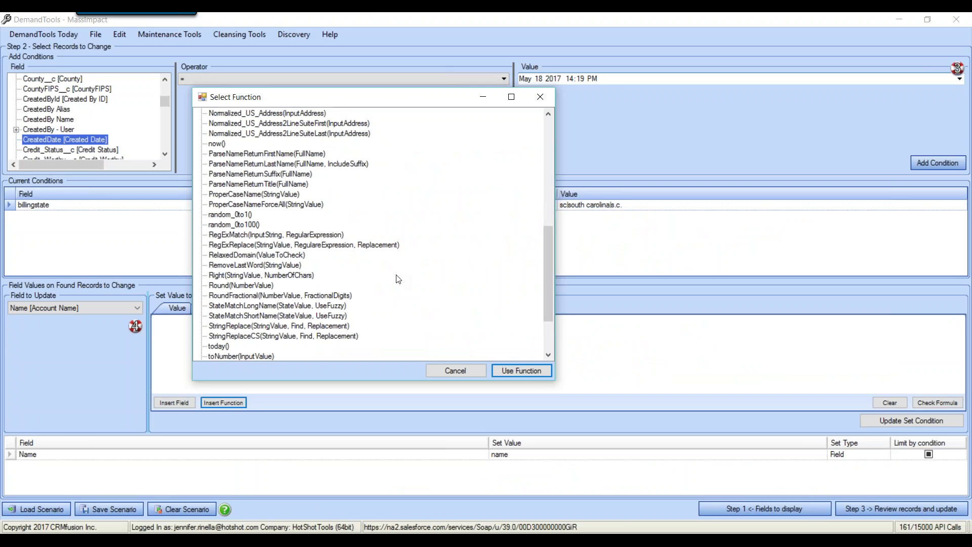
Step: Build the formula ProperCaseName( {name} ) from the function and the Account Name field, and apply it to the existing Name set condition
left_click(249, 195)
left_click(527, 370)
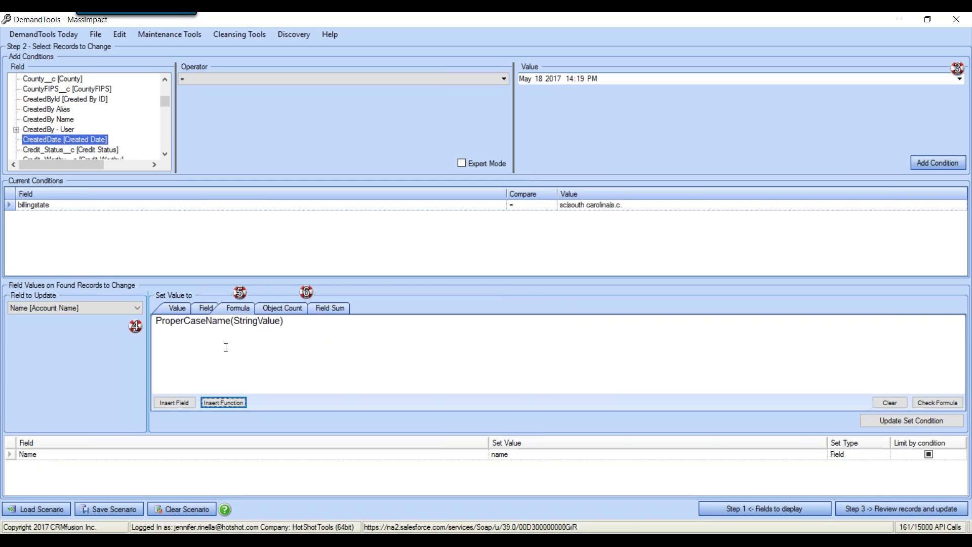
left_click_drag(236, 322, 279, 320)
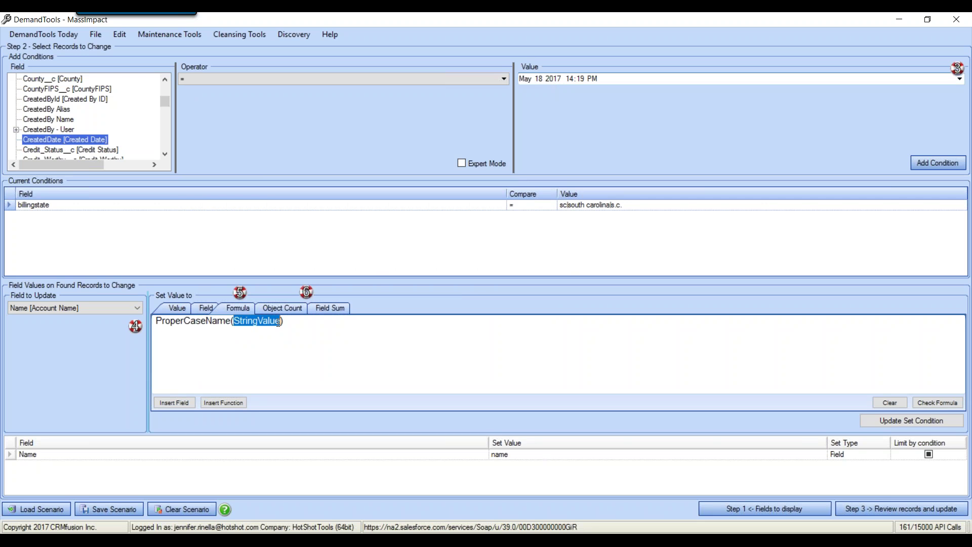
left_click(182, 403)
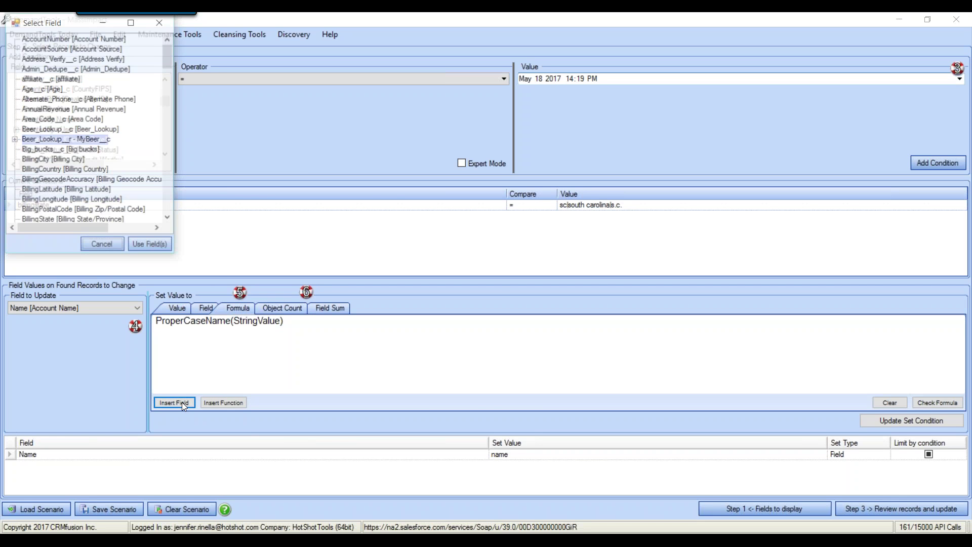
left_click_drag(39, 24, 354, 160)
scroll(409, 309, "down", 15)
scroll(408, 308, "down", 4)
left_click(378, 350)
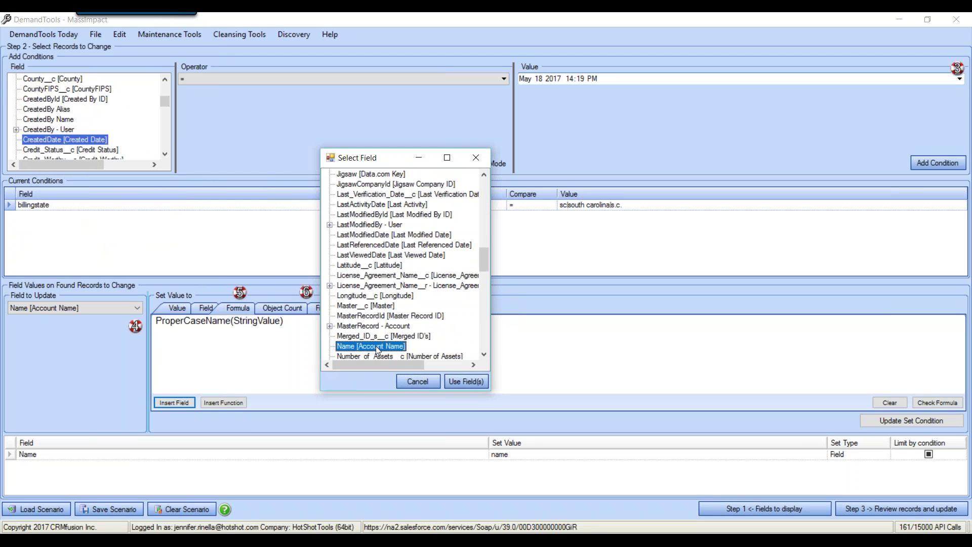
left_click(469, 382)
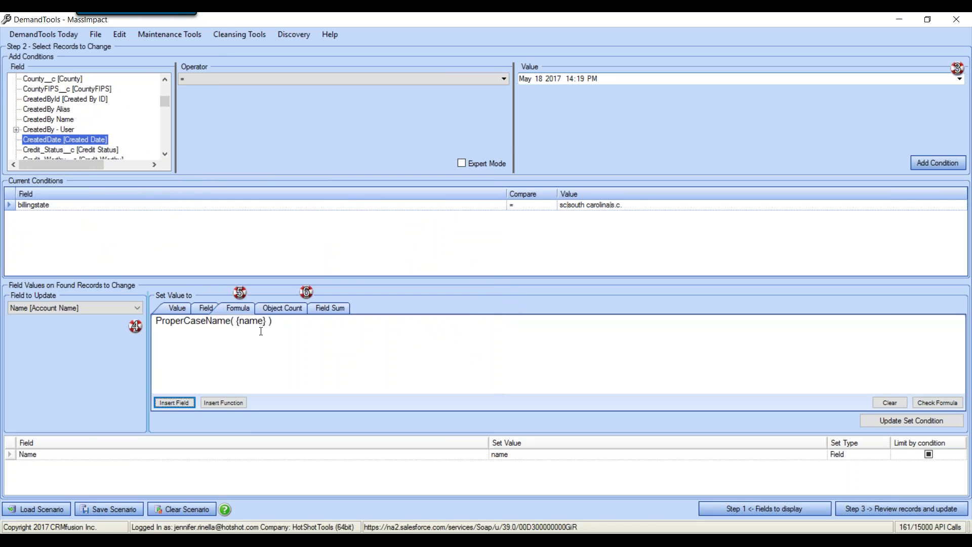
left_click(910, 423)
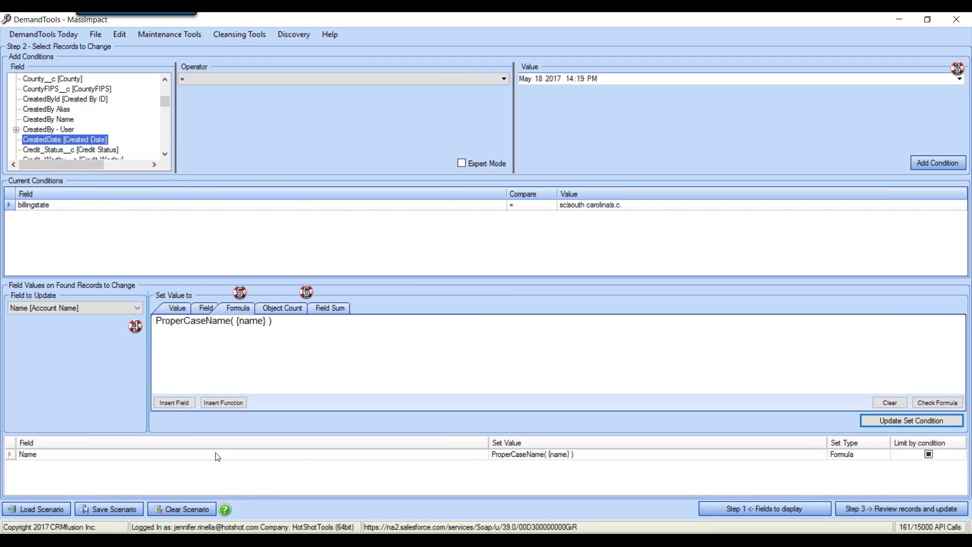
Step: Proceed to reviewing the records, group them by Data Changed and collapse the False group
left_click(884, 510)
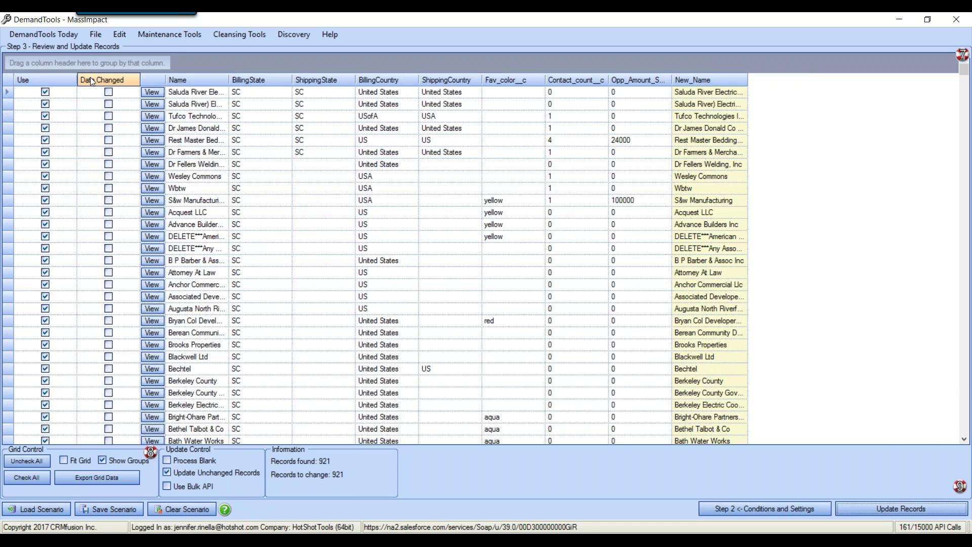
left_click_drag(100, 78, 38, 61)
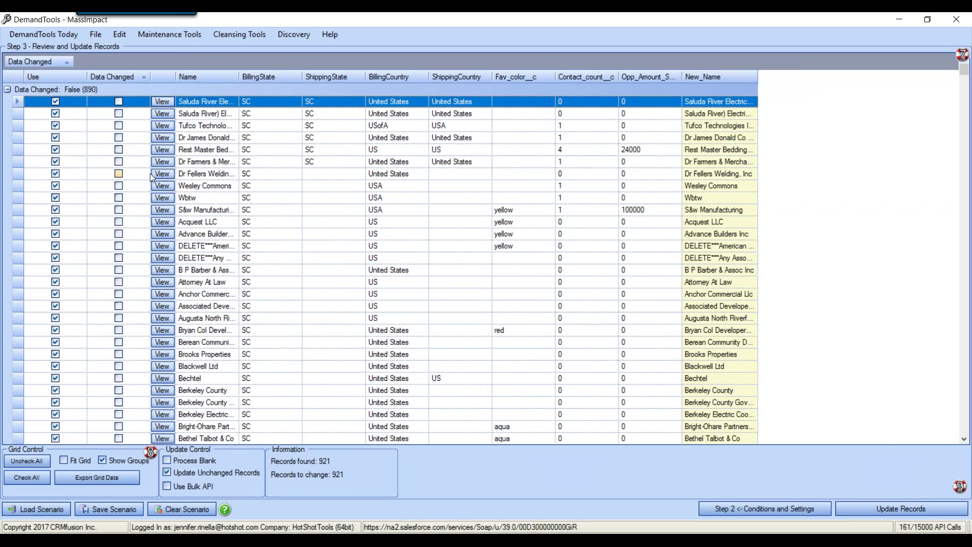
left_click(7, 90)
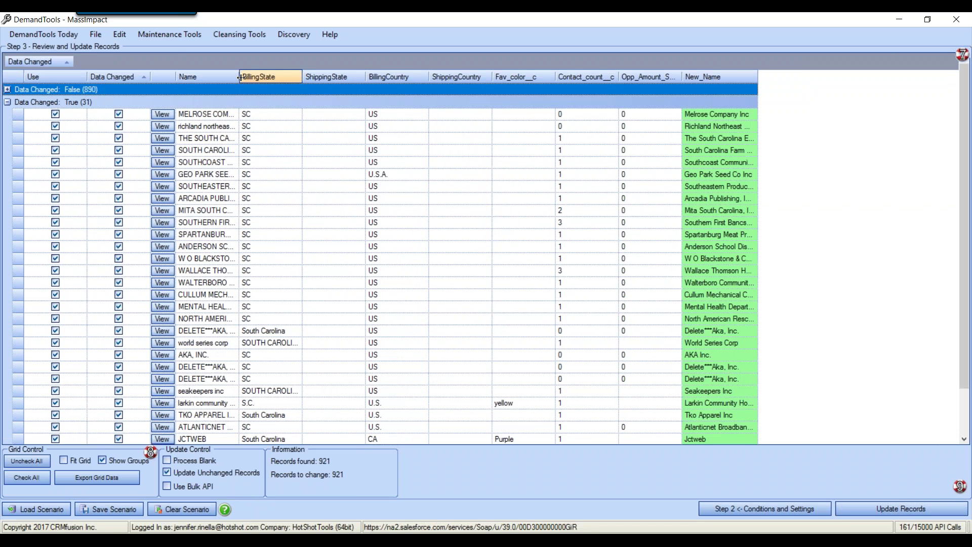
Step: Widen the Name and New_Name columns, sort the records ascending by New_Name, and select the AKA, INC. row
left_click_drag(239, 76, 283, 77)
left_click(801, 77)
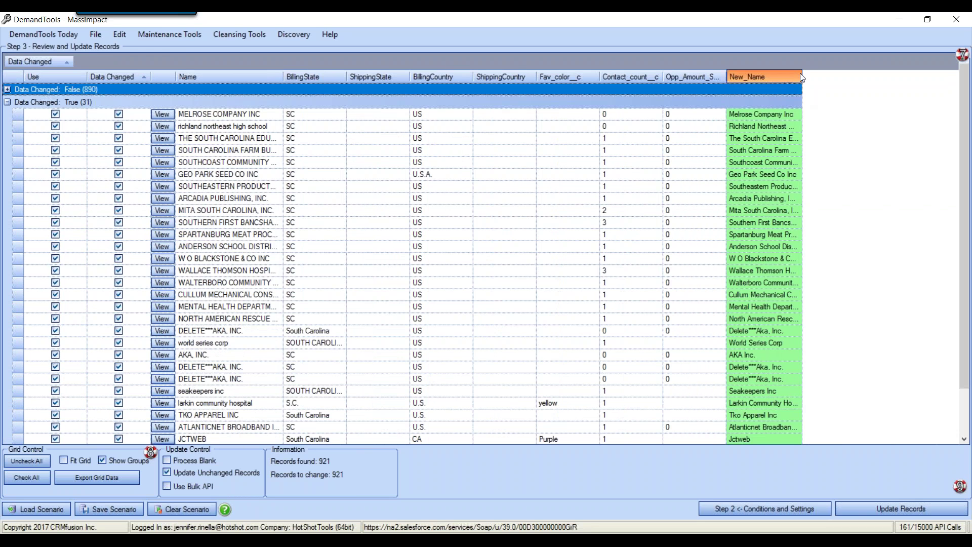
left_click_drag(803, 76, 841, 76)
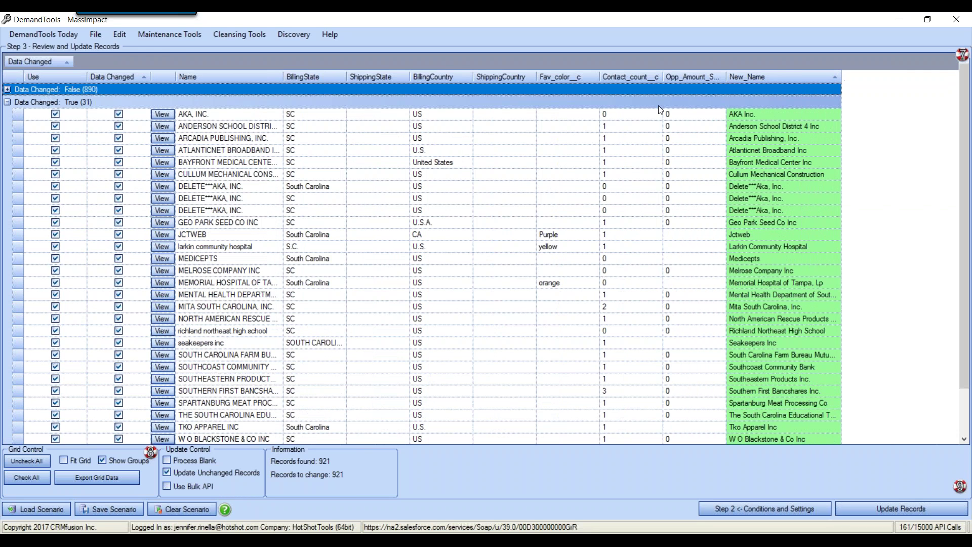
left_click(794, 73)
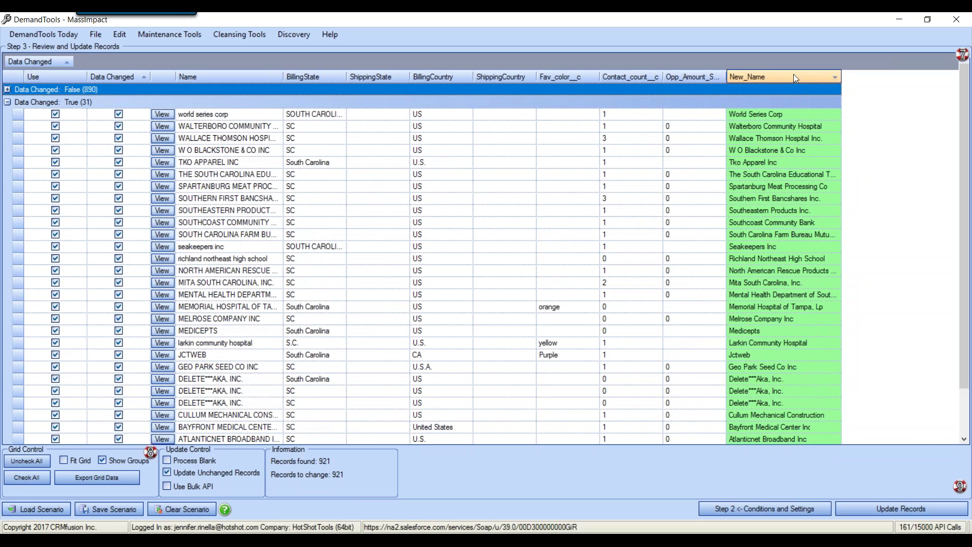
left_click(789, 77)
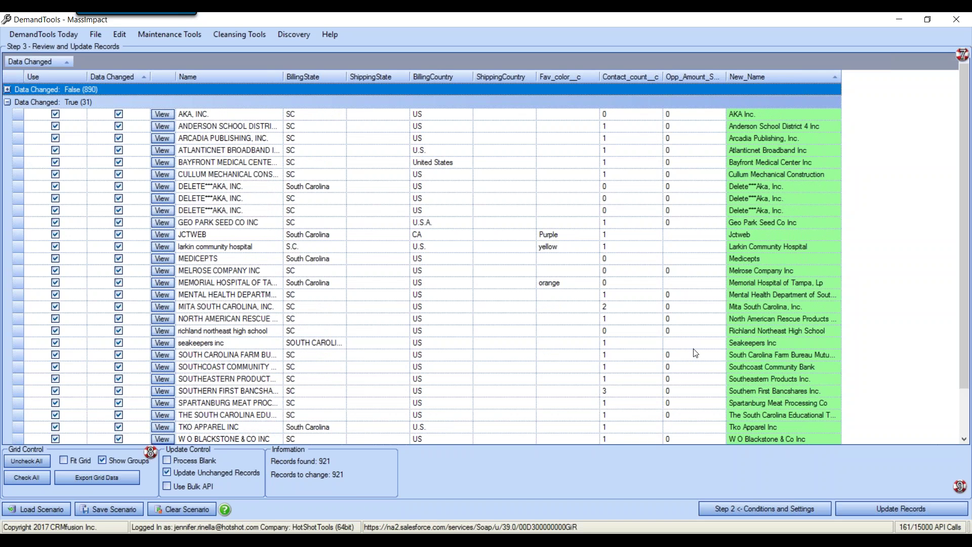
left_click_drag(283, 77, 300, 77)
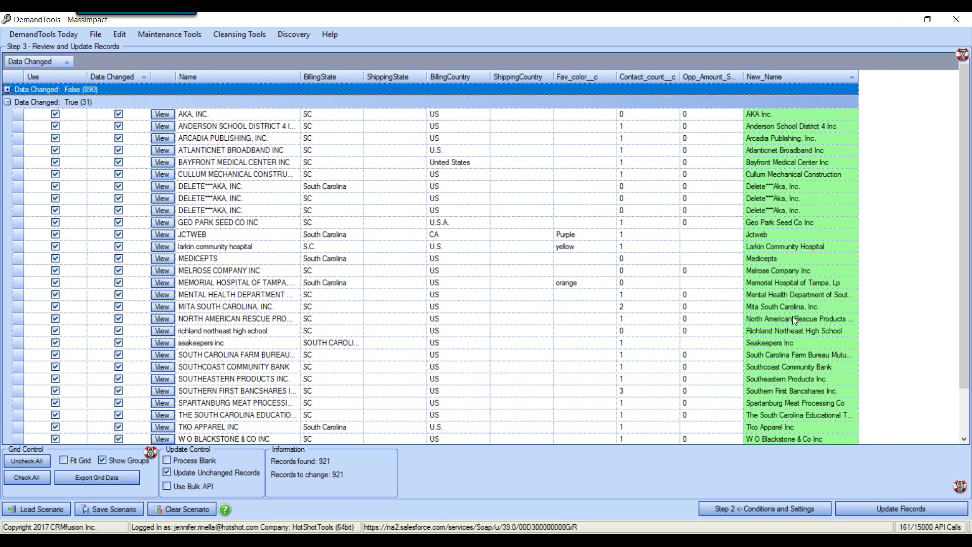
left_click(15, 115)
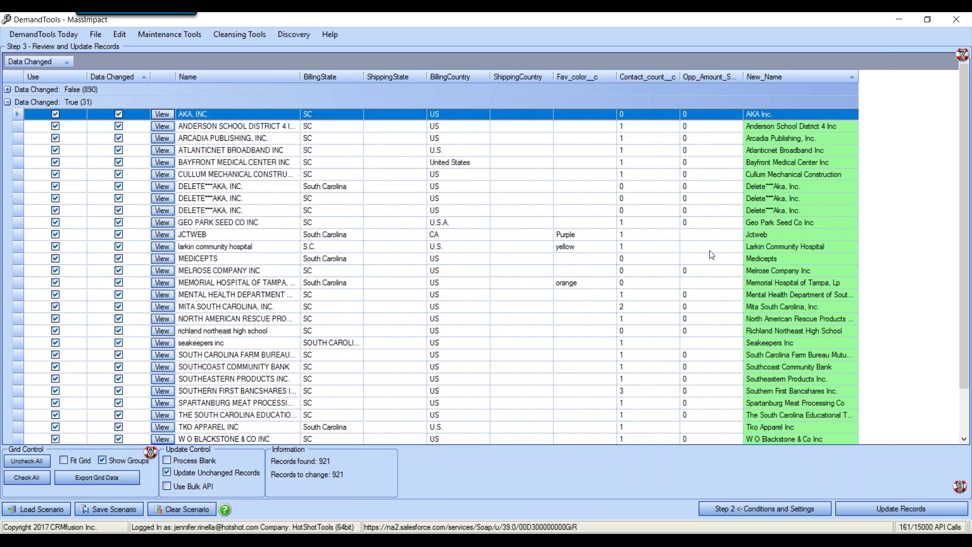
Step: Open the ProperCaseOverrides text file from Documents\DemandToolsData\ReplaceList in File Explorer and maximize its Notepad window
left_click(304, 540)
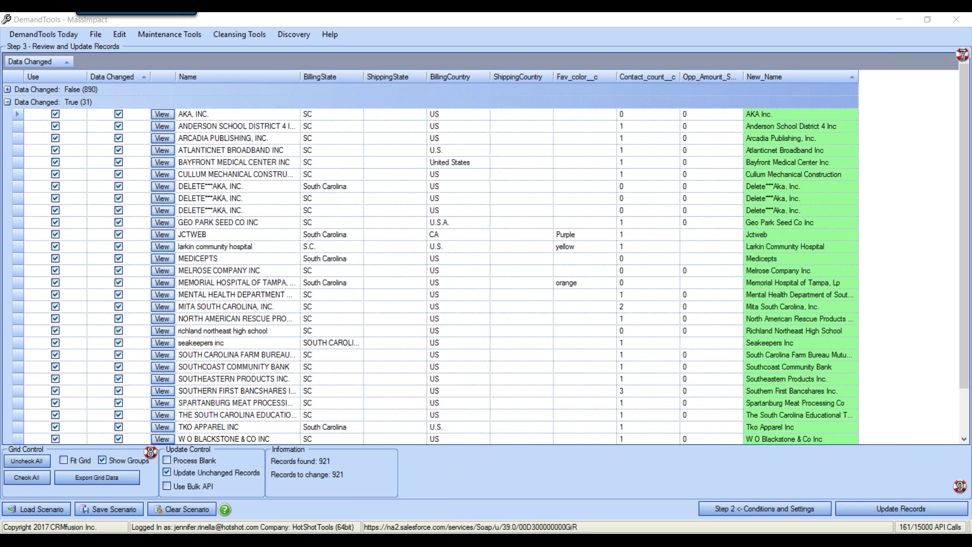
double_click(240, 261)
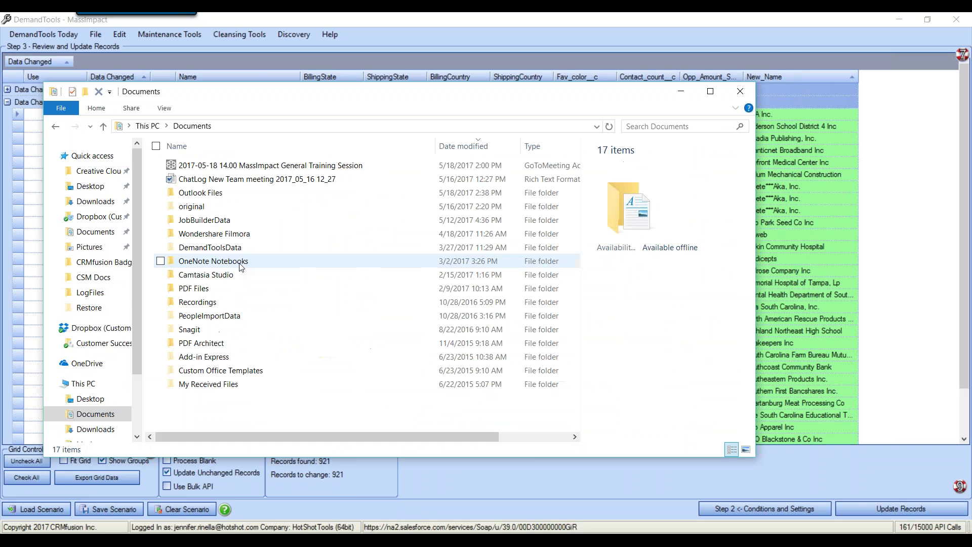
double_click(238, 248)
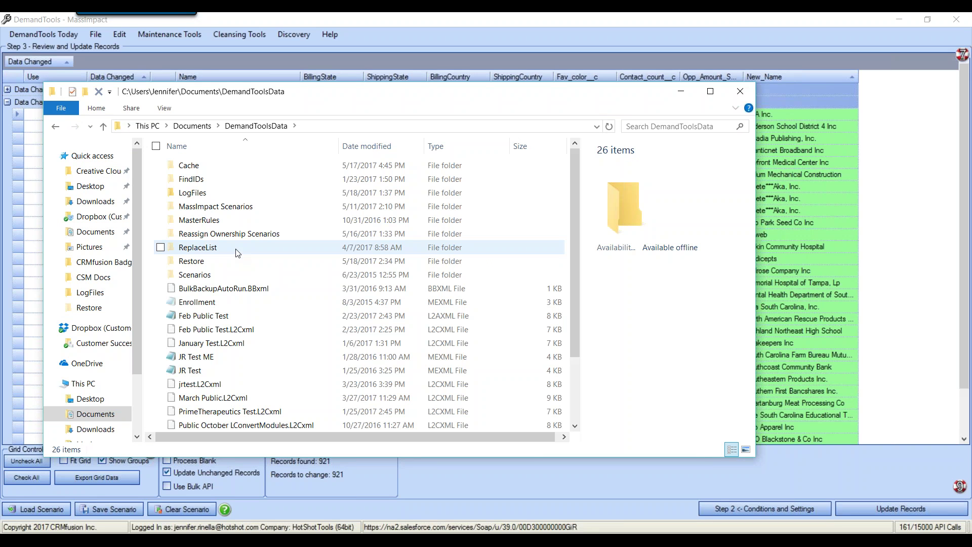
double_click(206, 248)
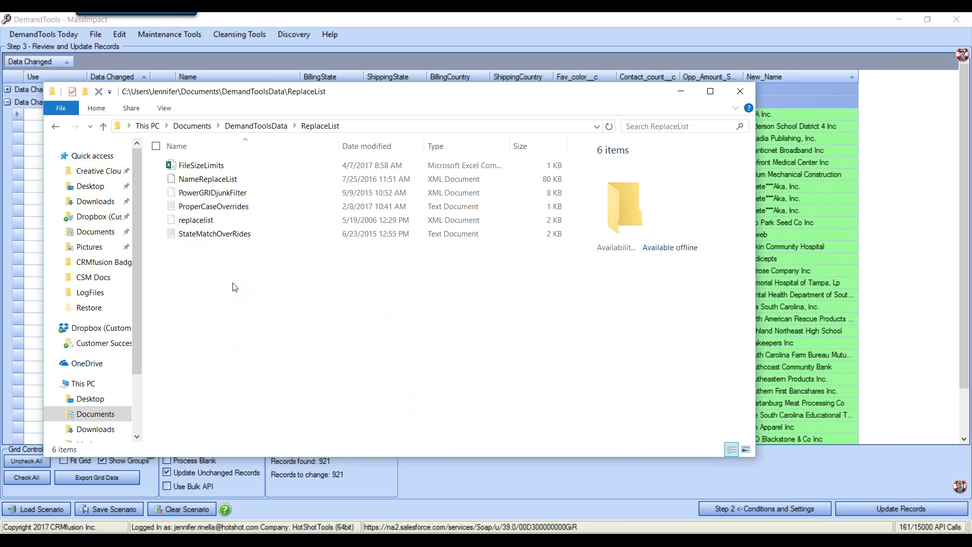
double_click(225, 210)
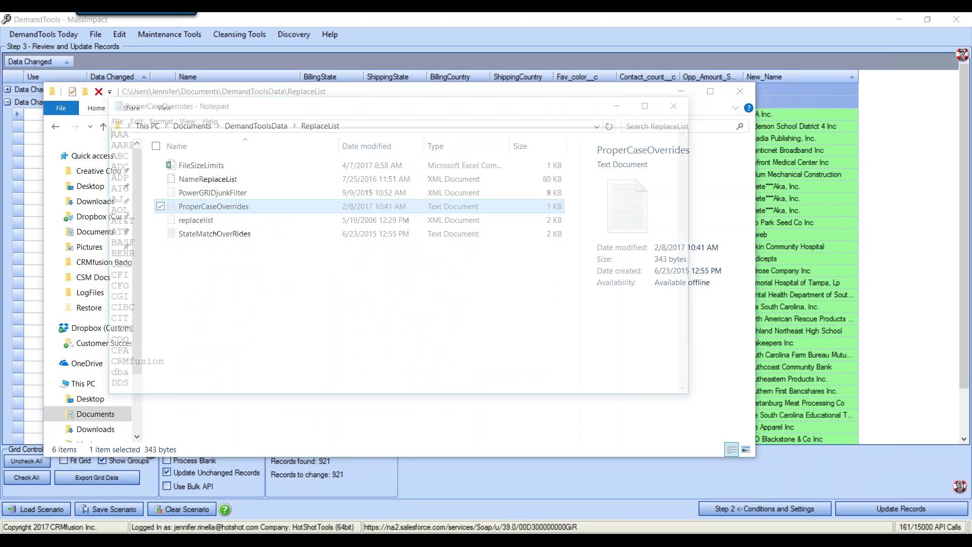
left_click(651, 99)
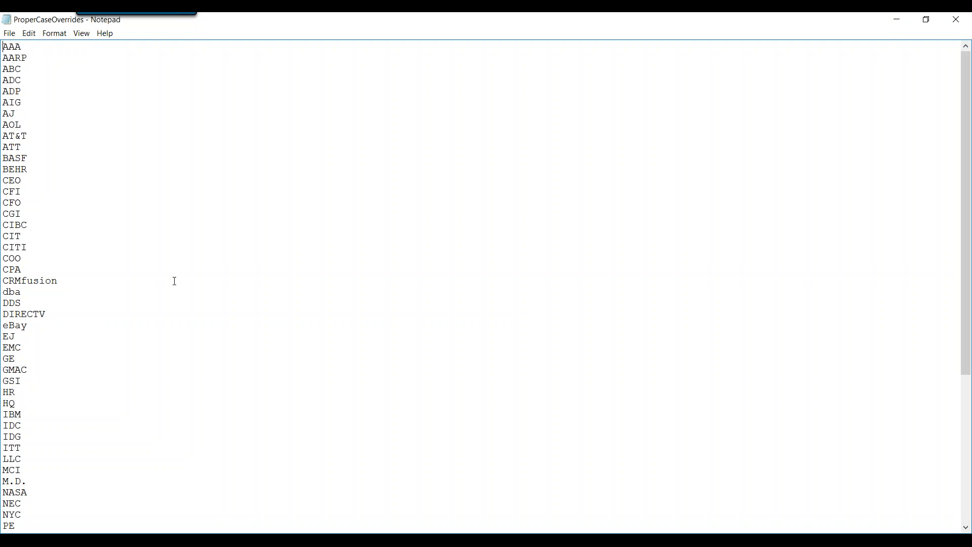
Step: Examine the override words through the end of the ProperCaseOverrides list, and close Notepad and File Explorer to return to DemandTools
scroll(81, 247, "down", 7)
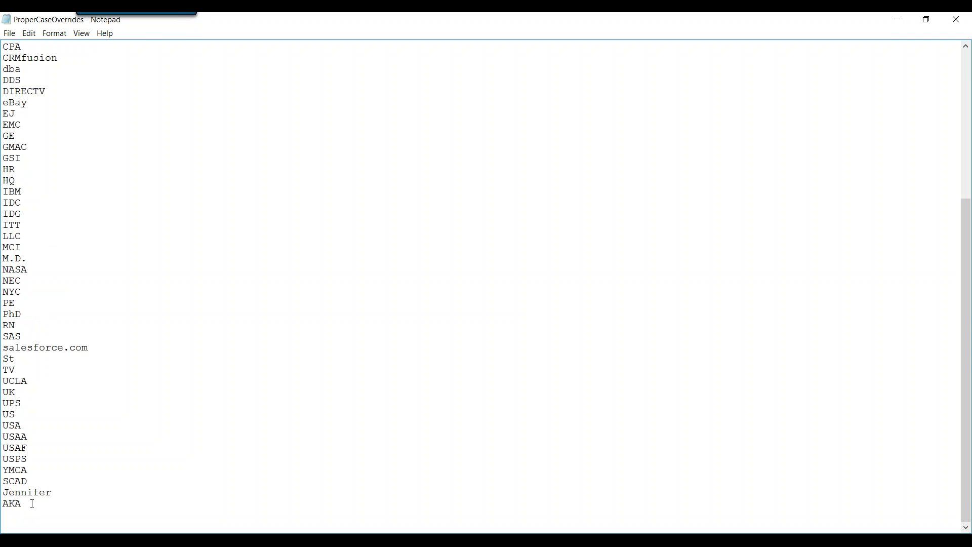
left_click_drag(4, 492, 71, 496)
left_click(93, 483)
left_click_drag(23, 503, 2, 504)
left_click(23, 507)
left_click_drag(22, 315, 5, 313)
mouse_move(16, 370)
left_mouse_down()
mouse_move(4, 370)
mouse_move(4, 381)
left_mouse_up()
scroll(24, 368, "up", 7)
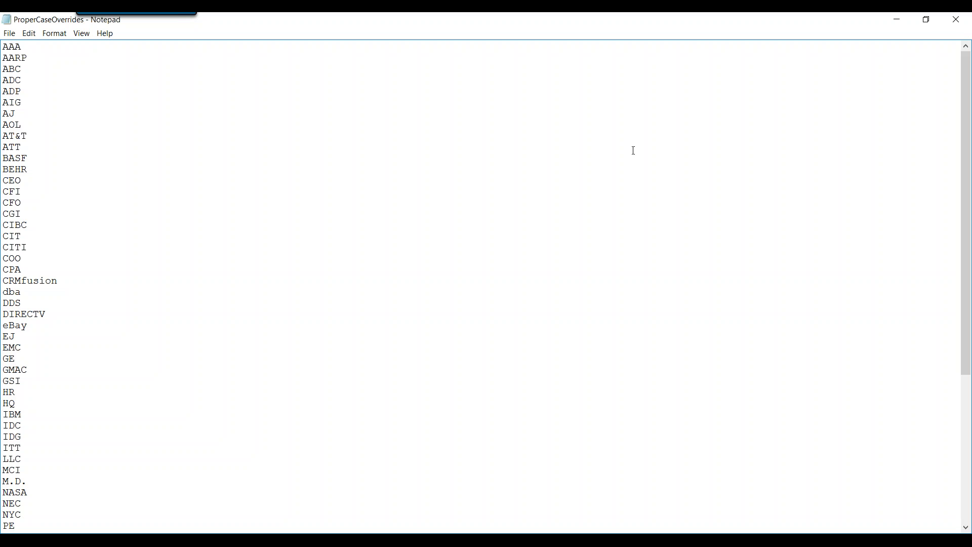
double_click(722, 24)
left_click(897, 154)
left_click(740, 92)
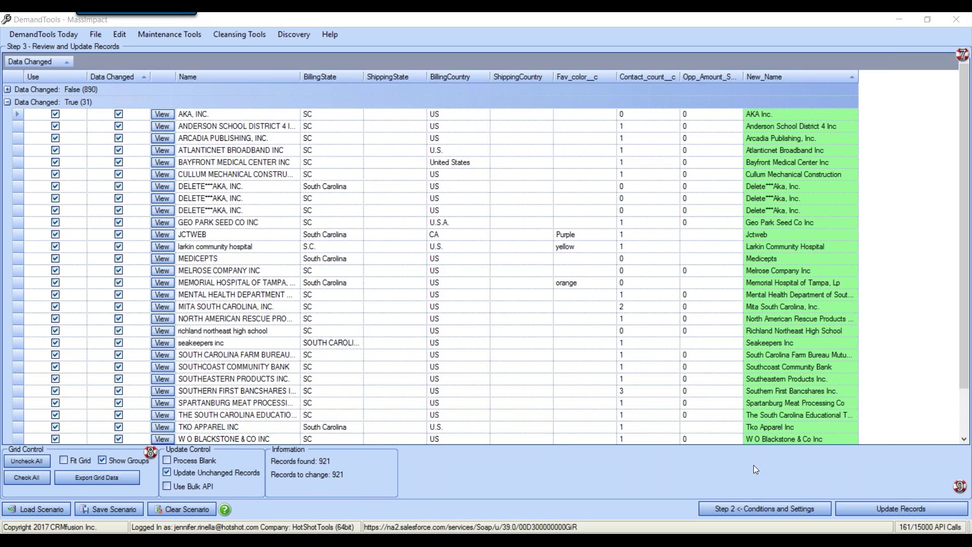
Step: Return to Conditions and Settings and set up a formula with BillingCountry as the field to update
left_click(736, 509)
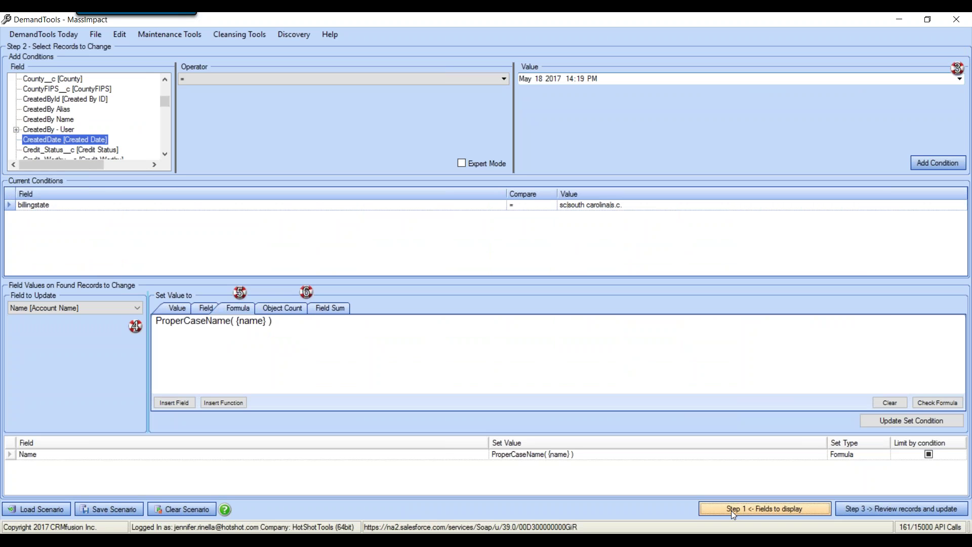
left_click(135, 307)
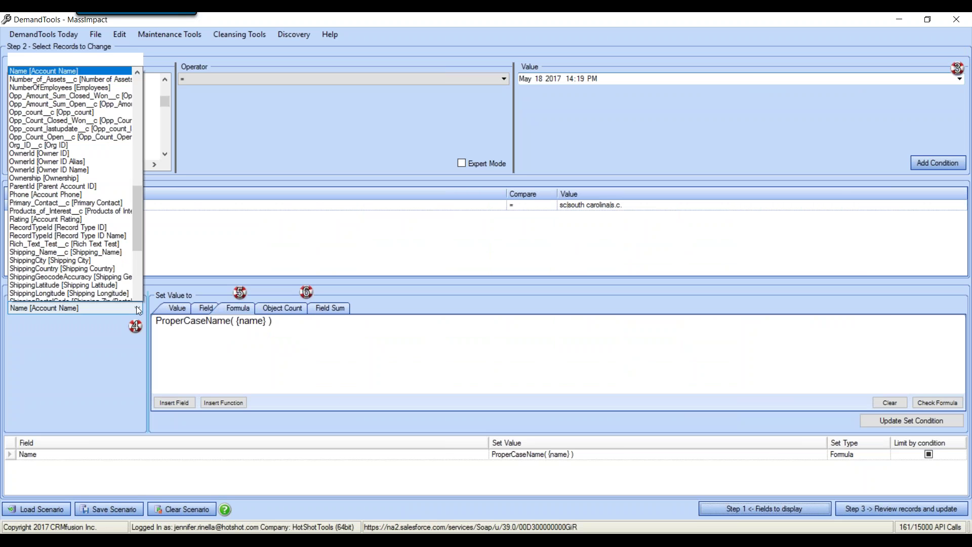
scroll(46, 152, "up", 5)
scroll(43, 130, "up", 6)
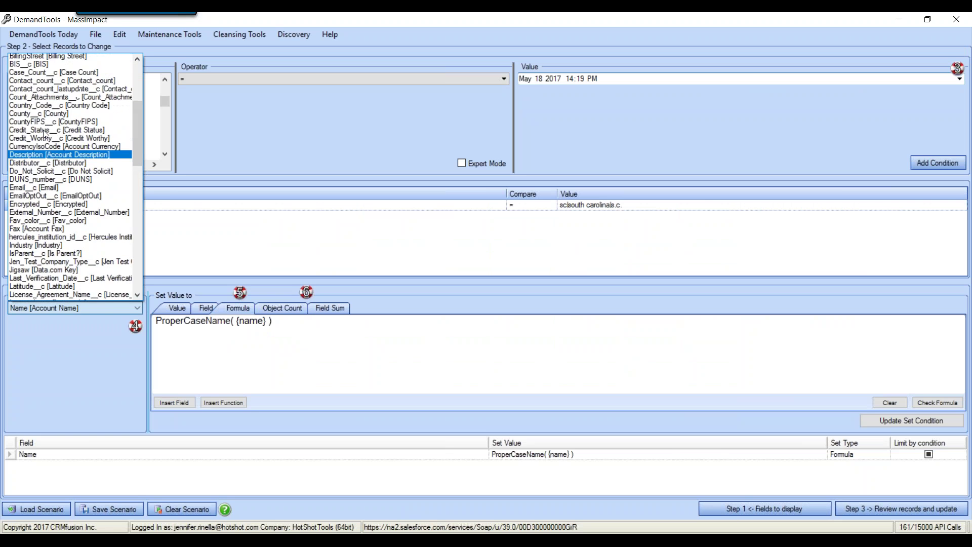
left_click(50, 138)
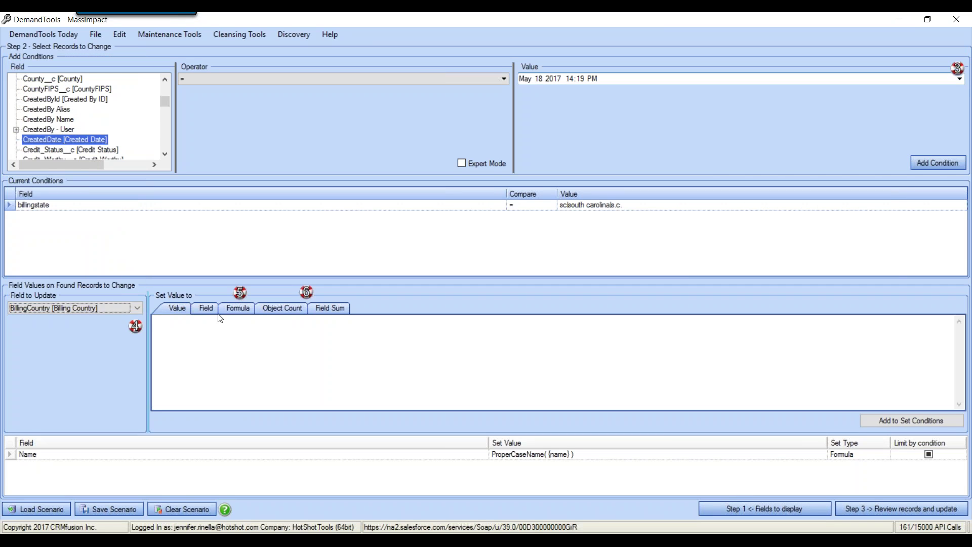
left_click(238, 309)
Step: Look through the CountryMatch functions in the enlarged function list and insert CountryMatchReturnLongName into the formula
left_click(237, 405)
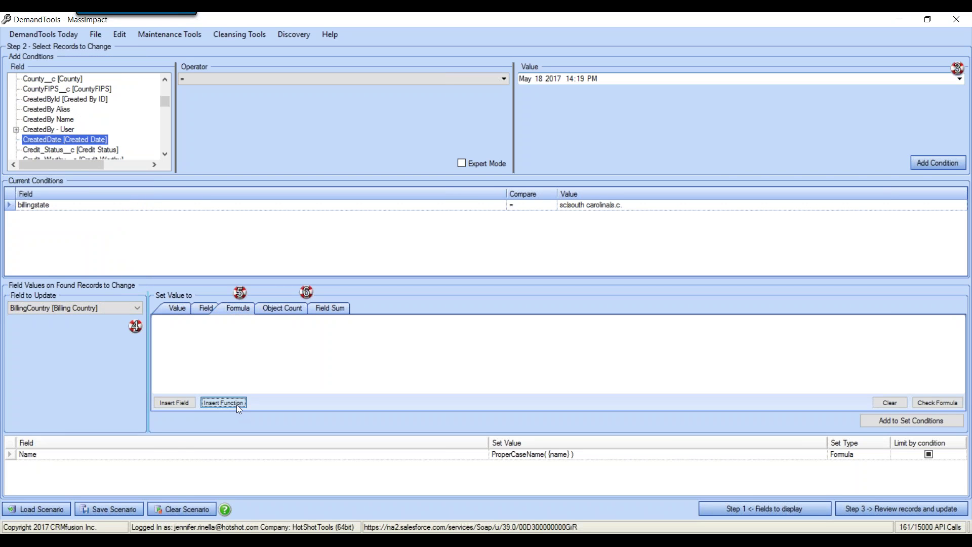
left_click_drag(113, 290, 199, 196)
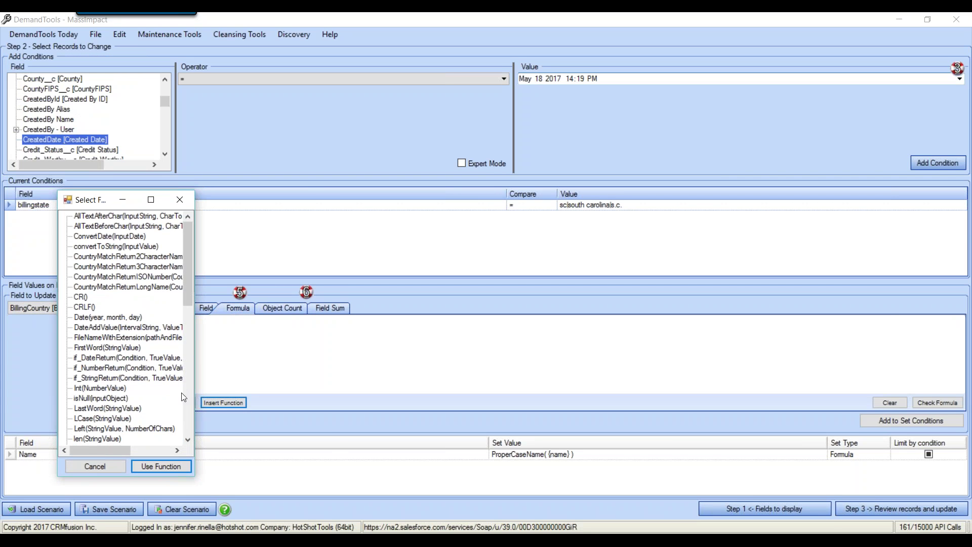
left_click_drag(194, 393, 329, 392)
left_click(163, 256)
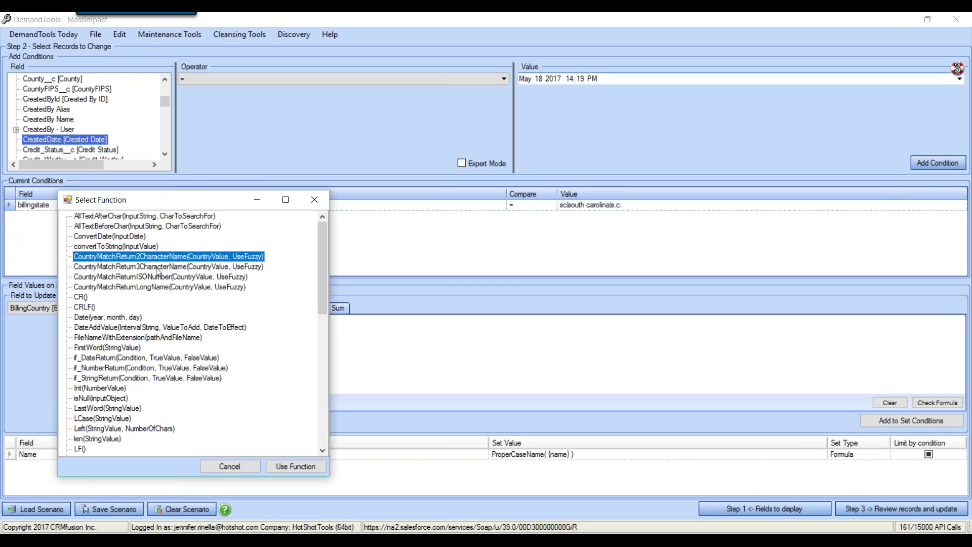
left_click(159, 267)
left_click(154, 278)
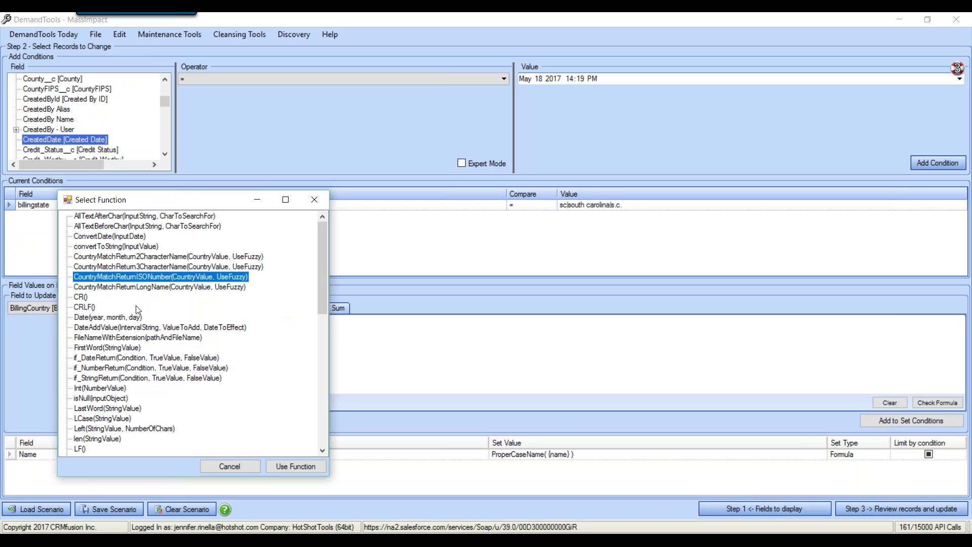
left_click(162, 290)
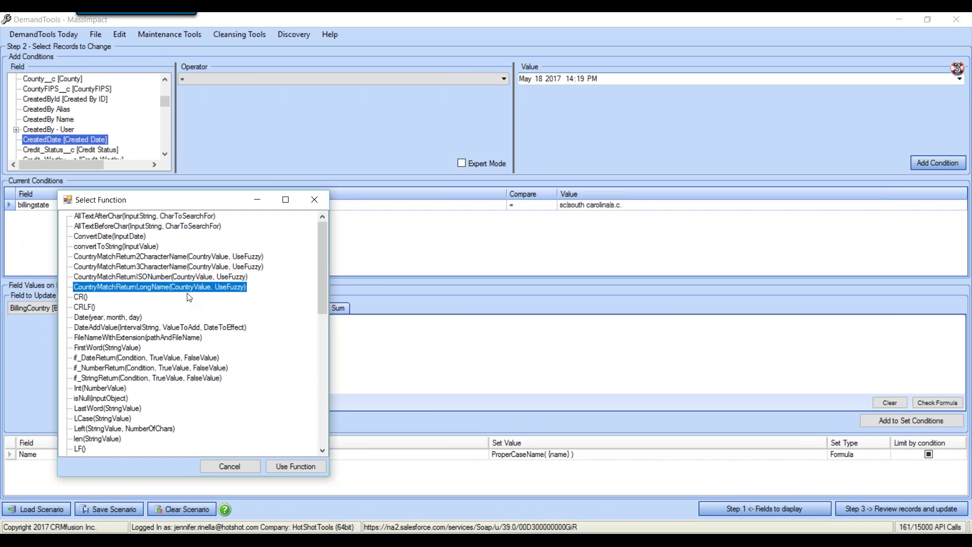
left_click(295, 466)
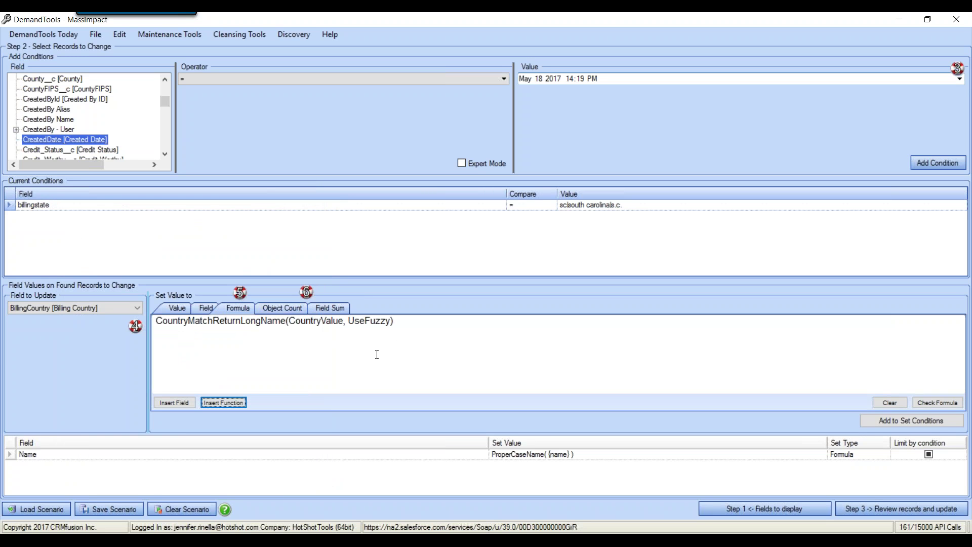
Step: Replace the formula's CountryValue placeholder with the BillingCountry field and select the UseFuzzy placeholder
left_click_drag(289, 320, 344, 321)
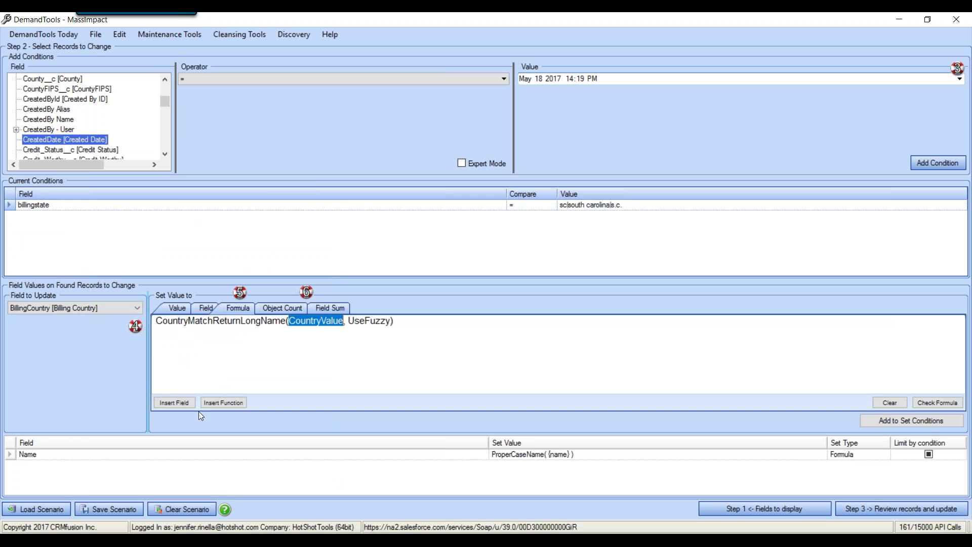
left_click(186, 403)
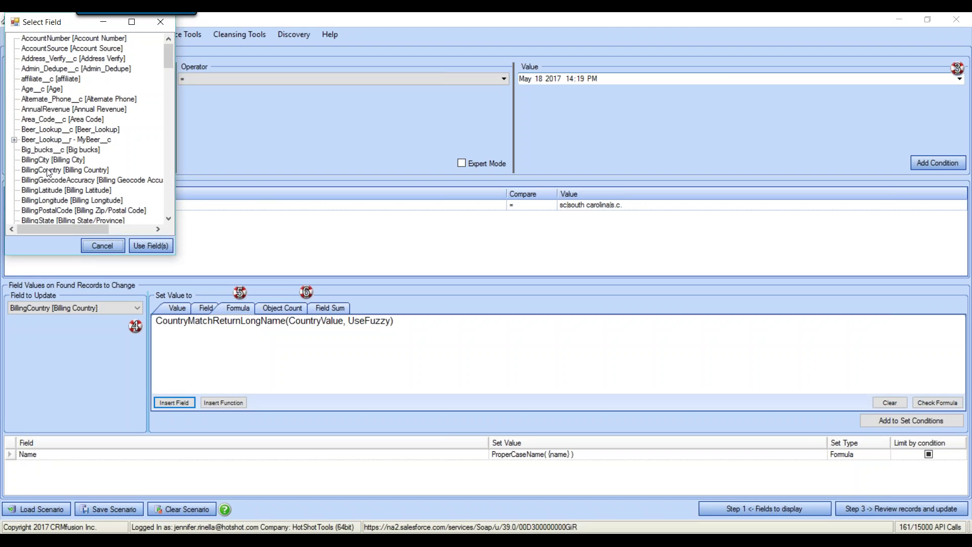
left_click(49, 172)
left_click(151, 245)
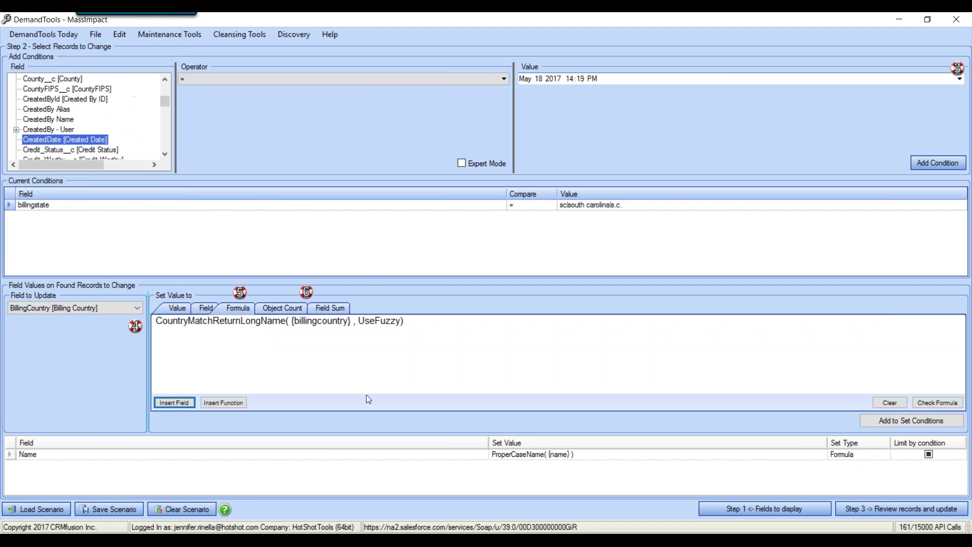
left_click_drag(359, 320, 400, 322)
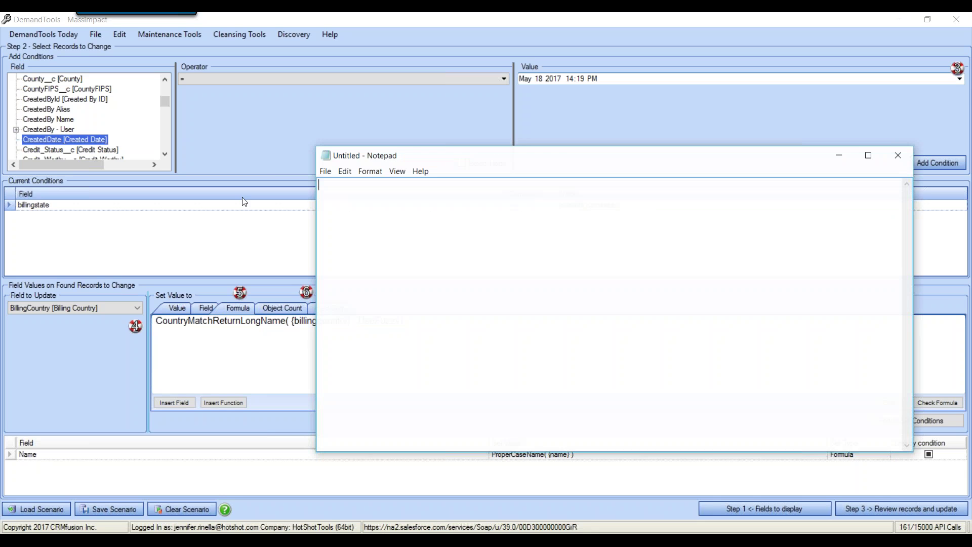
Step: In a blank Notepad document, write United States and the misspelling Untied States, and delete the correctly spelled text
left_click_drag(422, 162, 343, 150)
type("United States   ")
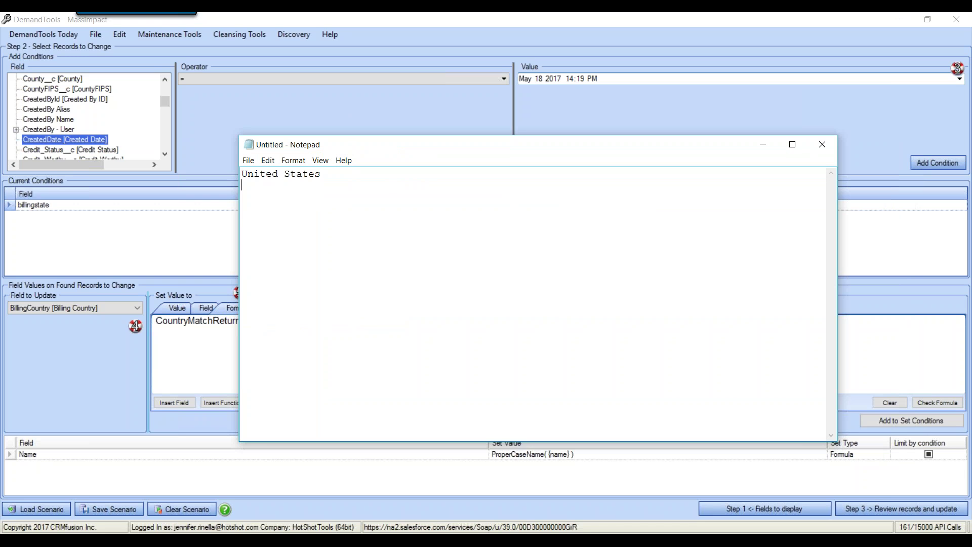
type("Untied States")
left_click_drag(323, 174, 237, 180)
key("Delete")
left_click_drag(336, 181, 241, 175)
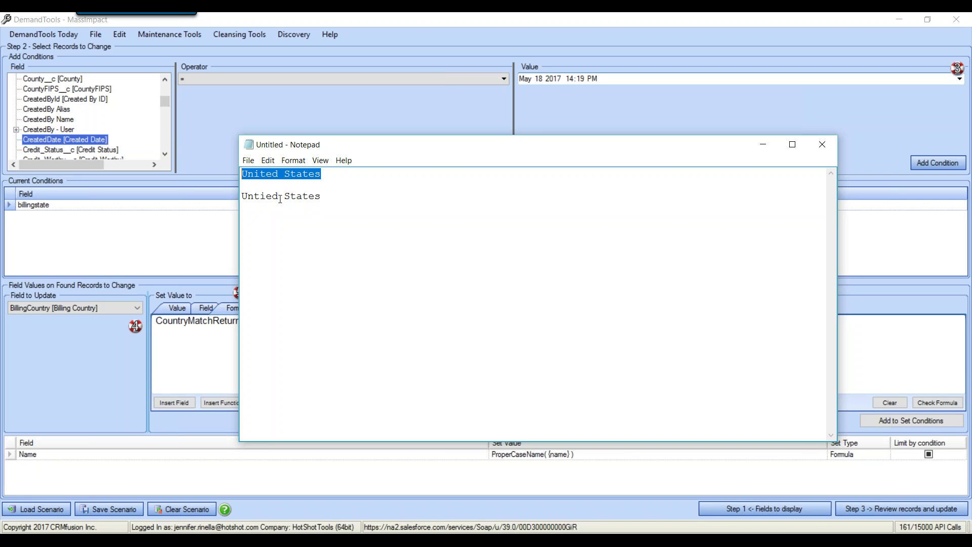
key("Delete")
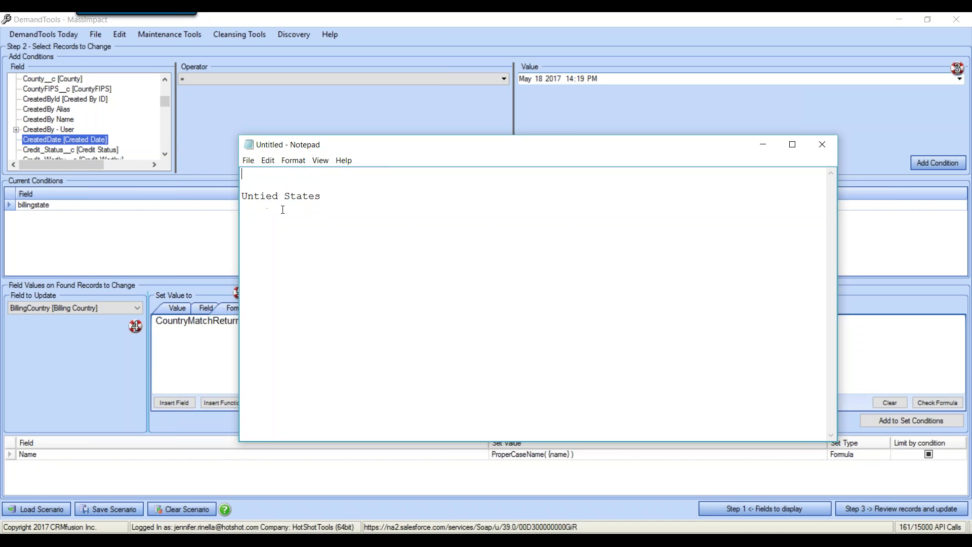
Step: In the Notepad document, add Untdsts below Untied States and write United States at the top followed by blank lines
left_click(280, 199)
left_click(337, 200)
type("Untdsts")
left_click(258, 179)
type("United States")
key("Return")
key("Return")
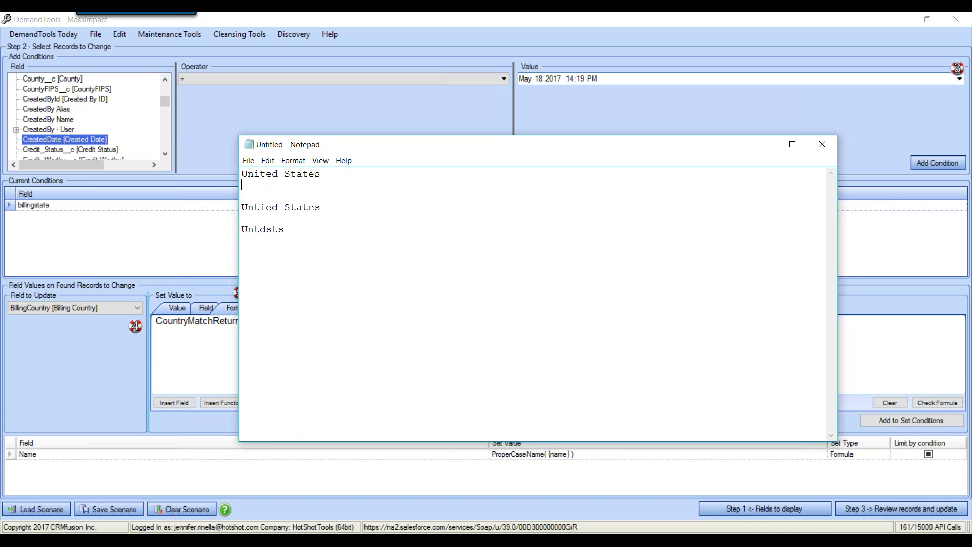
Step: Write the abbreviation UntdSts below United States, highlight both abbreviated spellings in turn, and minimize Notepad
type("UntdSt")
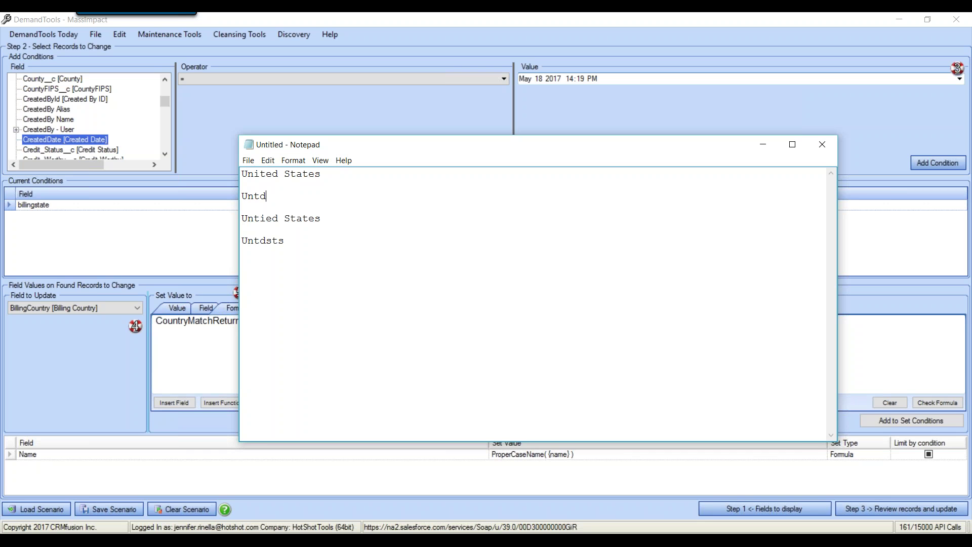
type("s")
left_click_drag(285, 240, 242, 240)
left_click_drag(285, 196, 248, 196)
left_click(763, 144)
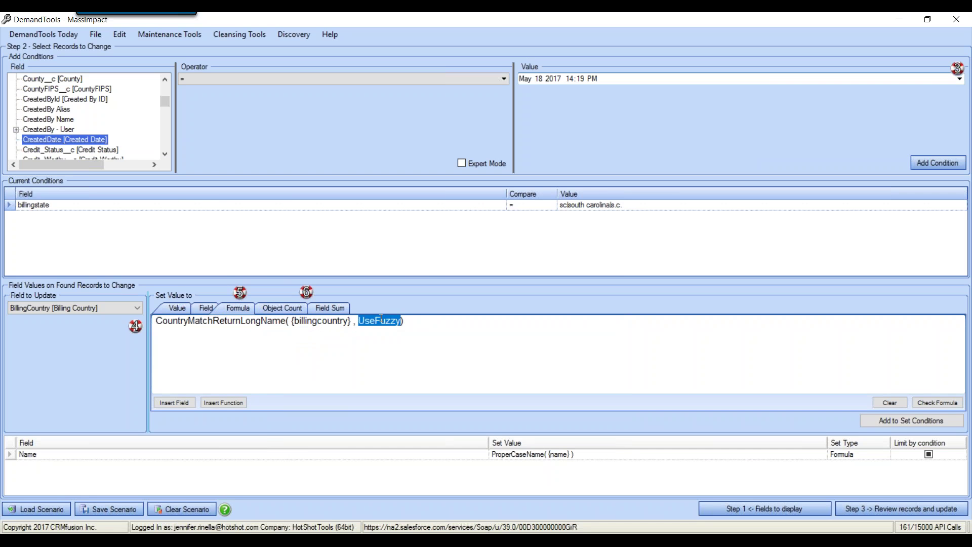
Step: Replace the formula's UseFuzzy placeholder with false and add the BillingCountry formula to the set conditions
key("BackSpace")
type("false")
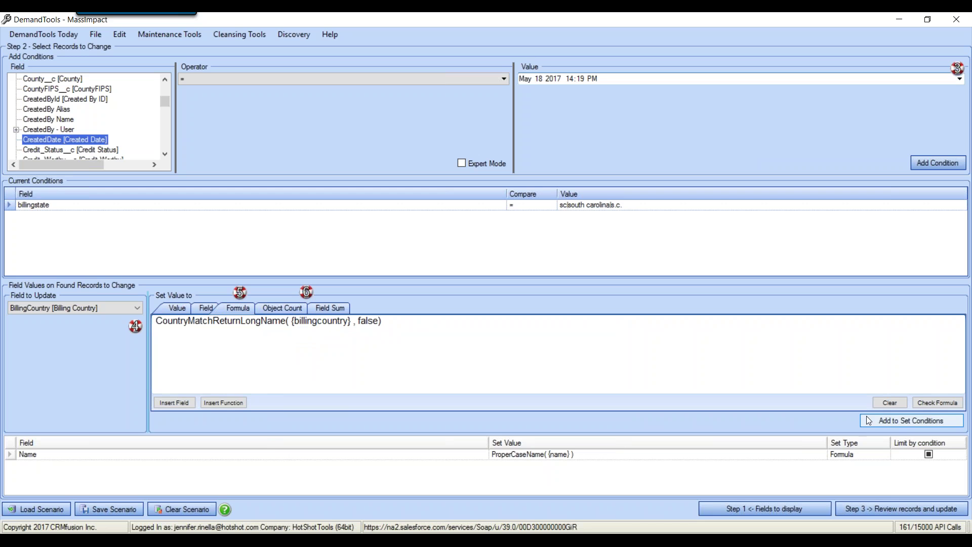
left_click(892, 418)
Step: Remove the Name ProperCaseName entry from the set conditions and proceed to reviewing the records
left_click(24, 455)
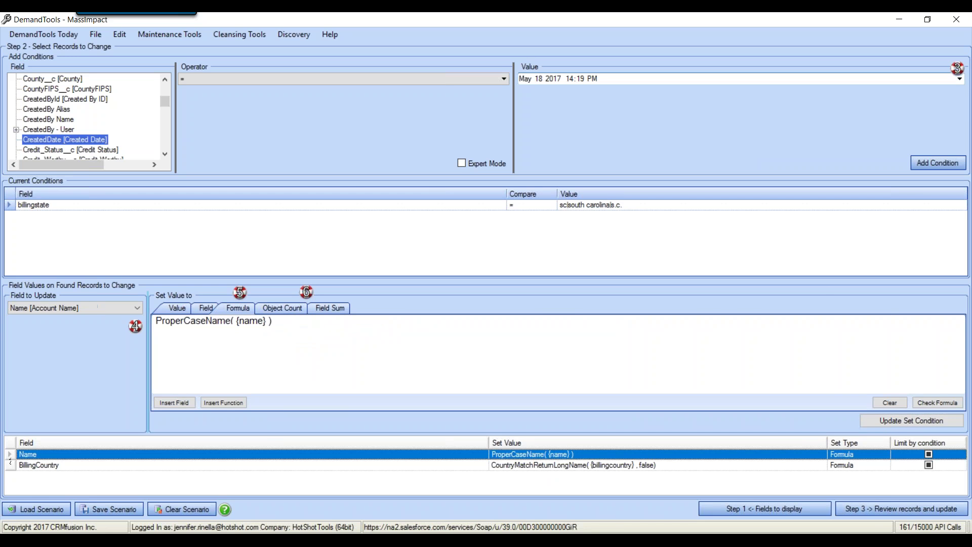
key("Delete")
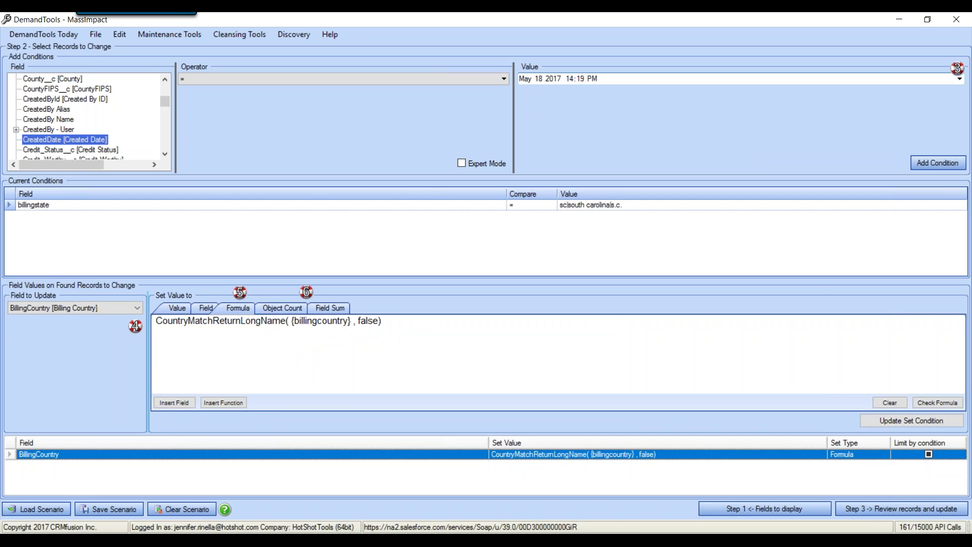
left_click(869, 512)
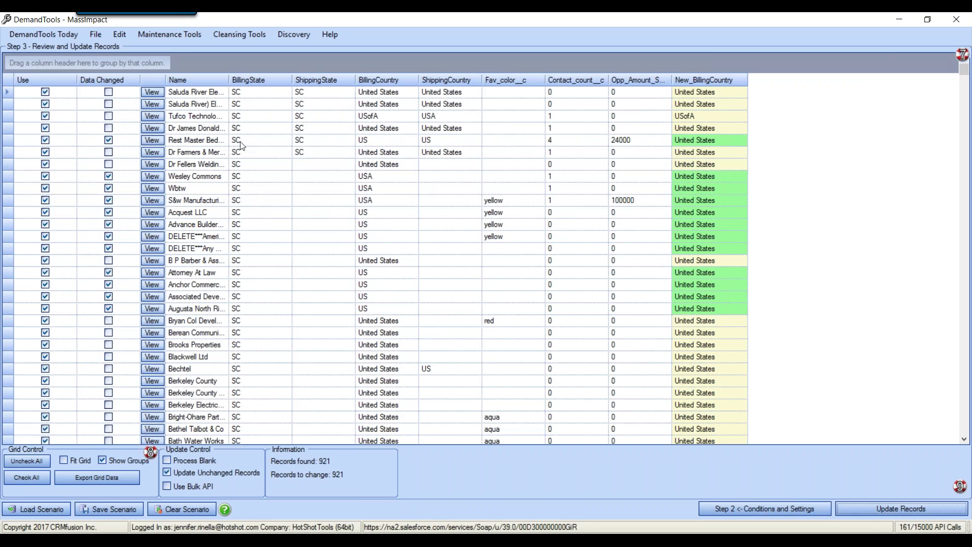
Step: Group the review records by Data Changed, then by BillingCountry within it
left_click_drag(112, 81, 124, 64)
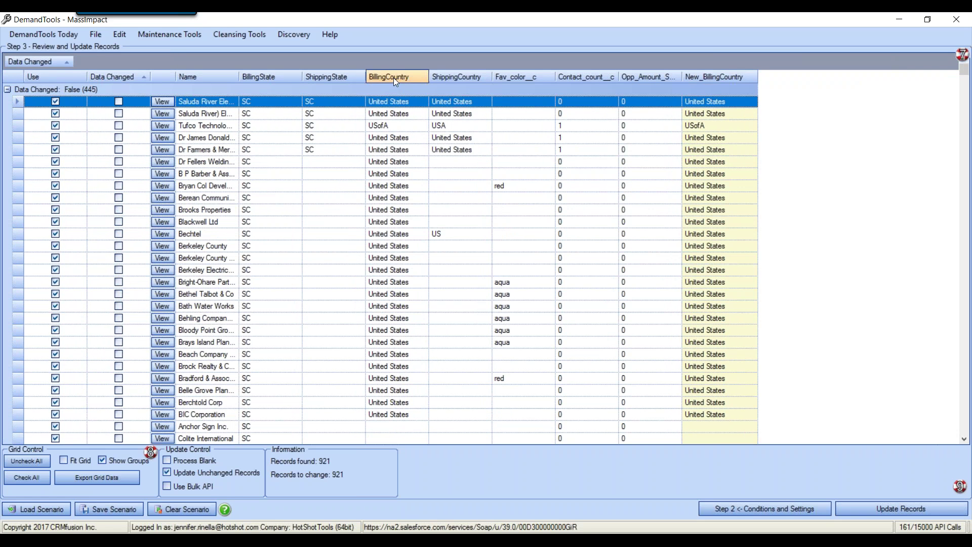
left_click_drag(400, 79, 397, 67)
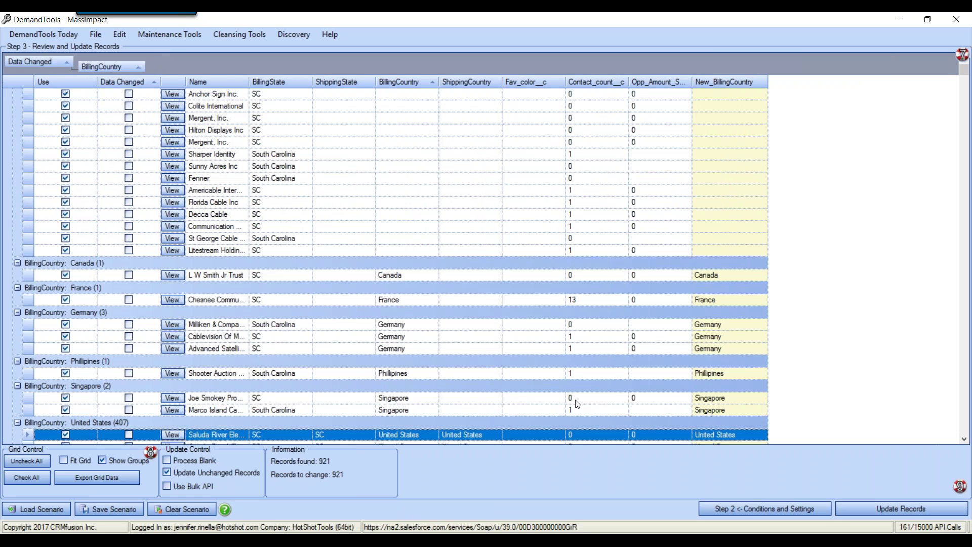
scroll(577, 404, "up", 2)
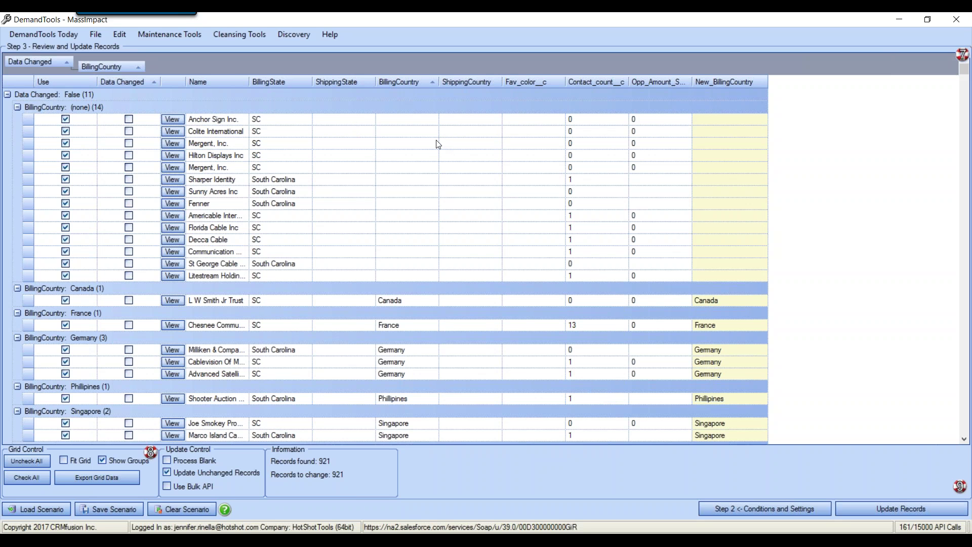
Step: Review the unchanged records country by country, collapsing each BillingCountry group from the blank one through USofA
left_click(18, 107)
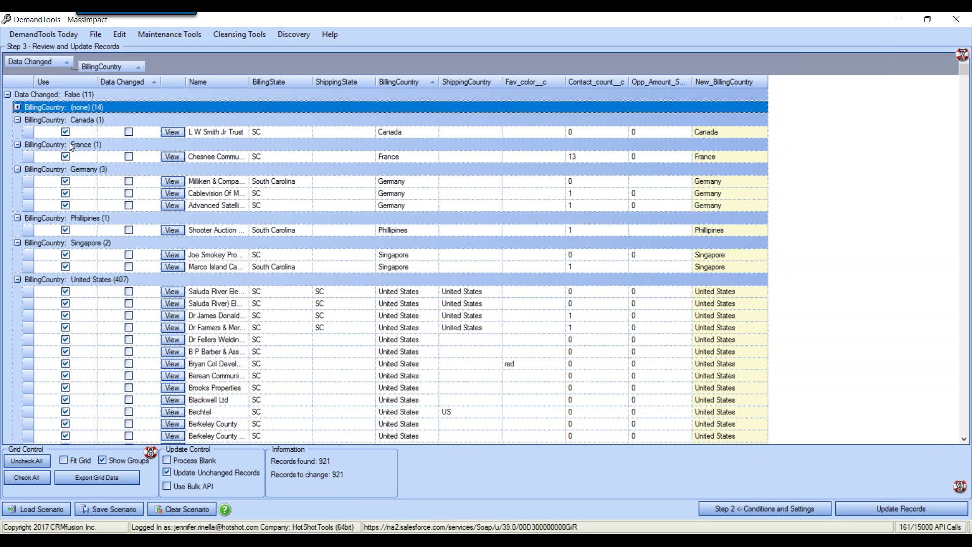
left_click(18, 120)
left_click(18, 132)
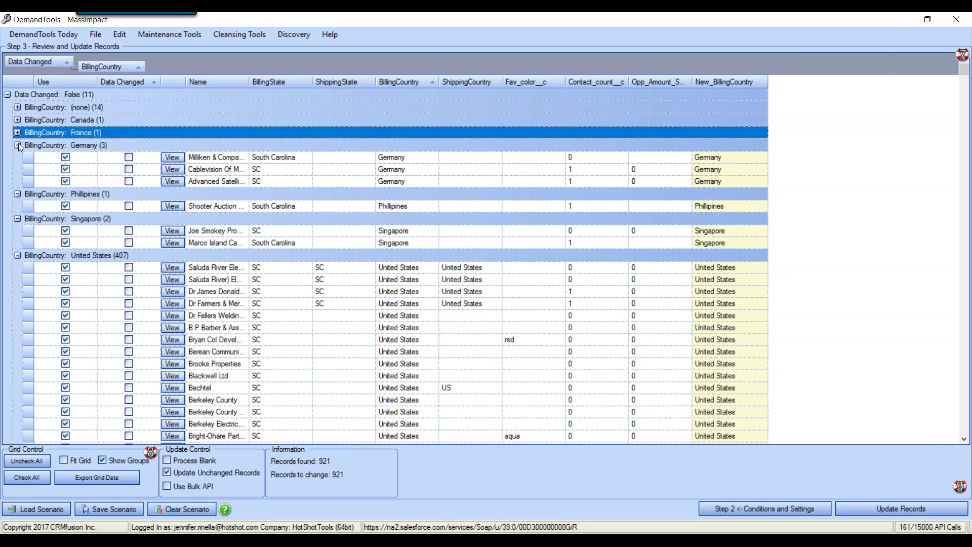
left_click(17, 145)
left_click(18, 158)
left_click(18, 170)
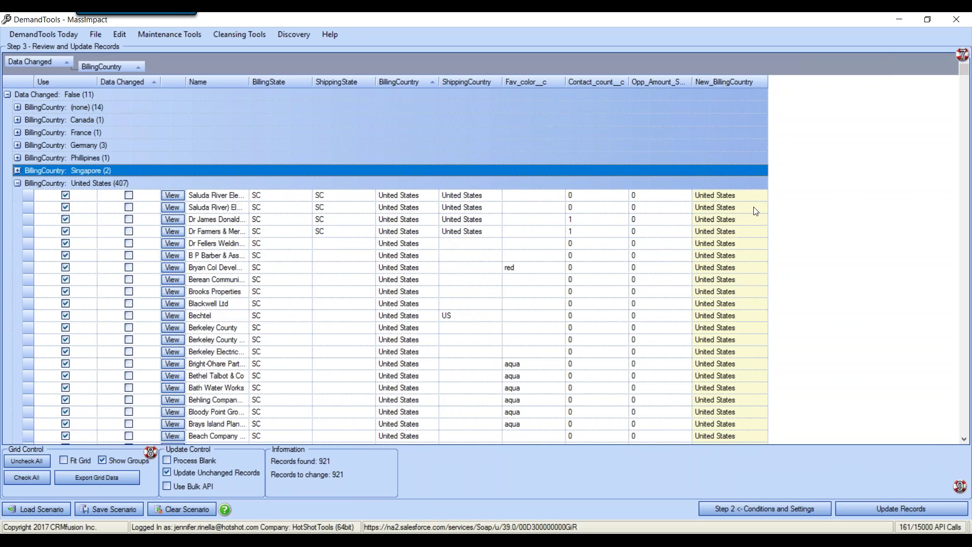
left_click(18, 184)
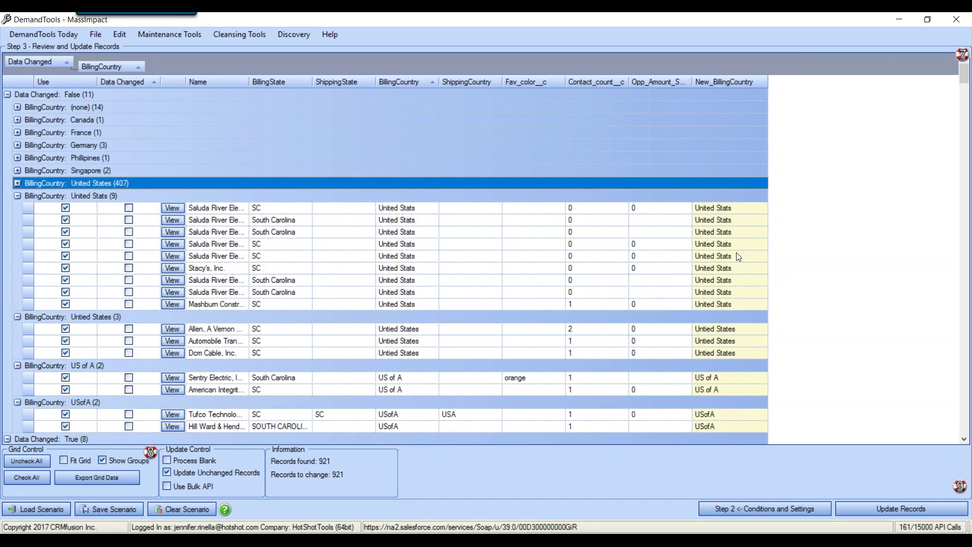
left_click(18, 196)
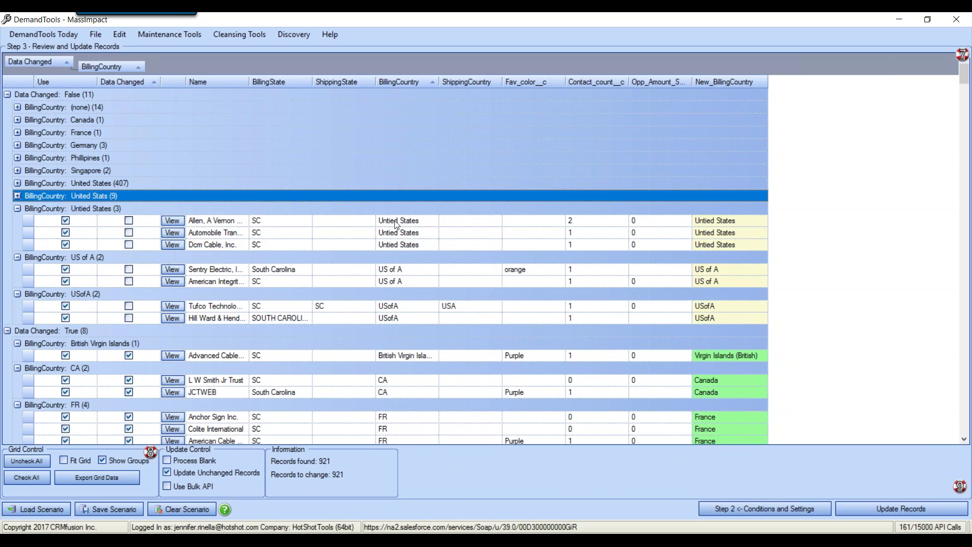
left_click(18, 209)
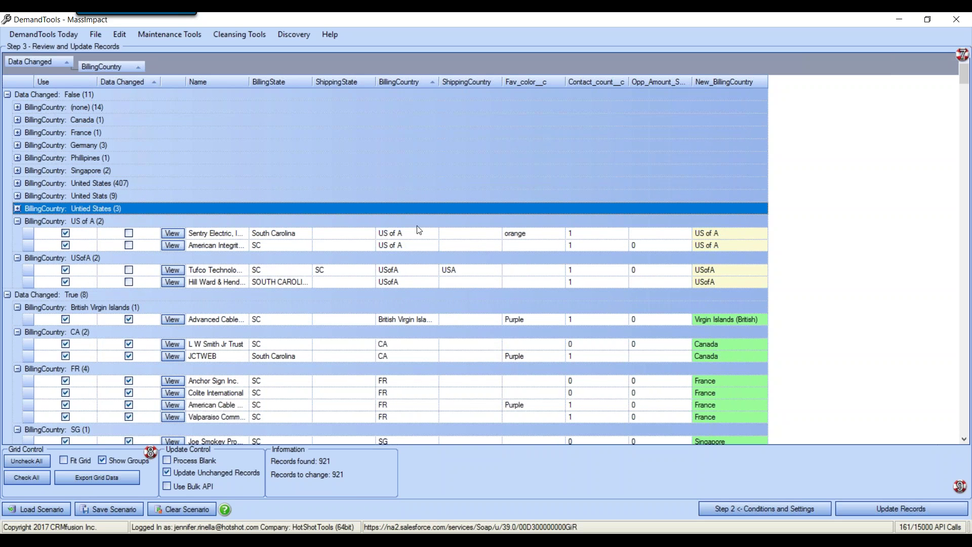
left_click(17, 222)
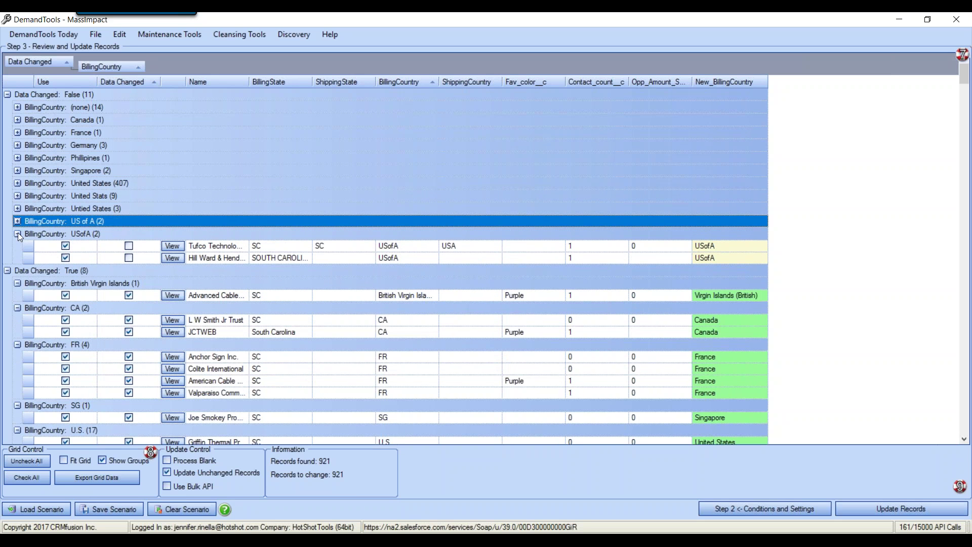
left_click(18, 233)
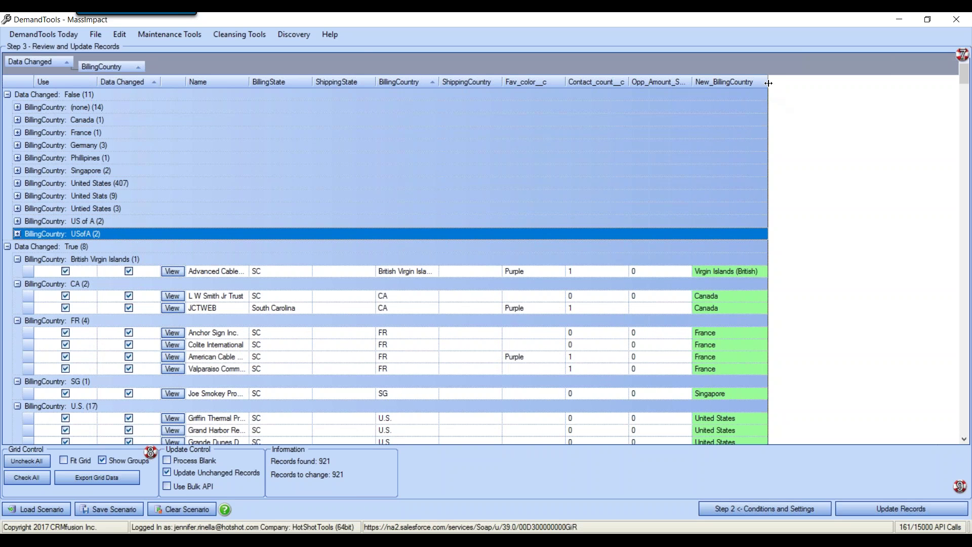
Step: Widen the New_BillingCountry and BillingCountry columns and compare the original and new countries of the changed records
left_click_drag(768, 81, 829, 81)
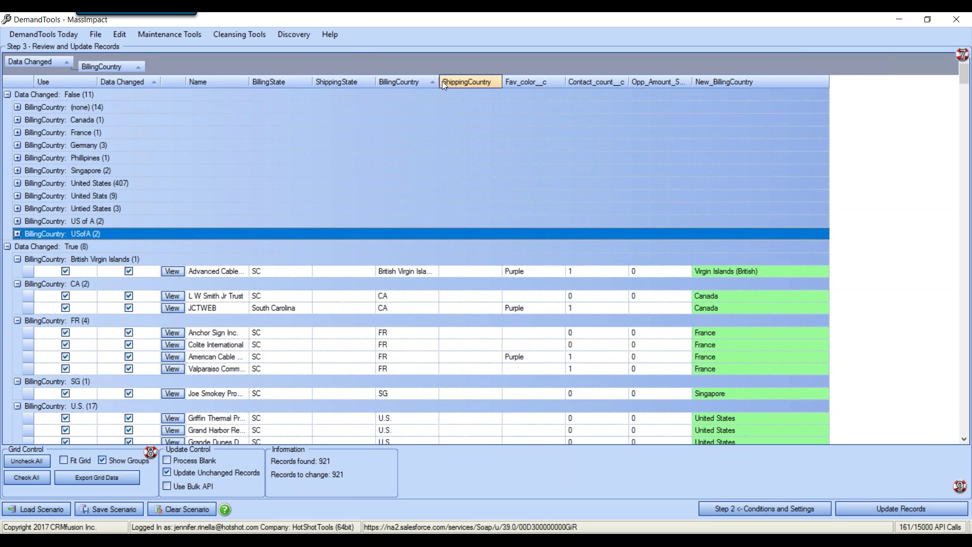
left_click_drag(438, 82, 462, 86)
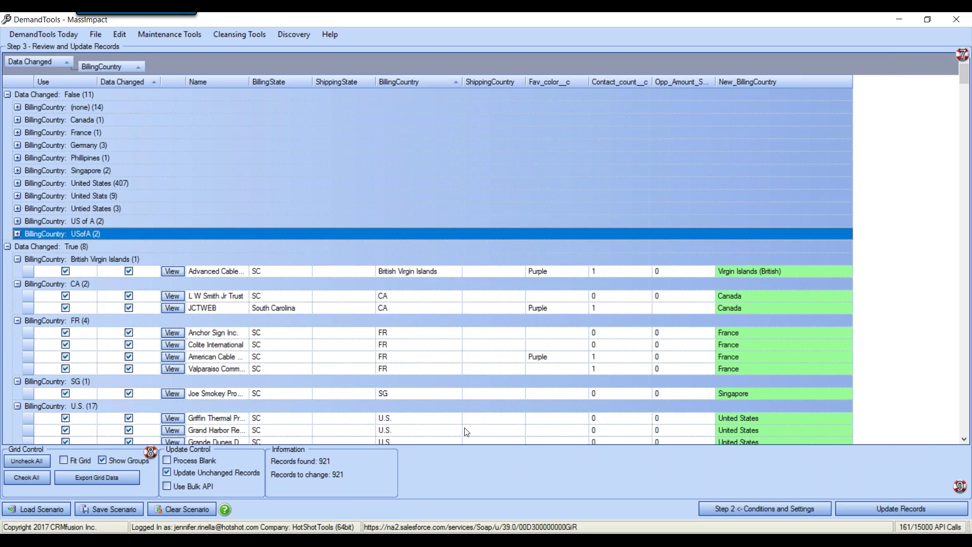
scroll(772, 375, "down", 5)
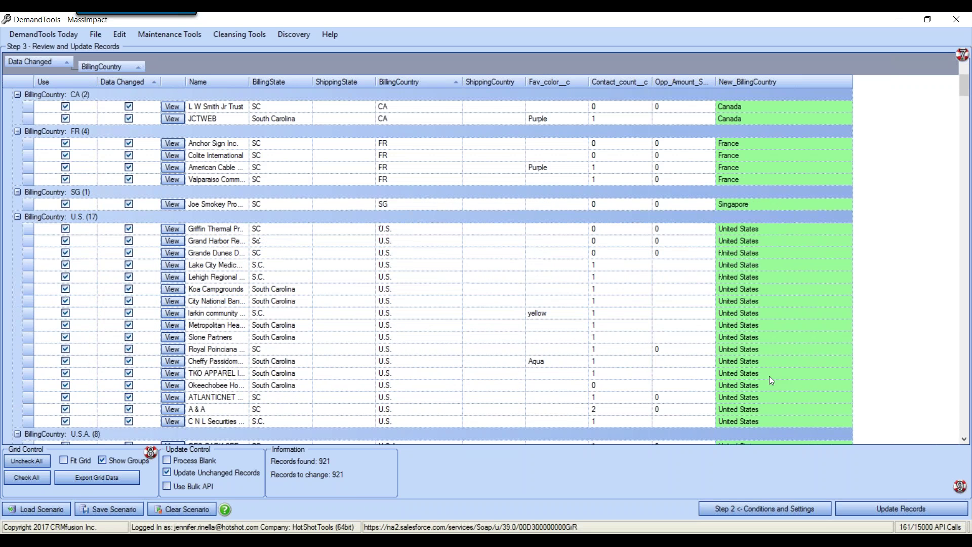
scroll(777, 305, "up", 5)
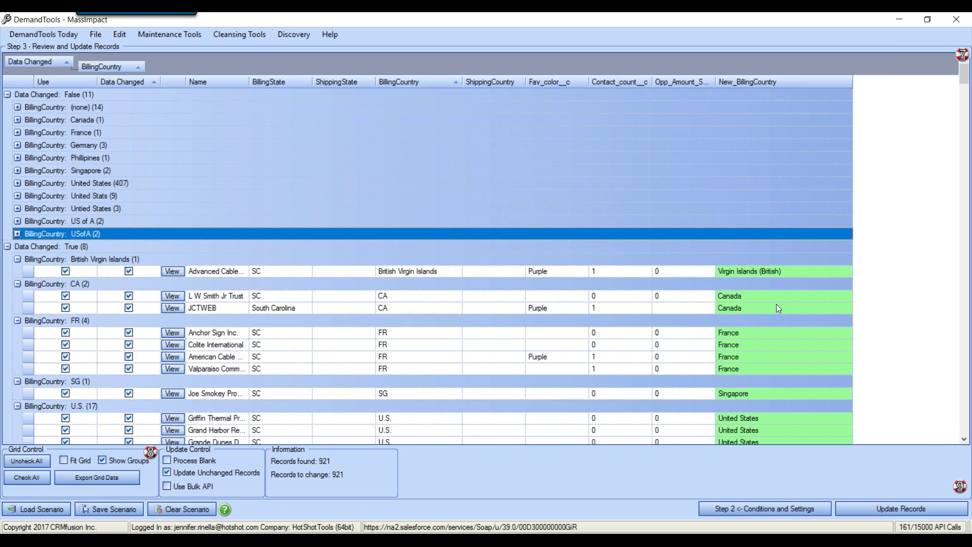
Step: Return to Conditions and Settings, change the CountryMatchReturnLongName fuzzy argument to true, and update the BillingCountry set condition
left_click(749, 507)
left_click(361, 319)
key("Delete")
key("Delete")
key("Delete")
key("Delete")
key("Delete")
type("true")
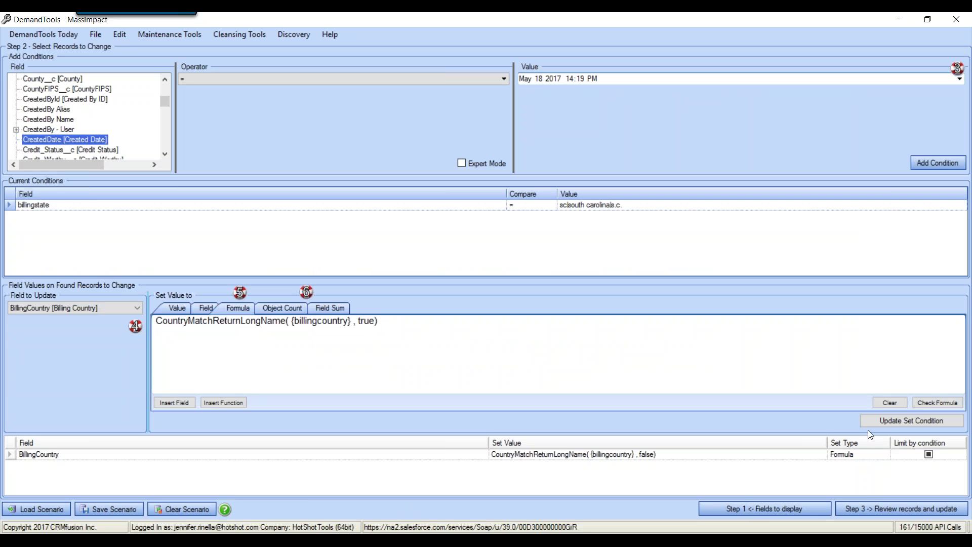
left_click(888, 420)
Step: Reload the records for review with the updated formula and group them by Data Changed and BillingCountry
left_click(894, 505)
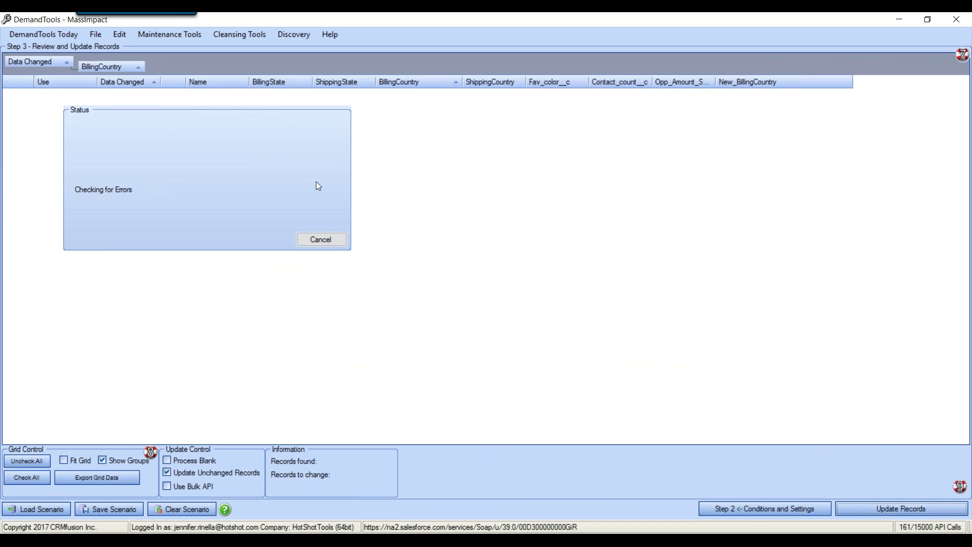
left_click_drag(113, 76, 127, 62)
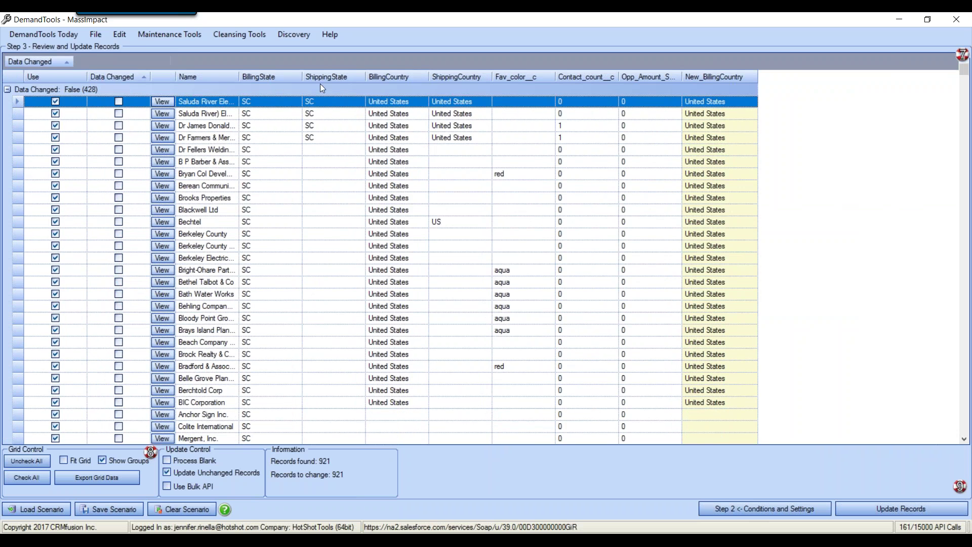
left_click_drag(375, 81, 377, 68)
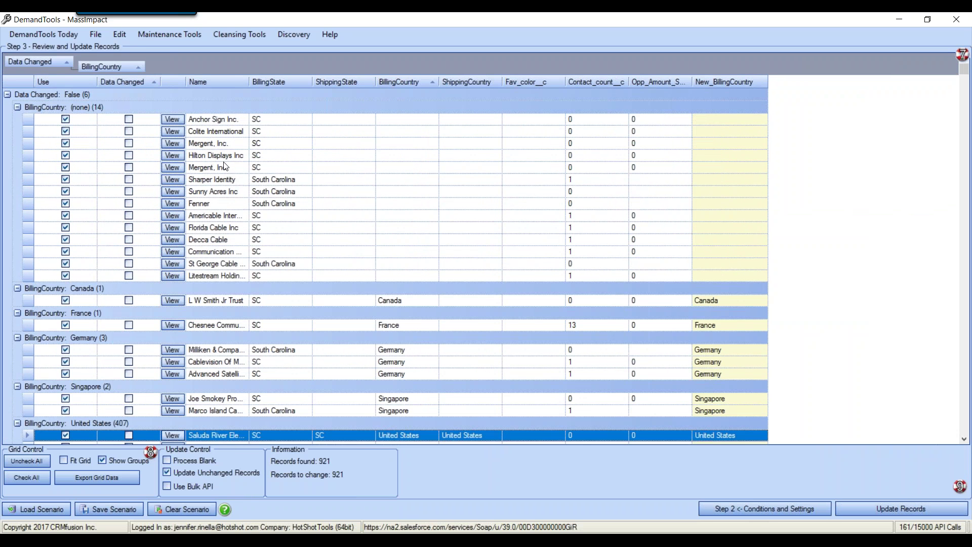
Step: Check the unchanged records by collapsing each BillingCountry group through United States, then collapse the whole Data Changed False group
left_click(17, 108)
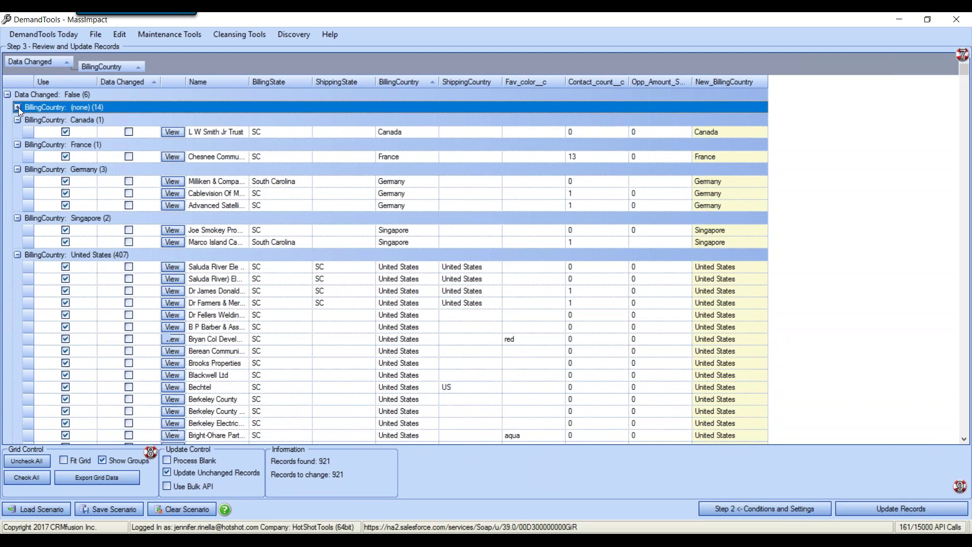
left_click(17, 120)
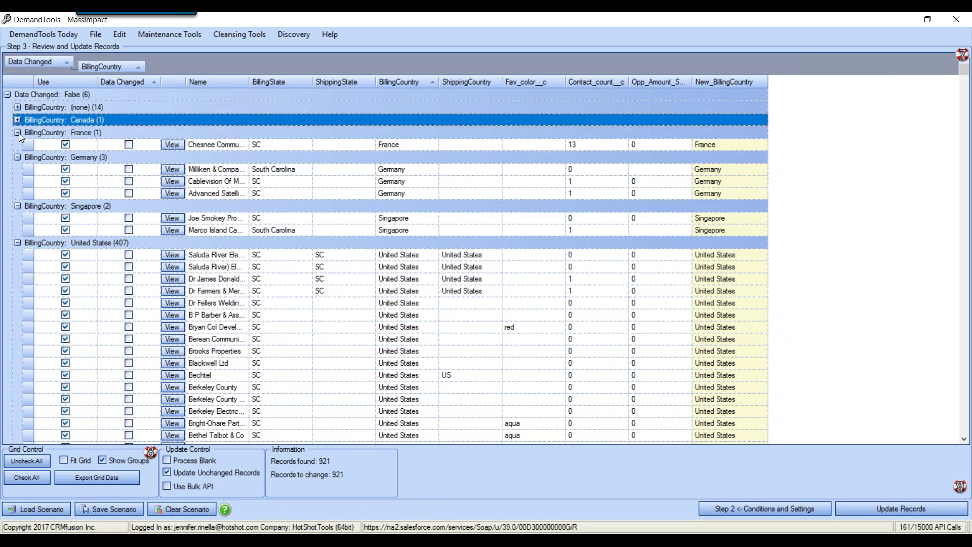
left_click(18, 132)
left_click(17, 145)
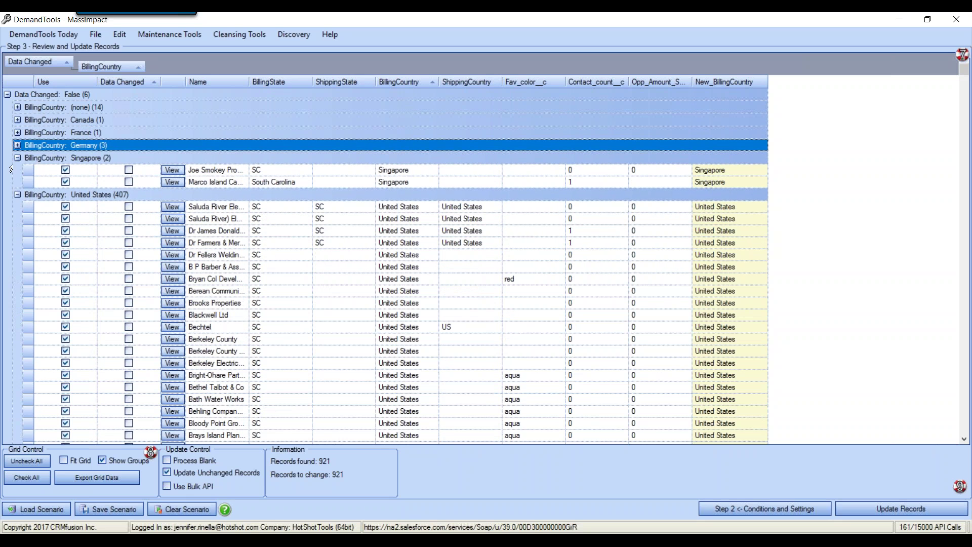
left_click(17, 157)
left_click(18, 170)
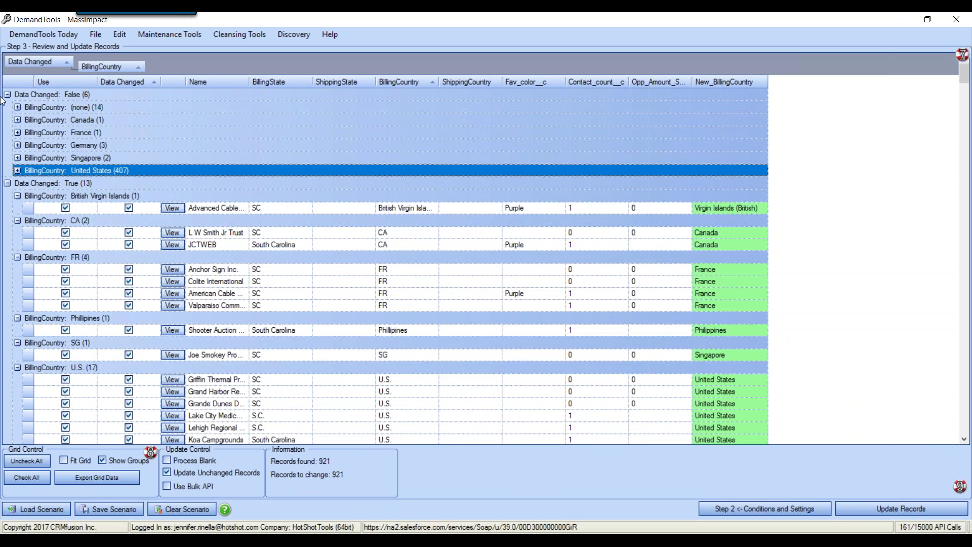
left_click(8, 95)
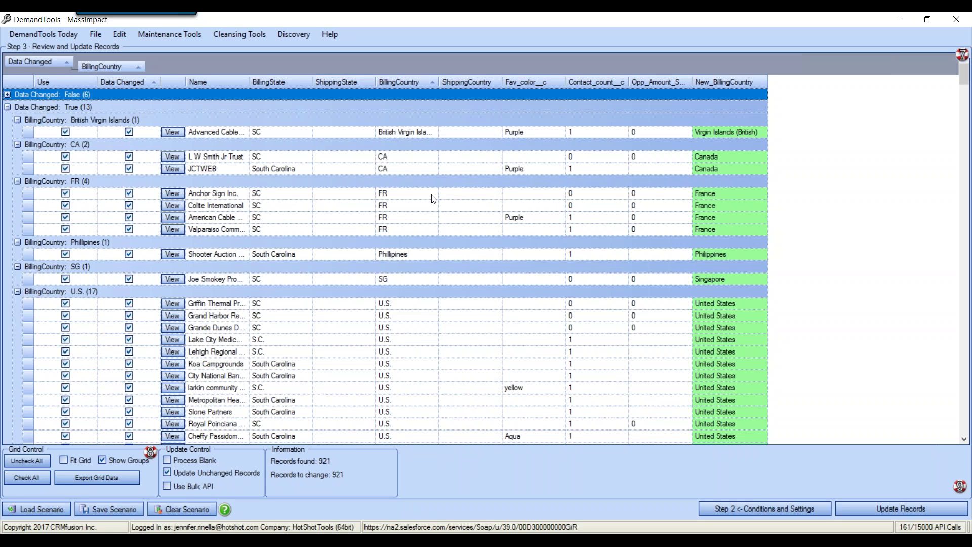
Step: Check the changed records group by group, collapsing the BillingCountry groups from British Virgin Islands through U.S
left_click(19, 120)
left_click(19, 135)
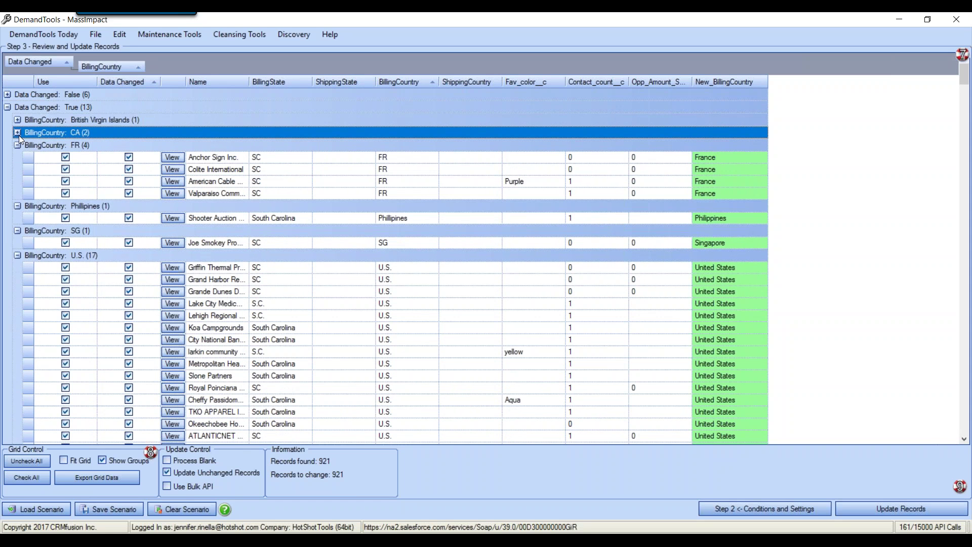
left_click(18, 145)
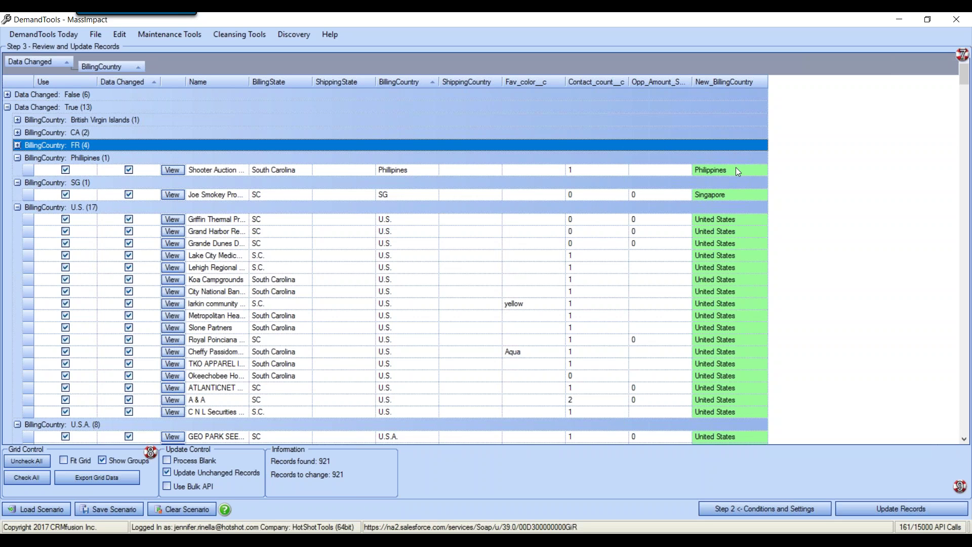
left_click(16, 158)
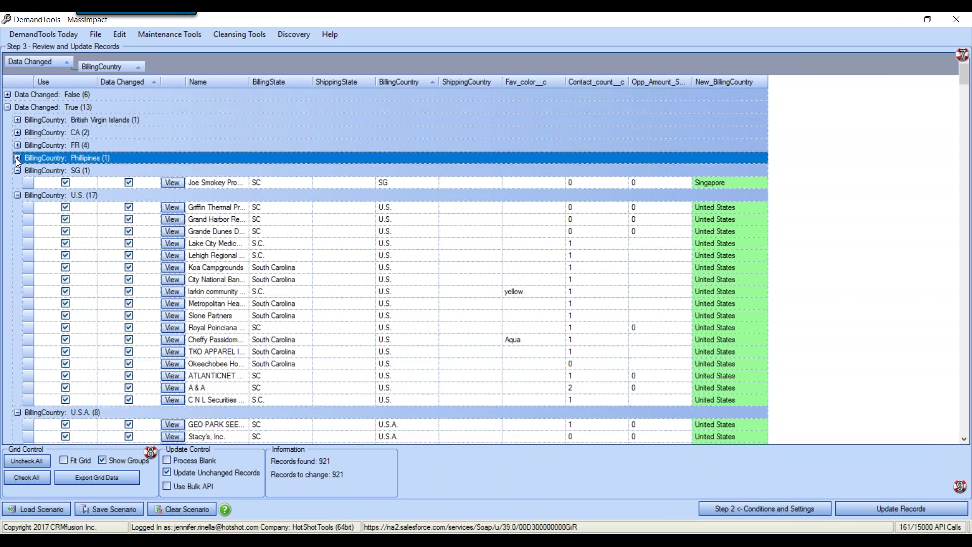
left_click(17, 171)
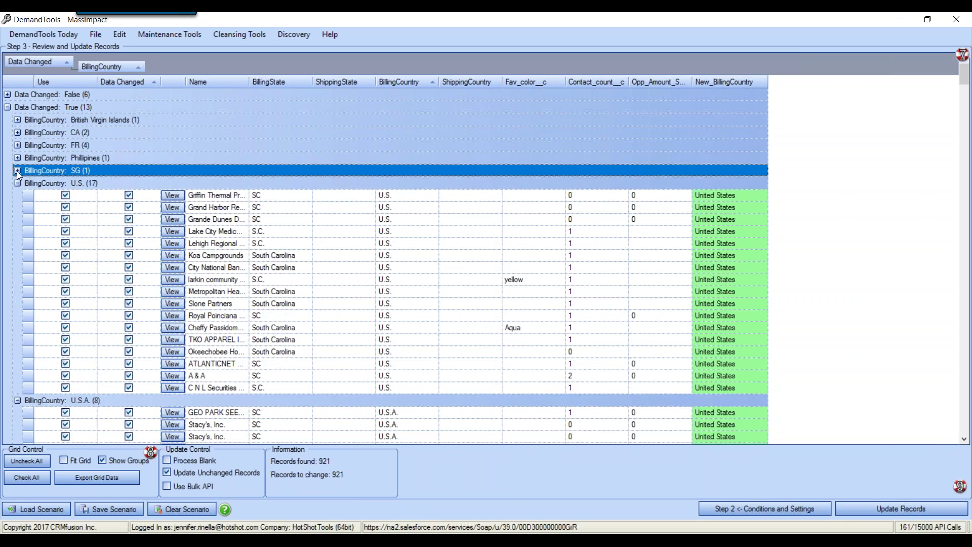
left_click(17, 183)
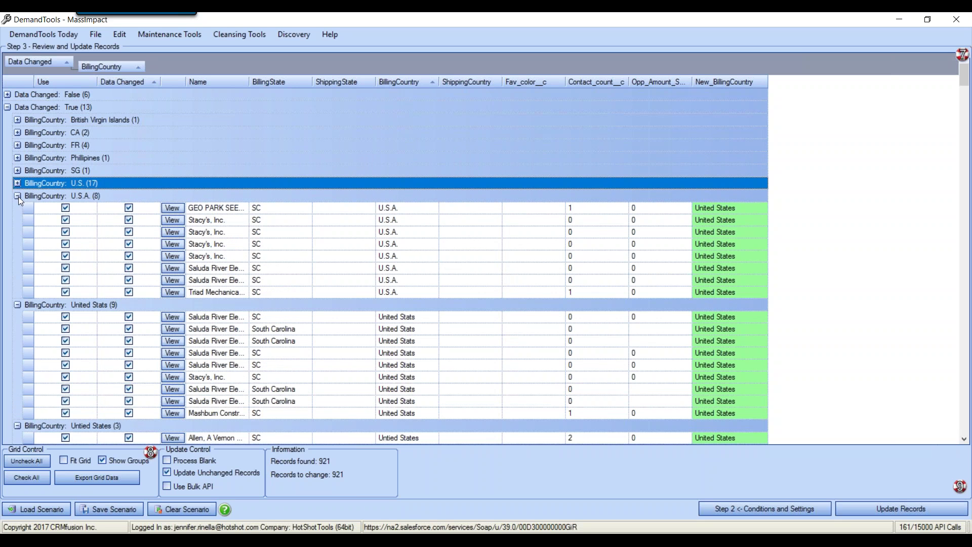
Step: Check the remaining changed groups from U.S.A. through USA, collapsing all but US of A, and inspect the new country for US of A
left_click(17, 195)
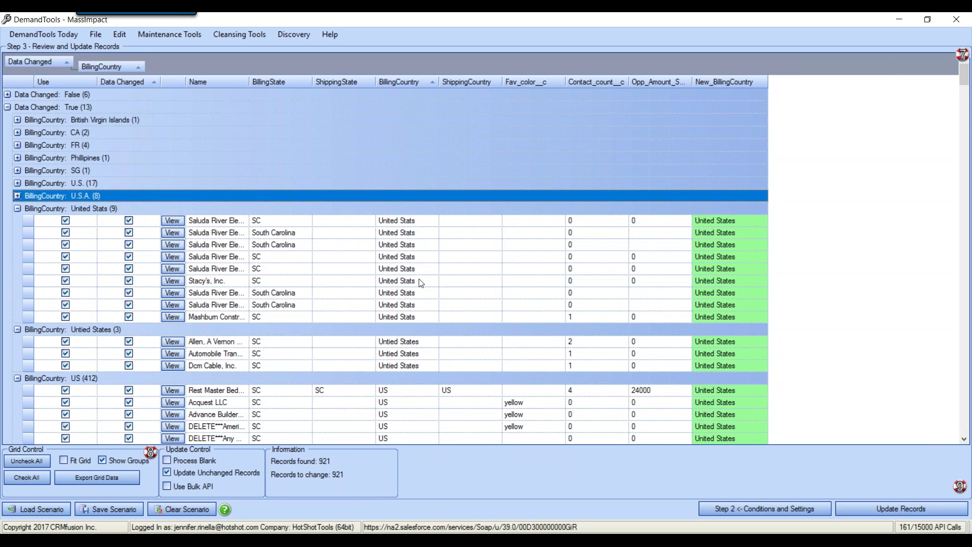
left_click(17, 208)
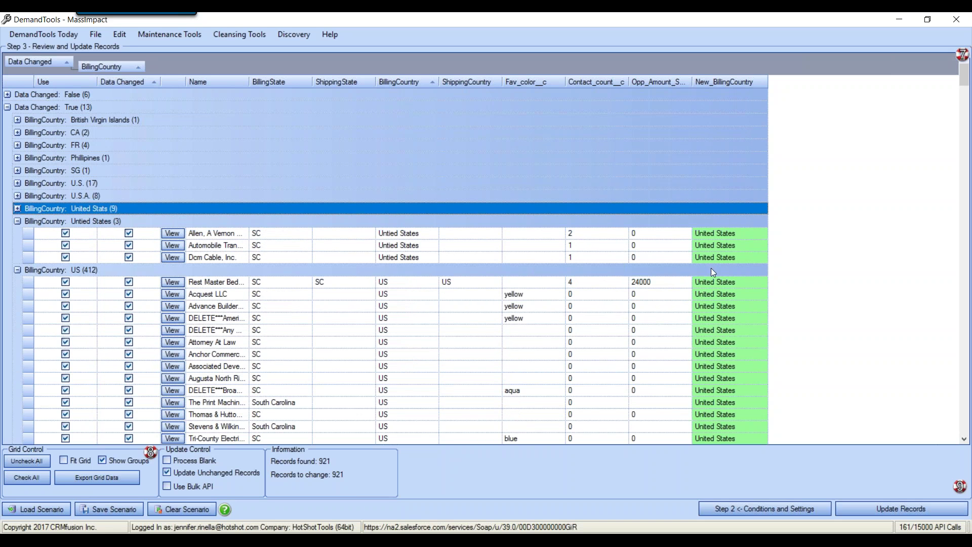
left_click(17, 221)
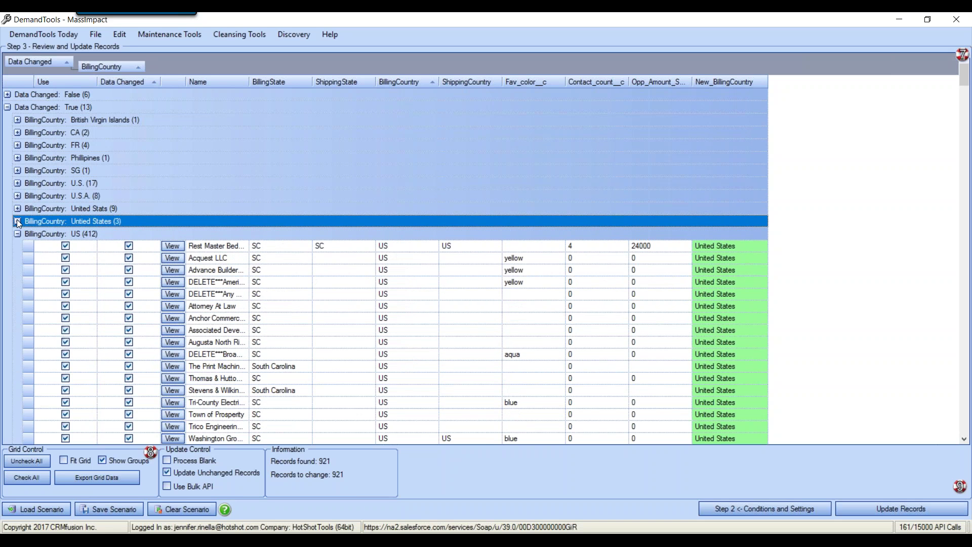
left_click(17, 234)
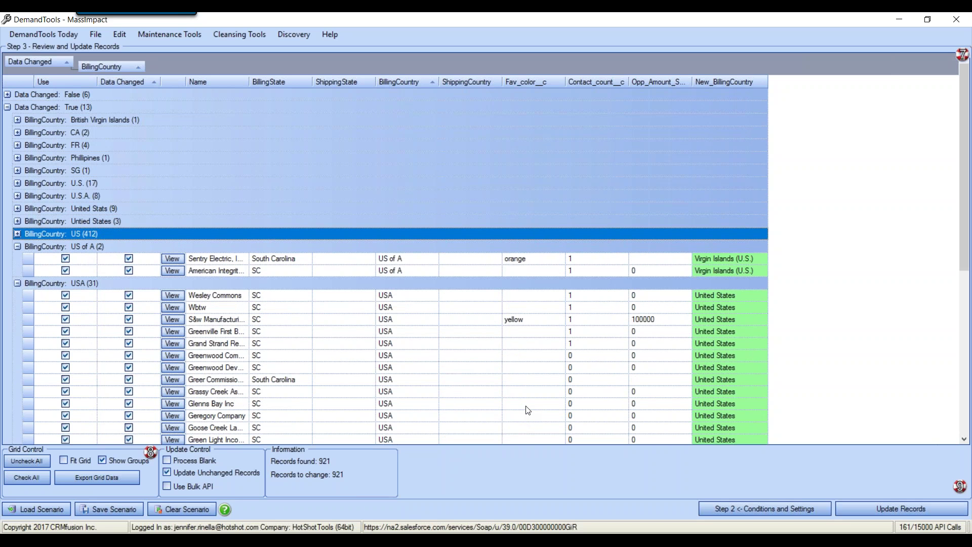
left_click(28, 259)
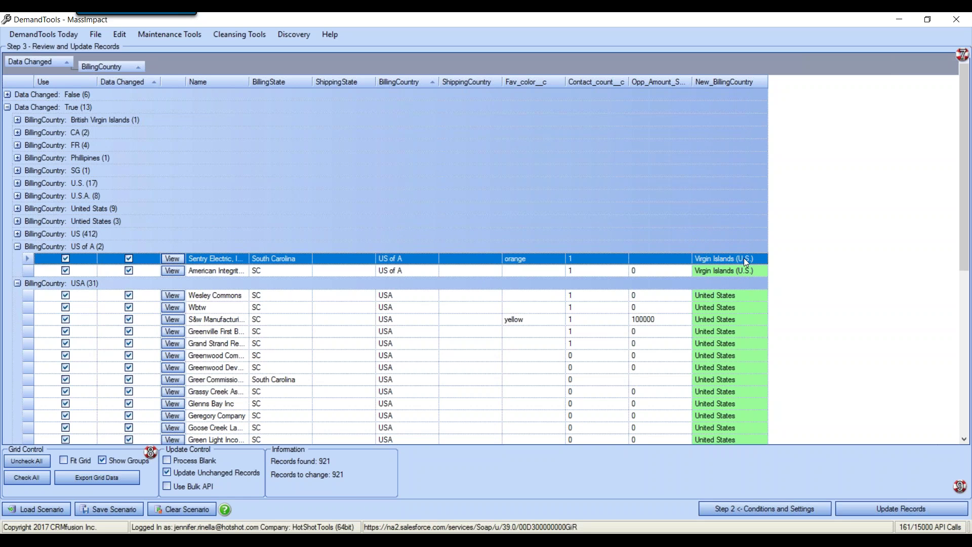
left_click(17, 283)
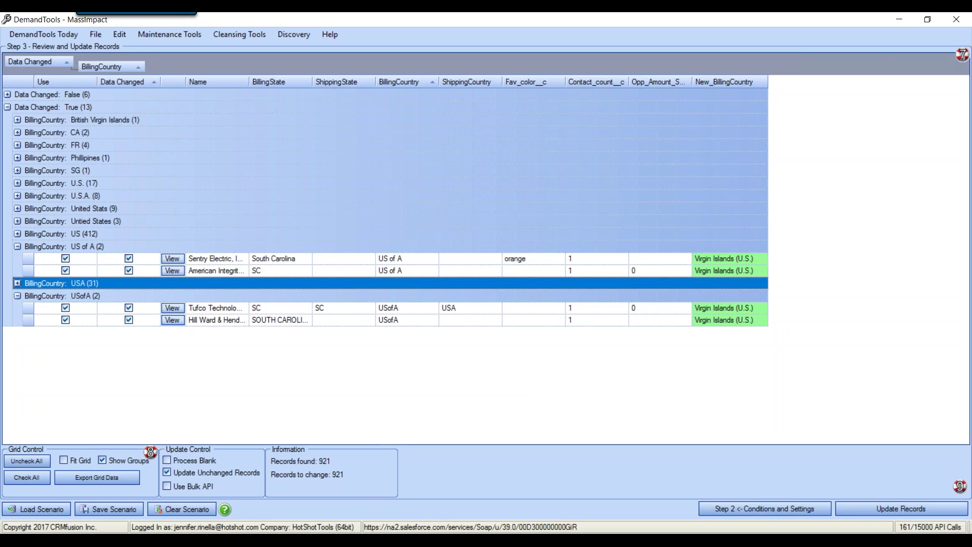
Step: Return to Conditions and Settings and insert the StringReplace function in front of the existing BillingCountry formula
left_click(735, 510)
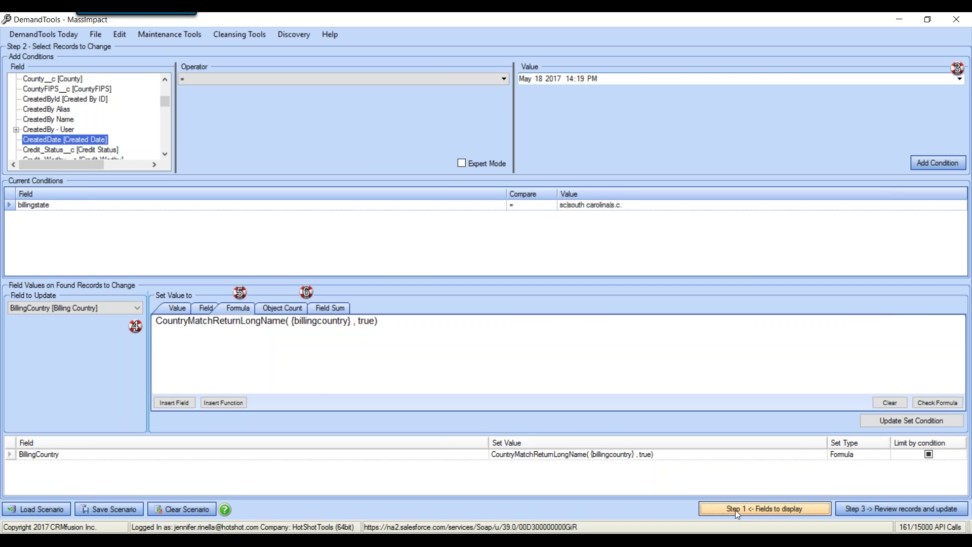
left_click(167, 342)
left_click(236, 405)
left_click_drag(89, 308, 205, 208)
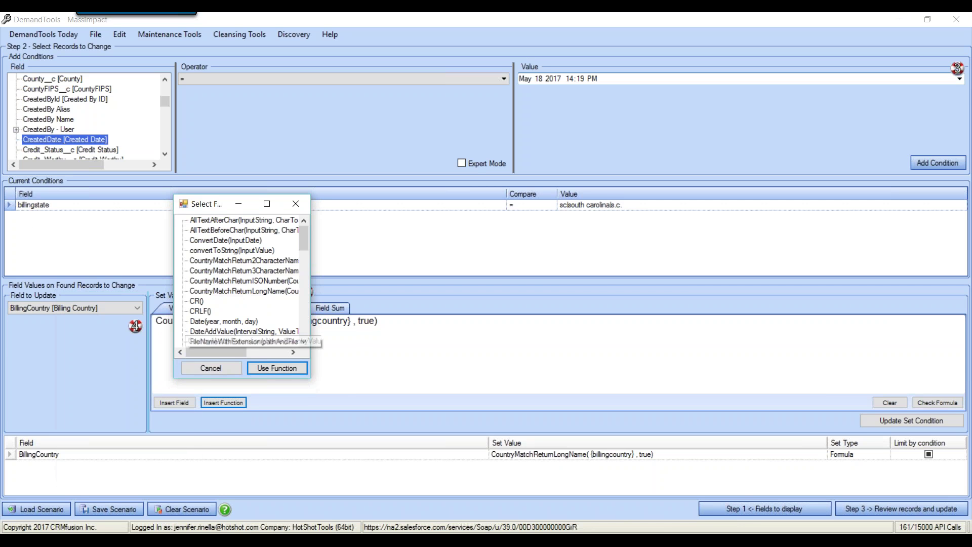
left_click_drag(313, 381, 443, 451)
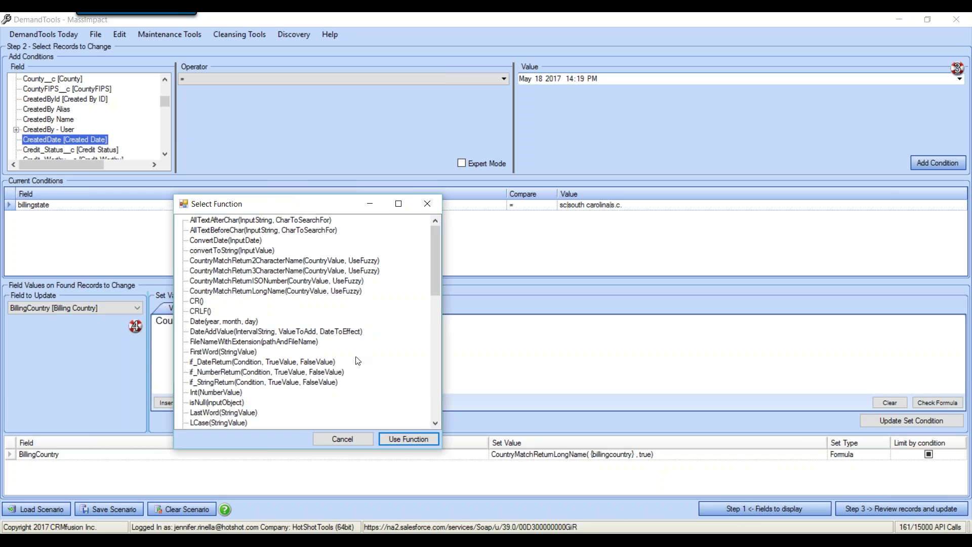
scroll(357, 360, "down", 5)
scroll(357, 359, "down", 7)
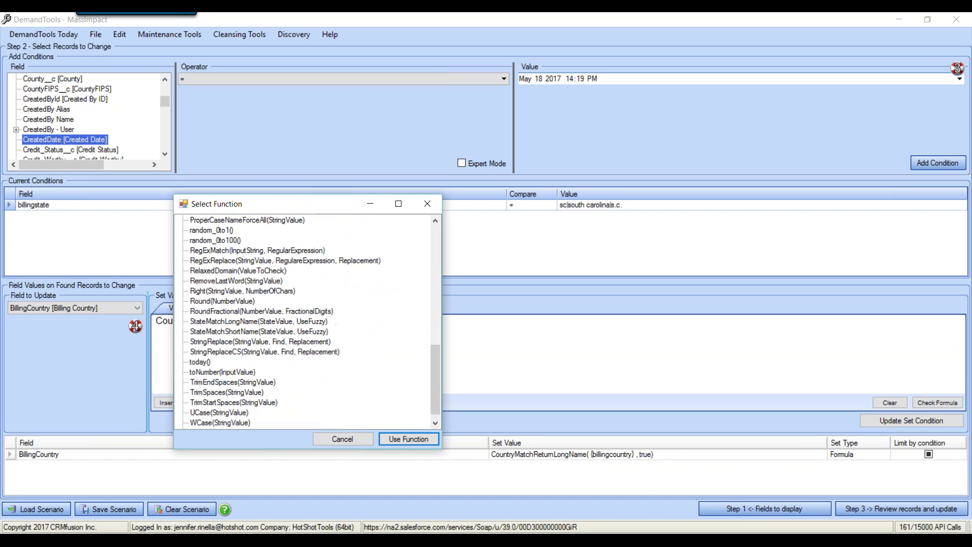
left_click(218, 343)
left_click(408, 439)
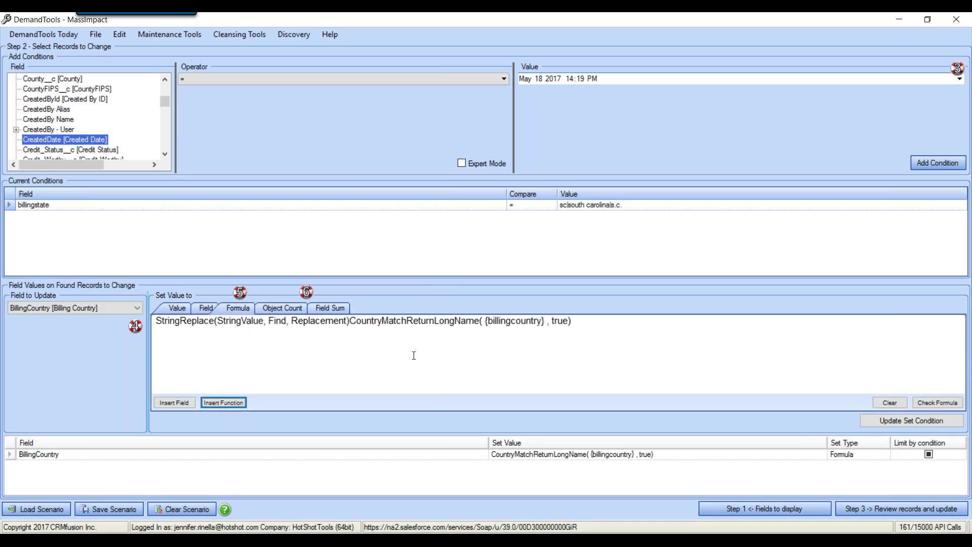
Step: Move the CountryMatchReturnLongName expression inside StringReplace, in place of its StringValue argument
left_click_drag(353, 320, 572, 320)
key("ctrl+c")
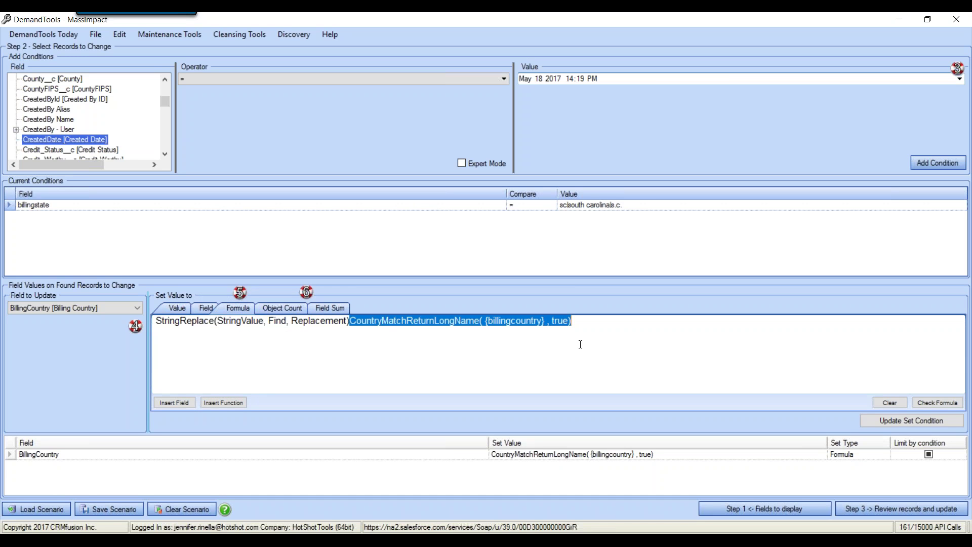
key("Delete")
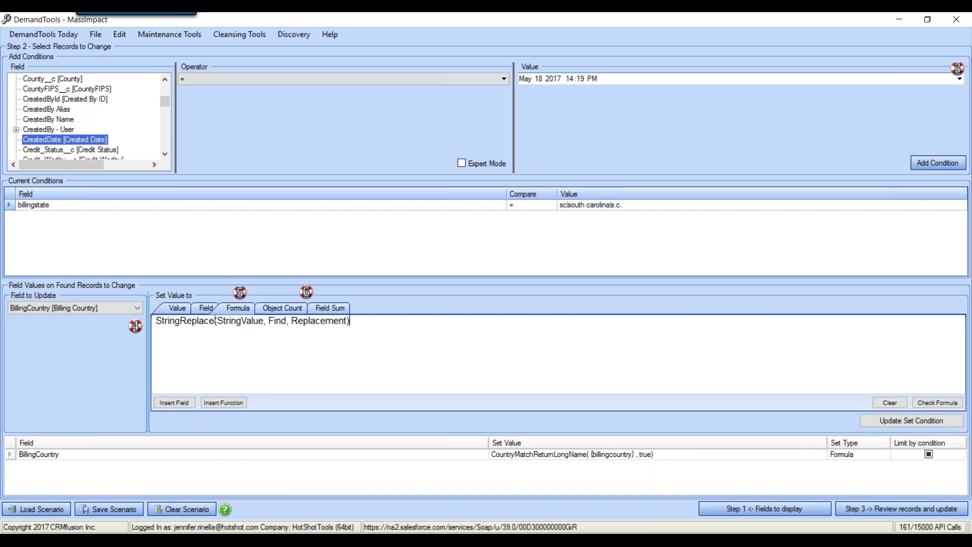
left_click_drag(217, 320, 263, 321)
key("ctrl+v")
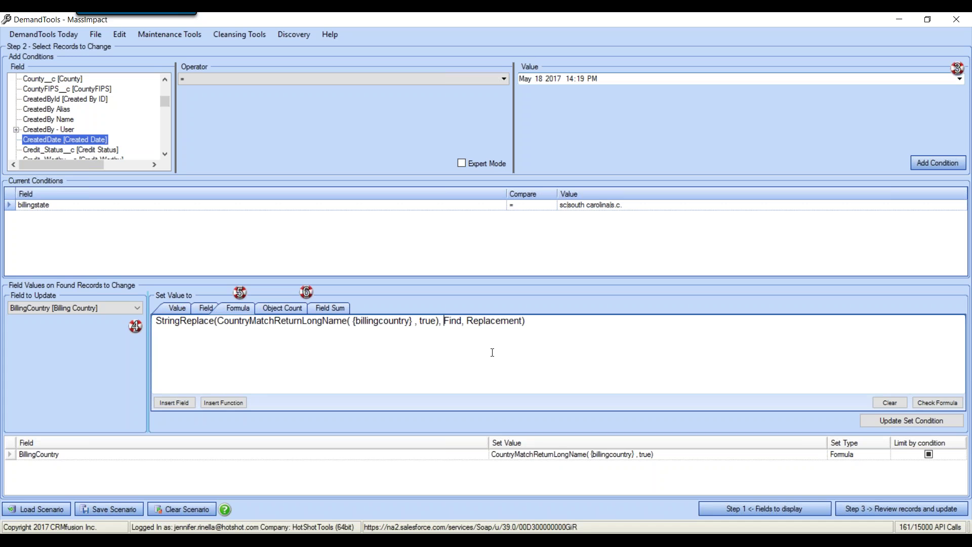
Step: Replace the Find argument of StringReplace with "United States"
type("\"")
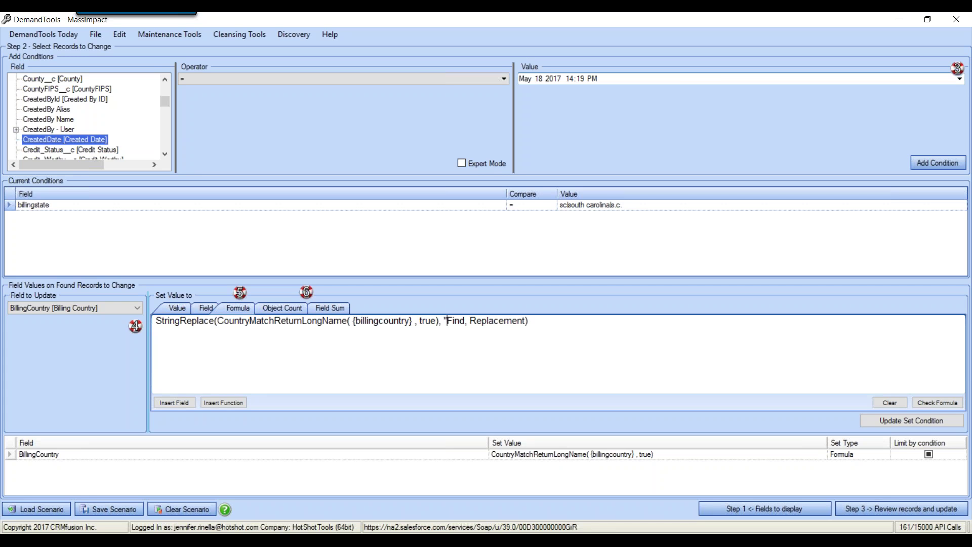
type("United State")
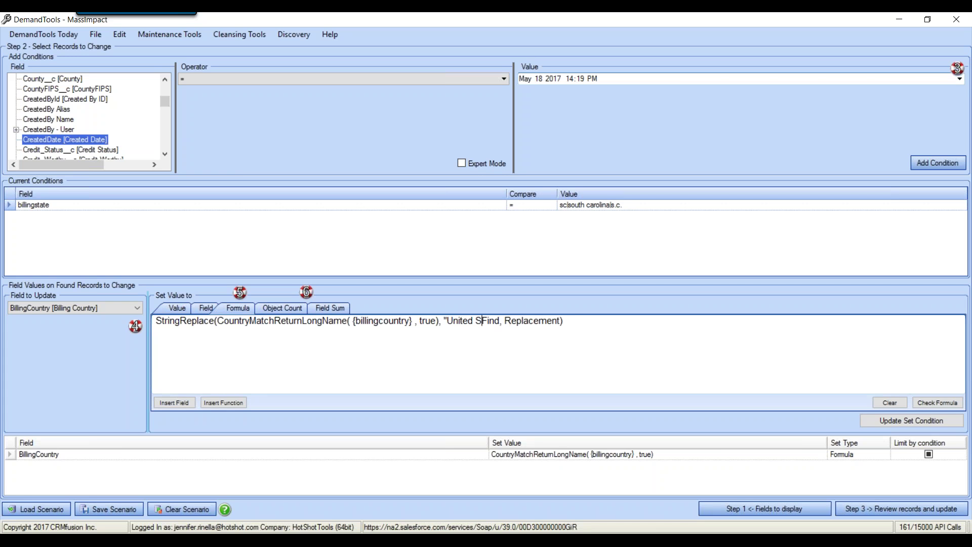
type("s\"")
key("Delete")
key("Delete")
key("Delete")
key("Delete")
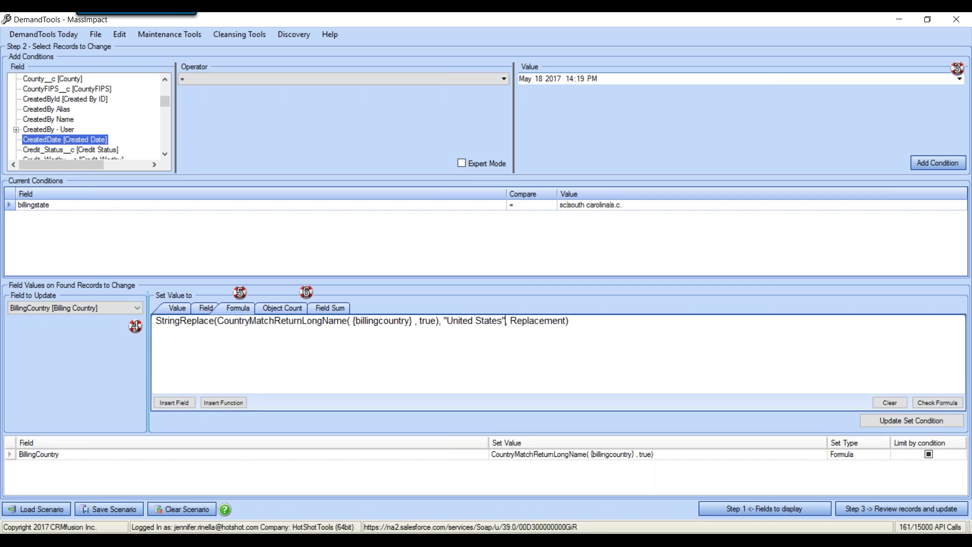
Step: Replace the Replacement argument of StringReplace with "US" and update the BillingCountry set condition
type("\"US\"")
key("Delete")
key("Delete")
key("Delete")
key("Delete")
key("Delete")
key("Delete")
key("Delete")
key("Delete")
key("Delete")
key("Delete")
key("Delete")
left_click(915, 422)
Step: Load the records for review with the StringReplace formula and group them by Data Changed and BillingCountry
left_click(906, 507)
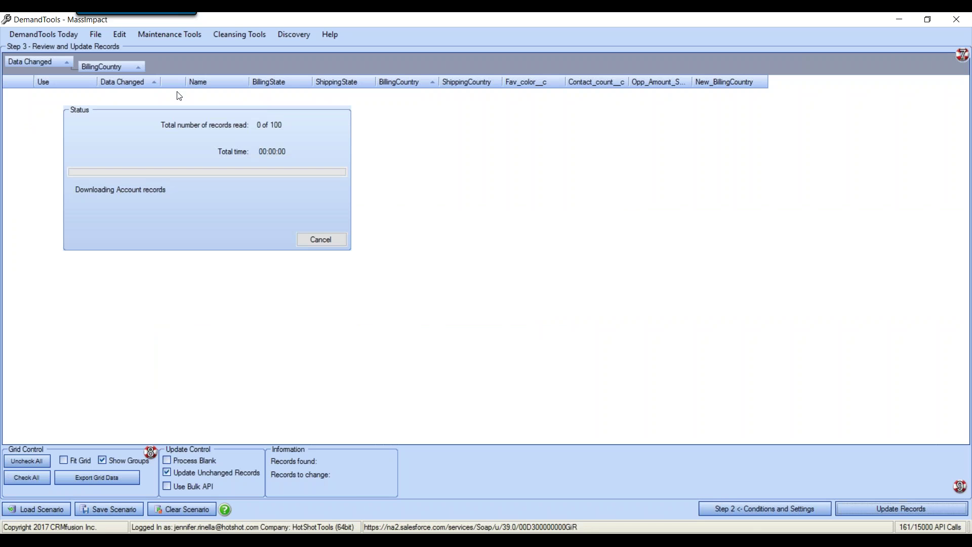
left_click_drag(137, 80, 36, 62)
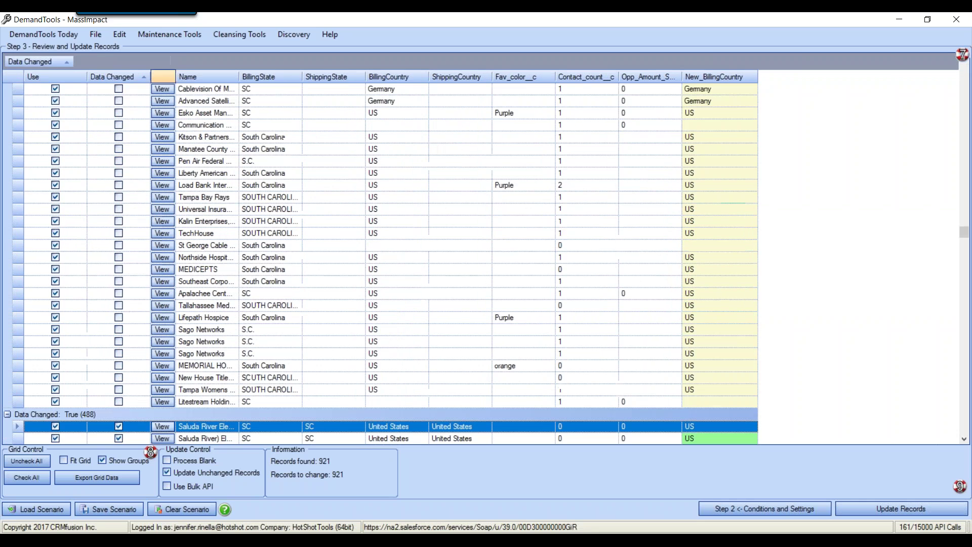
left_click_drag(398, 73, 393, 59)
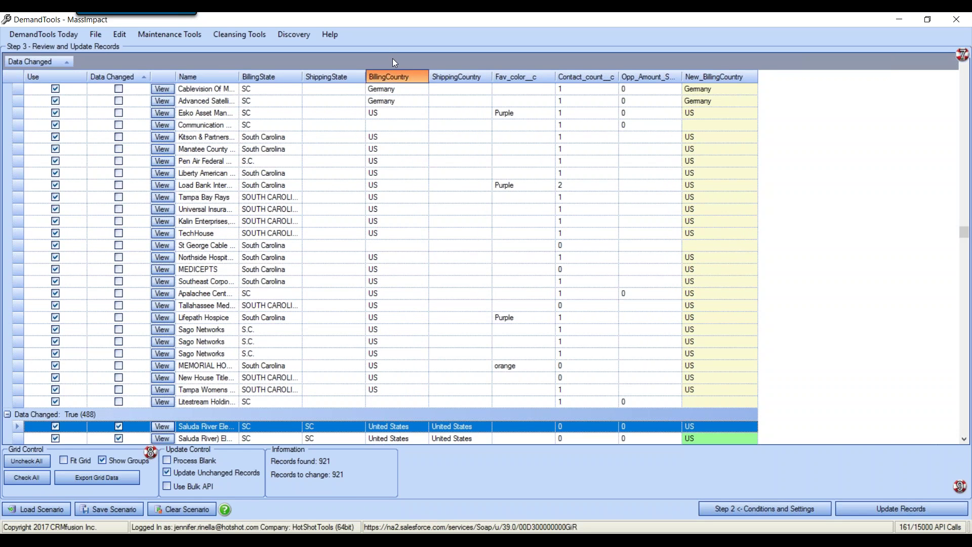
Step: Review the unchanged records from the start of the grid, then collapse the Data Changed False group
scroll(168, 168, "up", 15)
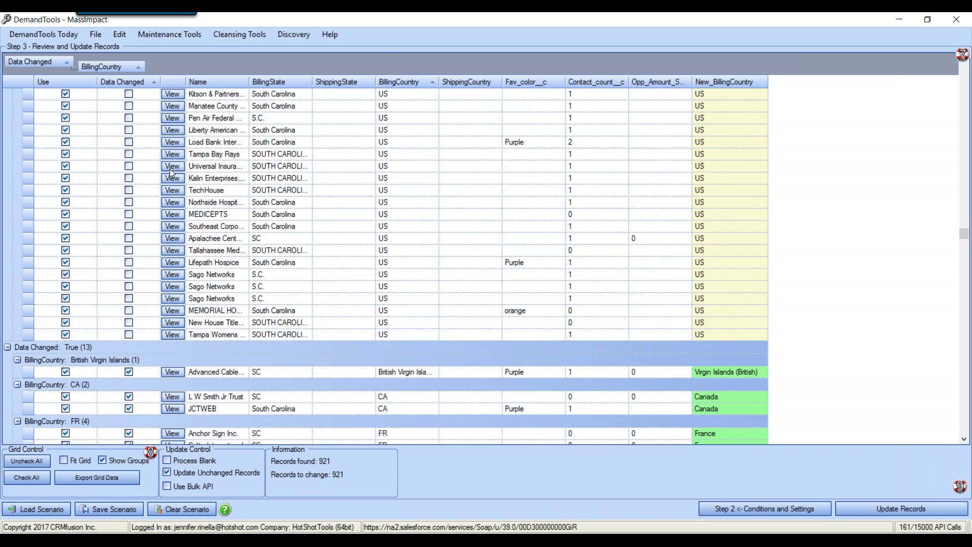
scroll(954, 239, "down", 10)
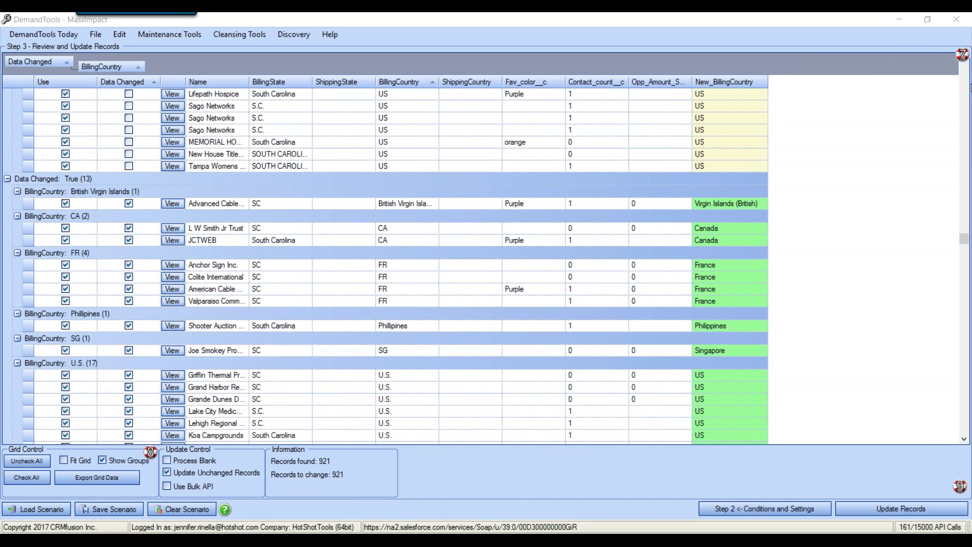
left_click(964, 79)
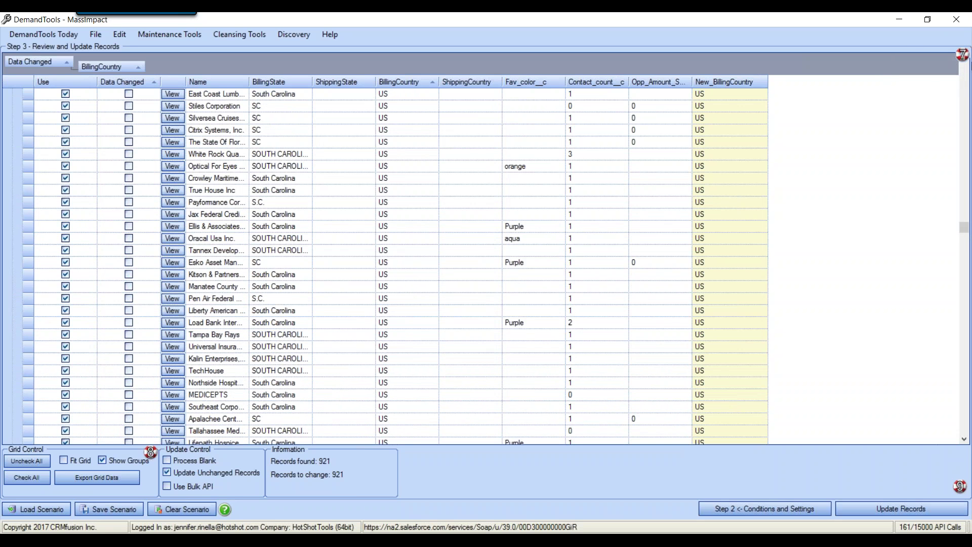
left_click(966, 65)
left_click(966, 69)
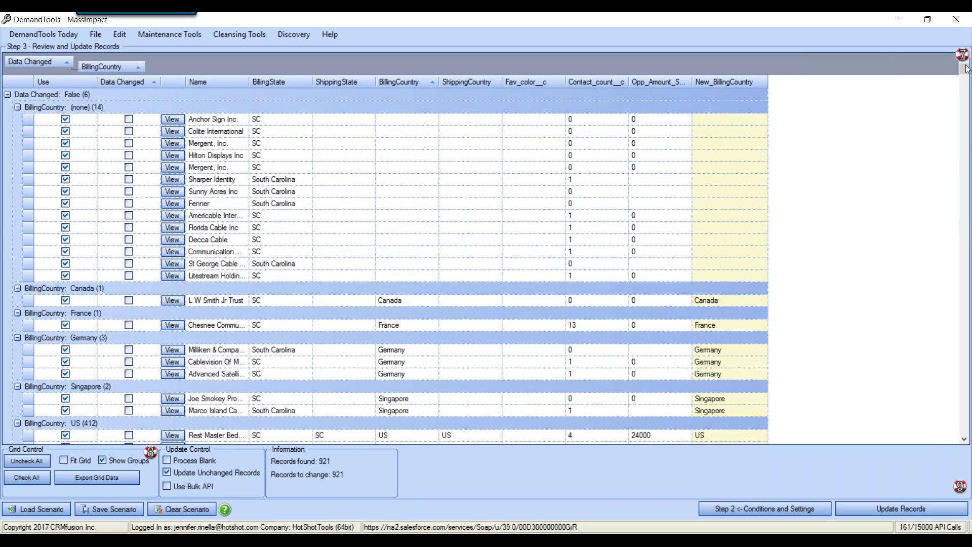
left_click(8, 95)
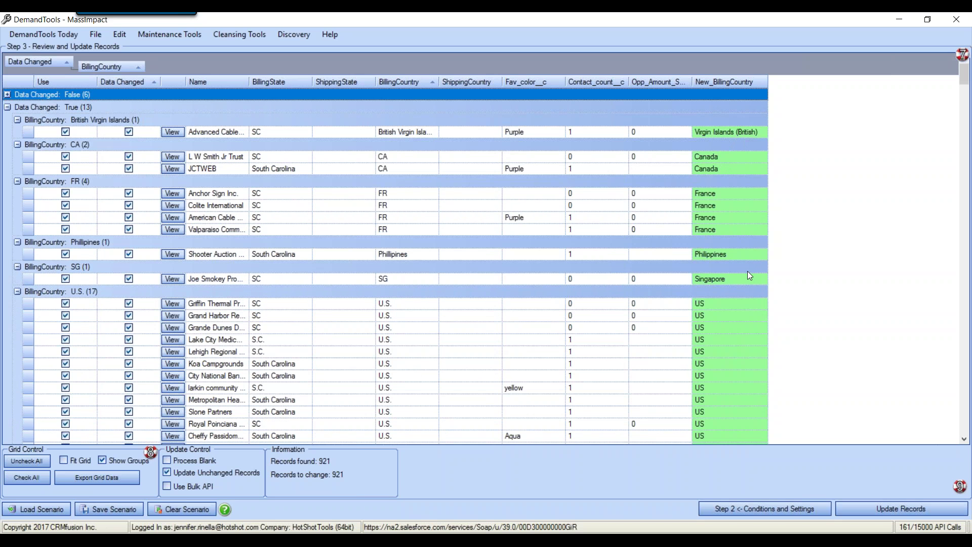
Step: Compare the original and new countries of the changed records, collapsing the U.S. and U.S.A. groups
scroll(881, 316, "down", 1)
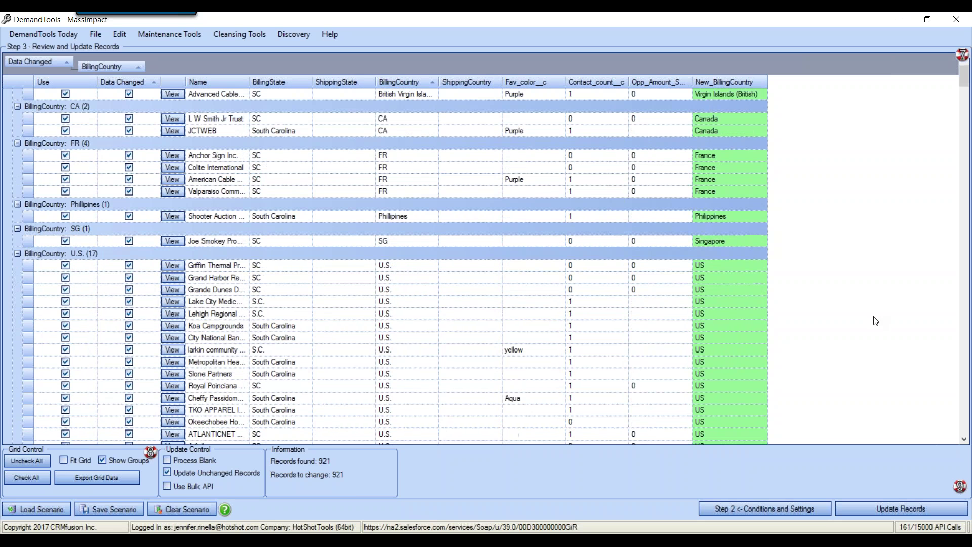
scroll(445, 307, "down", 1)
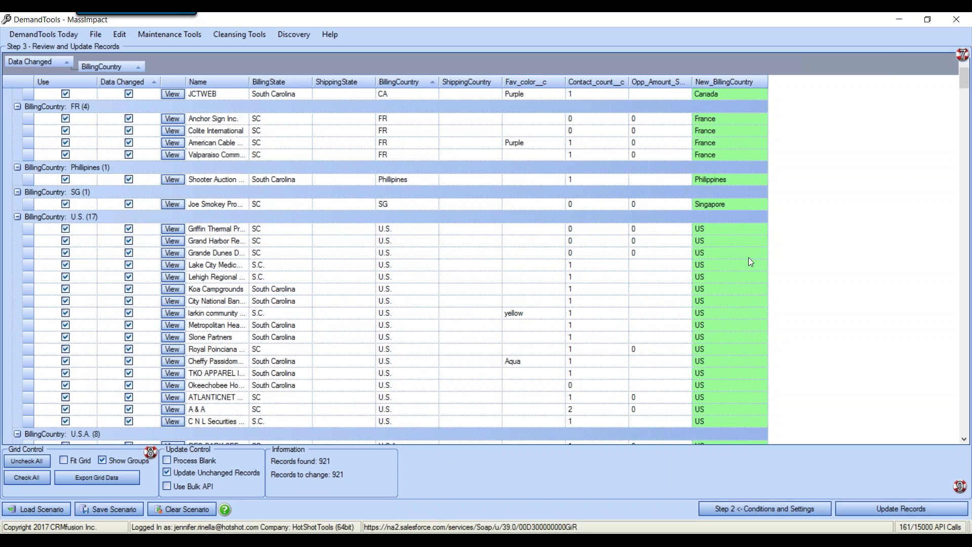
left_click(18, 217)
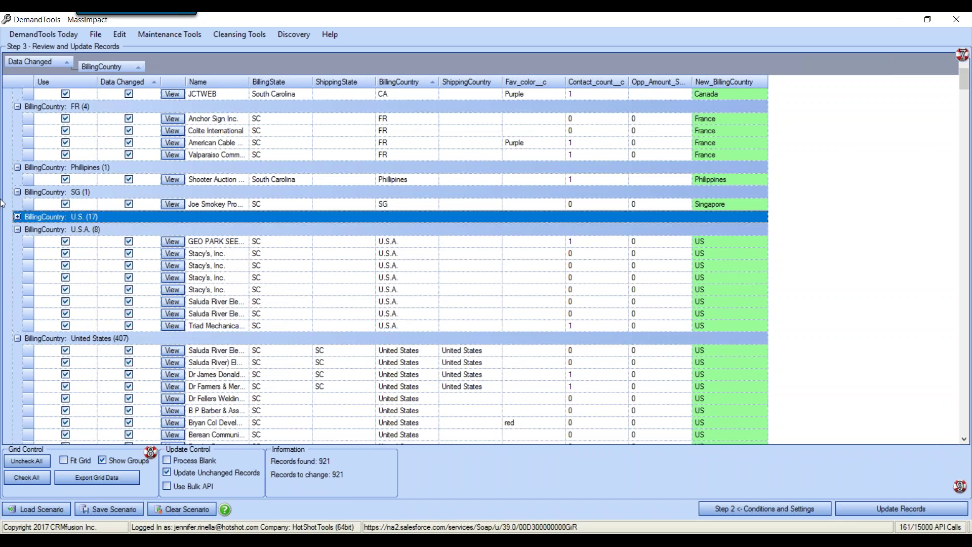
left_click(18, 229)
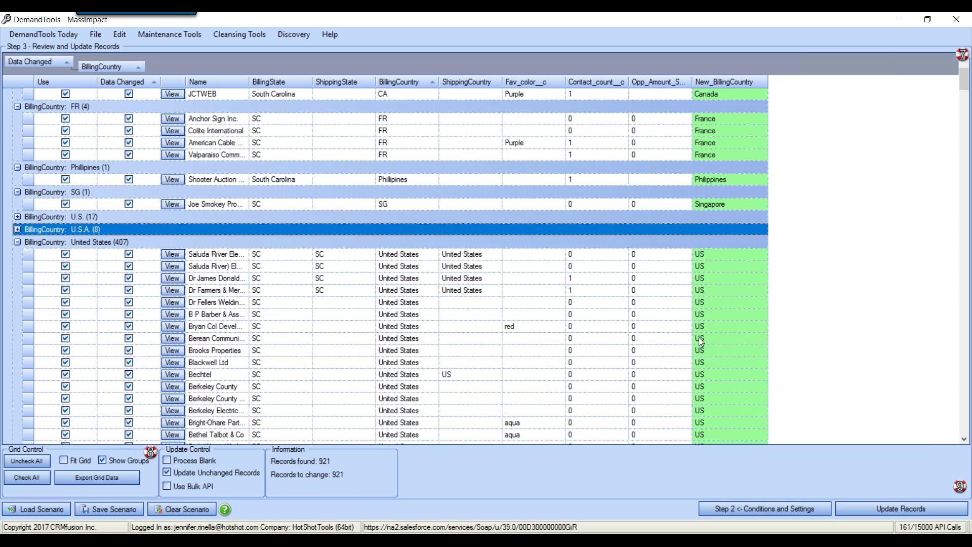
Step: Switch to the MassImpact Formulas help page in Chrome
left_click(499, 540)
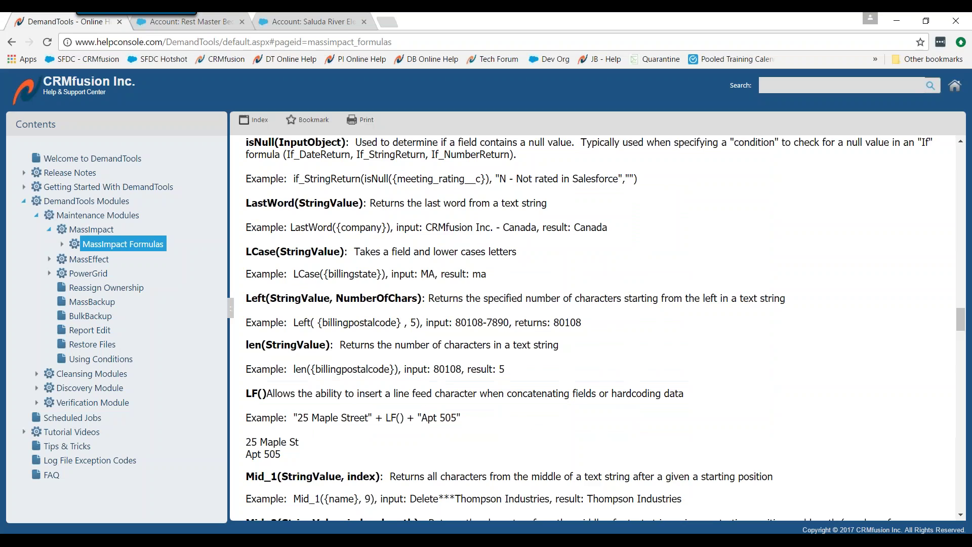
Step: Skim the formula descriptions on the MassImpact Formulas page from LastWord down to ProperCaseName
scroll(304, 257, "down", 10)
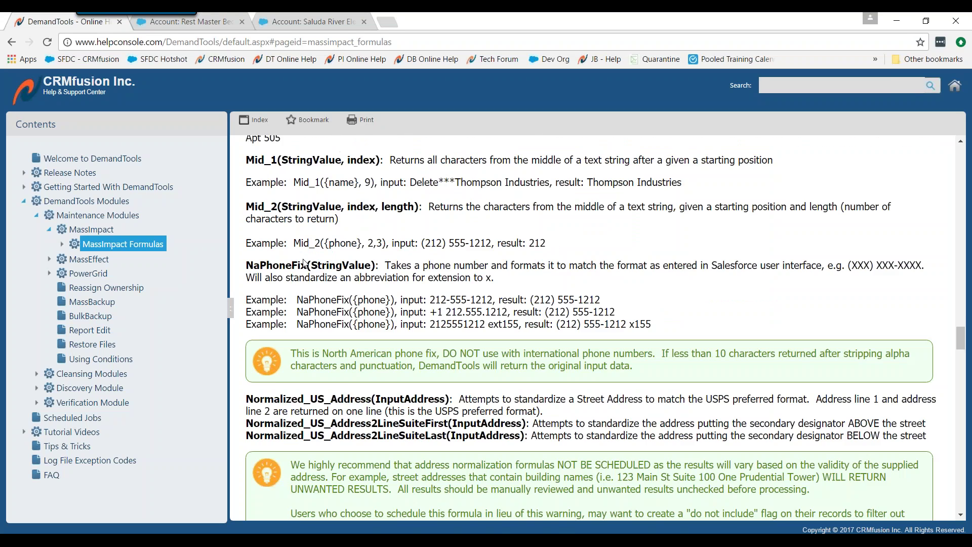
scroll(373, 388, "down", 7)
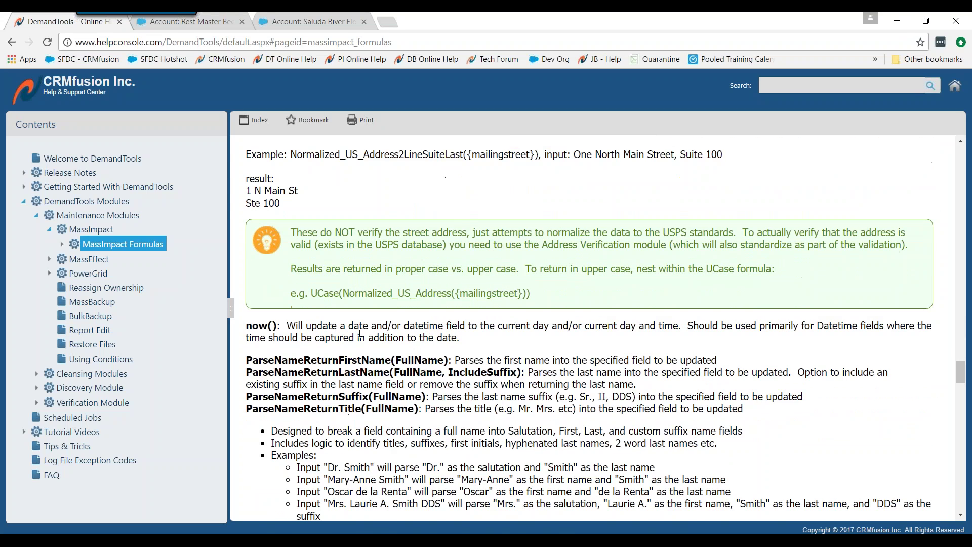
scroll(345, 357, "down", 4)
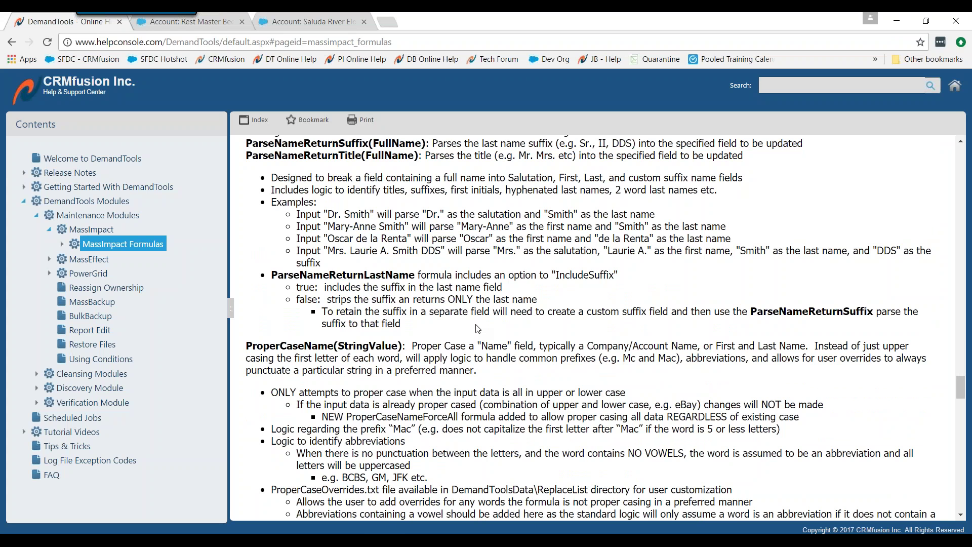
scroll(477, 329, "down", 1)
Step: Switch back to DemandTools and return from the record review to the conditions and settings
left_click(439, 541)
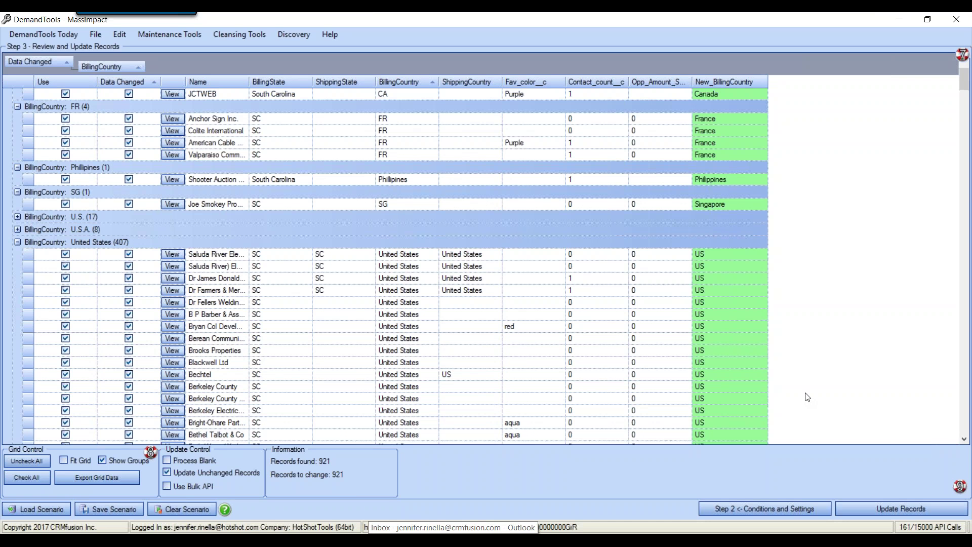
left_click(758, 508)
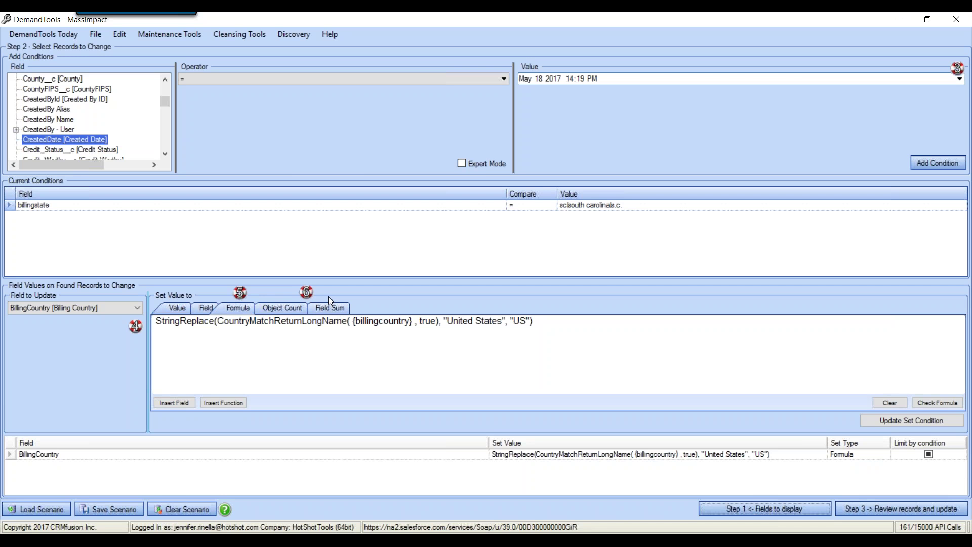
Step: Compare the Object Count and Field Sum options for setting a field's value
left_click(283, 308)
left_click(329, 307)
left_click(277, 310)
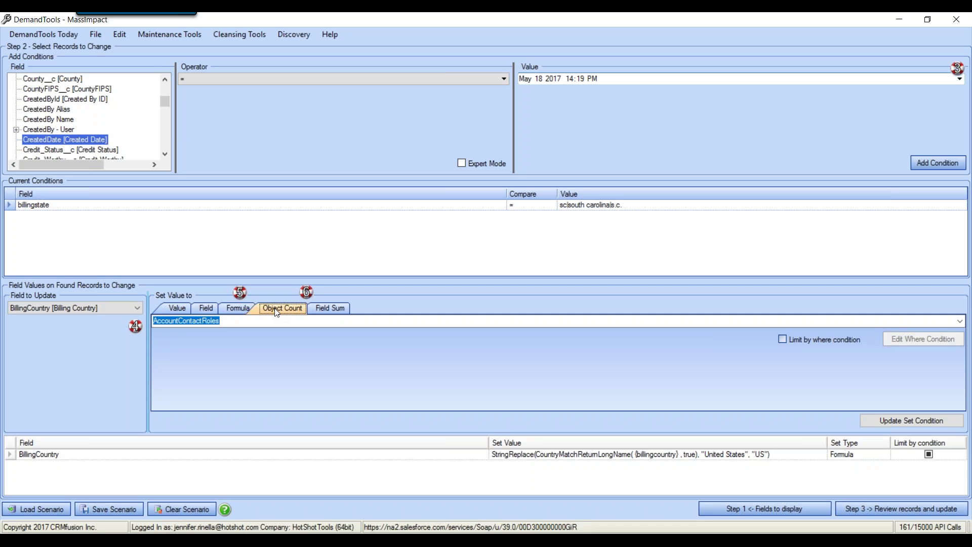
left_click(329, 308)
left_click(294, 310)
Step: Add a set condition filling Contact_count__c with the Object Count of Contacts, and delete the BillingCountry formula from the set conditions
left_click(114, 313)
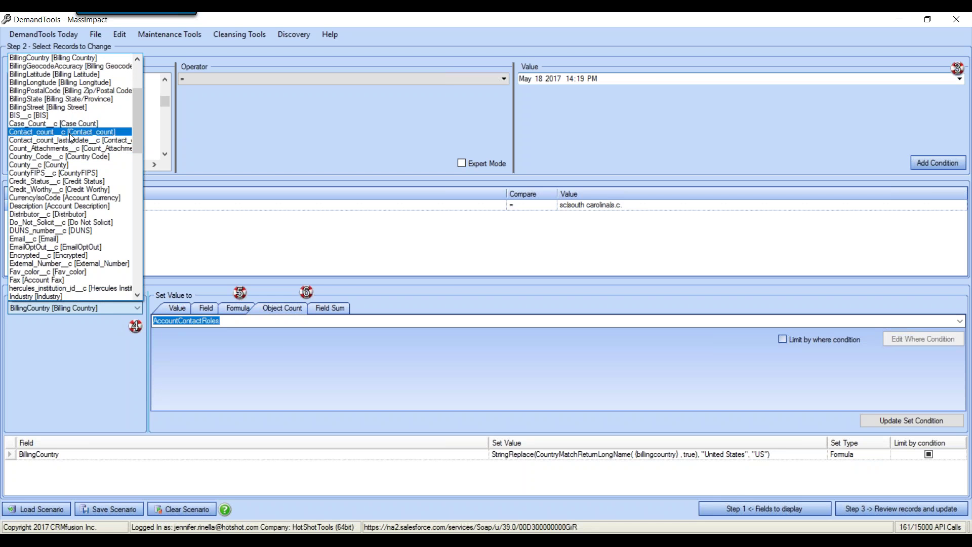
left_click(56, 131)
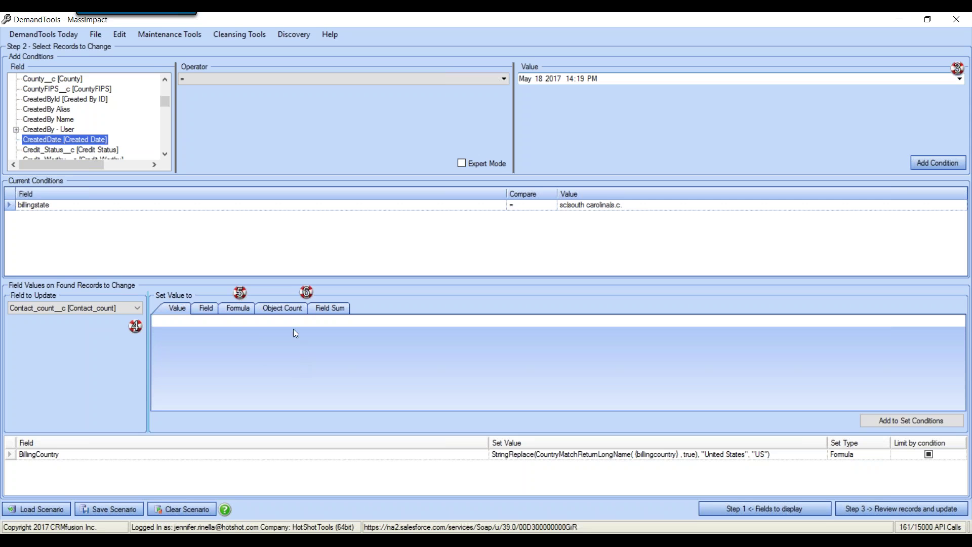
left_click(281, 308)
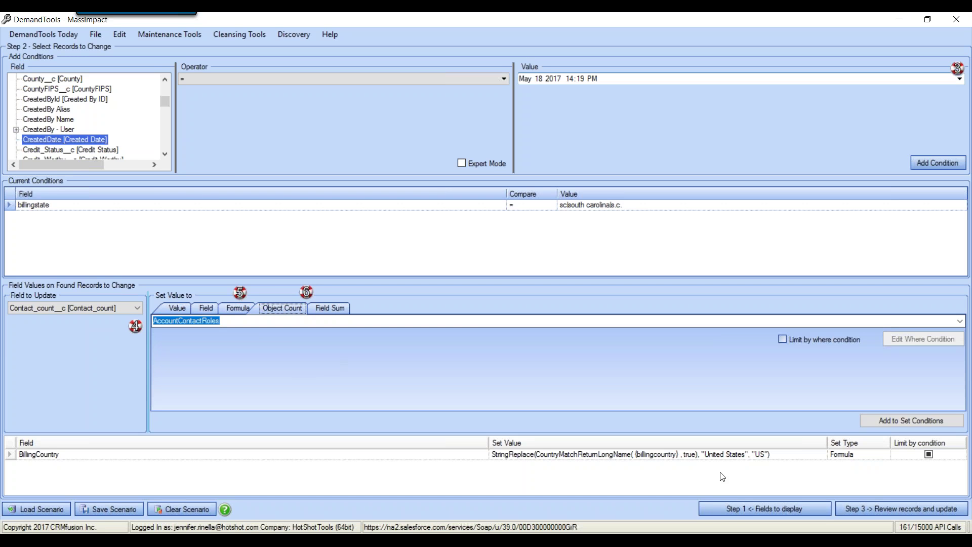
left_click(959, 321)
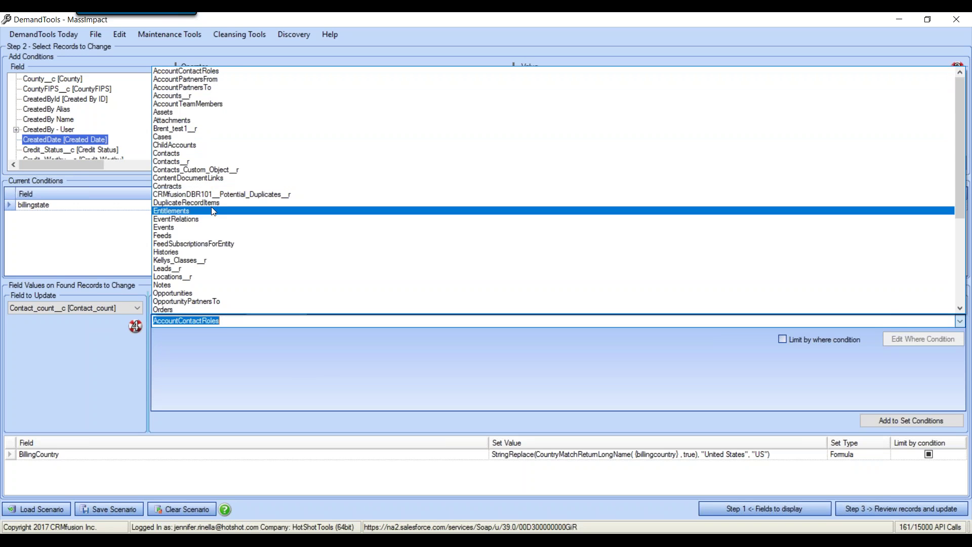
scroll(210, 213, "down", 2)
scroll(199, 285, "down", 4)
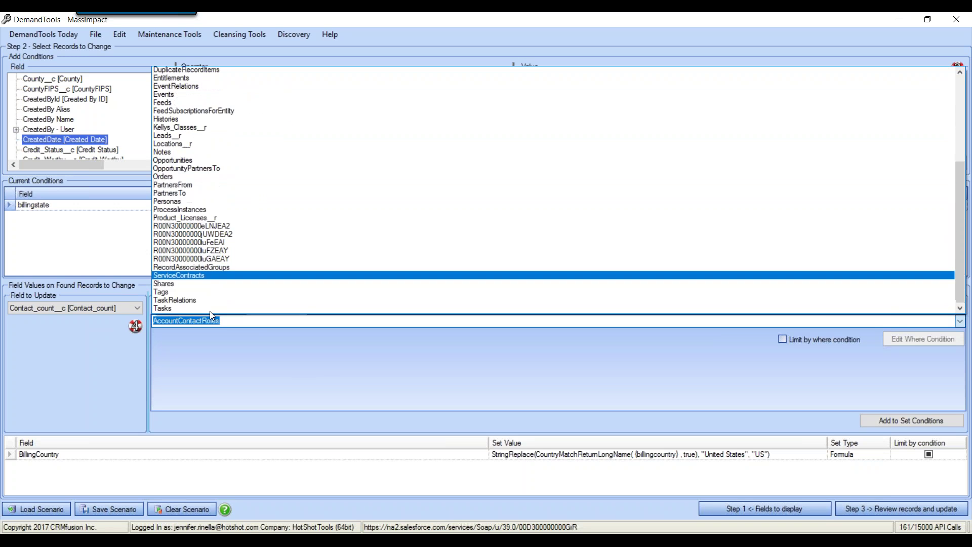
scroll(211, 308, "up", 6)
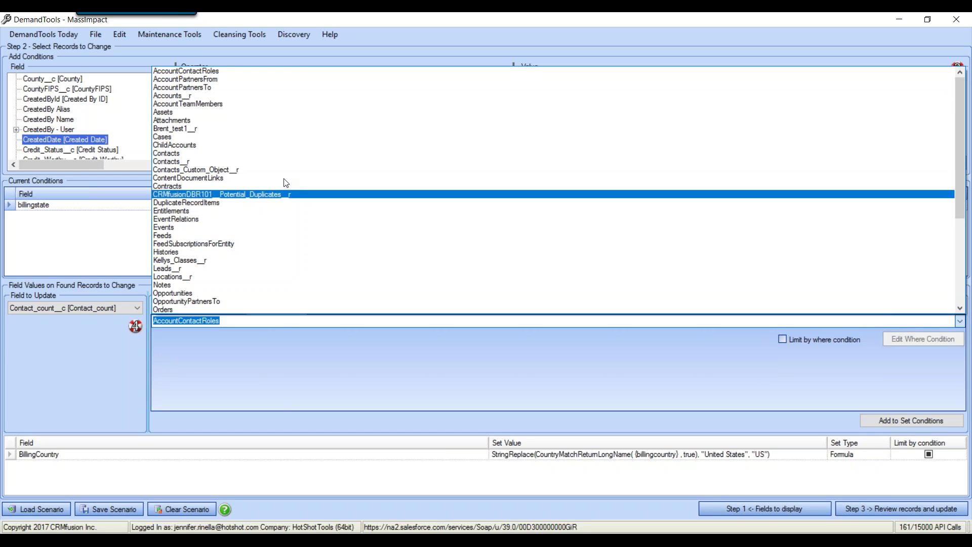
left_click(166, 153)
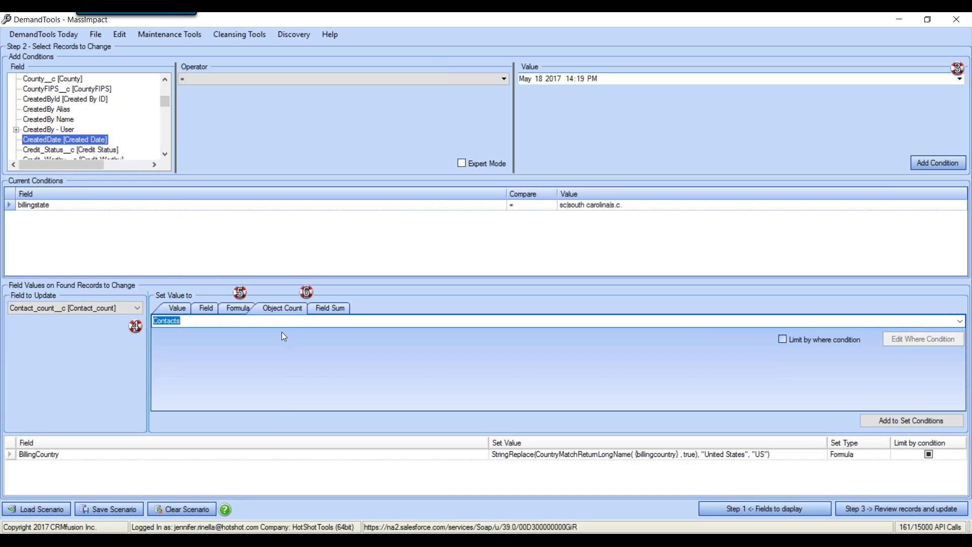
left_click(911, 420)
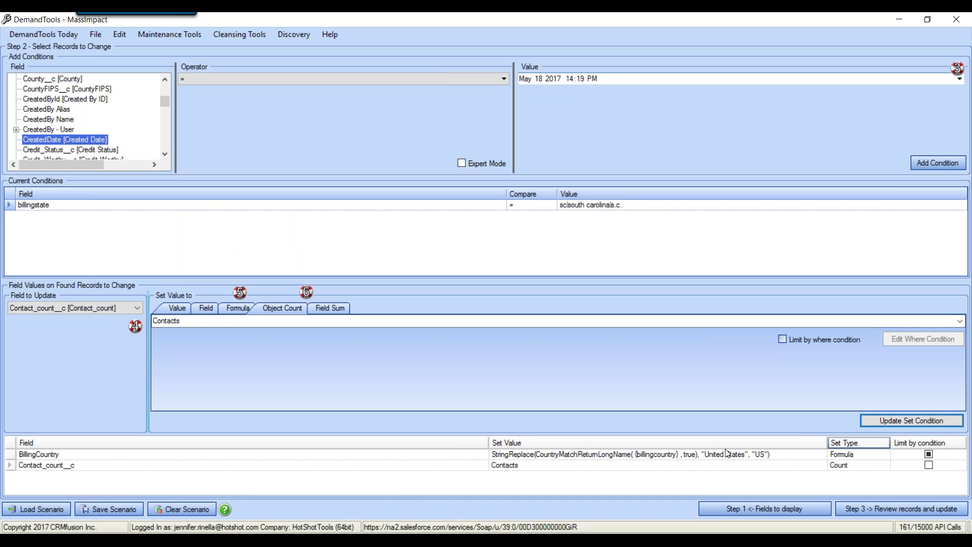
left_click(11, 455)
key("Delete")
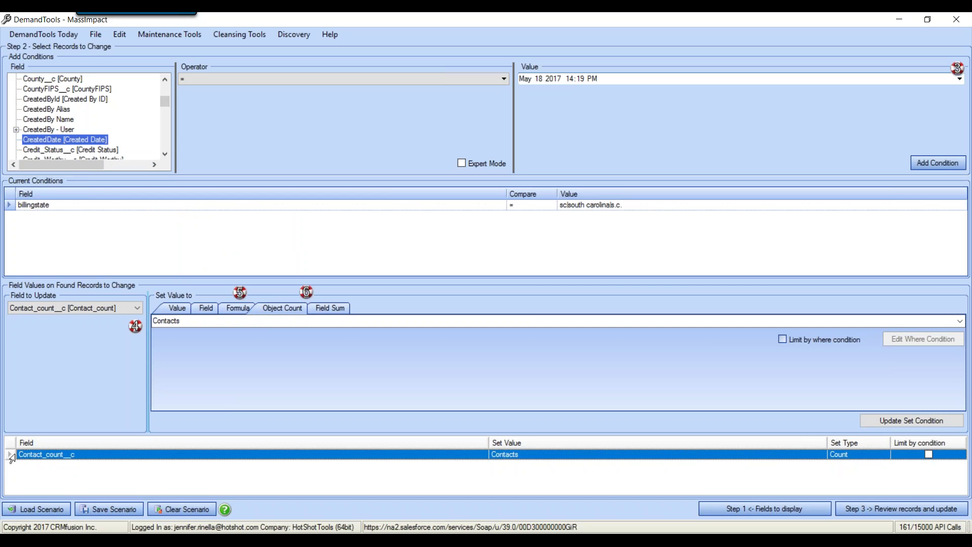
Step: Choose Opp_Amount_Sum_Closed_Won__c as the field to update, set to the Field Sum of Amount from the Opportunities child table
left_click(138, 308)
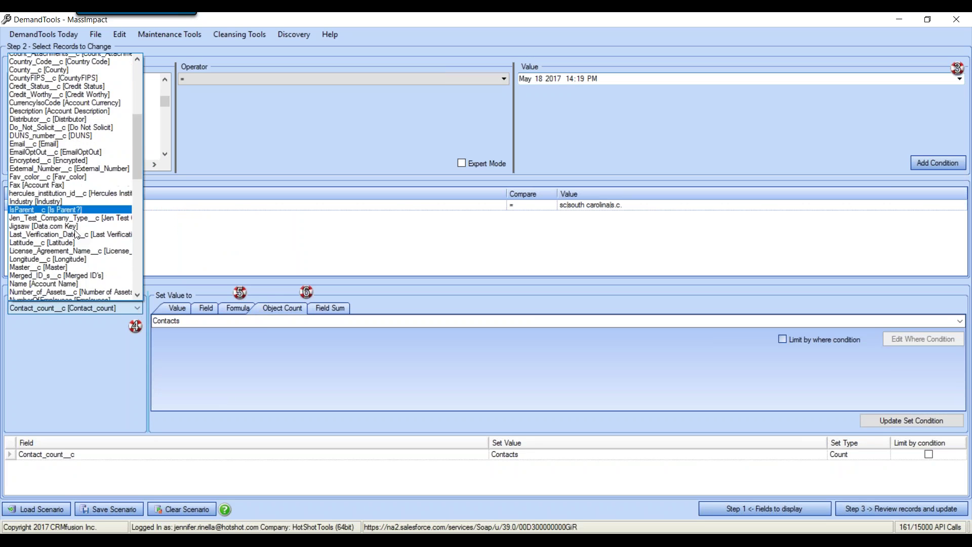
scroll(76, 231, "down", 3)
left_click(78, 255)
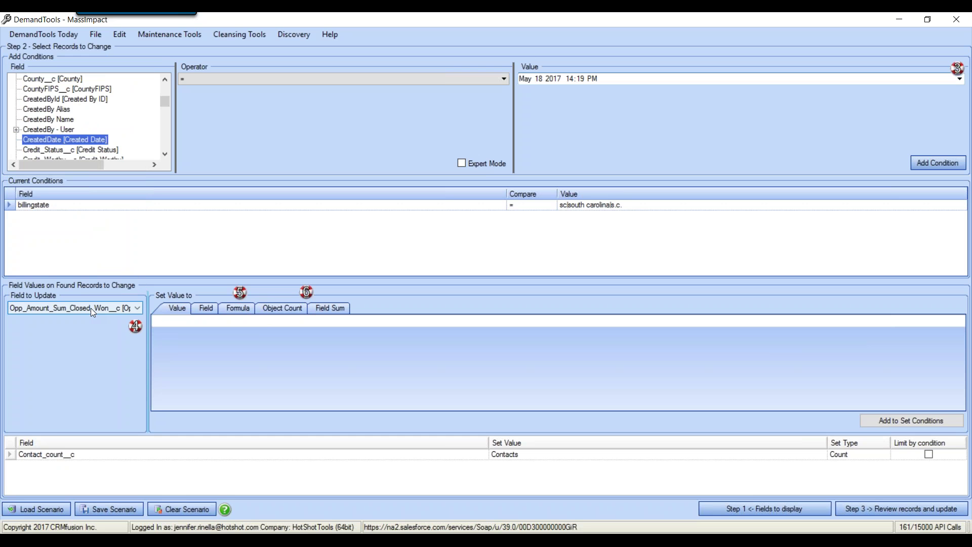
left_click(340, 310)
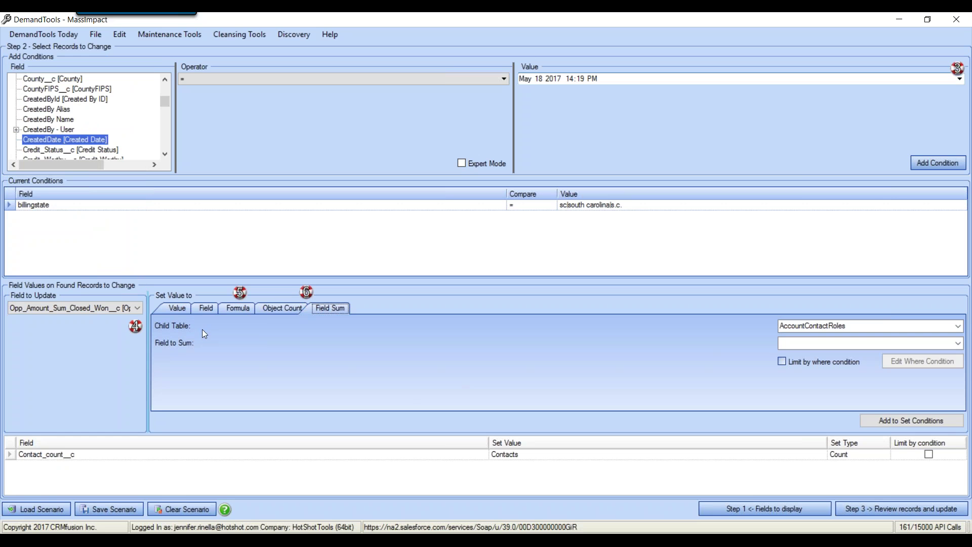
left_click(958, 326)
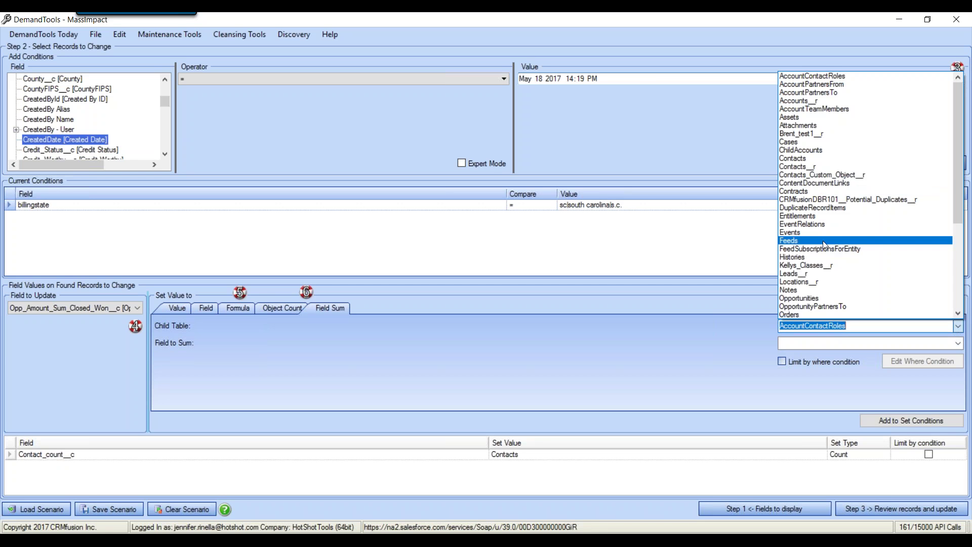
left_click(822, 297)
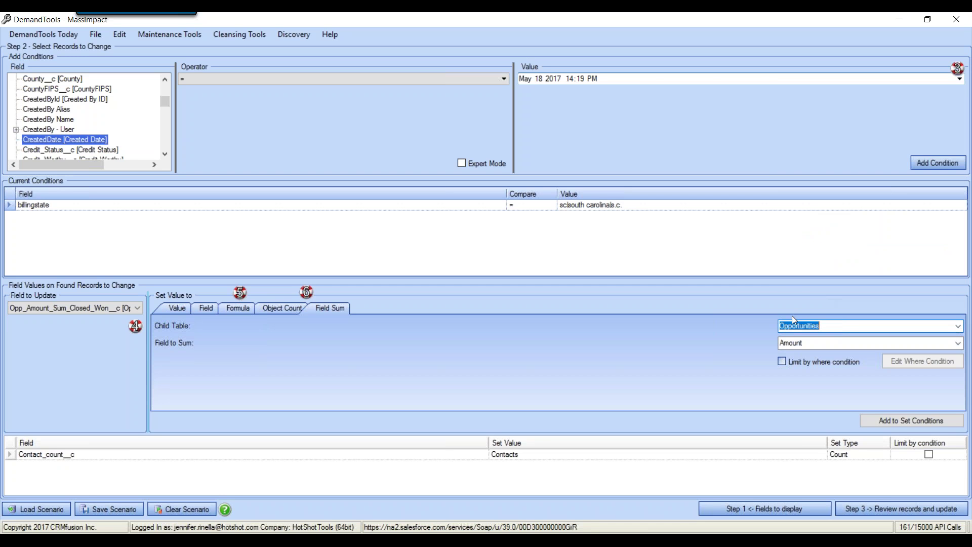
left_click(958, 343)
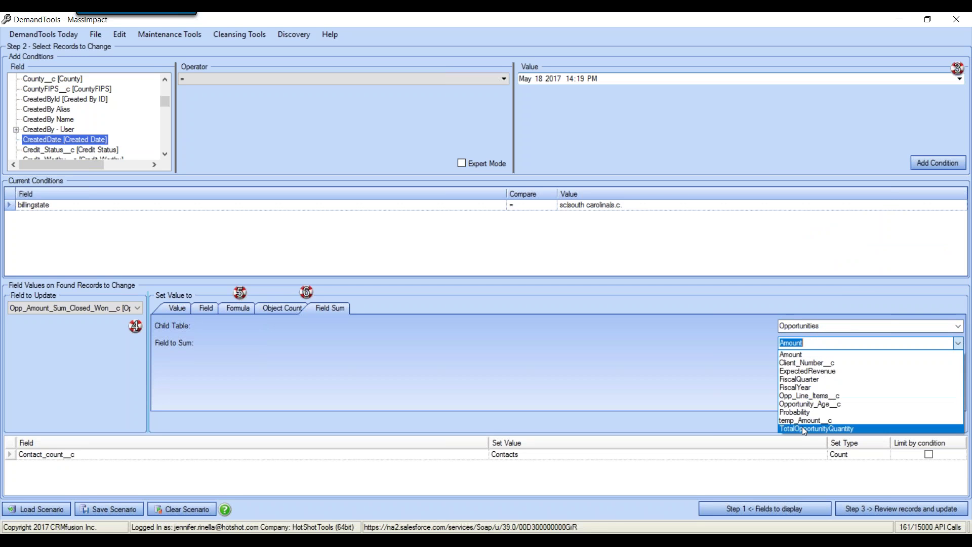
left_click(801, 355)
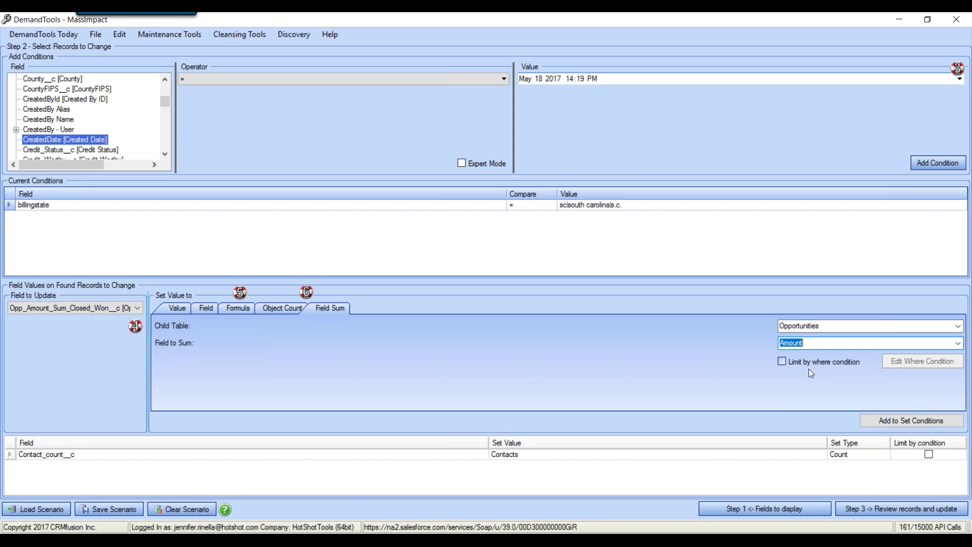
Step: Limit the opportunity sum with a where condition of StageName = Closed Won, and add the sum to the set conditions
left_click(790, 362)
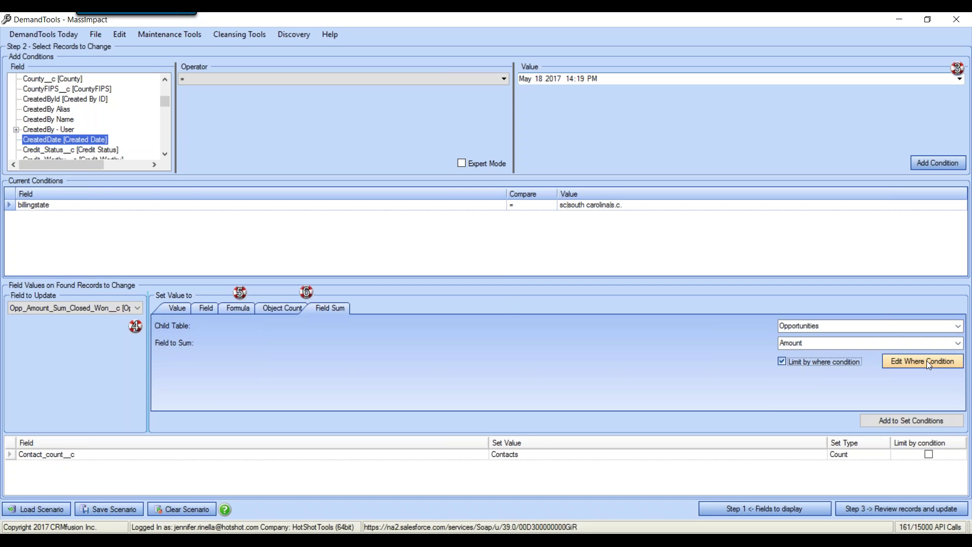
left_click(926, 360)
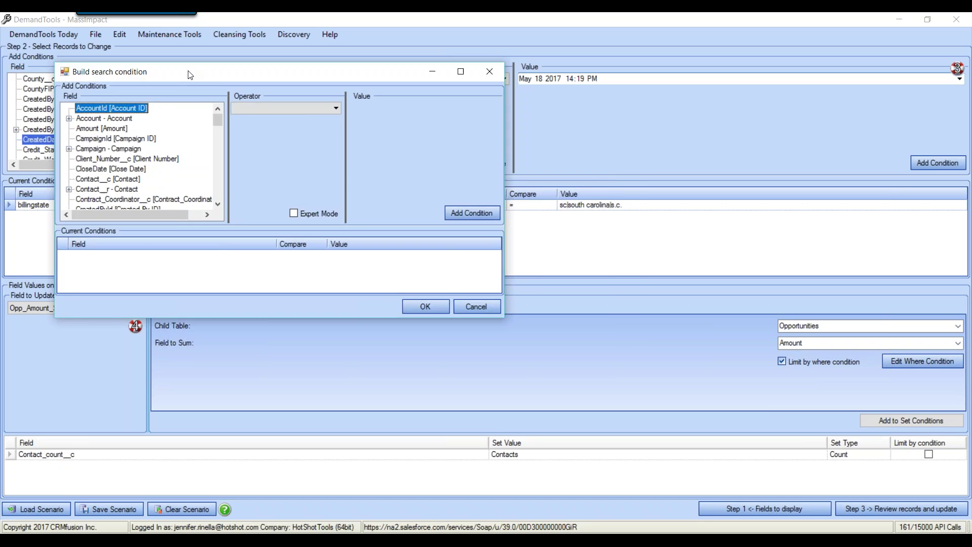
left_click_drag(190, 75, 324, 148)
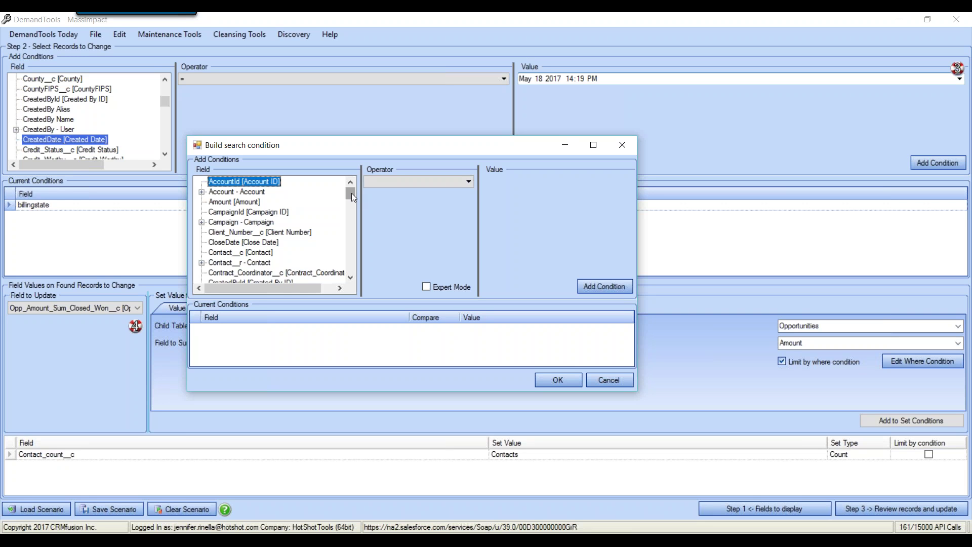
left_click_drag(351, 195, 366, 268)
scroll(282, 237, "up", 1)
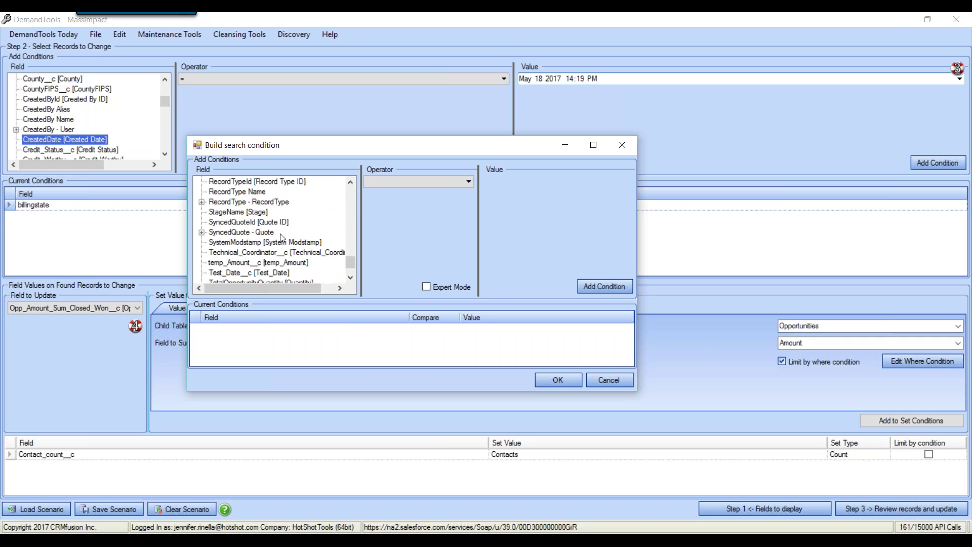
left_click(238, 211)
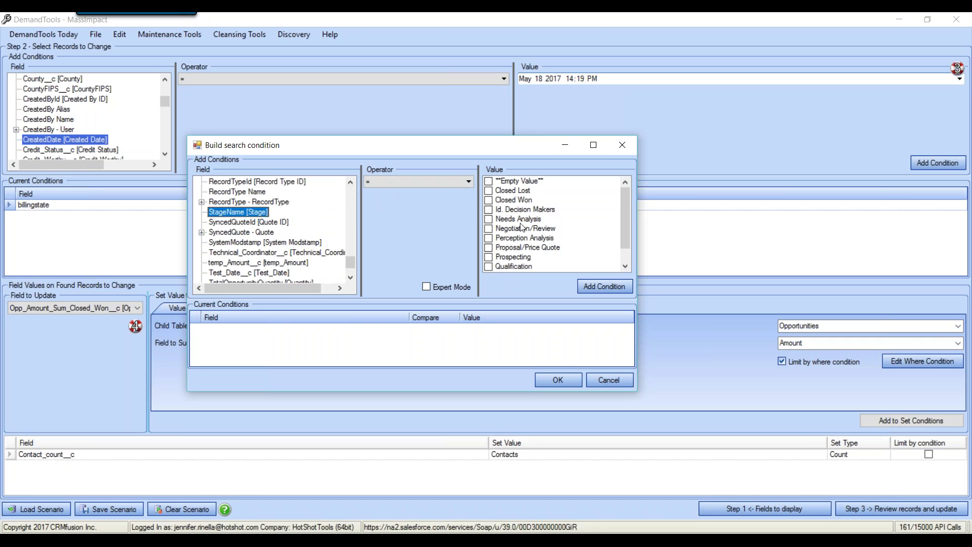
left_click(488, 200)
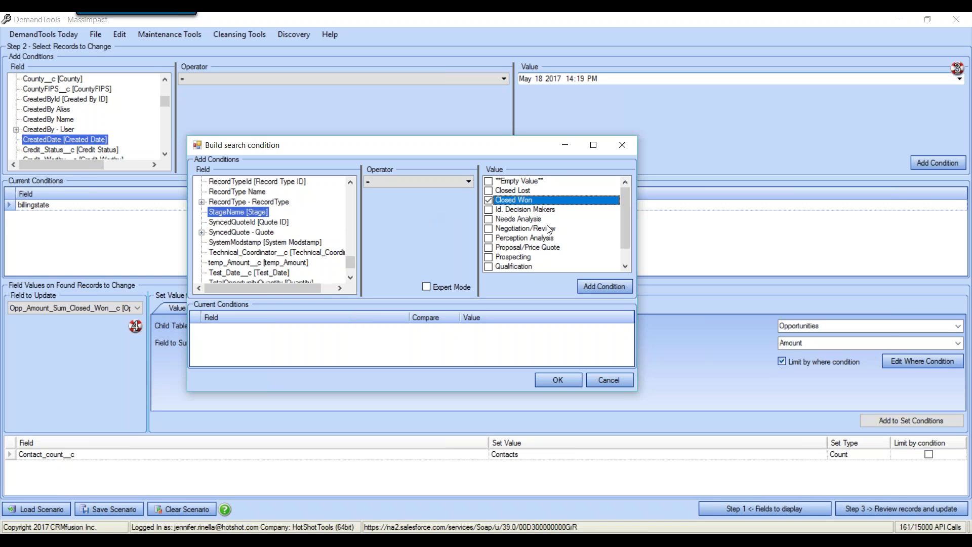
left_click(603, 287)
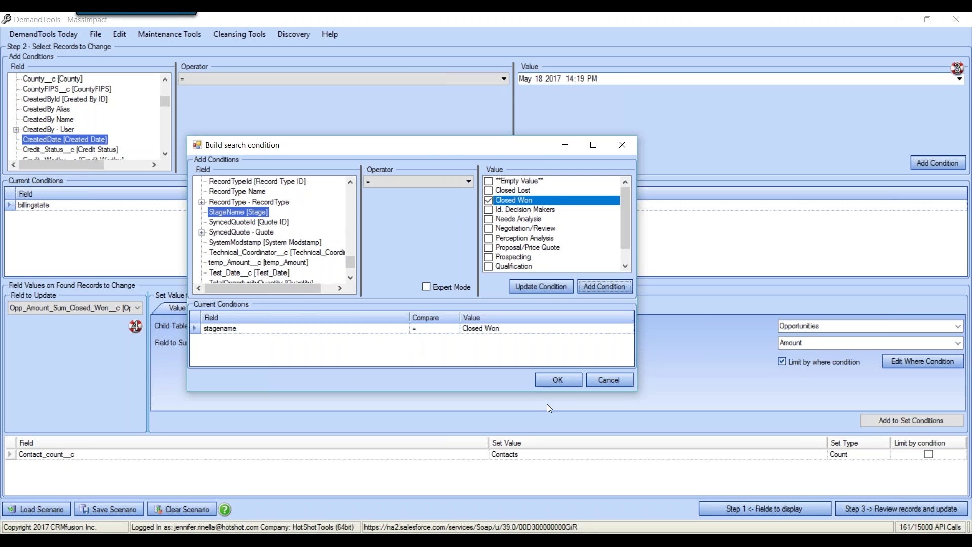
left_click(562, 381)
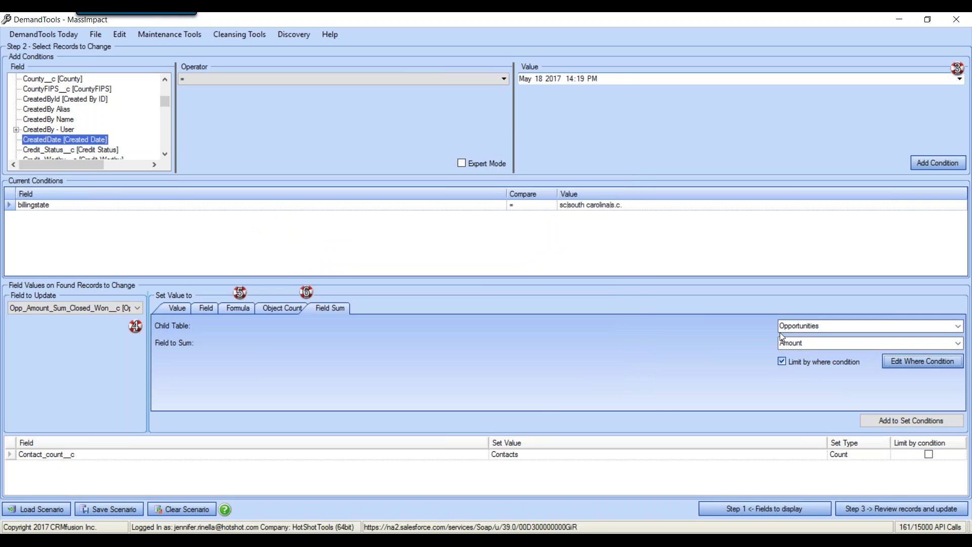
left_click(922, 420)
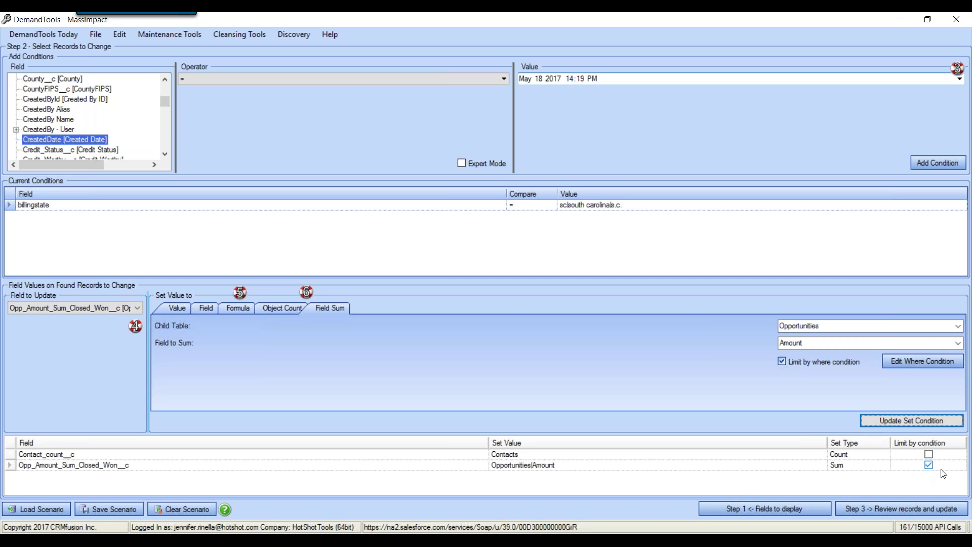
Step: Look through the Contact fields available for limiting the Contact_count__c count by a where condition, leaving the count unlimited
left_click(11, 457)
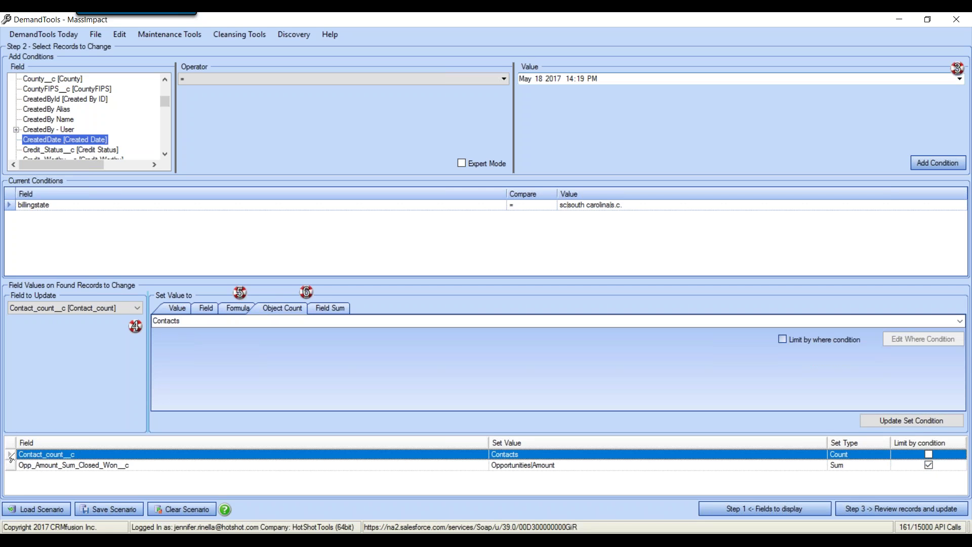
left_click(784, 338)
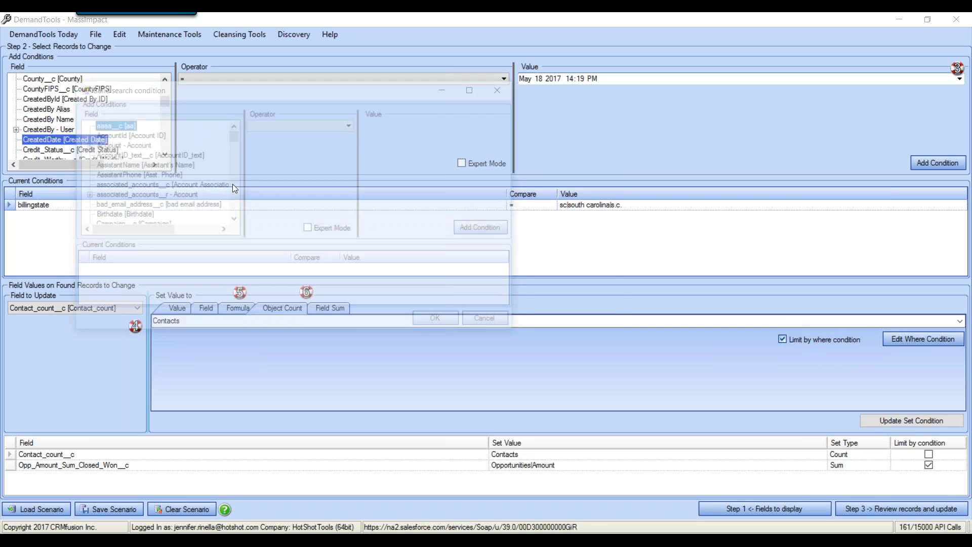
left_click_drag(182, 93, 274, 121)
scroll(230, 196, "down", 10)
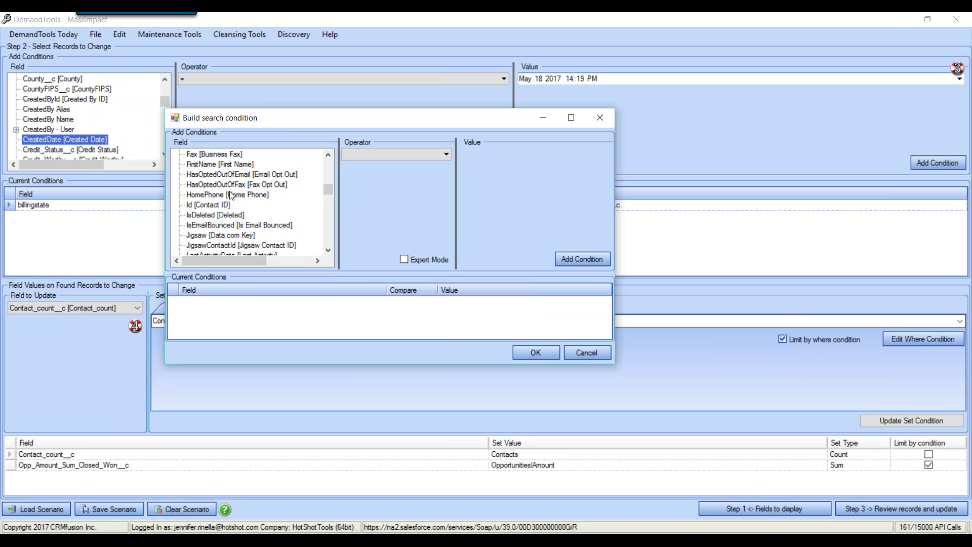
scroll(230, 196, "down", 2)
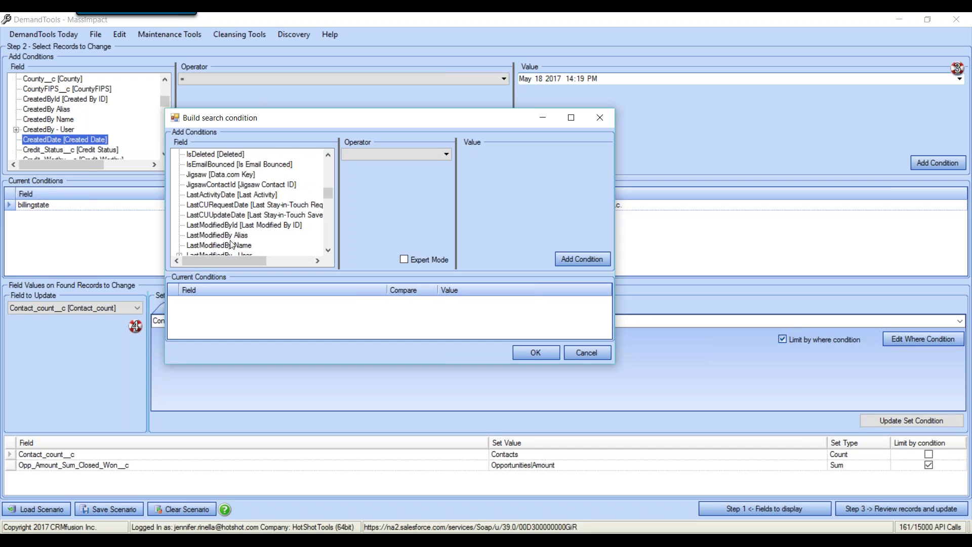
scroll(231, 244, "down", 4)
scroll(232, 238, "down", 1)
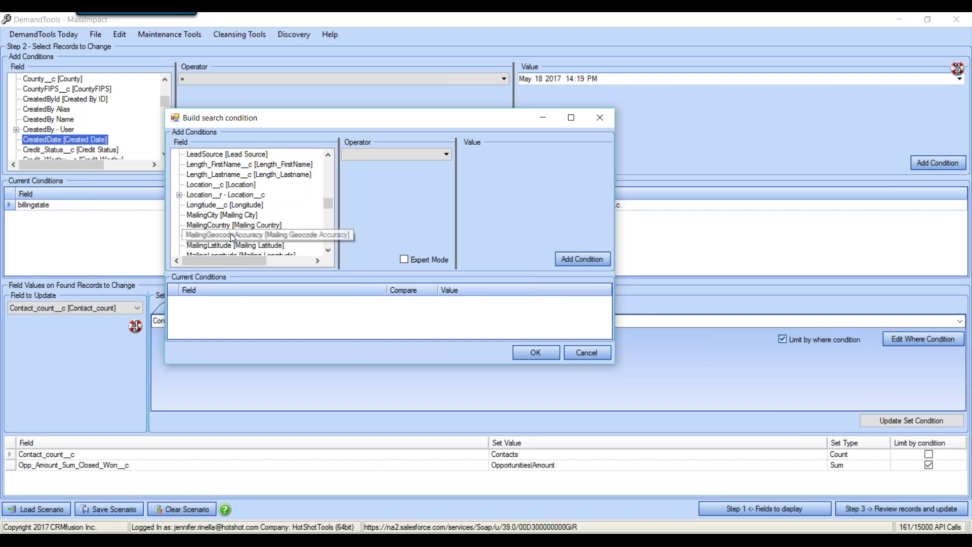
left_click(594, 352)
left_click(782, 339)
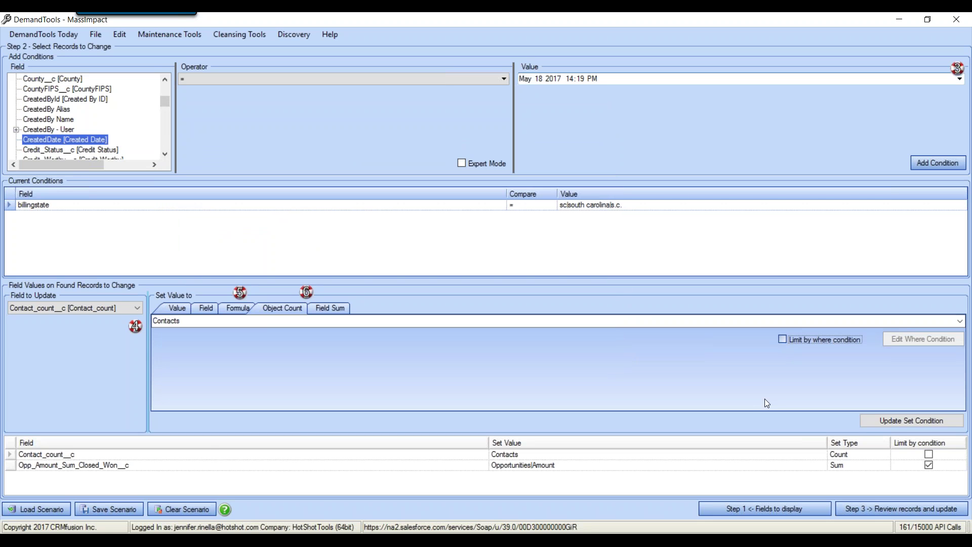
Step: Retrieve the matching accounts for review and sort them by Contact_count__c in descending order
left_click(905, 507)
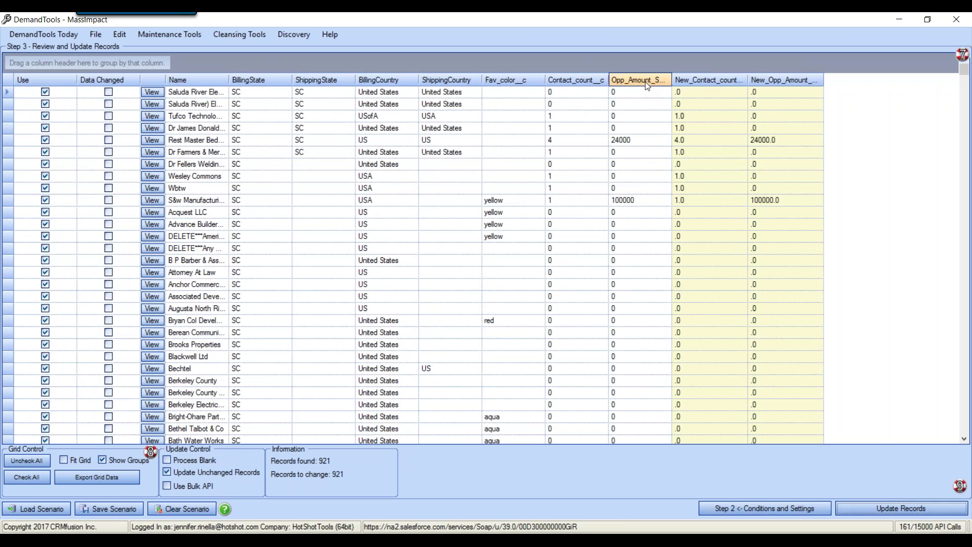
left_click(587, 83)
left_click(587, 81)
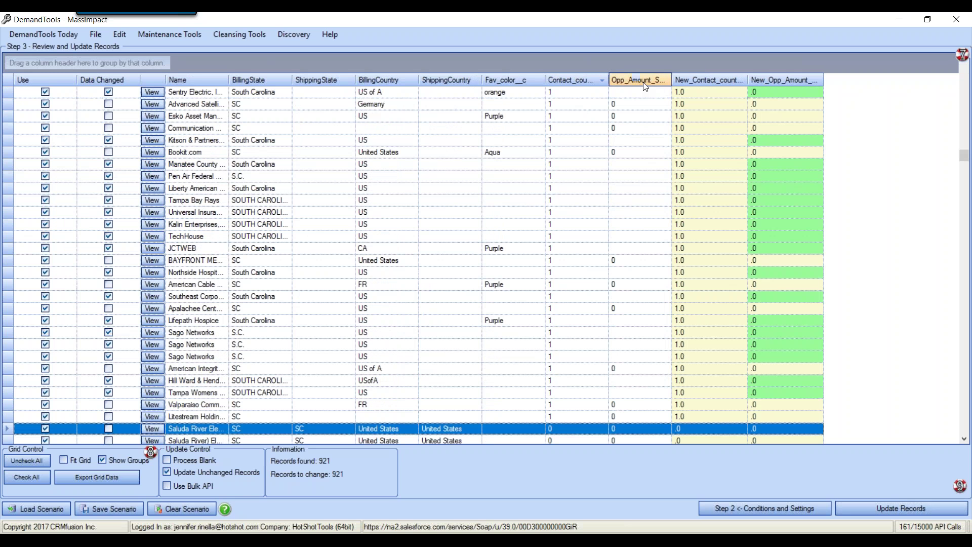
Step: Compare the existing contact counts and opportunity sums with the proposed new values across the account records
scroll(748, 227, "up", 5)
scroll(749, 227, "up", 6)
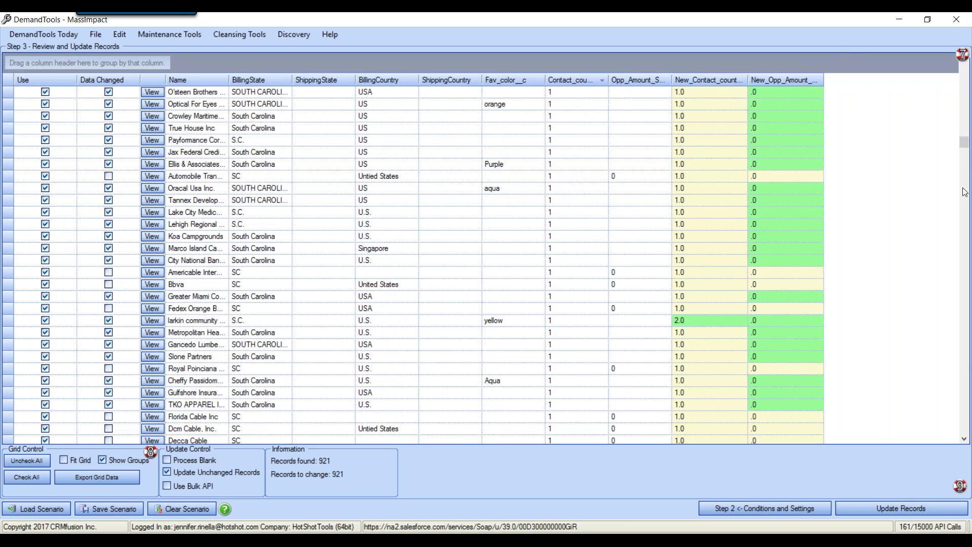
left_click(963, 71)
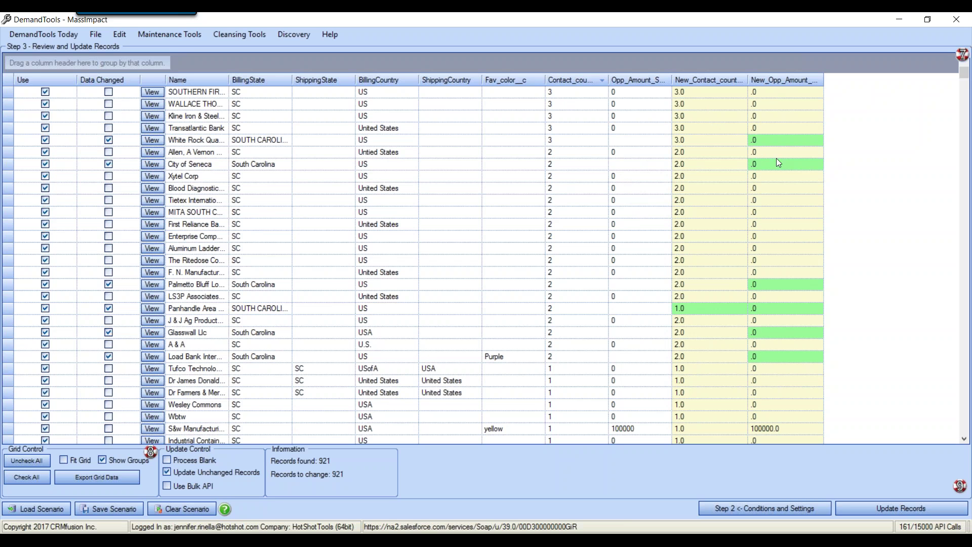
scroll(782, 205, "down", 5)
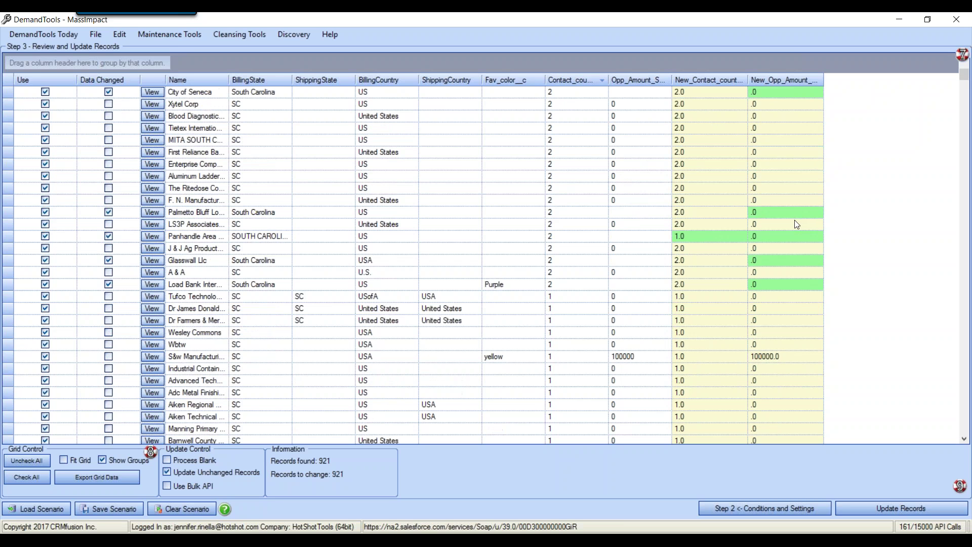
scroll(718, 307, "up", 9)
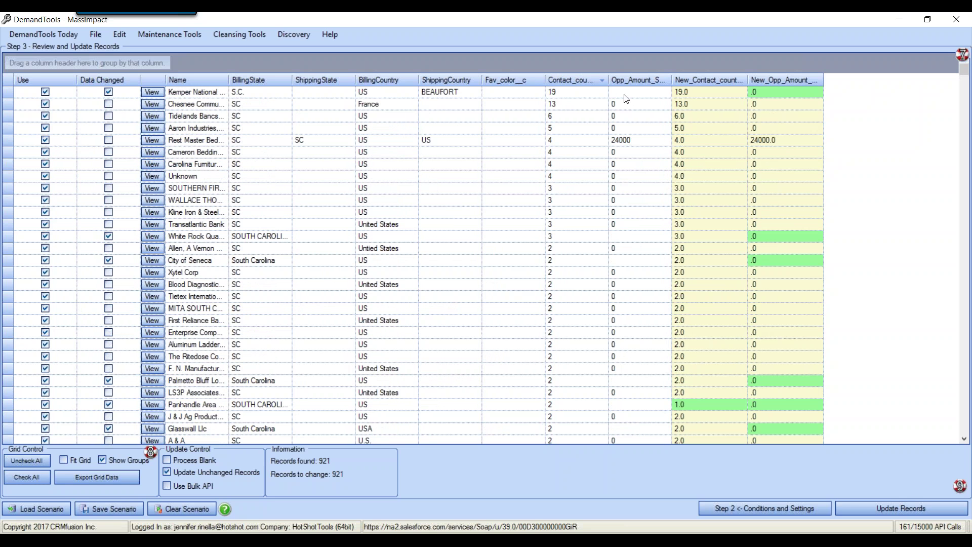
scroll(708, 260, "down", 20)
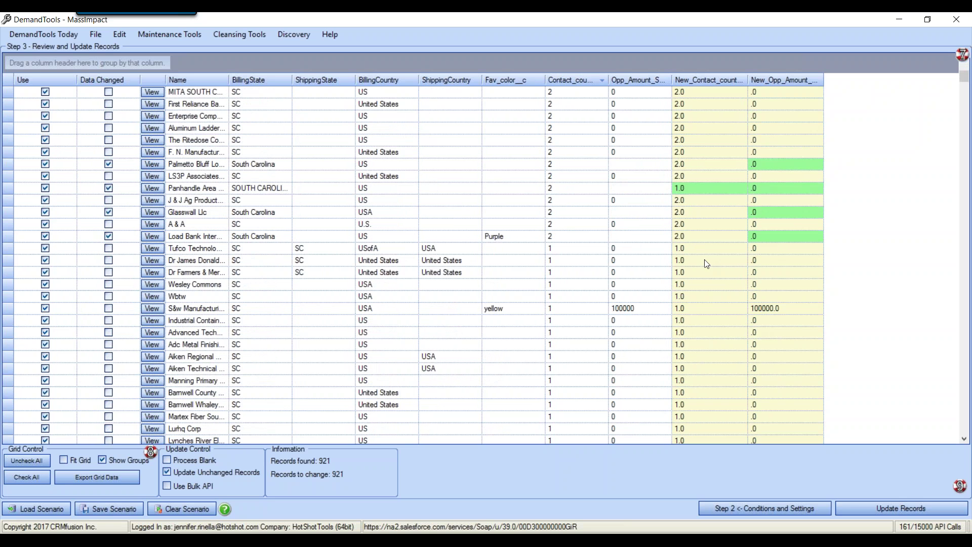
scroll(708, 260, "down", 5)
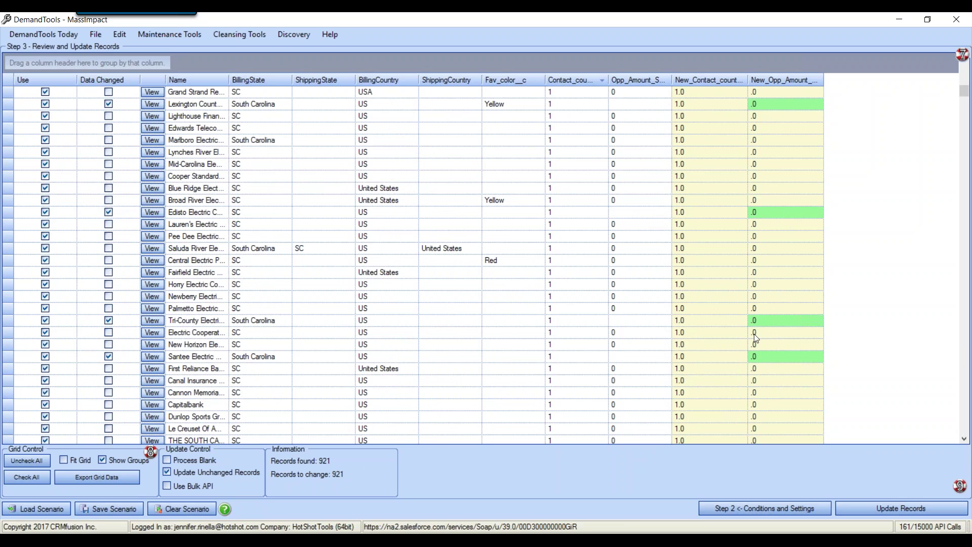
scroll(752, 332, "down", 5)
scroll(744, 327, "up", 20)
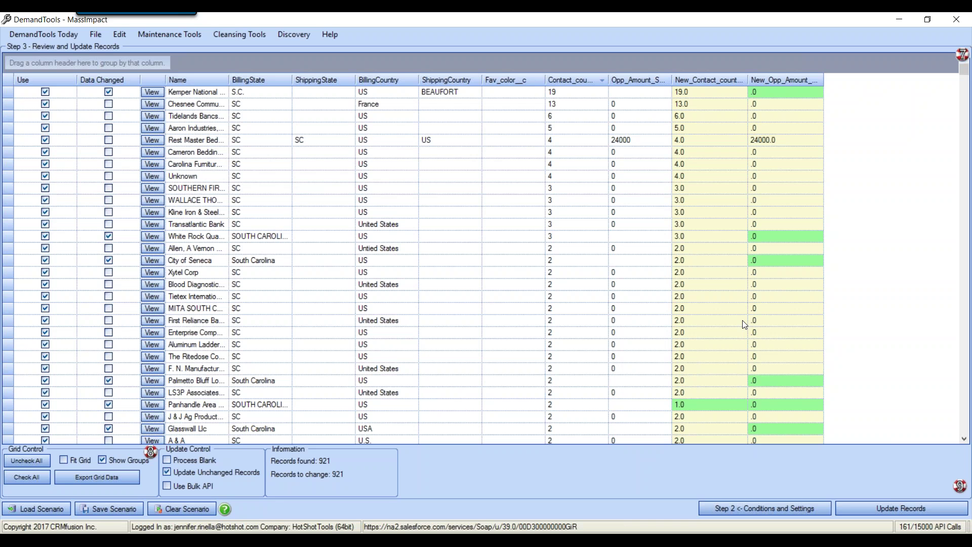
Step: Exclude unchanged records from the update, and inspect the Bulk API settings and general batch size options without keeping the Bulk API
left_click(224, 472)
left_click(166, 485)
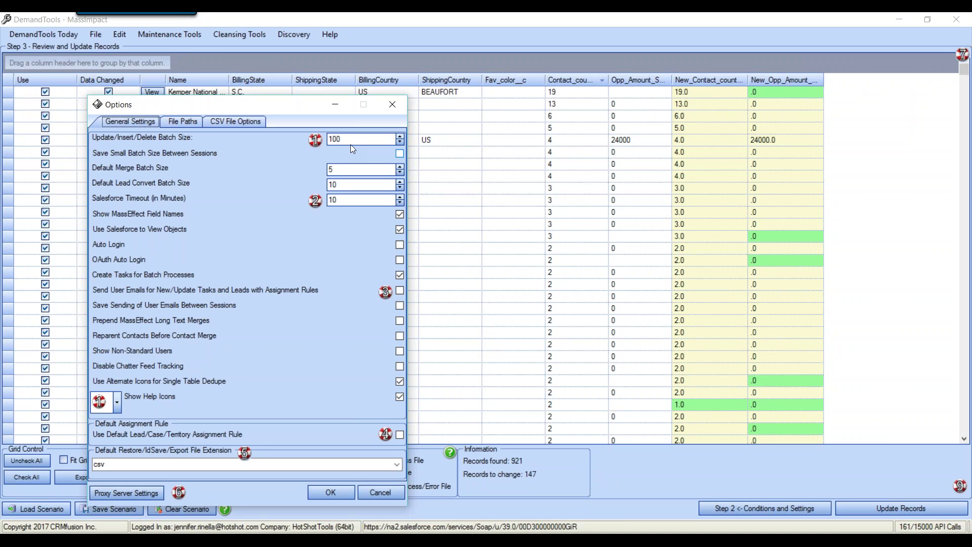
left_click(389, 492)
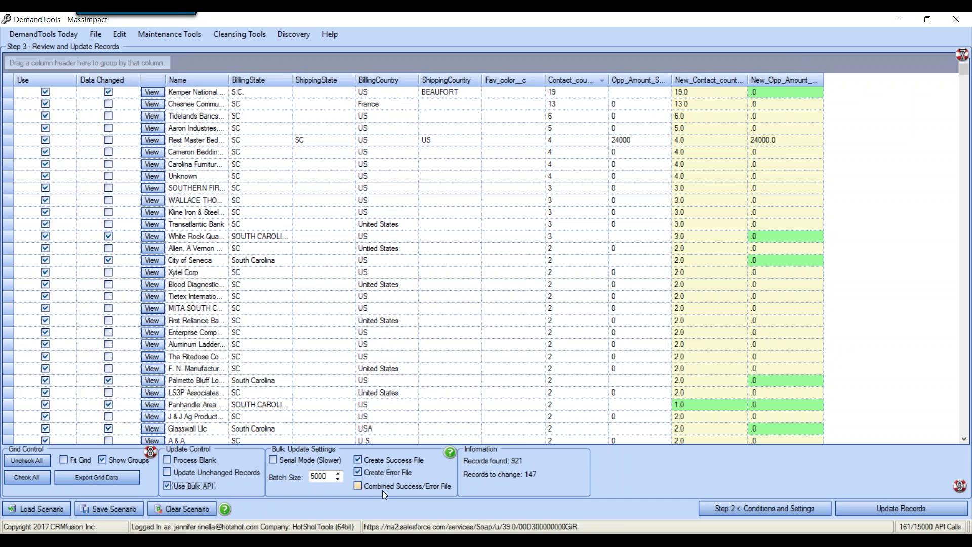
left_click(167, 485)
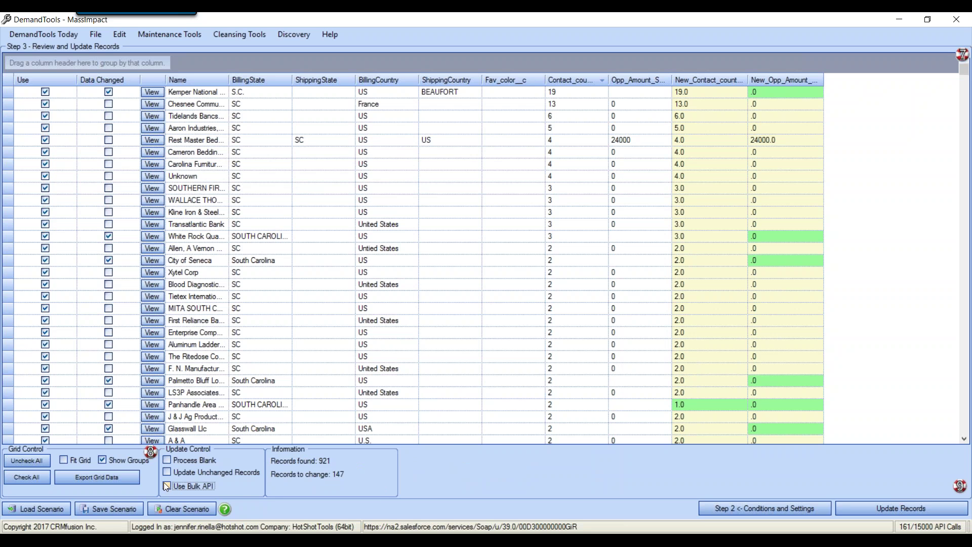
Step: Save the MassImpact scenario as "May Public Test"
left_click(114, 509)
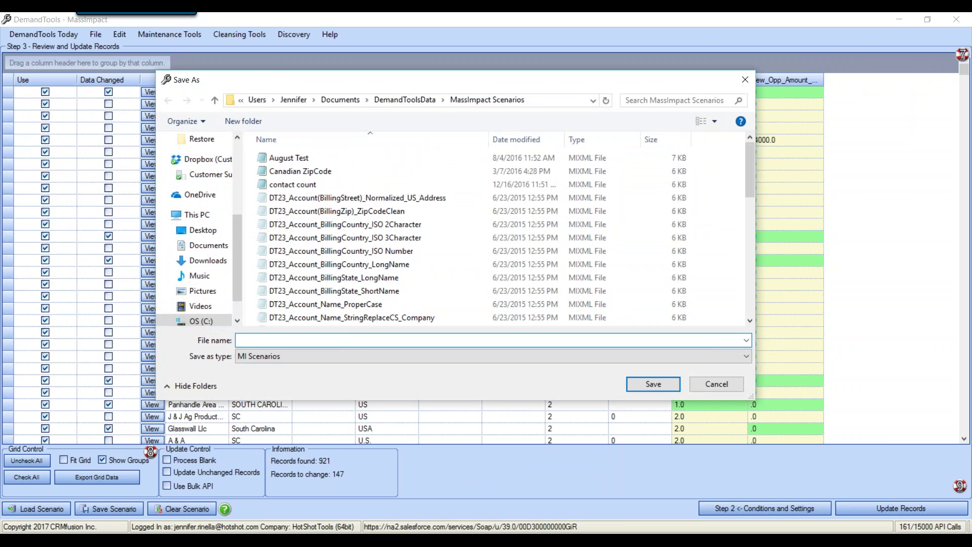
type("May Public Test")
left_click(653, 383)
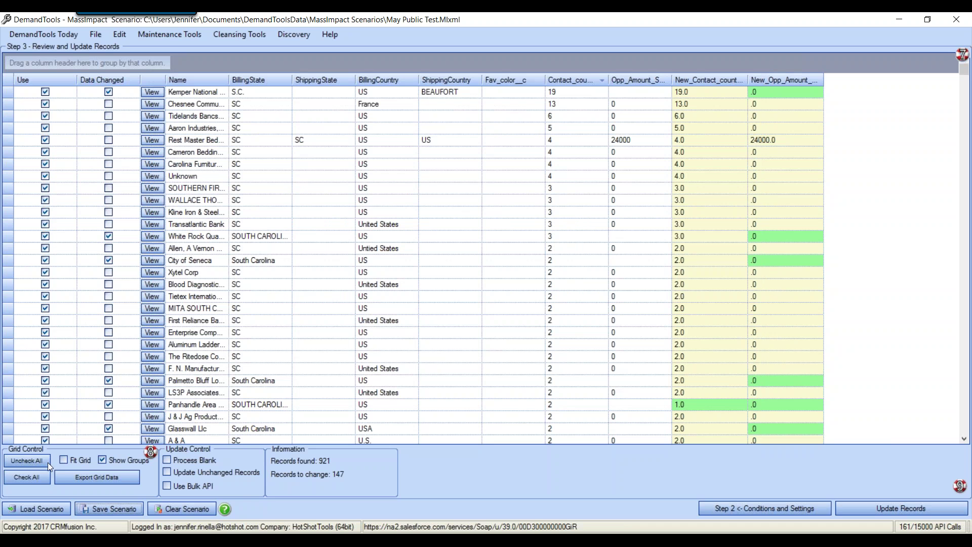
Step: Deselect all records, select only the first six accounts with changed data, and update them
left_click(36, 461)
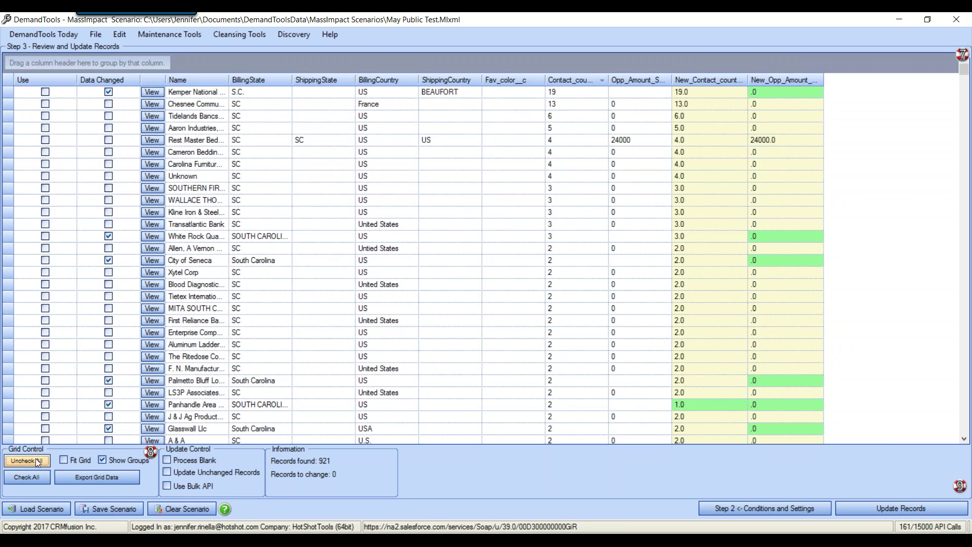
left_click(45, 92)
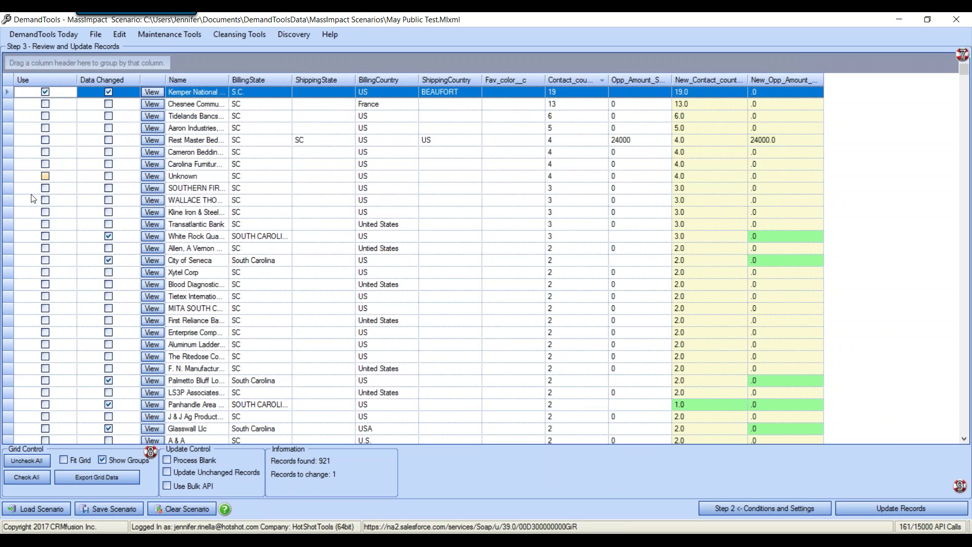
left_click(45, 235)
left_click(45, 260)
left_click(45, 380)
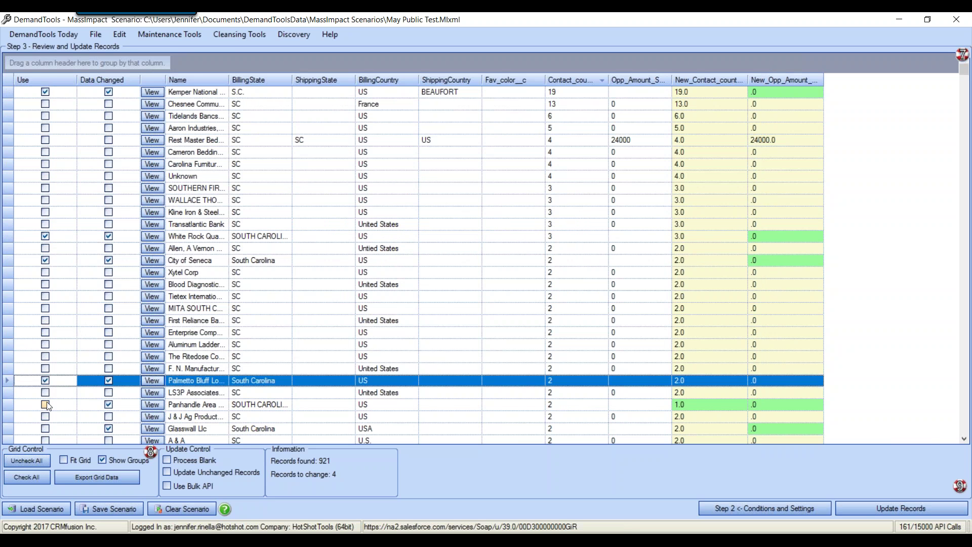
left_click(45, 404)
left_click(46, 429)
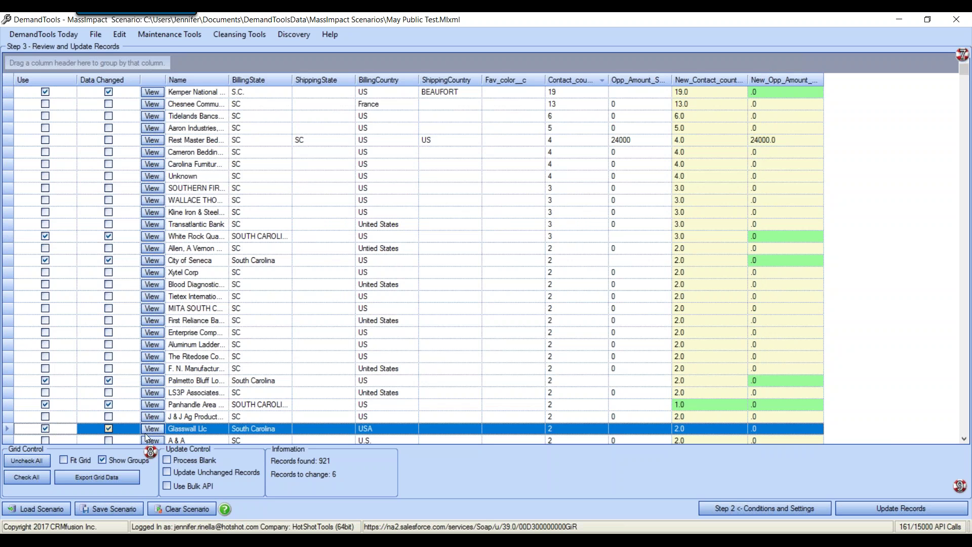
left_click(900, 509)
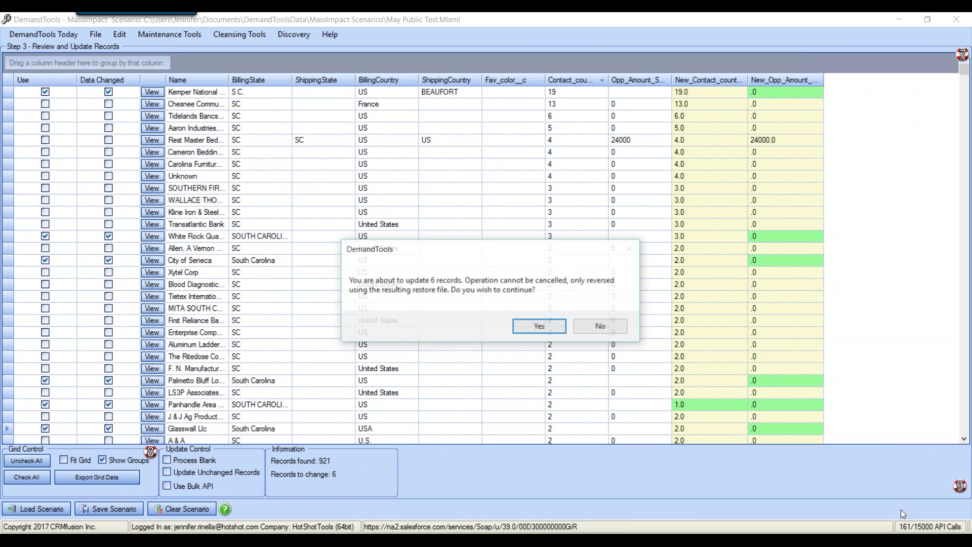
left_click(536, 325)
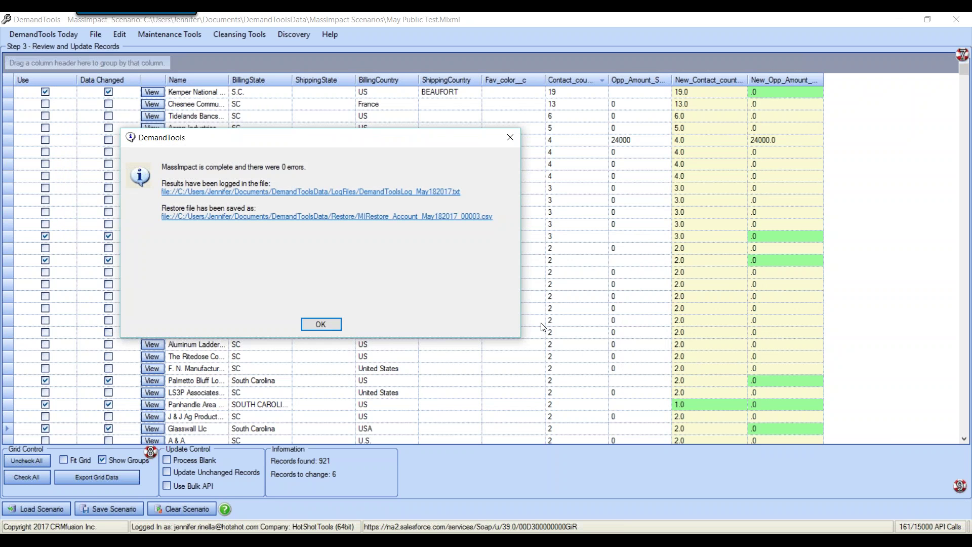
Step: Open the DemandToolsLog_May182017.txt results log, examine its MassImpact entries for times, errors and restore files, and close it
left_click(265, 193)
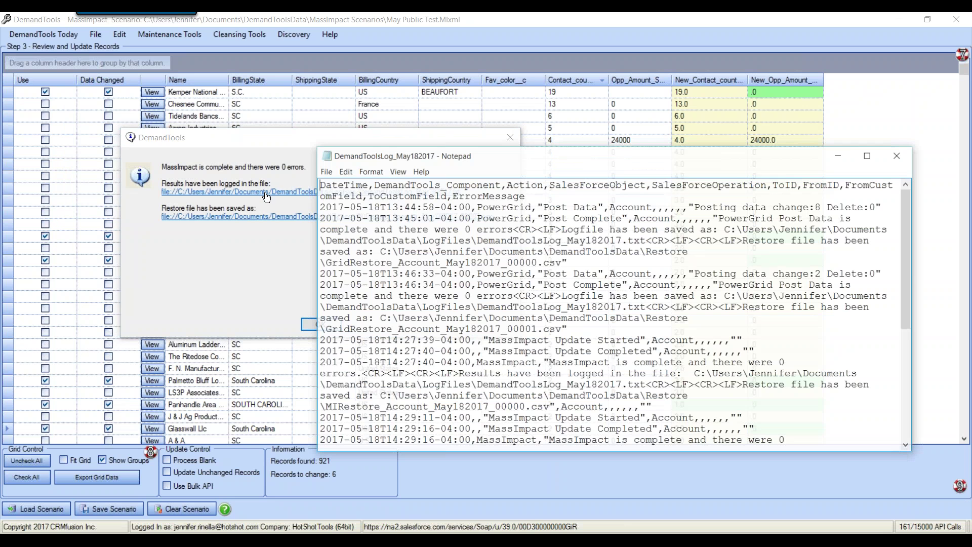
left_click(869, 155)
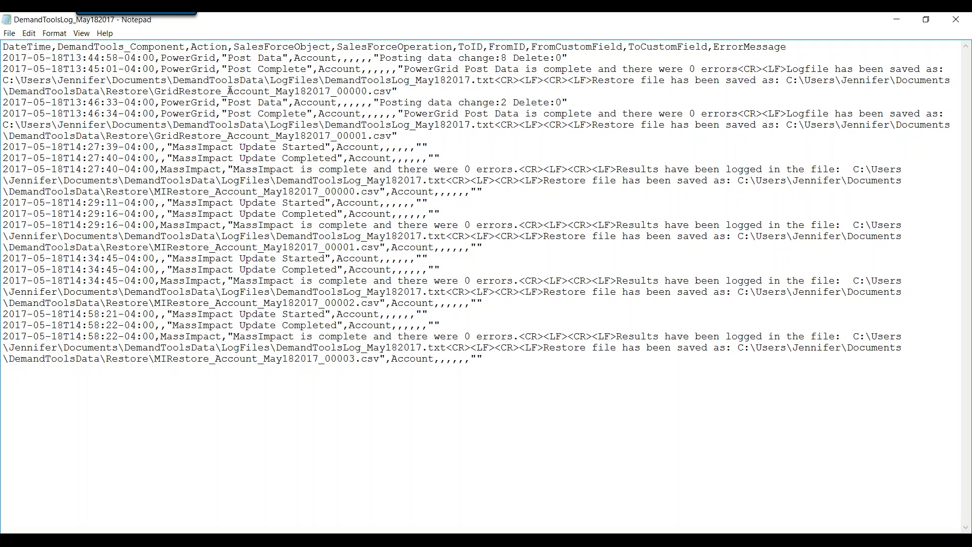
left_click_drag(15, 58, 216, 70)
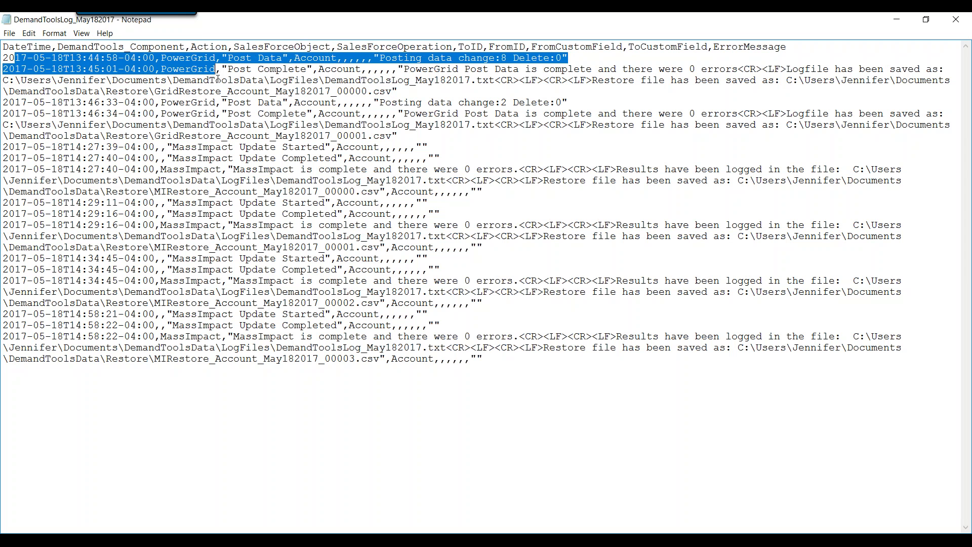
left_click_drag(100, 136, 342, 359)
left_click(569, 428)
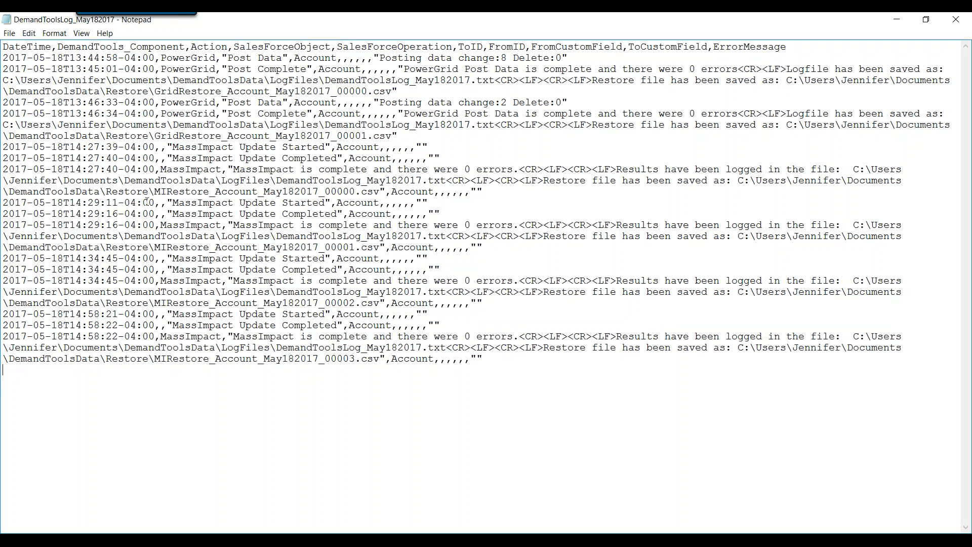
left_click_drag(155, 203, 15, 202)
left_click_drag(168, 203, 234, 202)
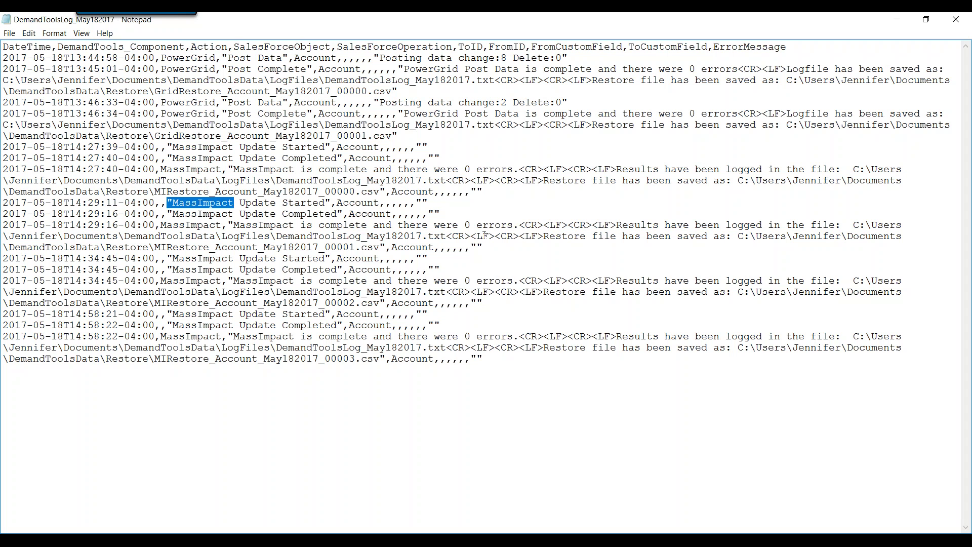
left_click_drag(456, 161, 494, 169)
left_click_drag(459, 224, 519, 236)
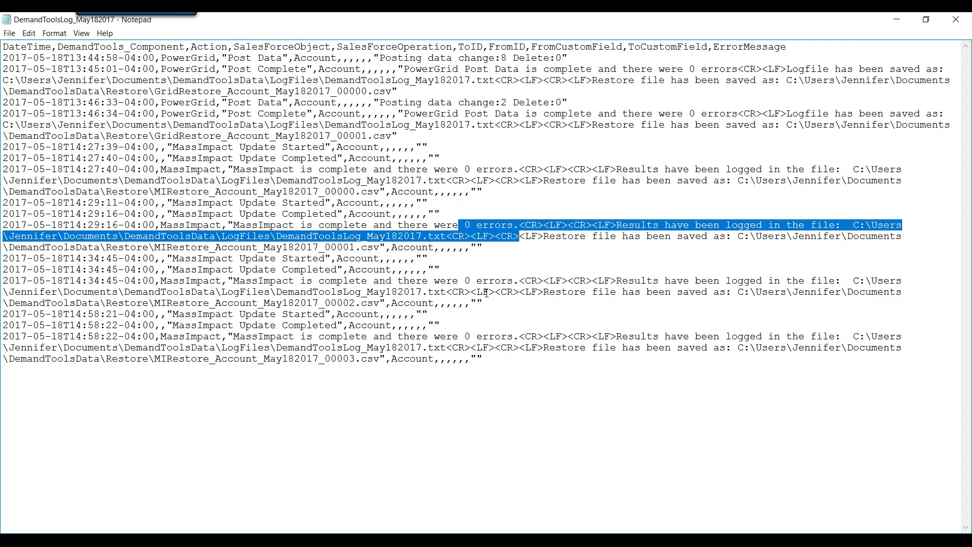
left_click_drag(464, 280, 543, 292)
left_click_drag(470, 336, 543, 347)
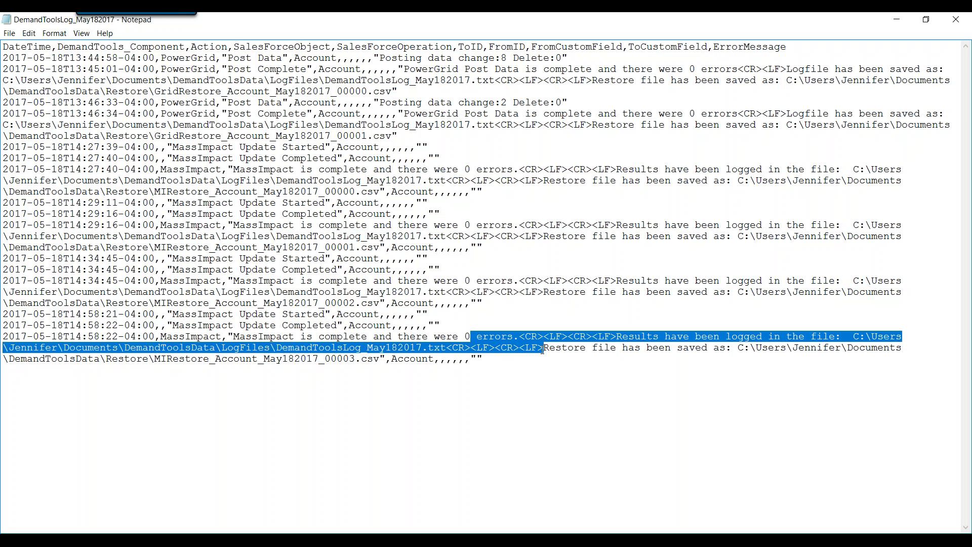
left_click(563, 170)
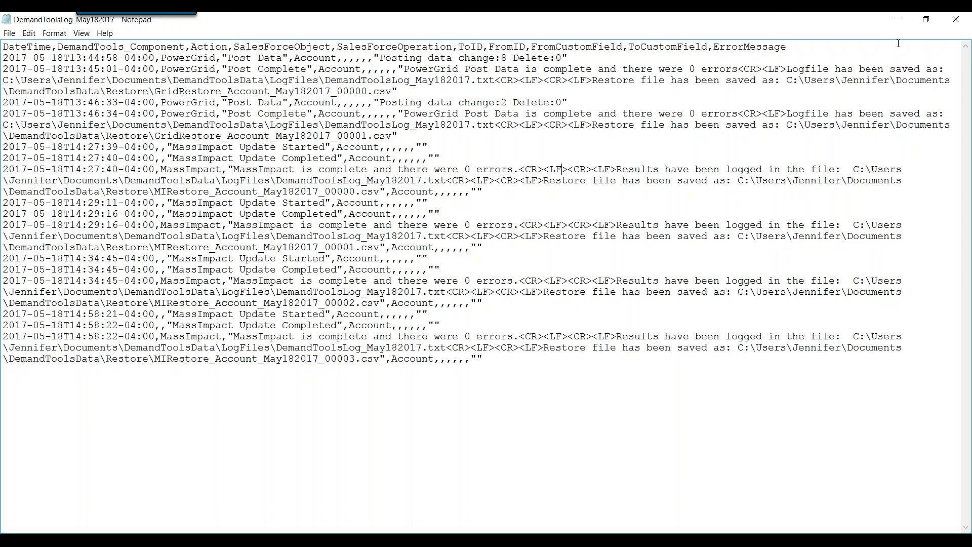
left_click(956, 20)
Step: Open the MIRestore_Account_May182017_00003.csv restore file in Excel and fit all column widths to their contents
left_click(286, 217)
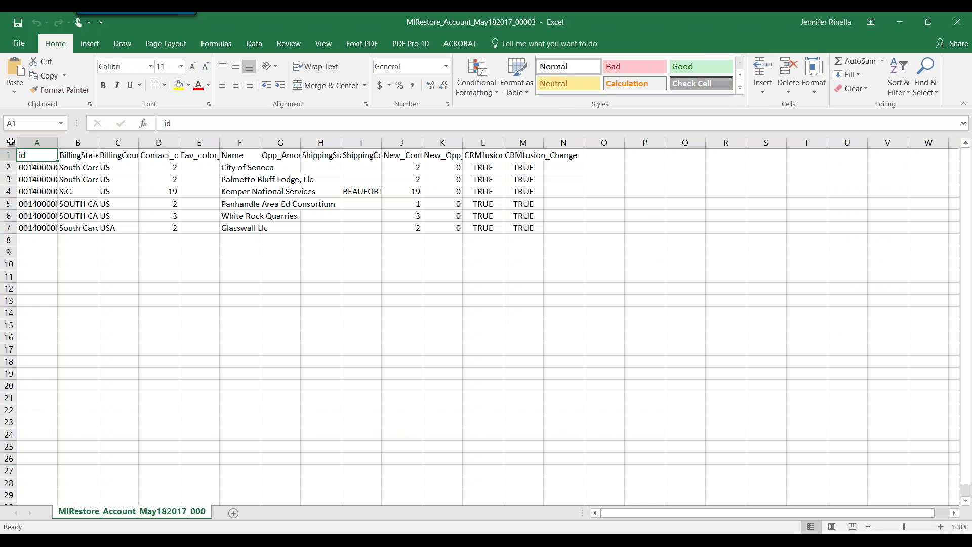
left_click(11, 142)
double_click(58, 142)
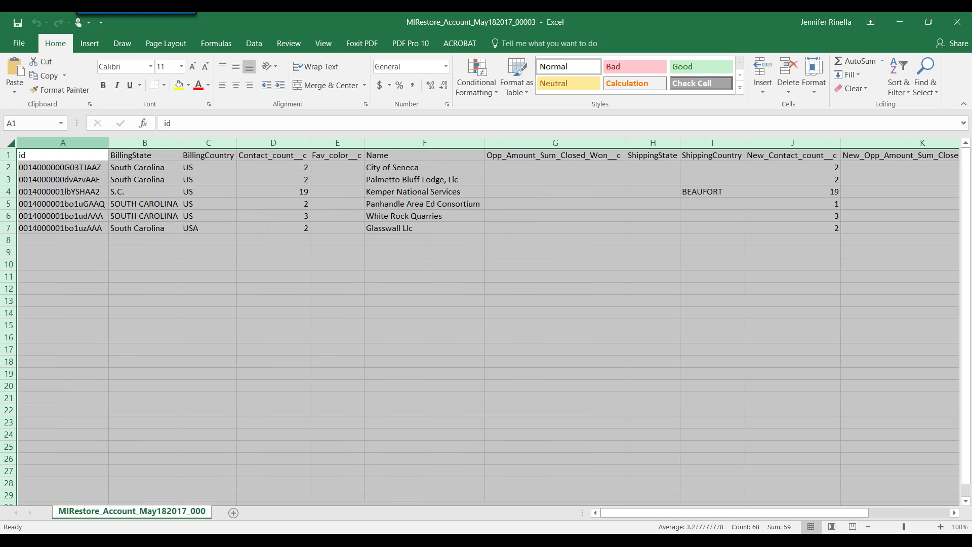
left_click(591, 251)
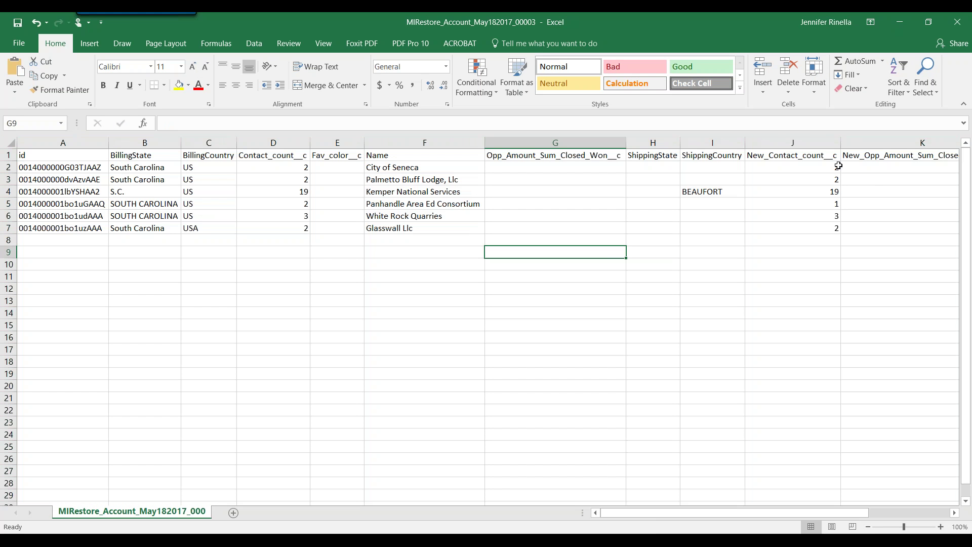
Step: Narrow the Opp_Amount_Sum_Closed_Won__c column and examine the New_Opp_Amount_Sum_Closed_Won__c value of each account
left_click_drag(830, 142, 867, 142)
left_click(799, 158)
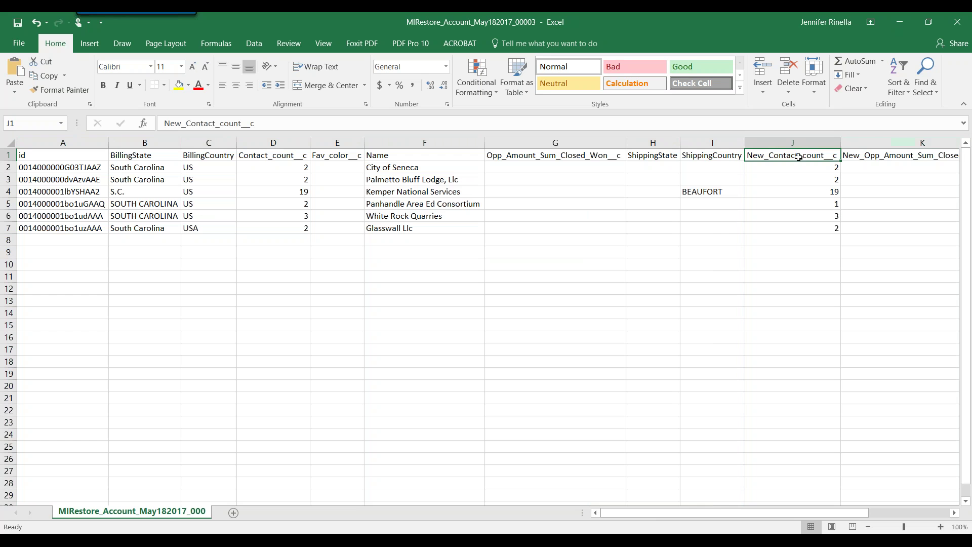
left_click(890, 157)
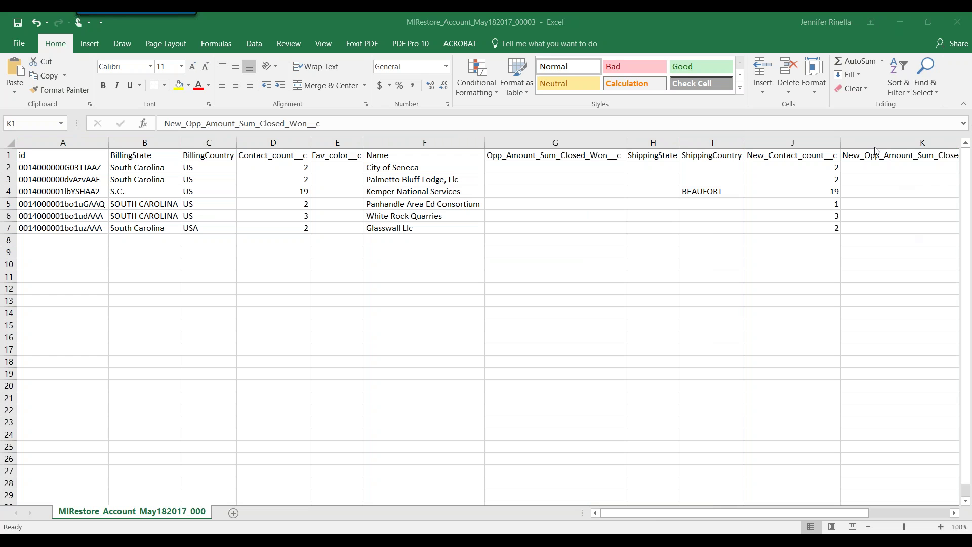
left_click_drag(626, 142, 562, 139)
key("Down")
key("Down")
key("Down")
key("Down")
key("Down")
key("Down")
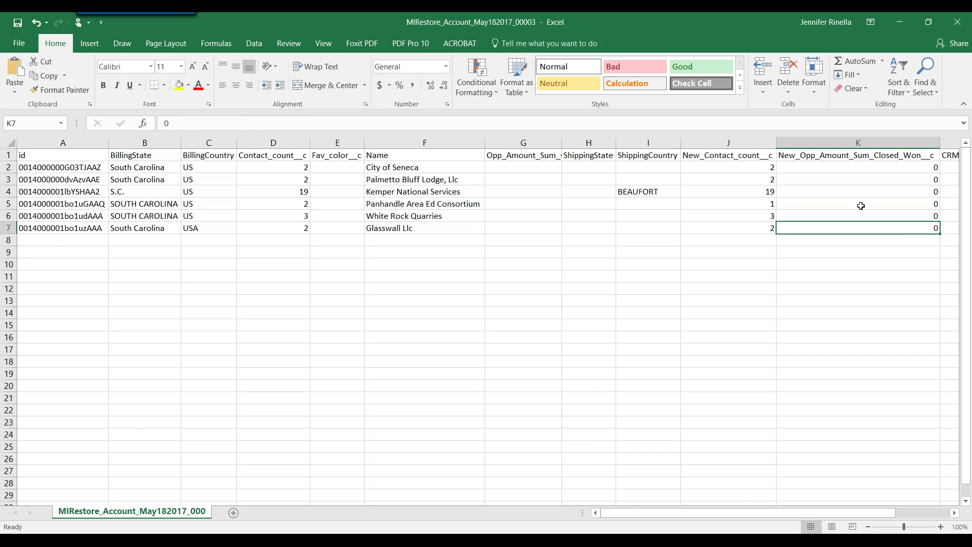
Step: Examine the New_Contact_count__c values of the accounts in the restore file
left_click(766, 167)
left_click(761, 181)
left_click(760, 203)
left_click(767, 217)
left_click(772, 229)
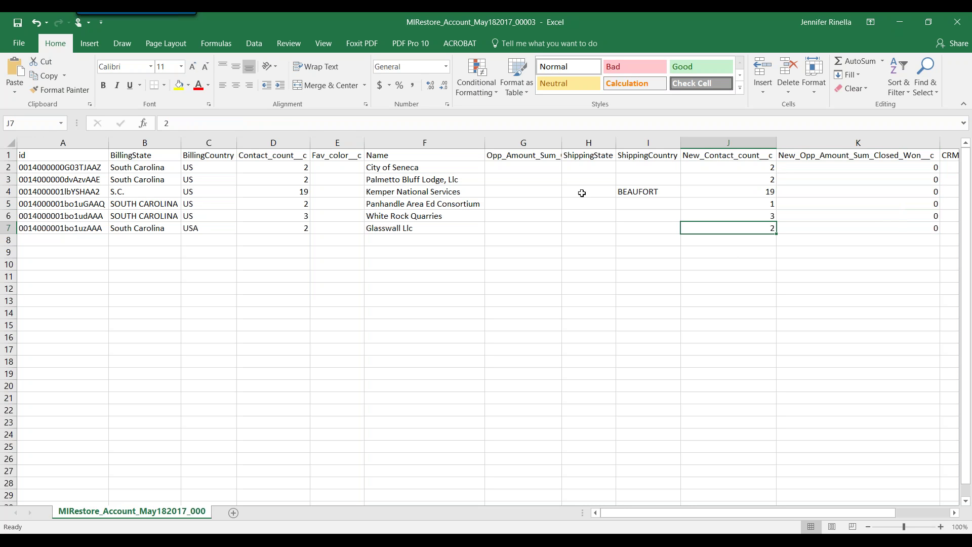
Step: Inspect the original Opp_Amount_Sum_Closed_Won__c and Contact_count__c columns, and close the restore file without saving changes
left_click(544, 143)
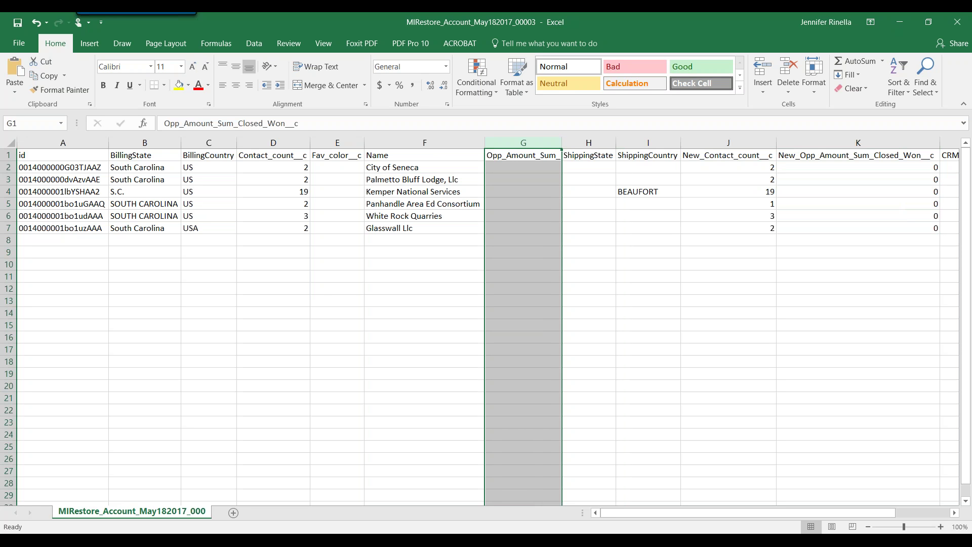
left_click(270, 138)
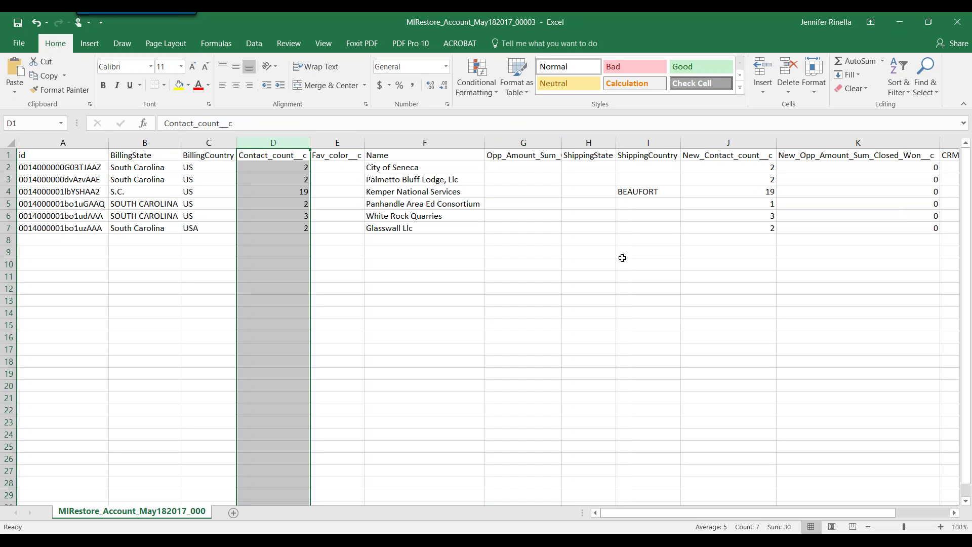
left_click(522, 143)
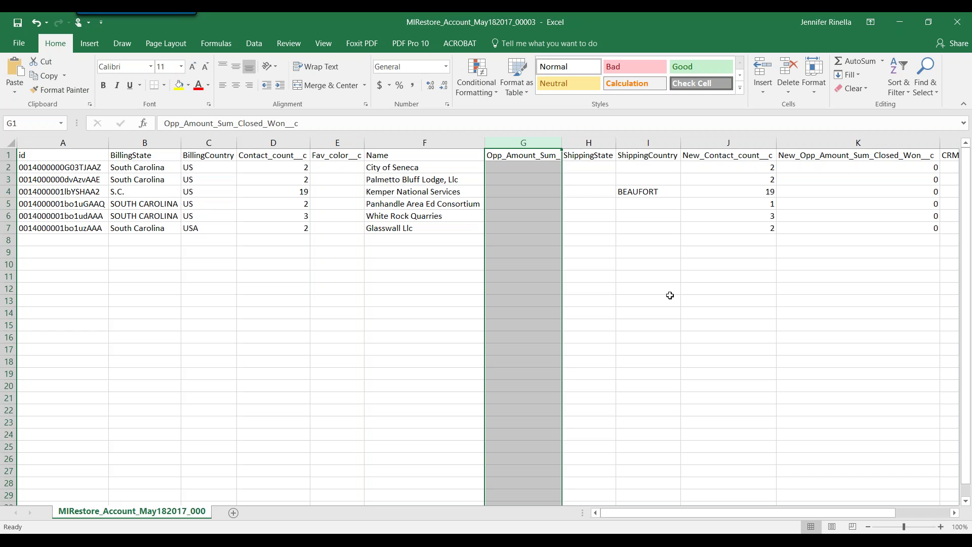
left_click(956, 22)
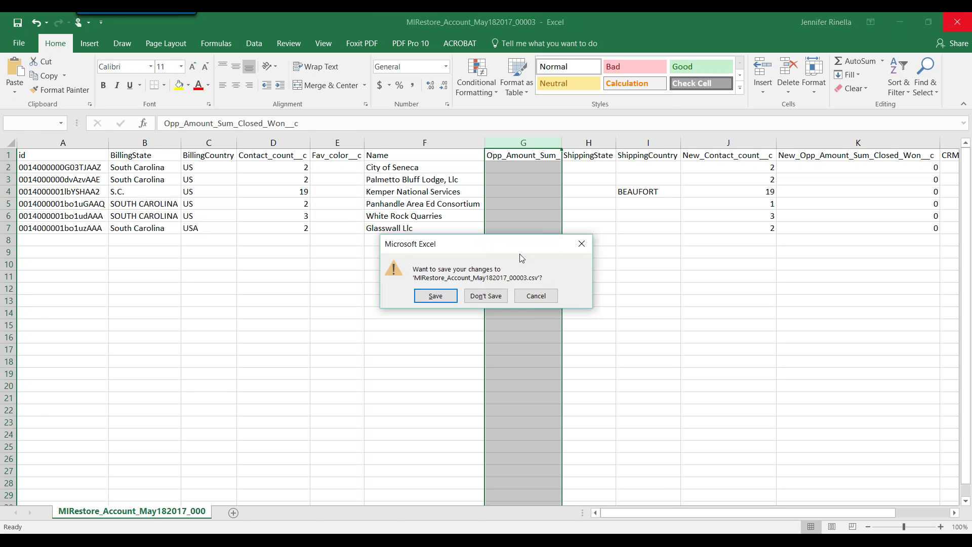
left_click(486, 295)
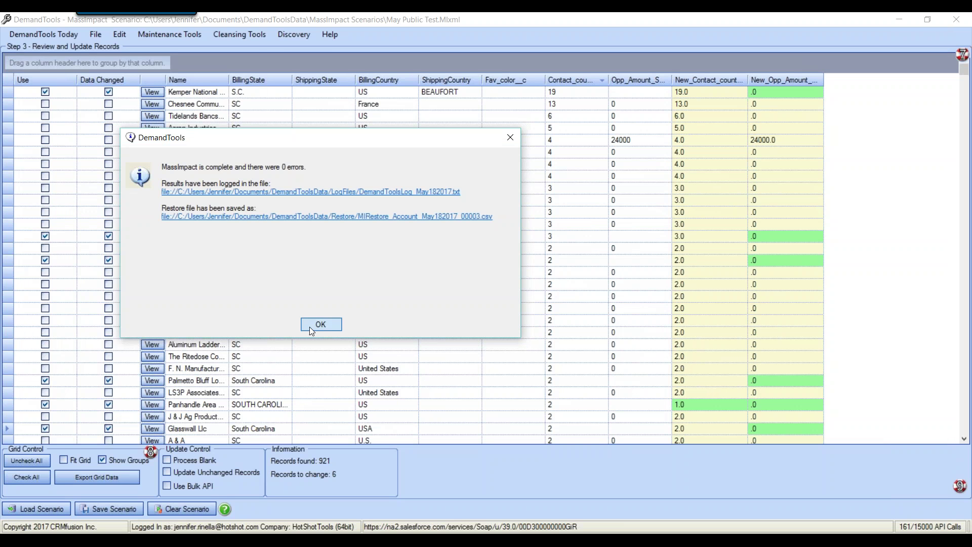
Step: Dismiss the MassImpact completion message and open the Documents\DemandToolsData\Restore folder in File Explorer
left_click(321, 325)
key("super+e")
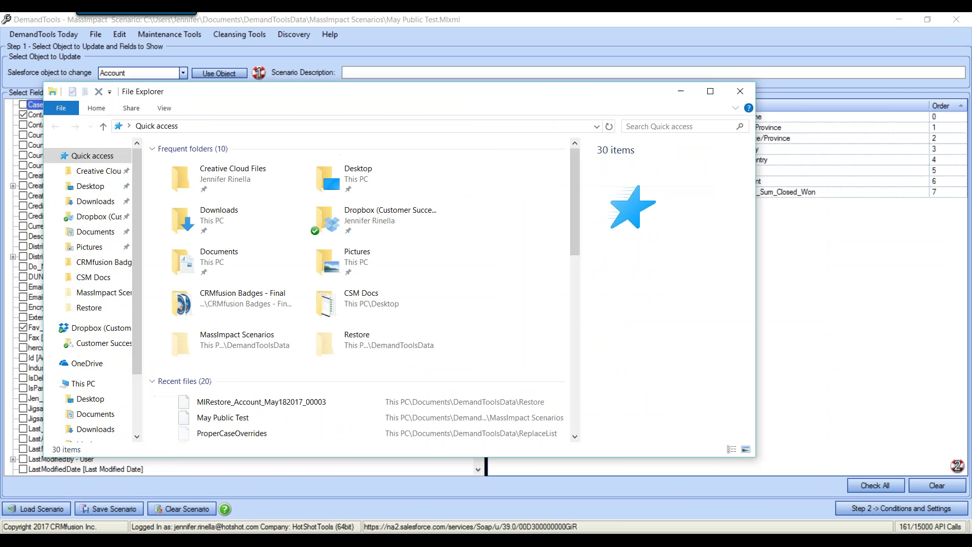
double_click(242, 271)
double_click(233, 249)
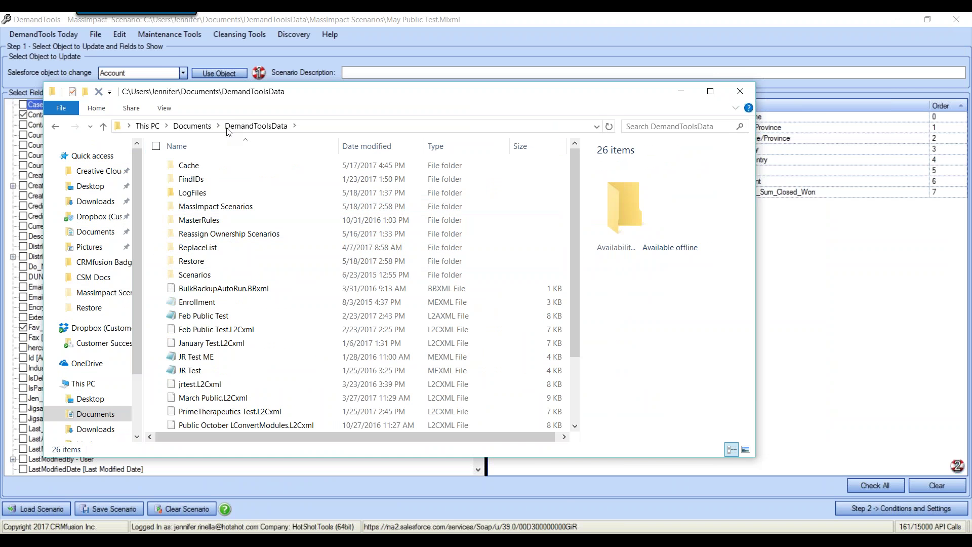
double_click(205, 261)
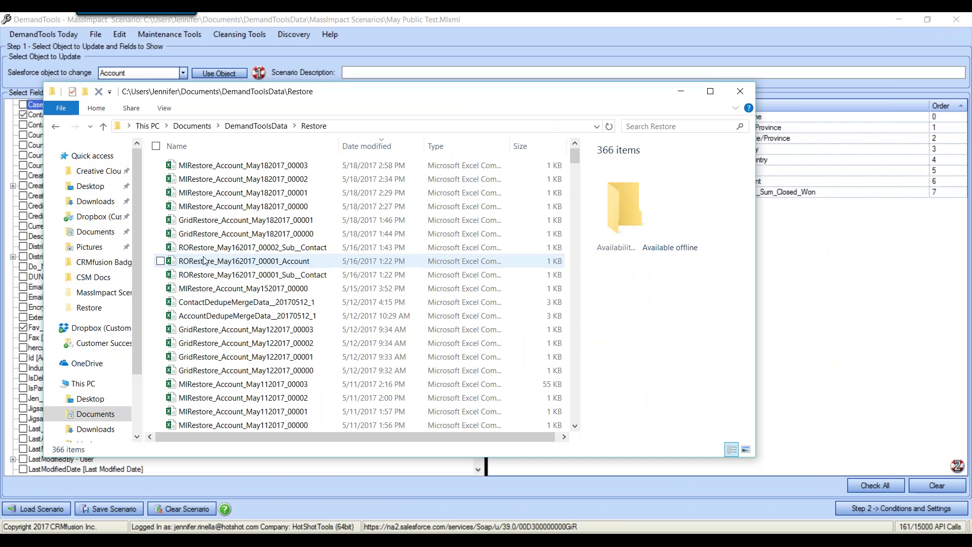
Step: Look through the Restore folder from the newest to the oldest restore files, and close File Explorer
scroll(581, 171, "down", 1)
left_click_drag(580, 171, 583, 393)
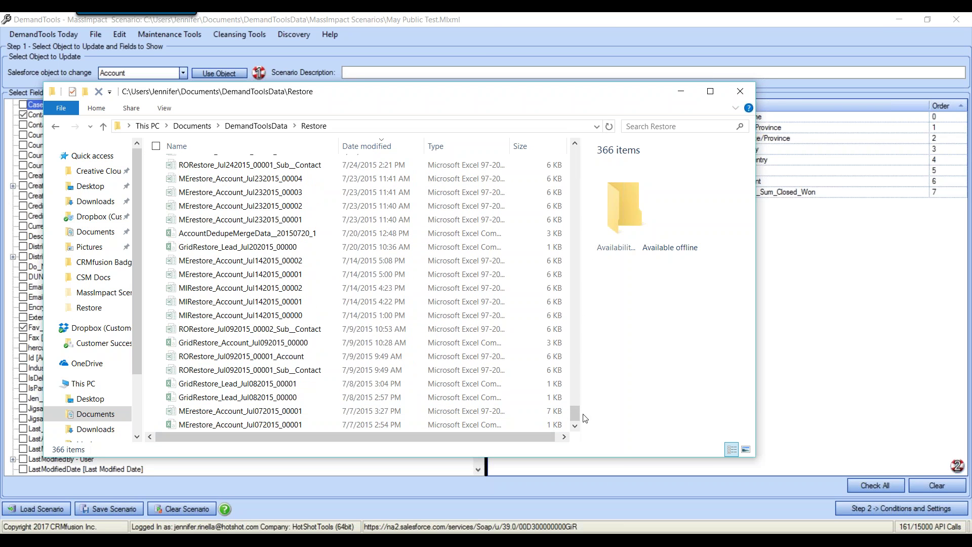
left_click(572, 157)
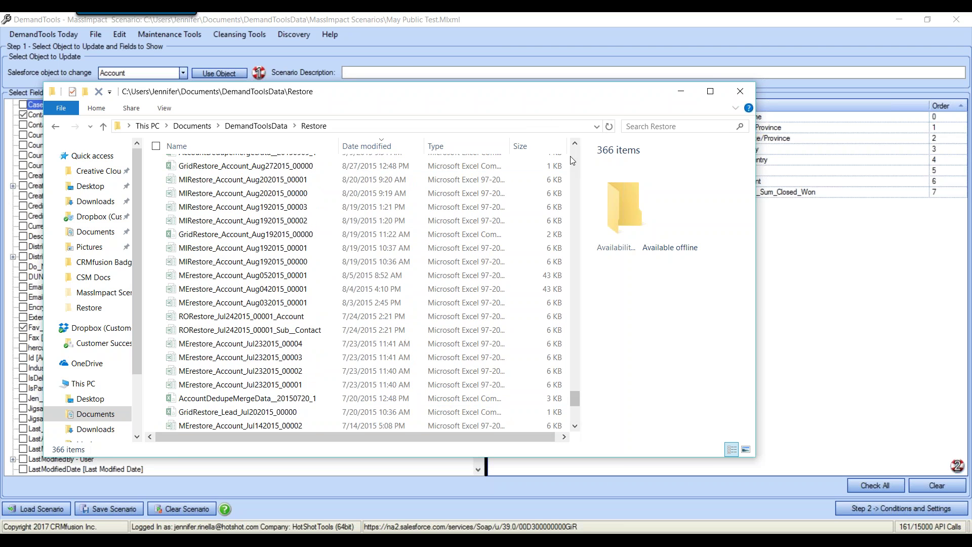
left_click(572, 157)
left_click_drag(578, 386, 552, 147)
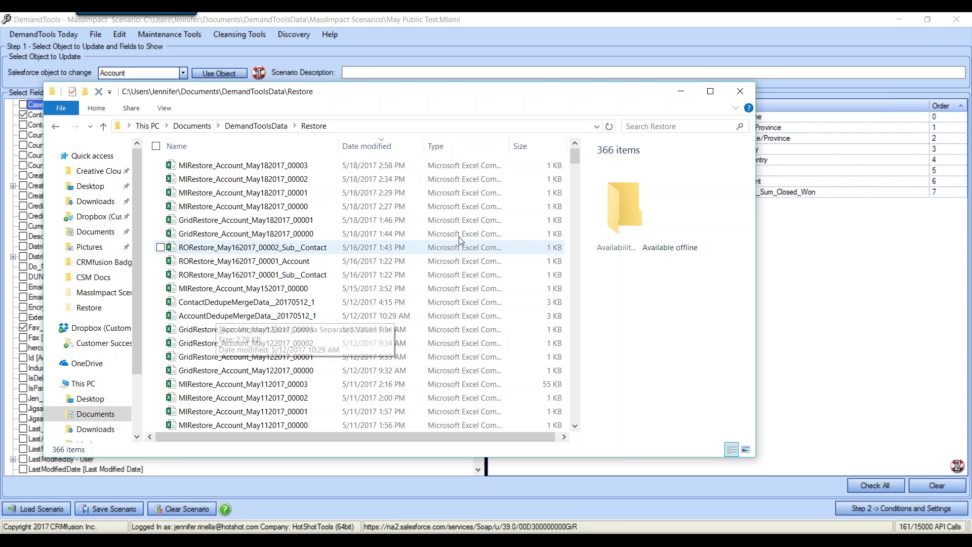
left_click(739, 93)
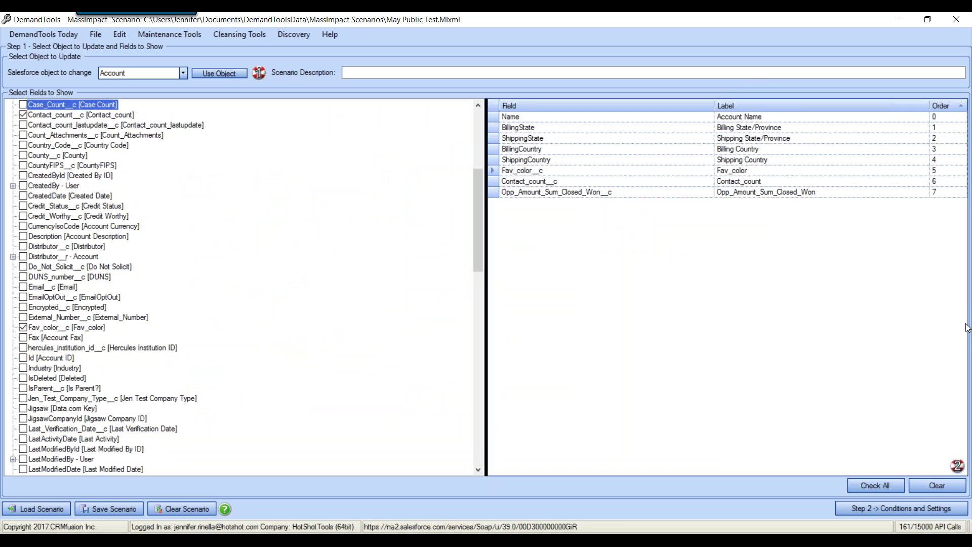
left_click(960, 303)
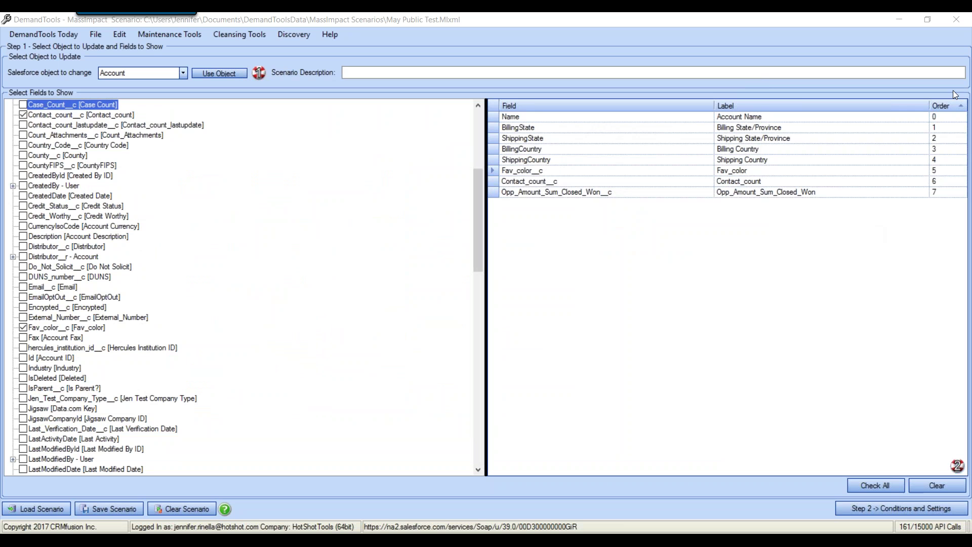